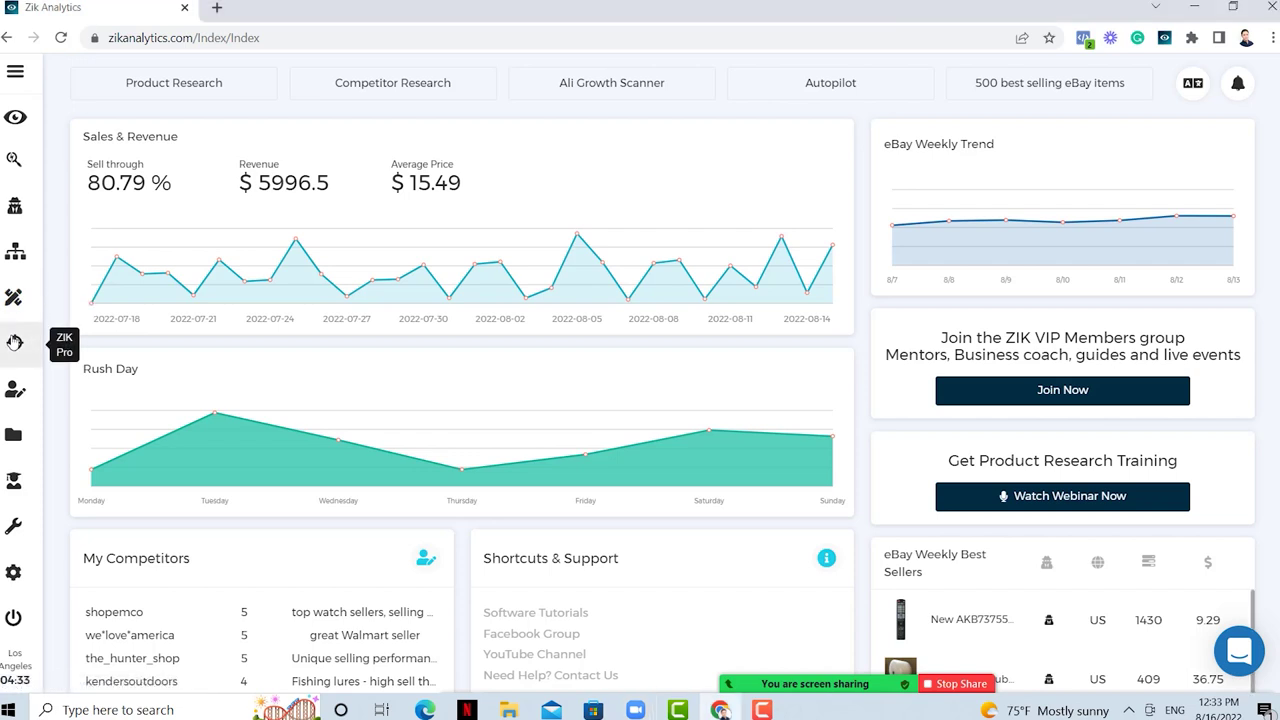
- Open the ZIK Pro tools Turbo Scanner and Autopilot in separate browser tabs and switch to Turbo Scanner
mouse_move(15, 342)
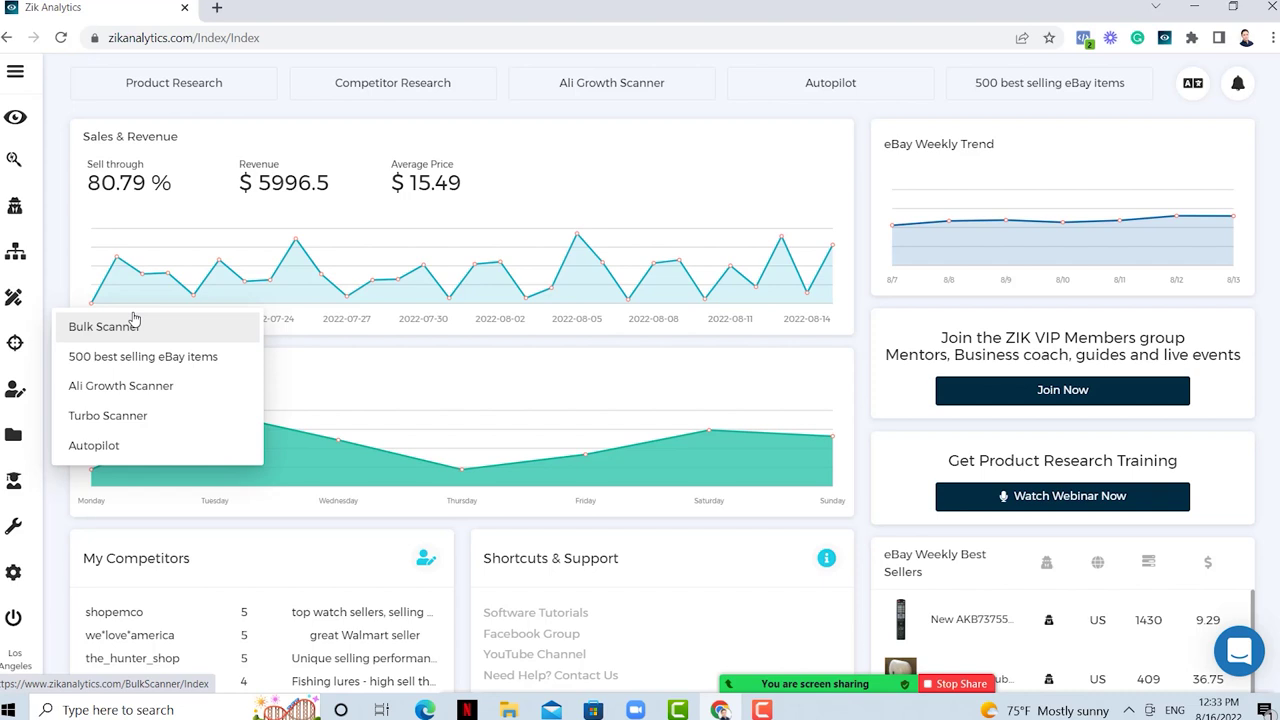
right_click(122, 416)
left_click(160, 429)
right_click(127, 447)
left_click(165, 458)
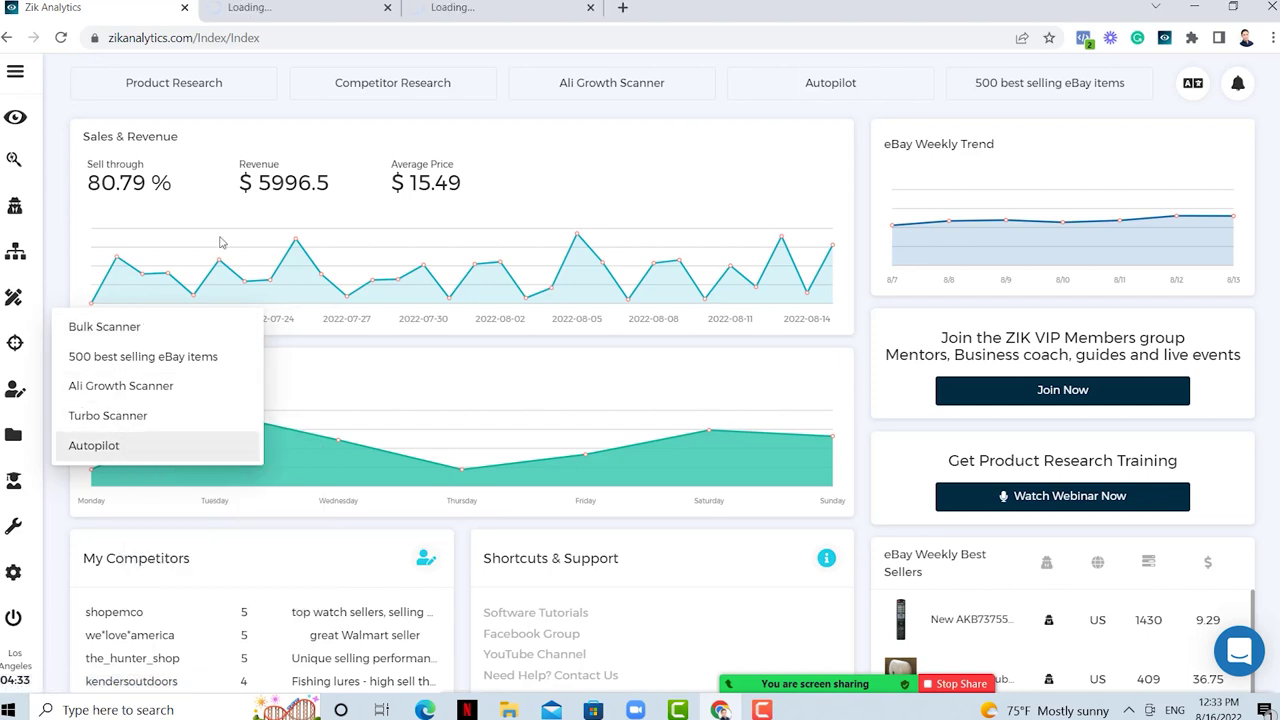
left_click(285, 10)
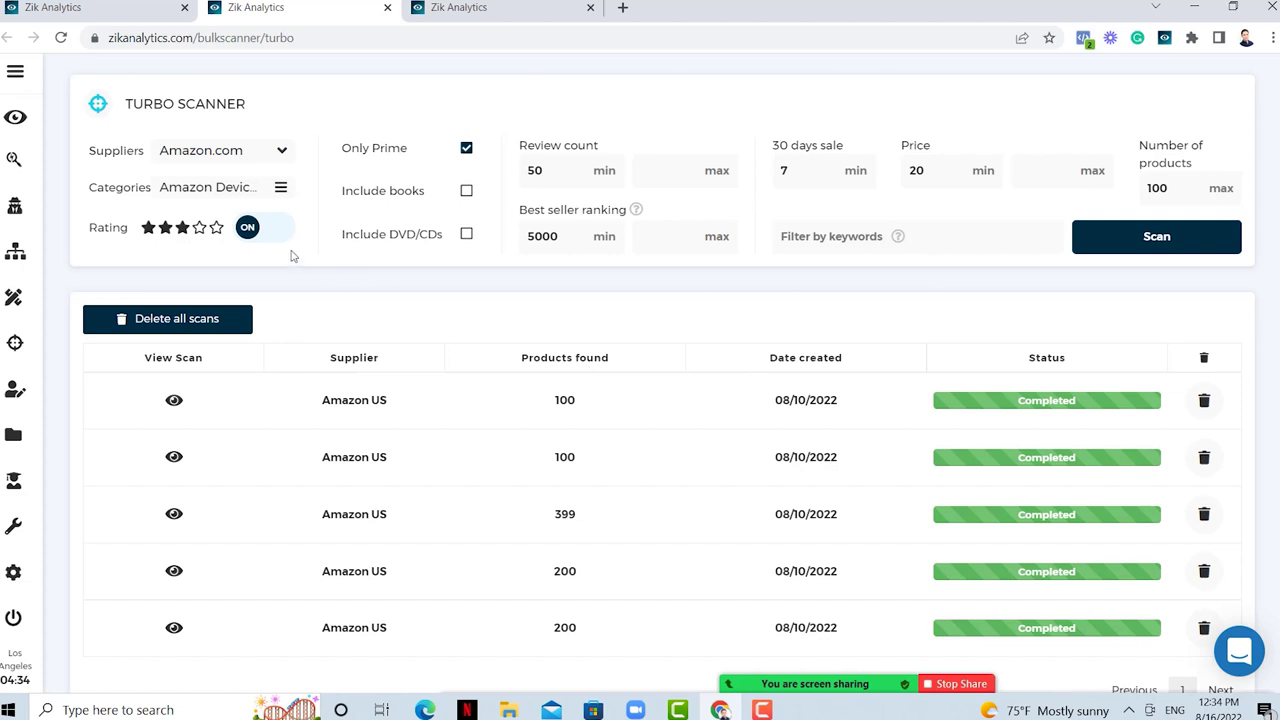
- Choose Amazon.com as the supplier and select all product categories for the scan
left_click(234, 155)
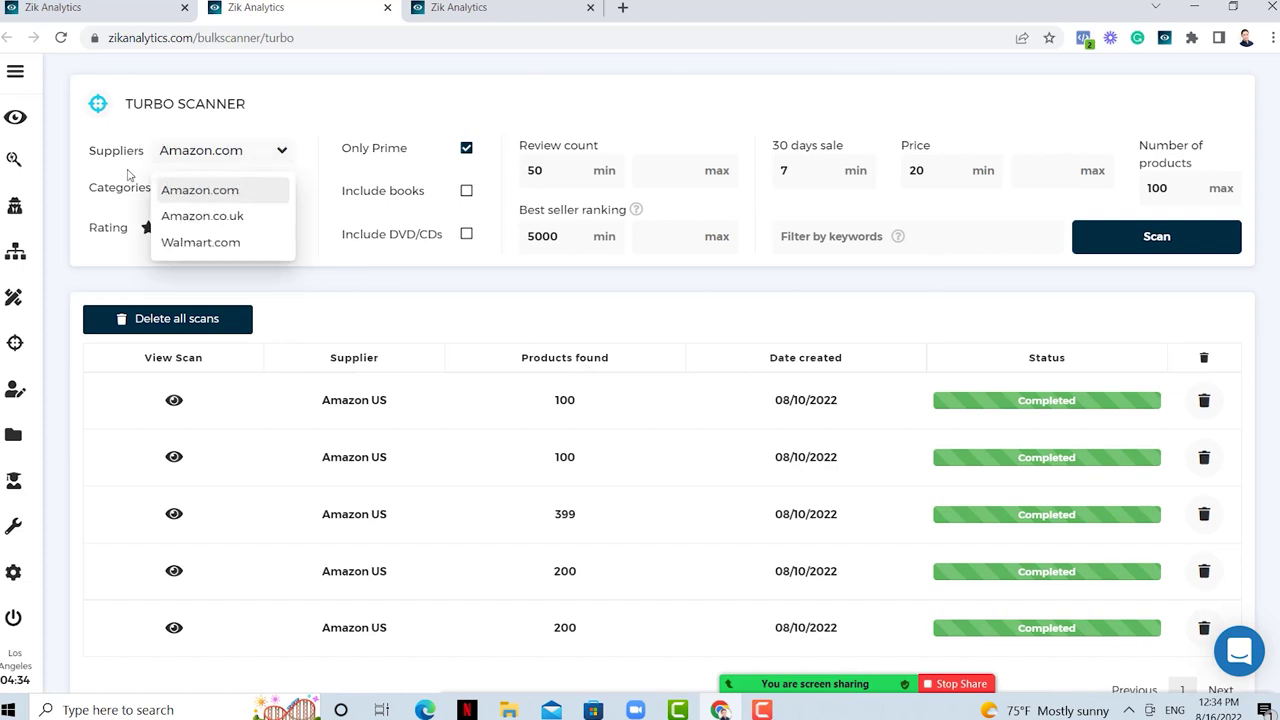
left_click(230, 200)
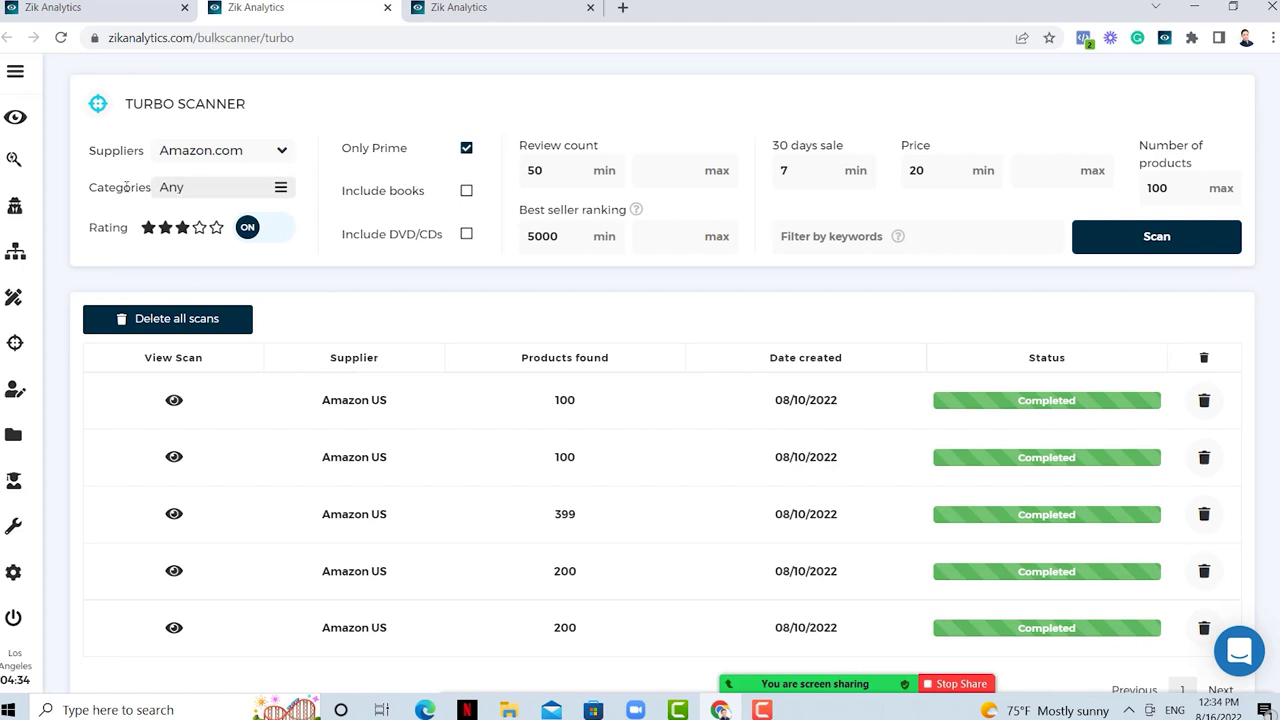
left_click(200, 190)
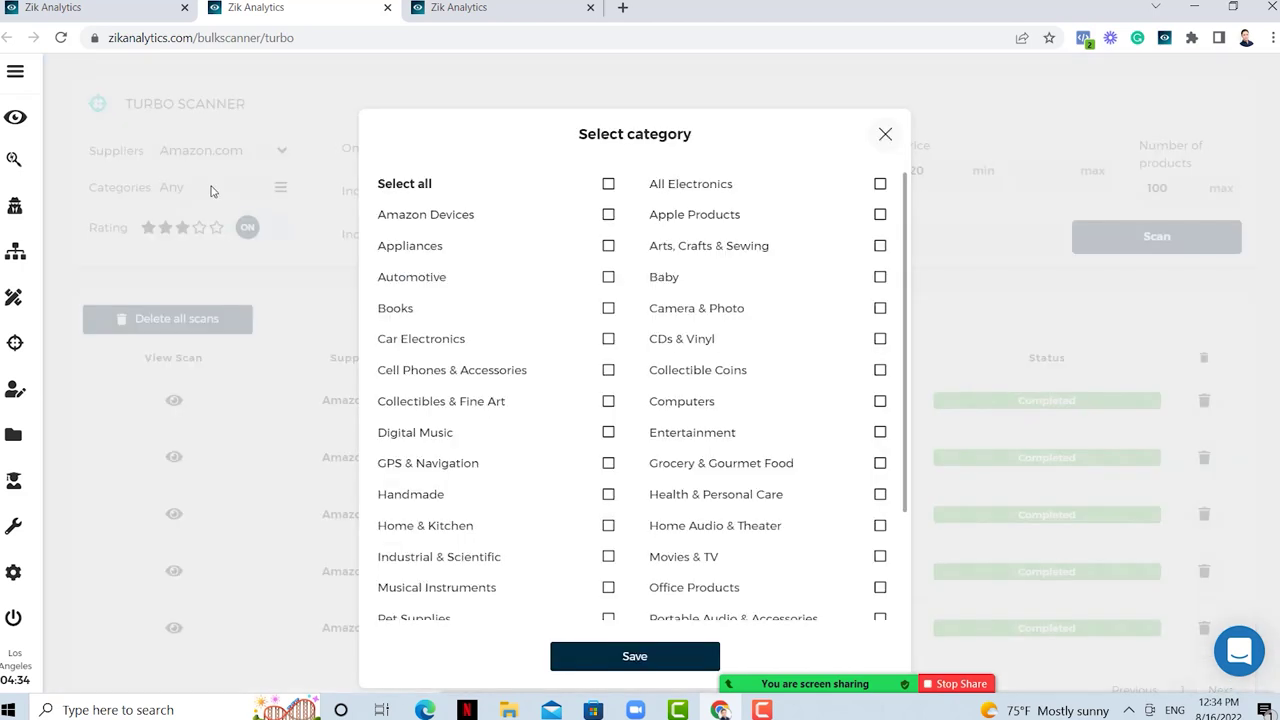
scroll(477, 214, "down", 4)
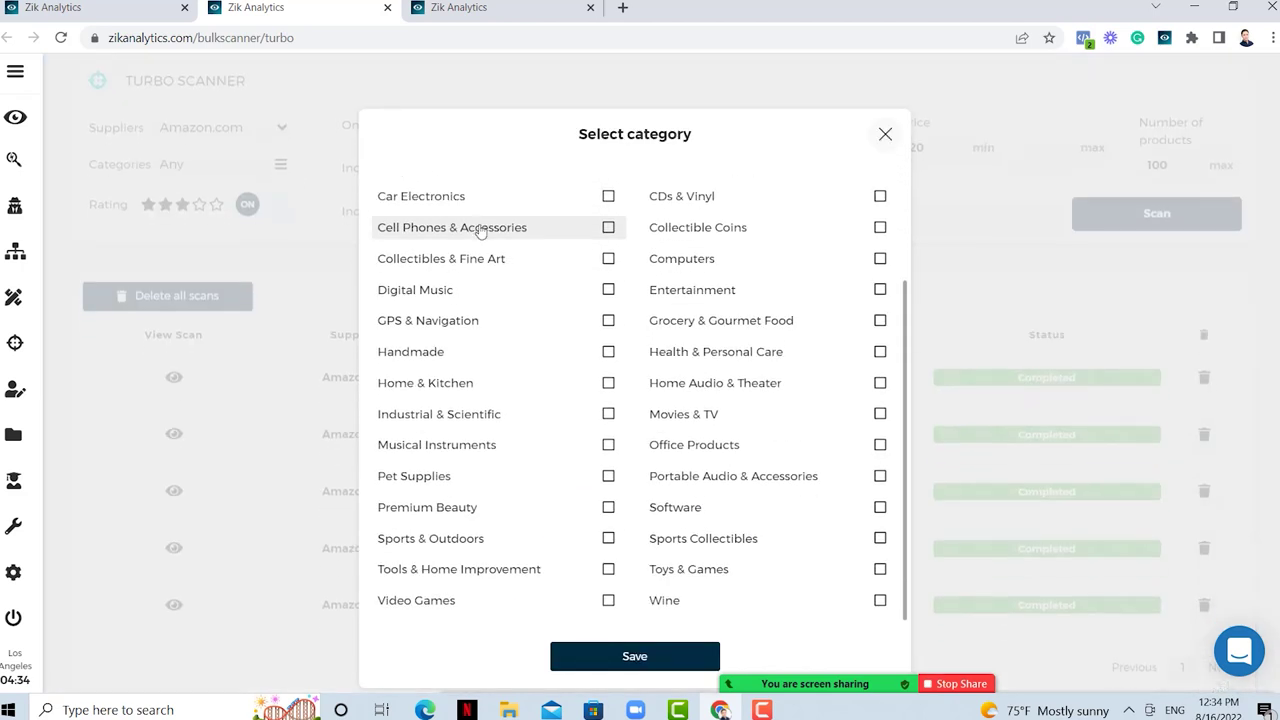
scroll(481, 268, "up", 4)
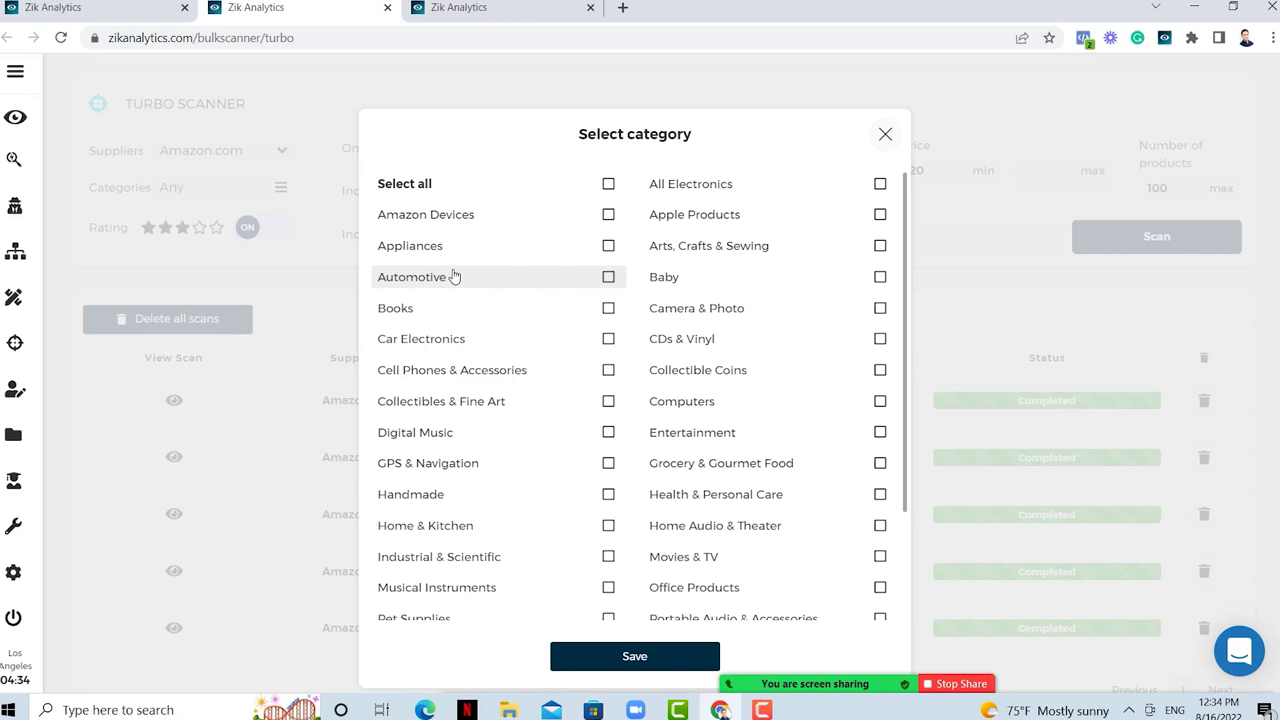
left_click(609, 185)
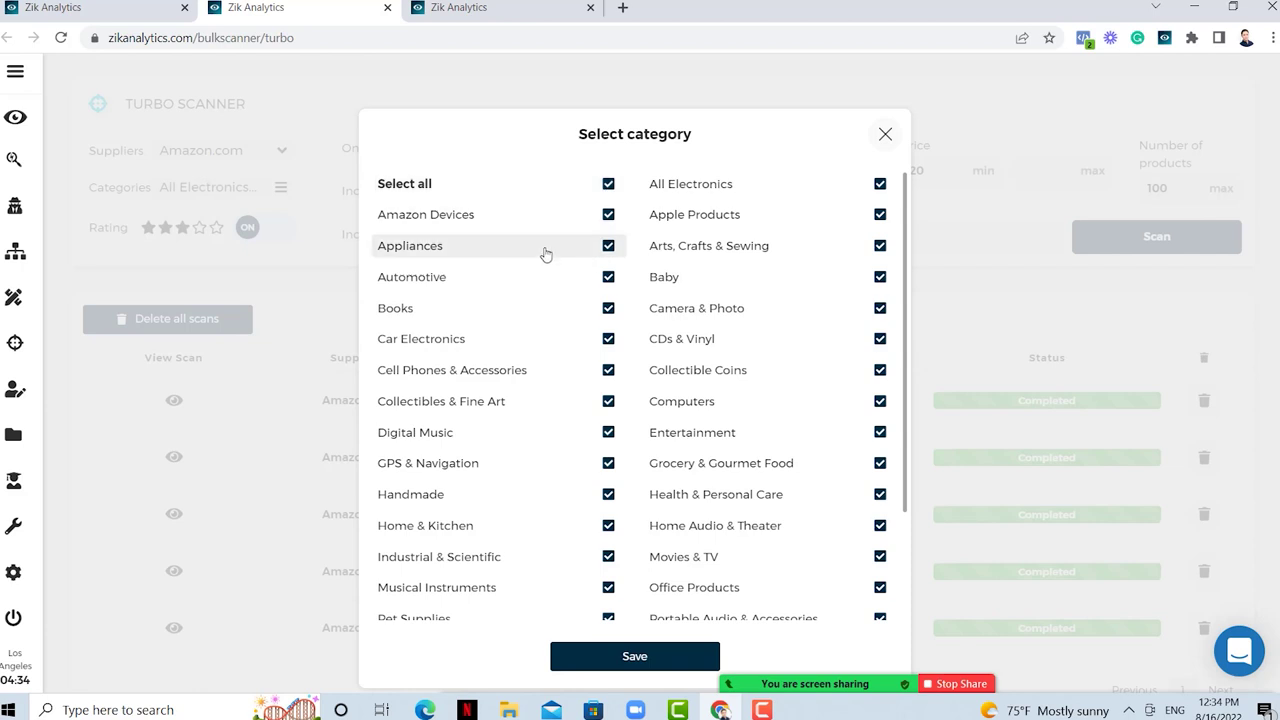
- Exclude Amazon Devices, All Electronics, Apple Products, CDs & Vinyl and Books from the selected categories
scroll(581, 199, "down", 1)
scroll(581, 199, "up", 1)
left_click(609, 218)
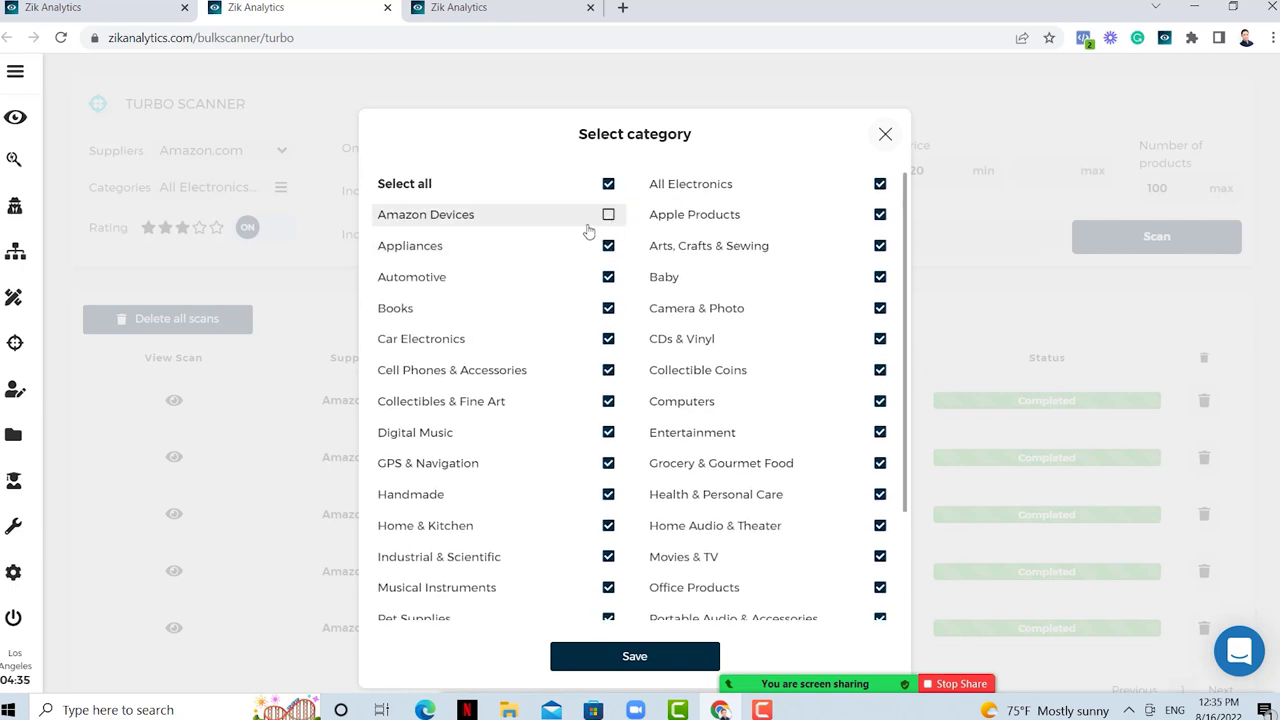
left_click(879, 187)
left_click(879, 215)
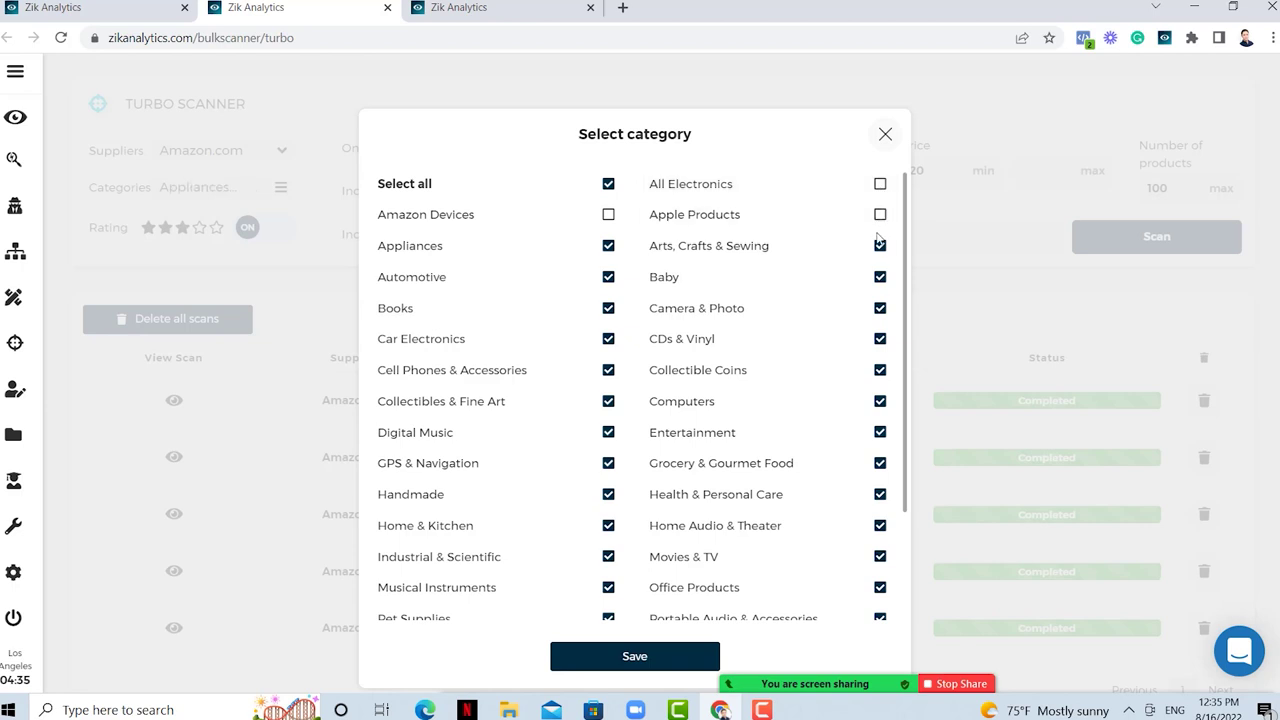
left_click(880, 247)
left_click(880, 247)
left_click(880, 340)
left_click(608, 308)
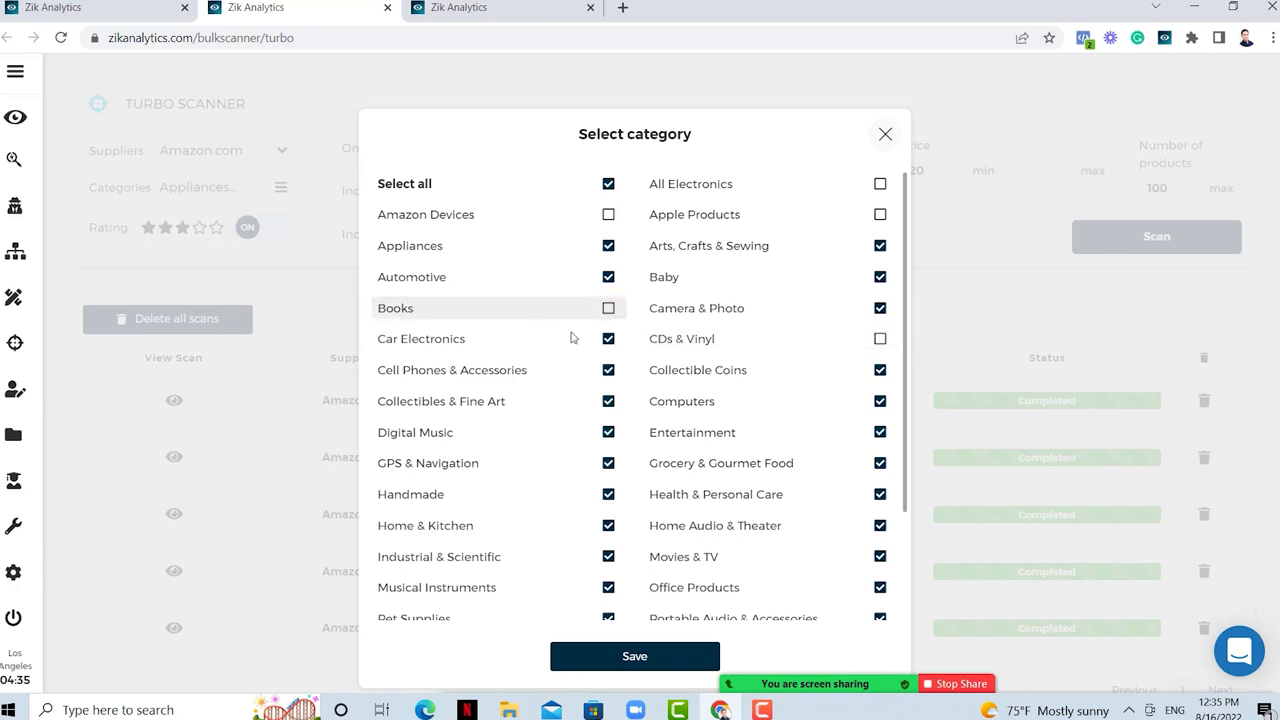
- Exclude Premium Beauty and Health & Personal Care as well, and save the category selection
scroll(585, 330, "down", 1)
scroll(560, 345, "down", 2)
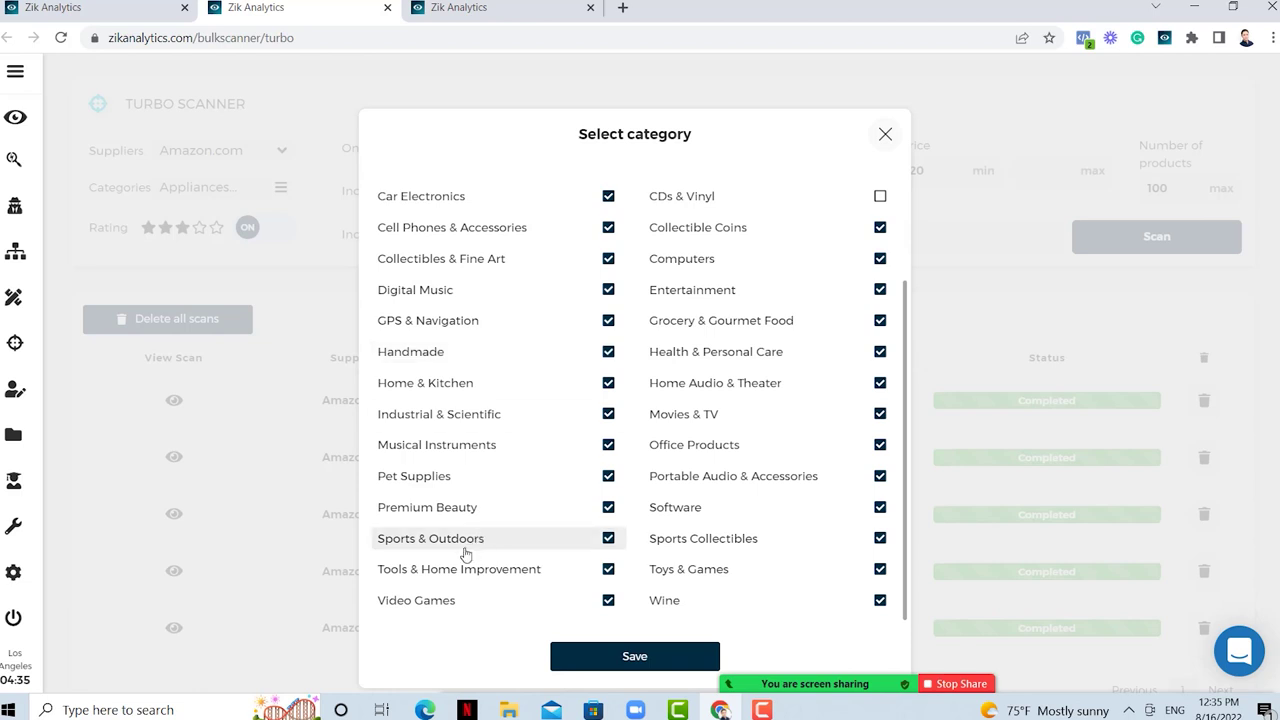
left_click(608, 507)
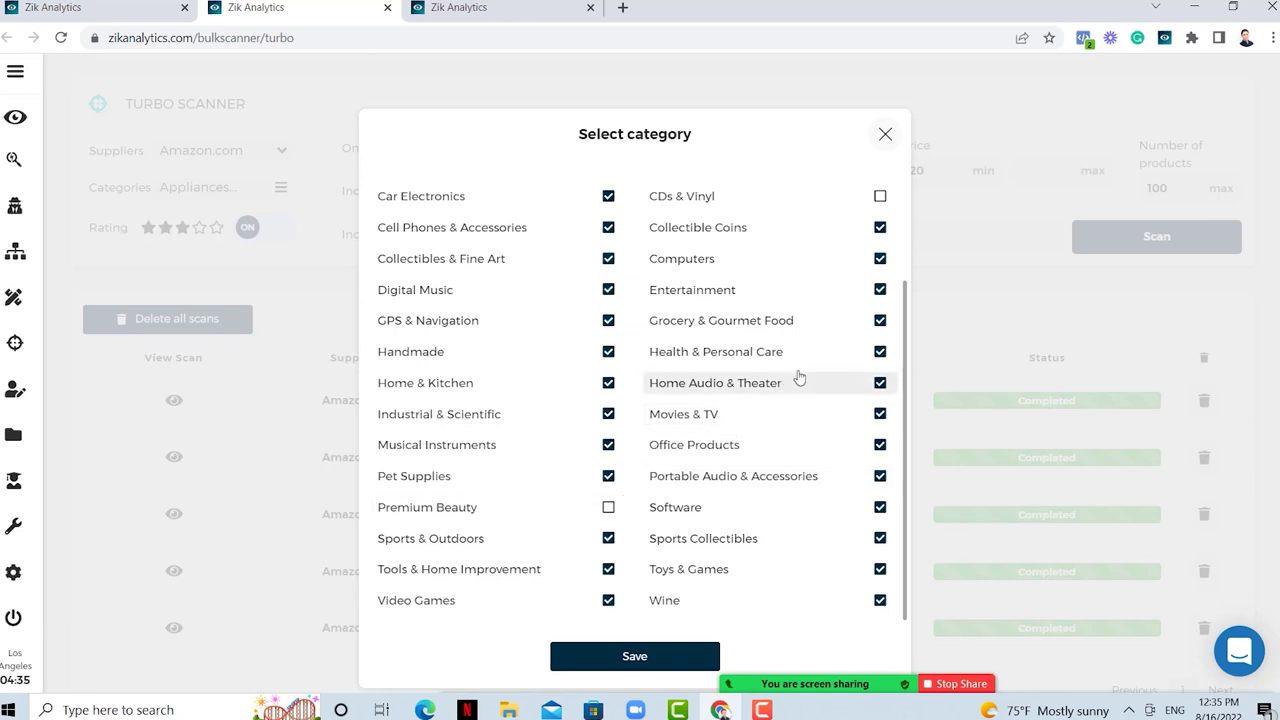
left_click(879, 353)
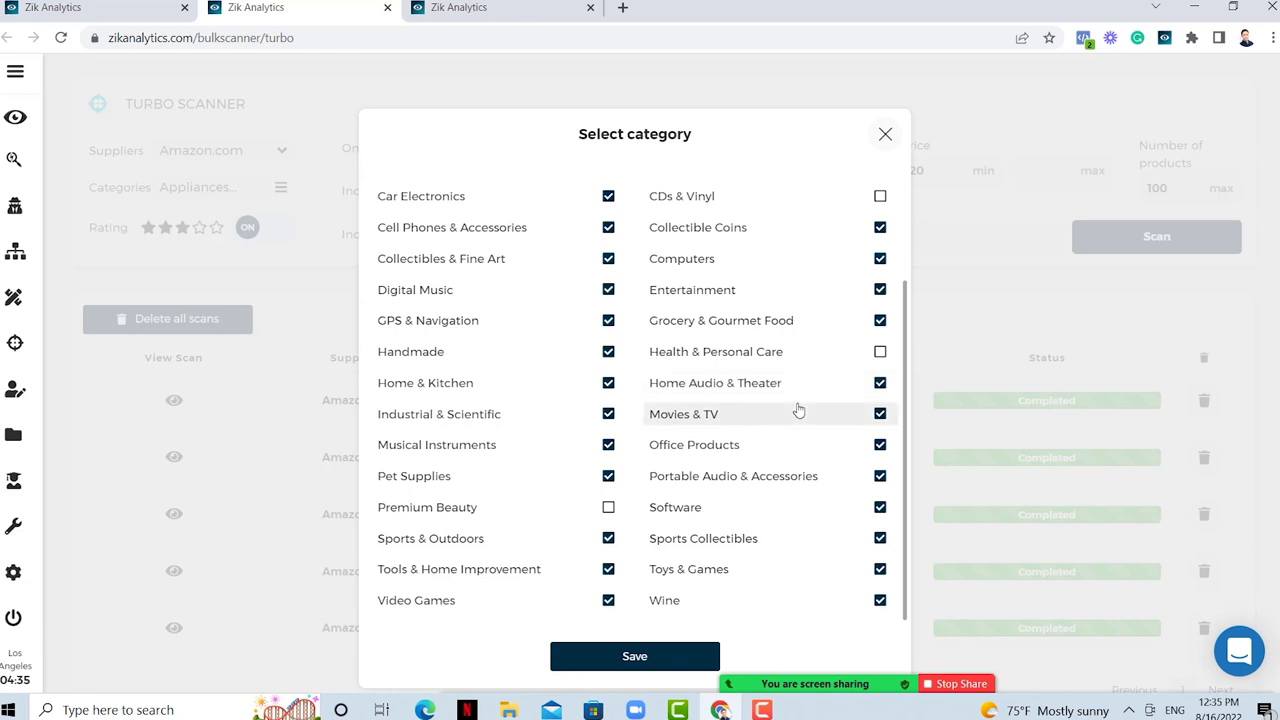
scroll(745, 430, "up", 2)
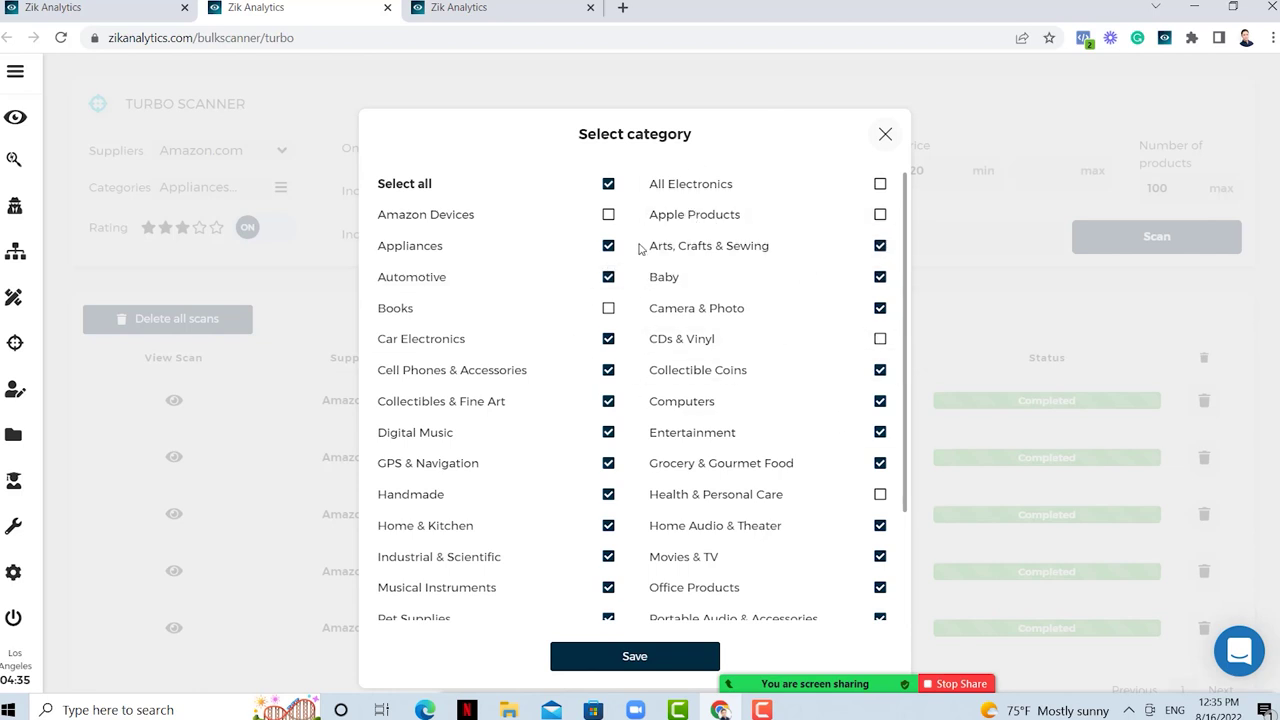
scroll(655, 450, "down", 5)
left_click(622, 665)
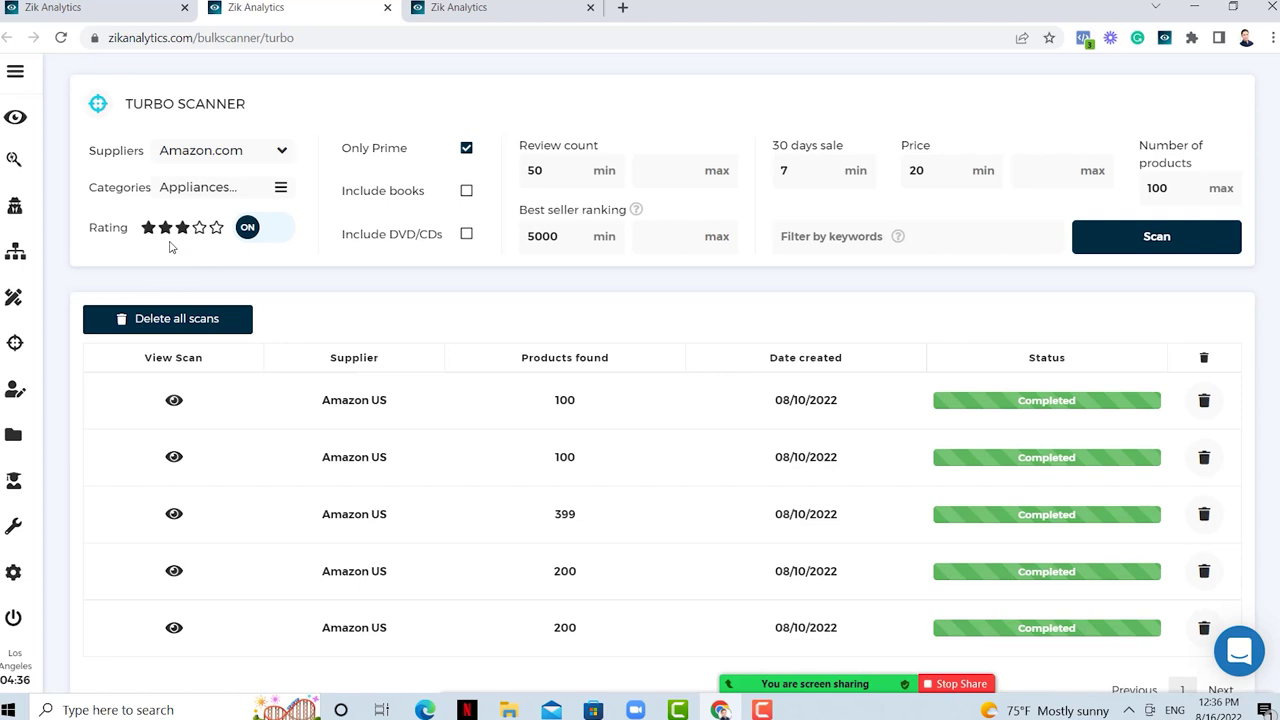
- Keep the rating filter on and set the minimum review count to 10
left_click(255, 232)
left_click(252, 230)
left_click_drag(555, 176, 517, 168)
type("10")
left_click_drag(563, 171, 511, 178)
type("10")
left_click_drag(555, 177, 512, 179)
key("Right")
- Set the minimum 30 days sale to 5
mouse_move(643, 212)
left_click_drag(559, 238, 515, 245)
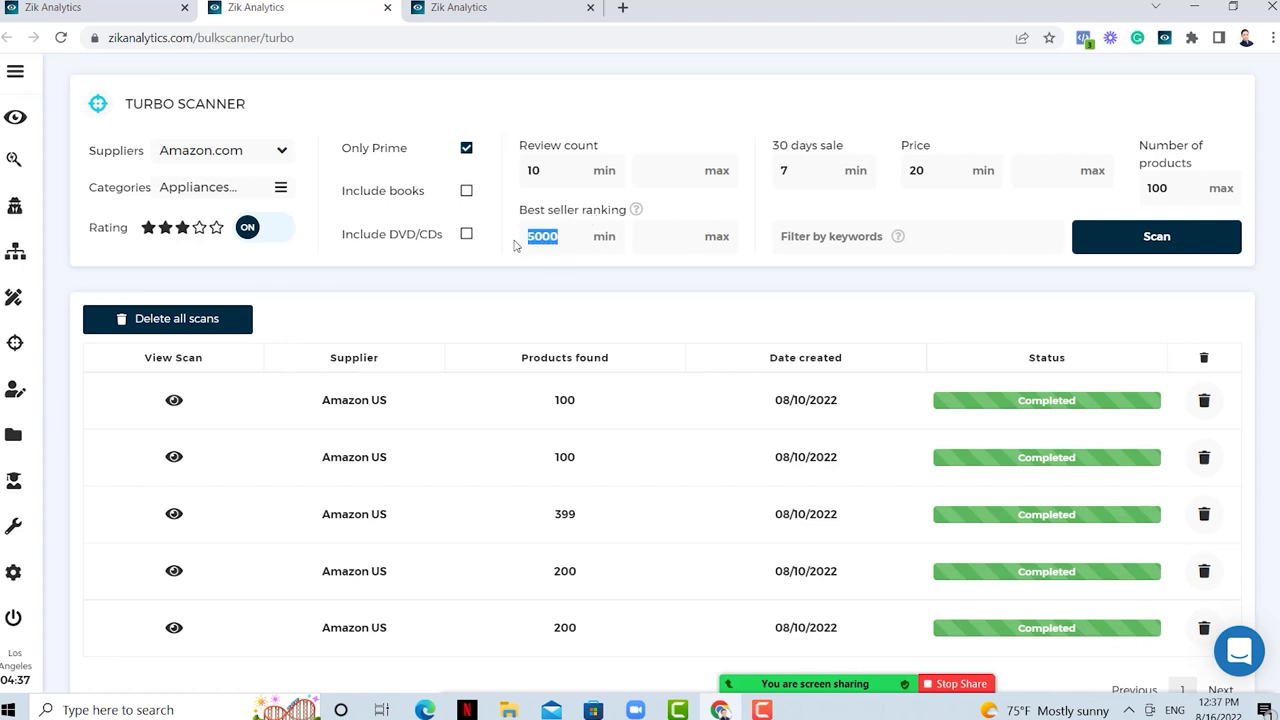
left_click(550, 249)
left_click_drag(572, 232, 522, 233)
left_click_drag(771, 147, 859, 157)
left_click(808, 184)
left_click_drag(791, 170, 768, 177)
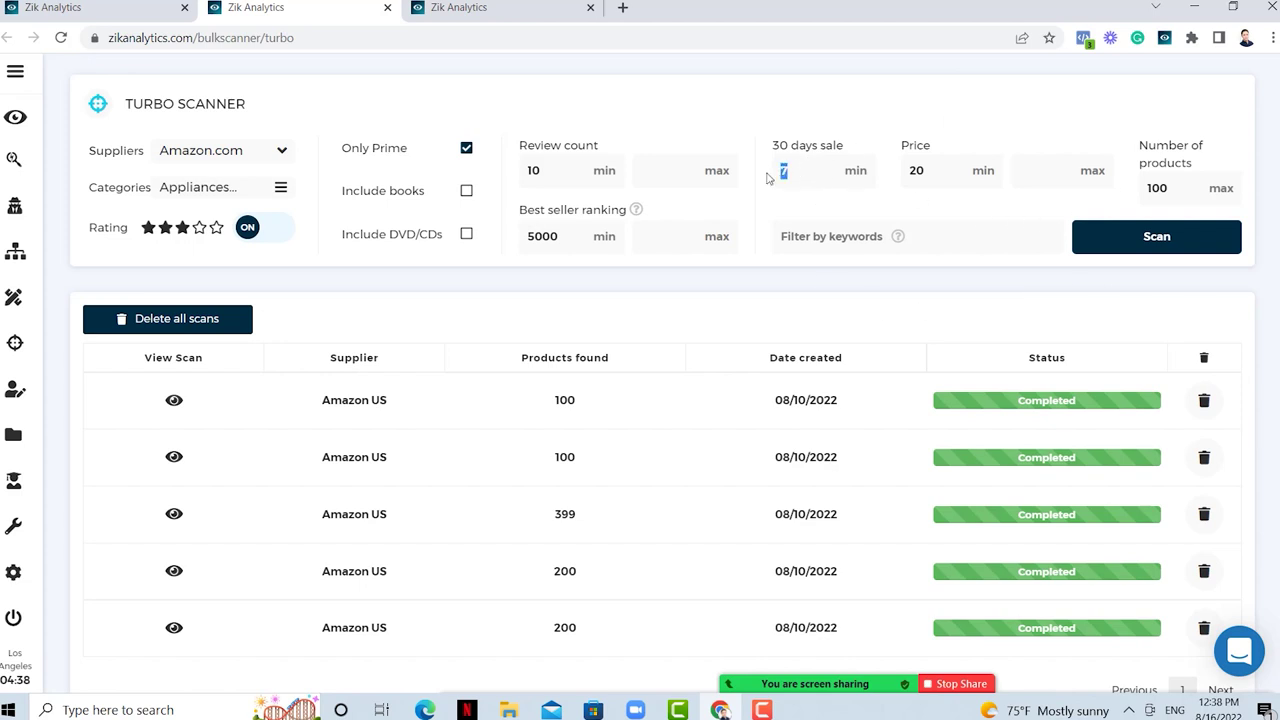
type("5")
- Run the Turbo Scanner scan with the configured filters
left_click_drag(936, 170, 881, 176)
left_click(1168, 188)
left_click(1184, 185)
left_click(838, 240)
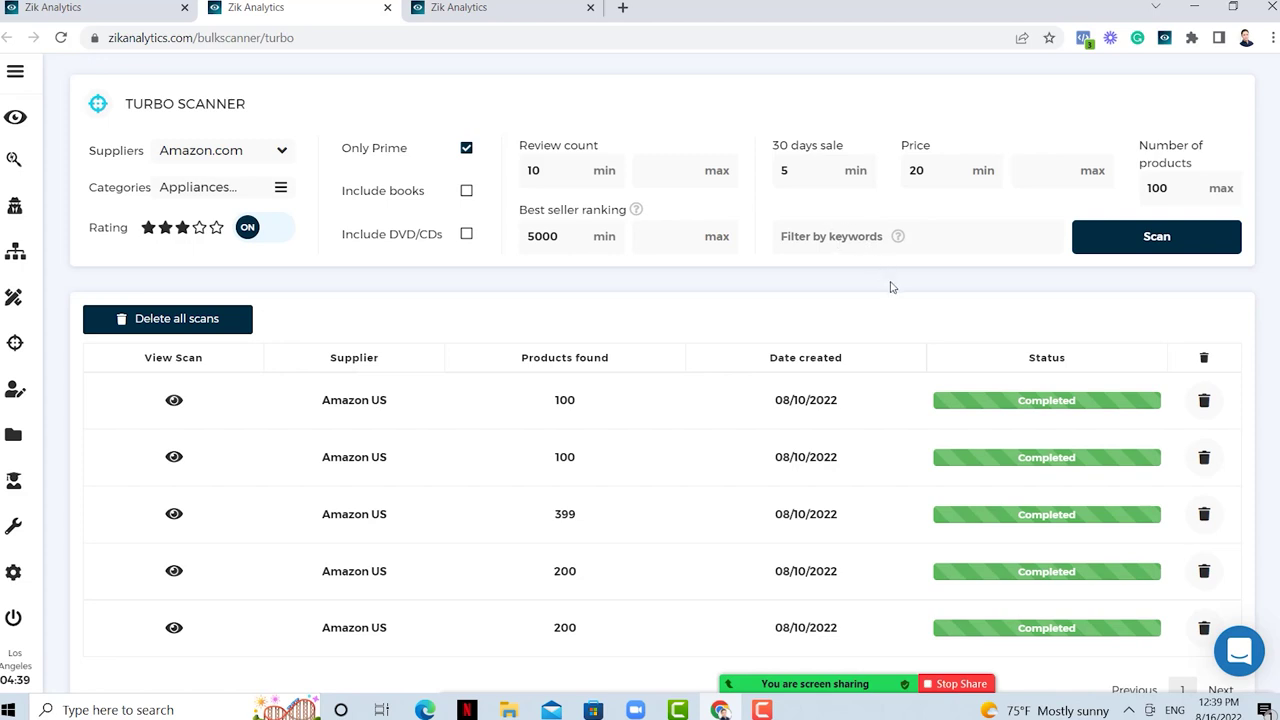
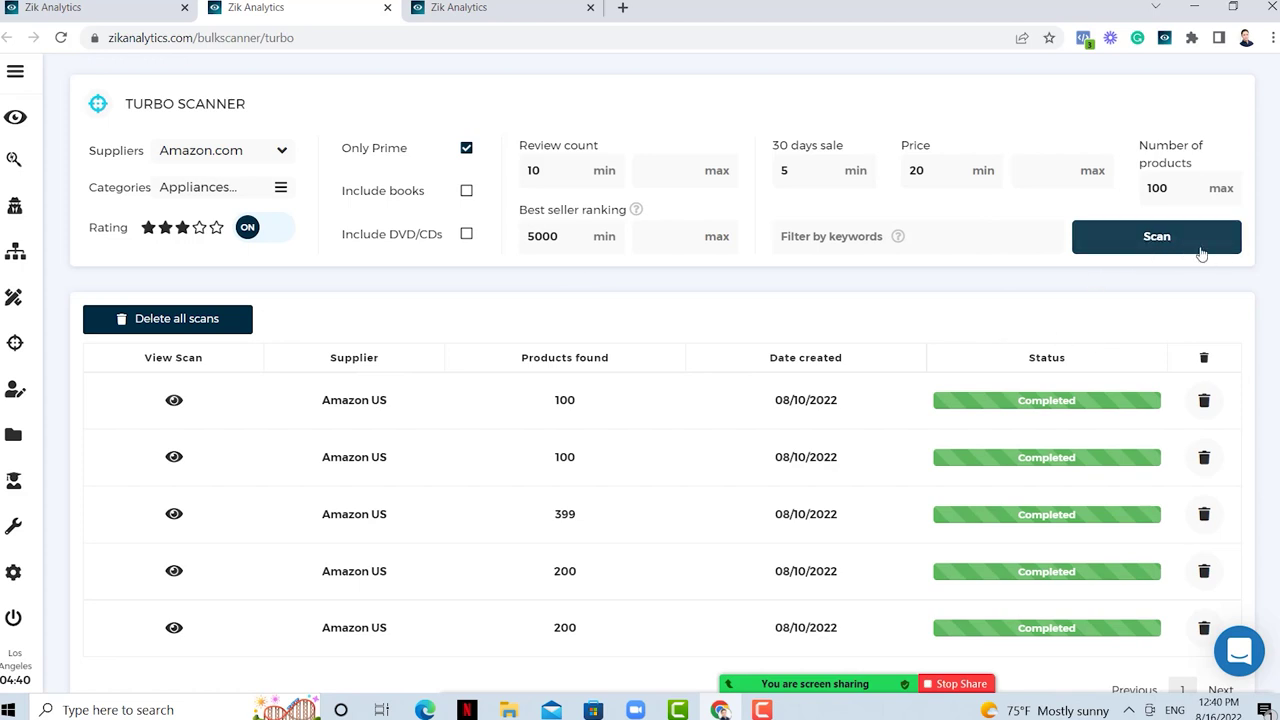
left_click(1106, 250)
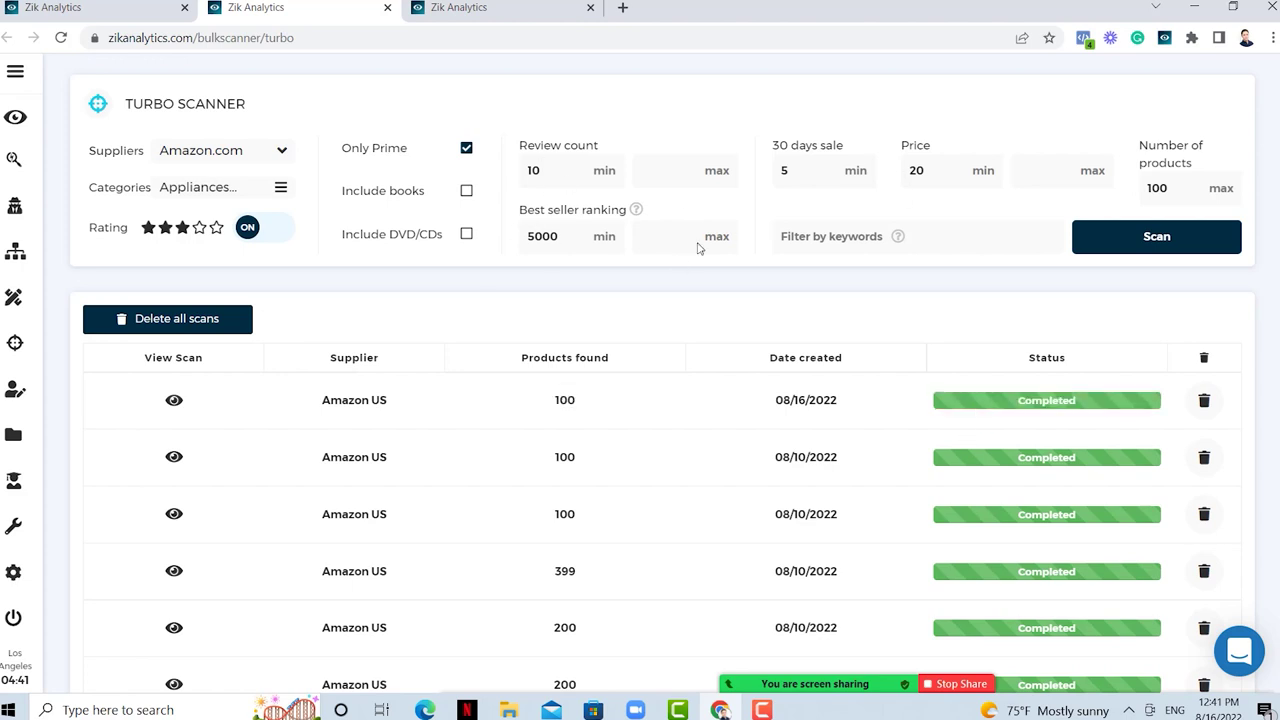
- Run a second scan with the same filters and check the newest entries in the scan list
scroll(740, 420, "down", 1)
scroll(745, 423, "up", 1)
double_click(583, 403)
left_click(601, 402)
left_click(1160, 246)
double_click(572, 401)
double_click(565, 457)
left_click_drag(606, 466, 557, 429)
left_click(608, 426)
- Open the two newest scans' results in separate browser tabs and switch to the most recent one
right_click(174, 402)
left_click(196, 425)
right_click(174, 457)
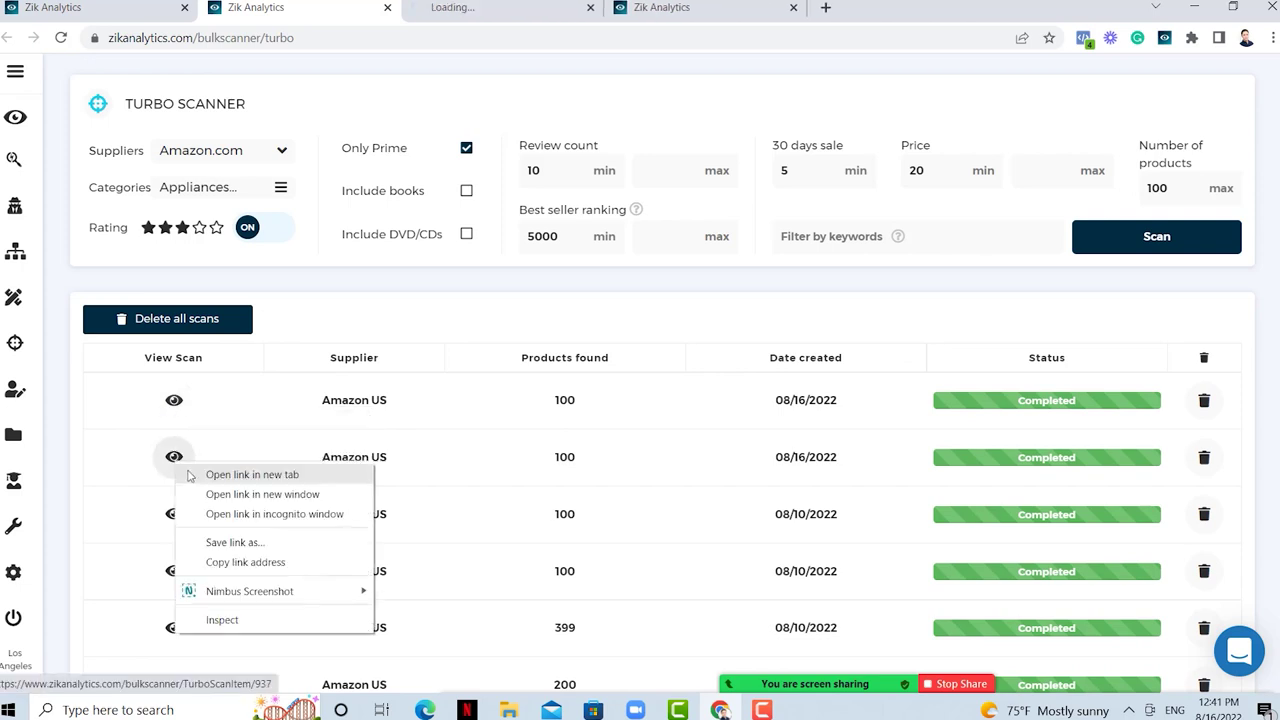
left_click(195, 477)
left_click(566, 10)
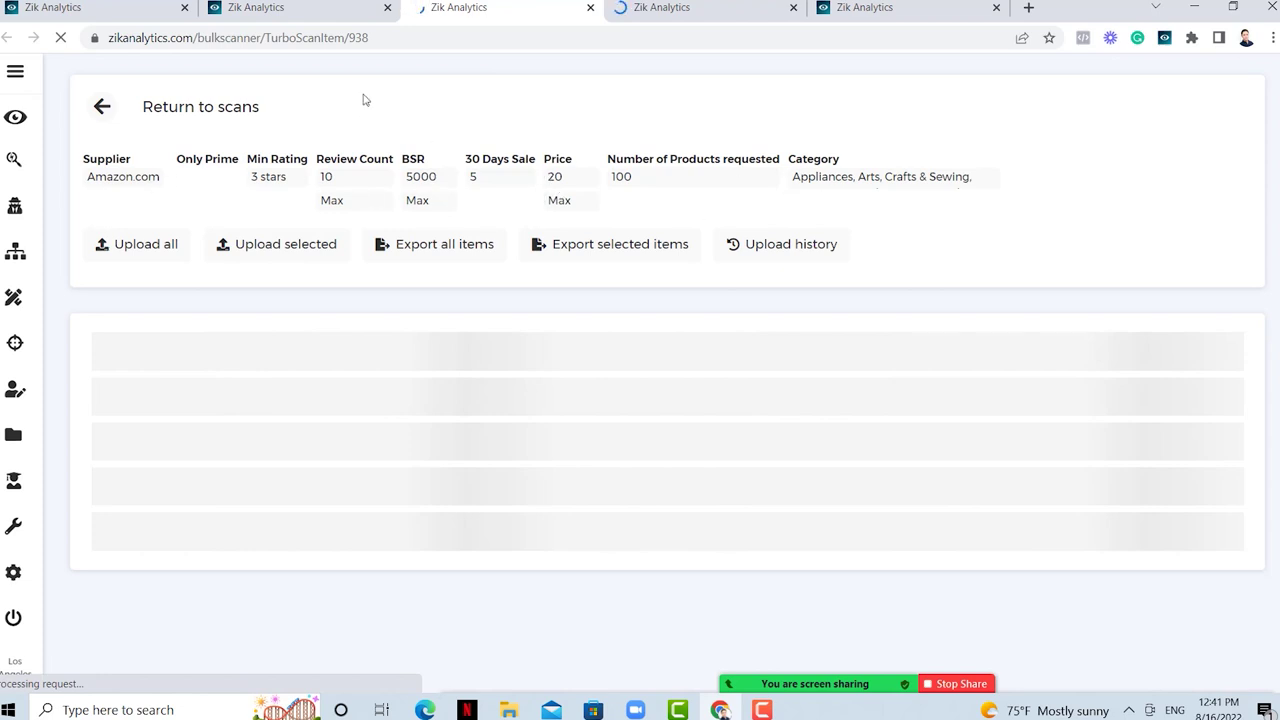
- Look over the scan results and view the lister upload options for all items without uploading
scroll(500, 94, "down", 2)
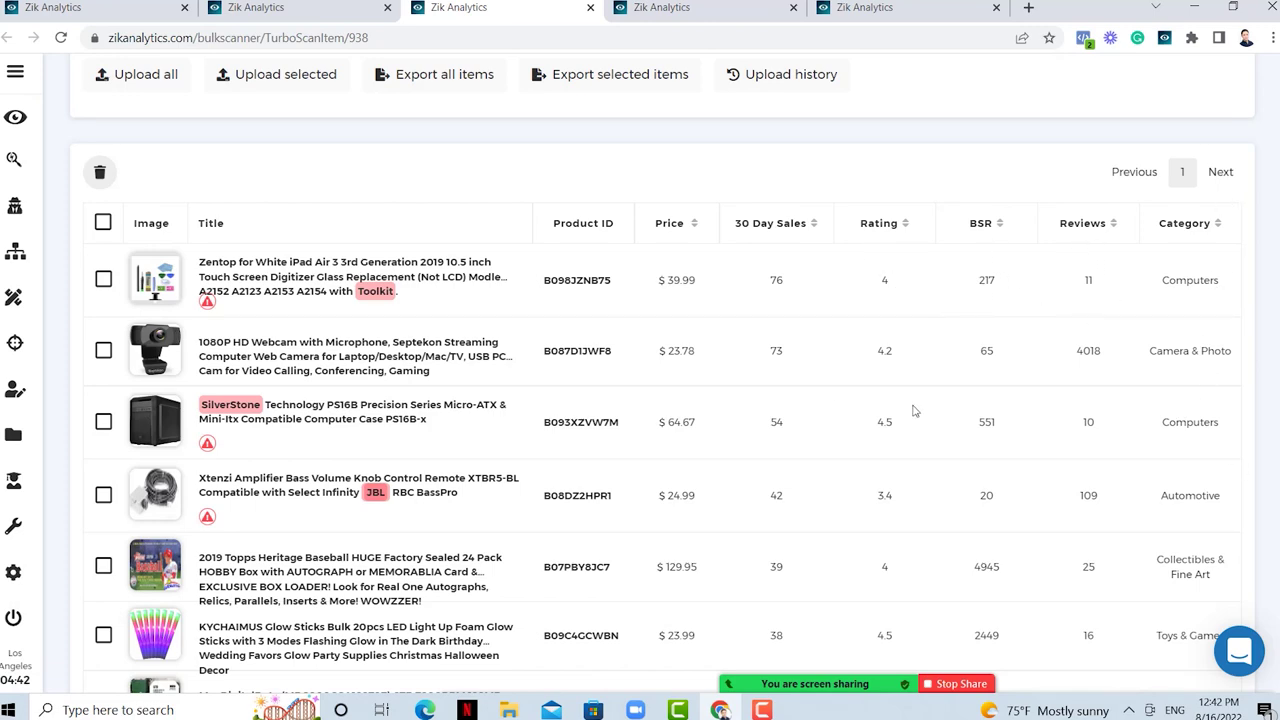
scroll(912, 410, "up", 2)
scroll(190, 343, "down", 1)
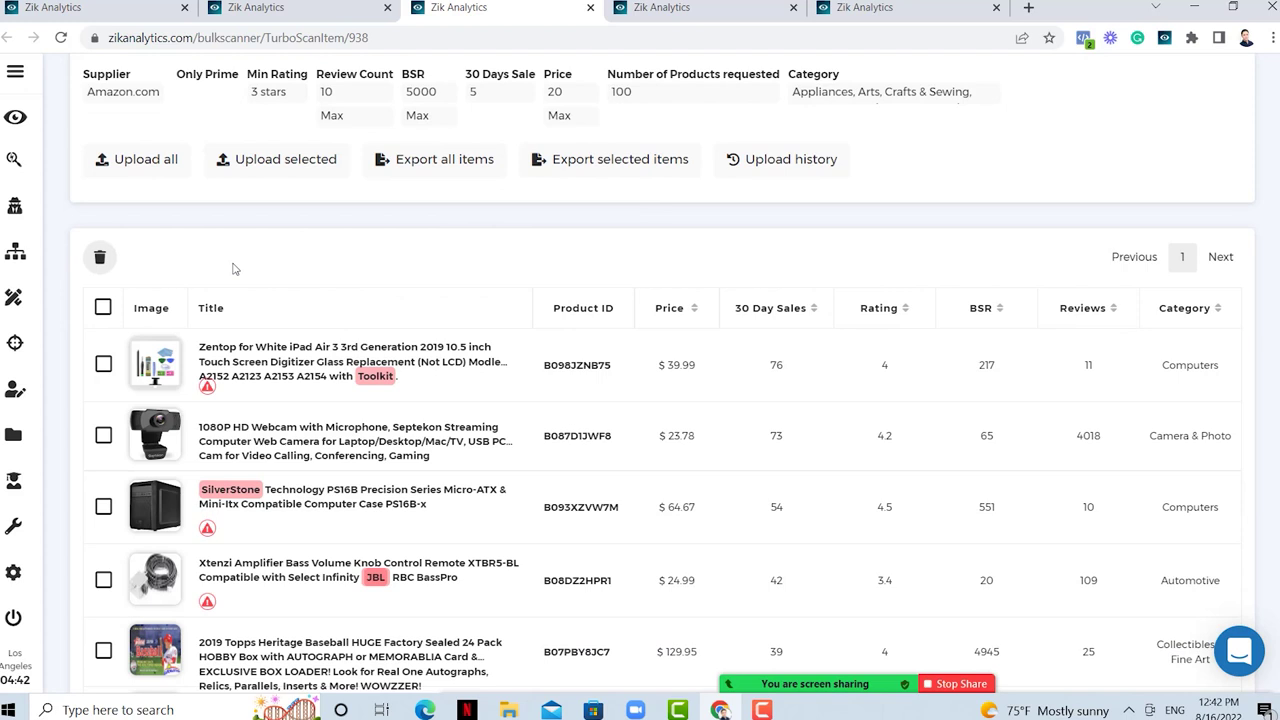
scroll(232, 268, "up", 1)
left_click(145, 246)
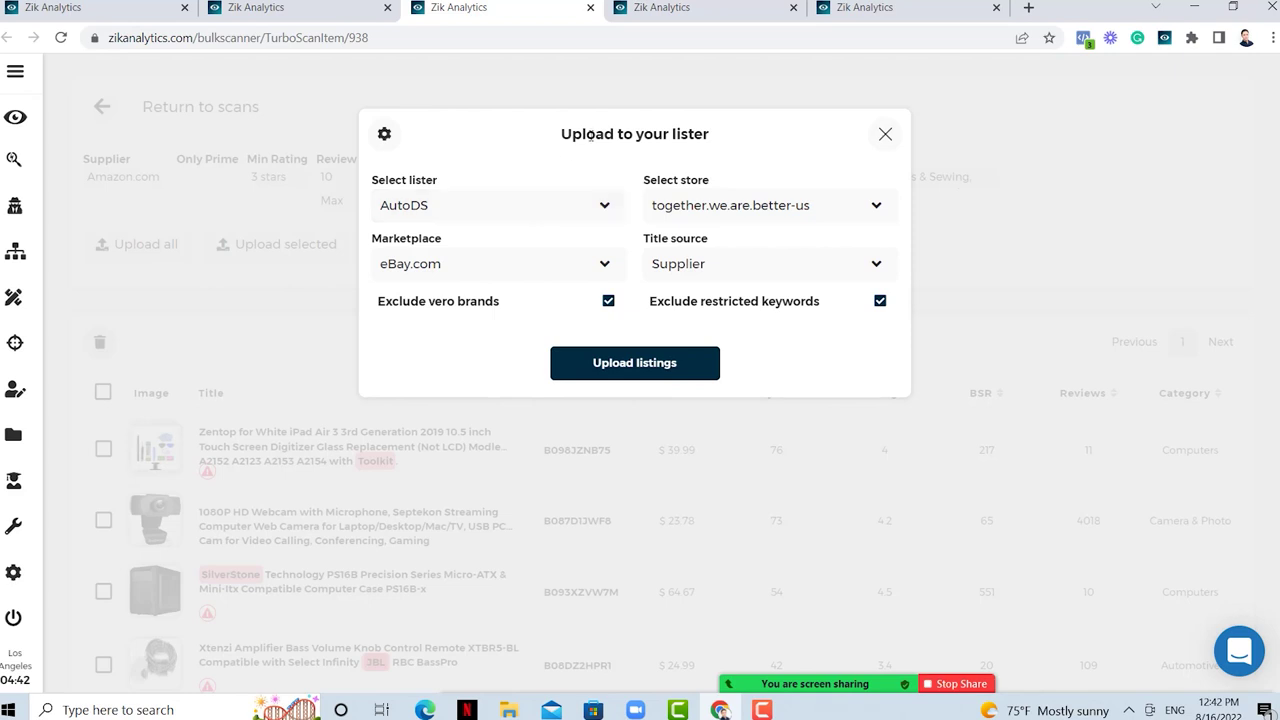
left_click(884, 136)
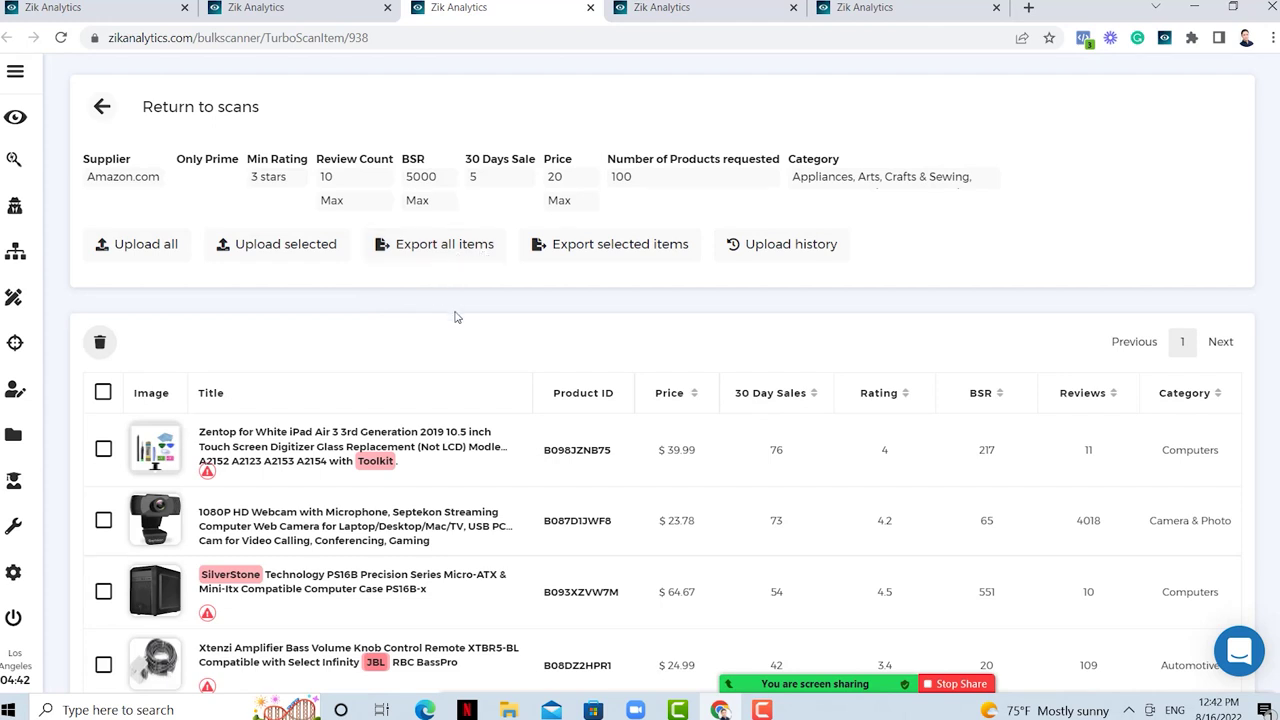
- Examine the scanned products for highlighted VeRO brand names and risk warnings in their titles
scroll(400, 312, "down", 1)
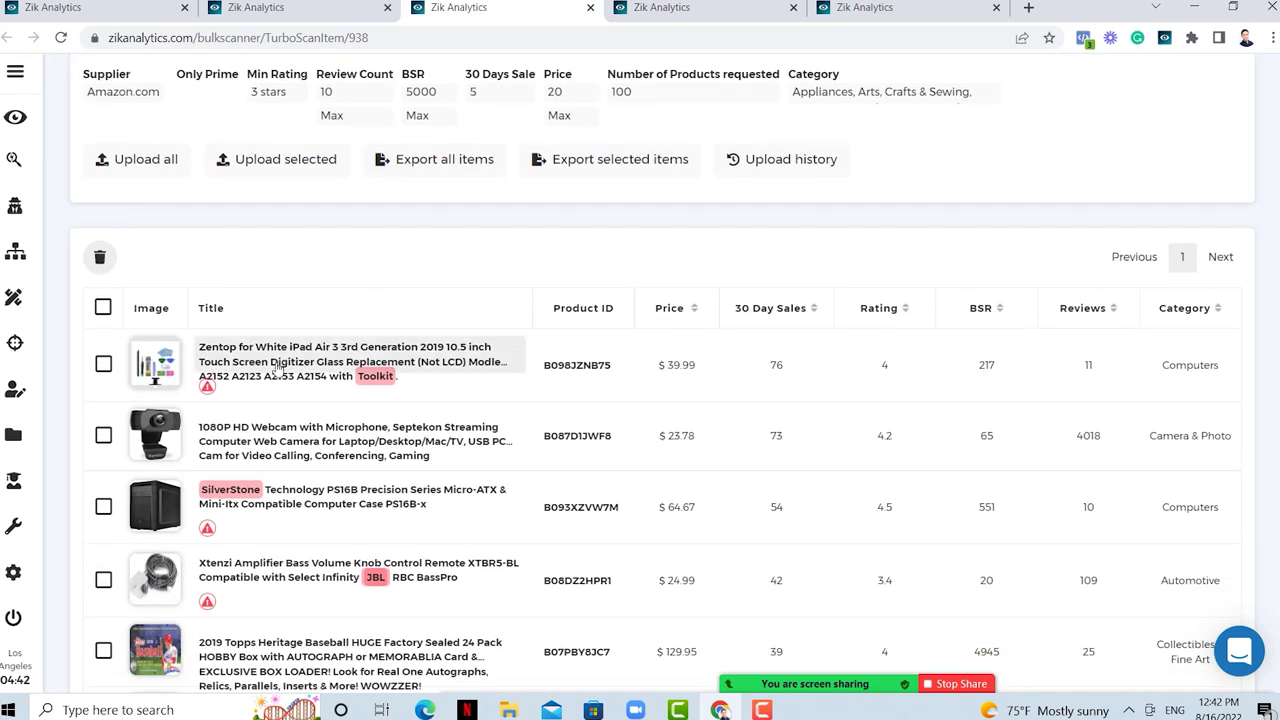
scroll(278, 368, "down", 1)
mouse_move(375, 303)
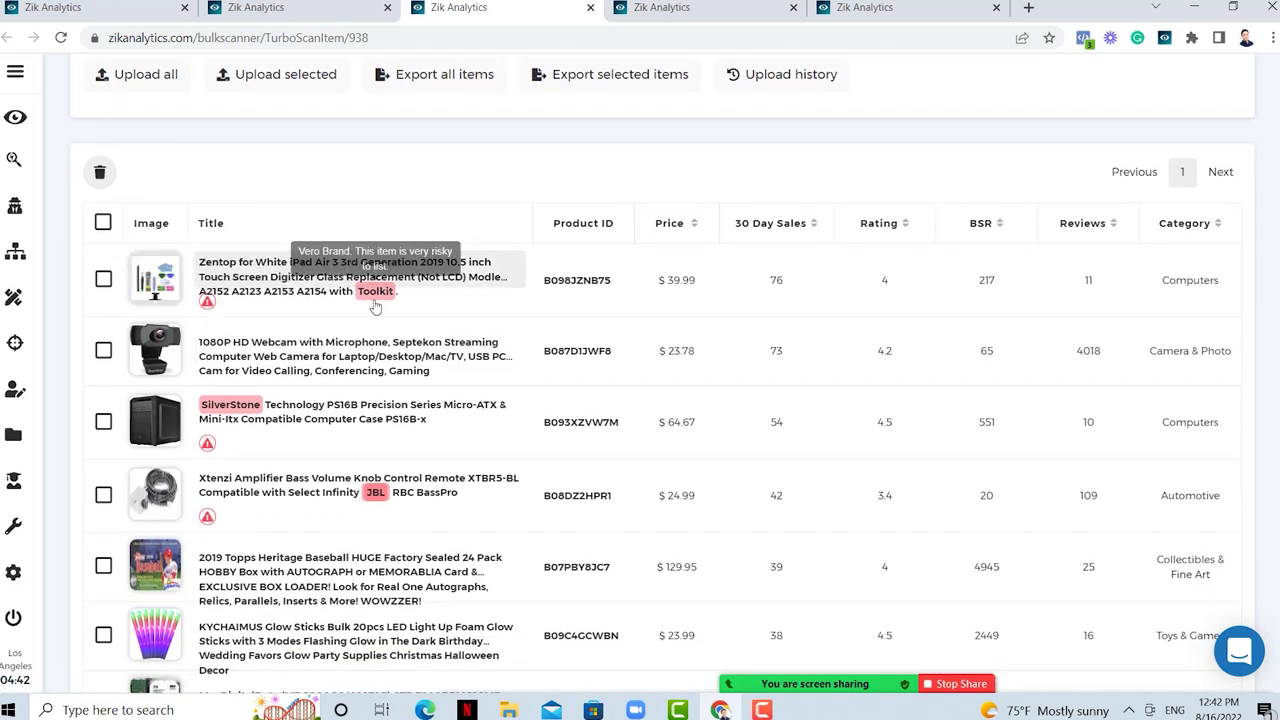
scroll(268, 314, "down", 3)
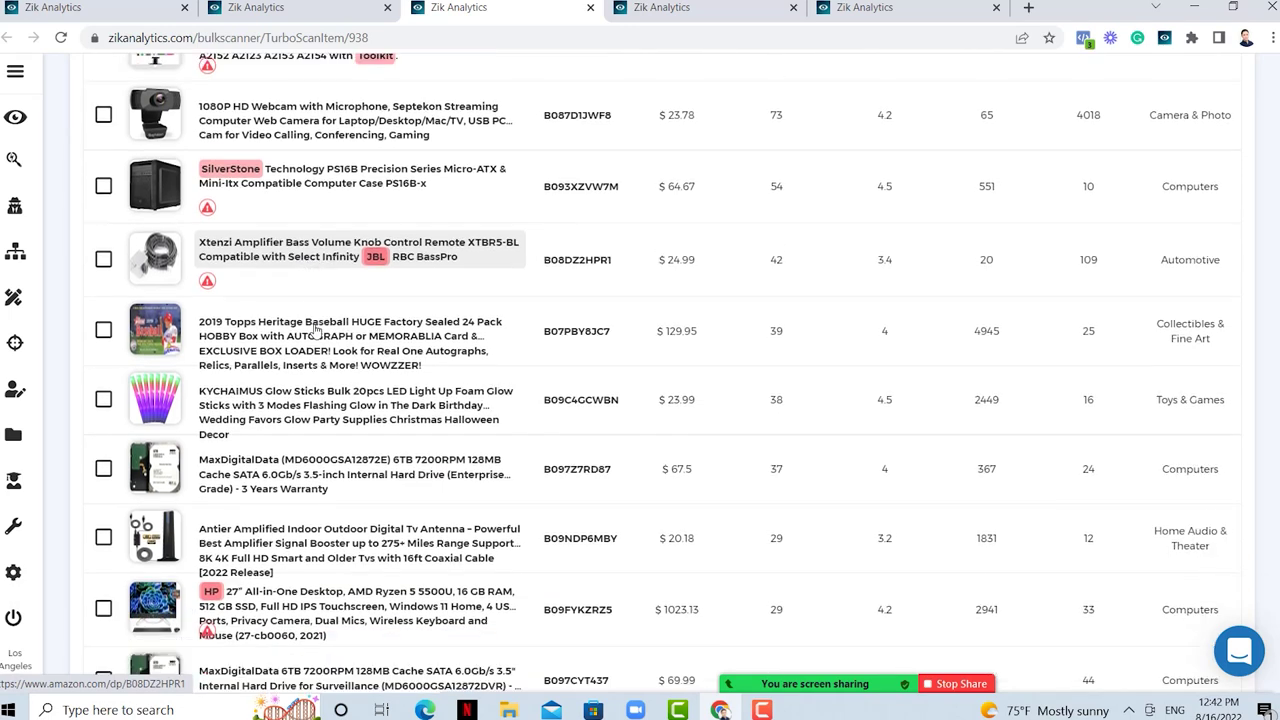
scroll(314, 330, "down", 1)
scroll(314, 330, "down", 1)
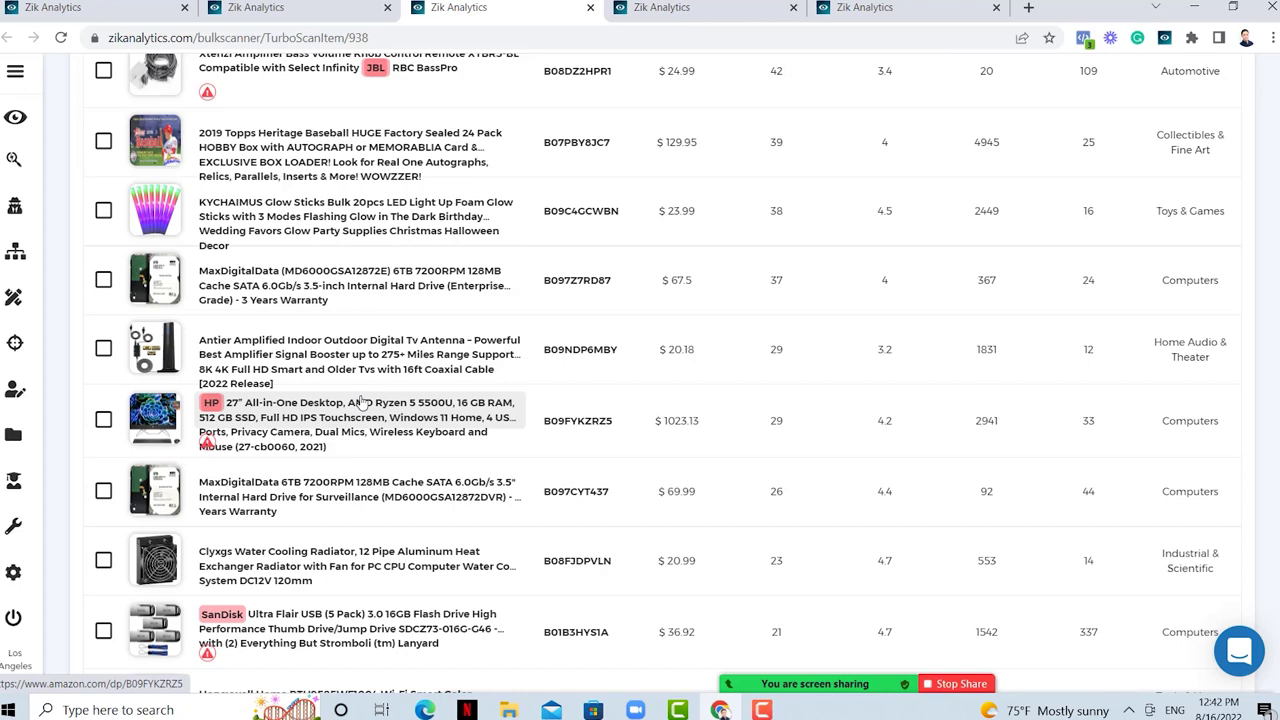
scroll(362, 402, "up", 6)
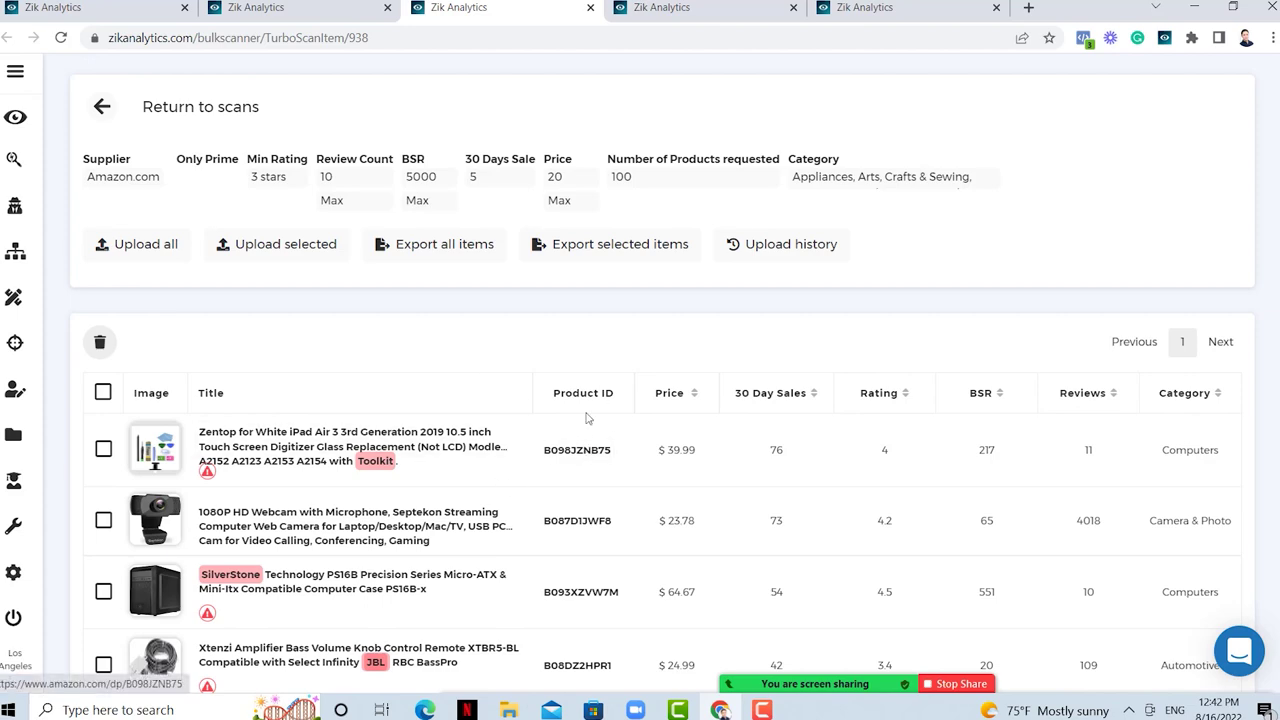
scroll(268, 378, "down", 8)
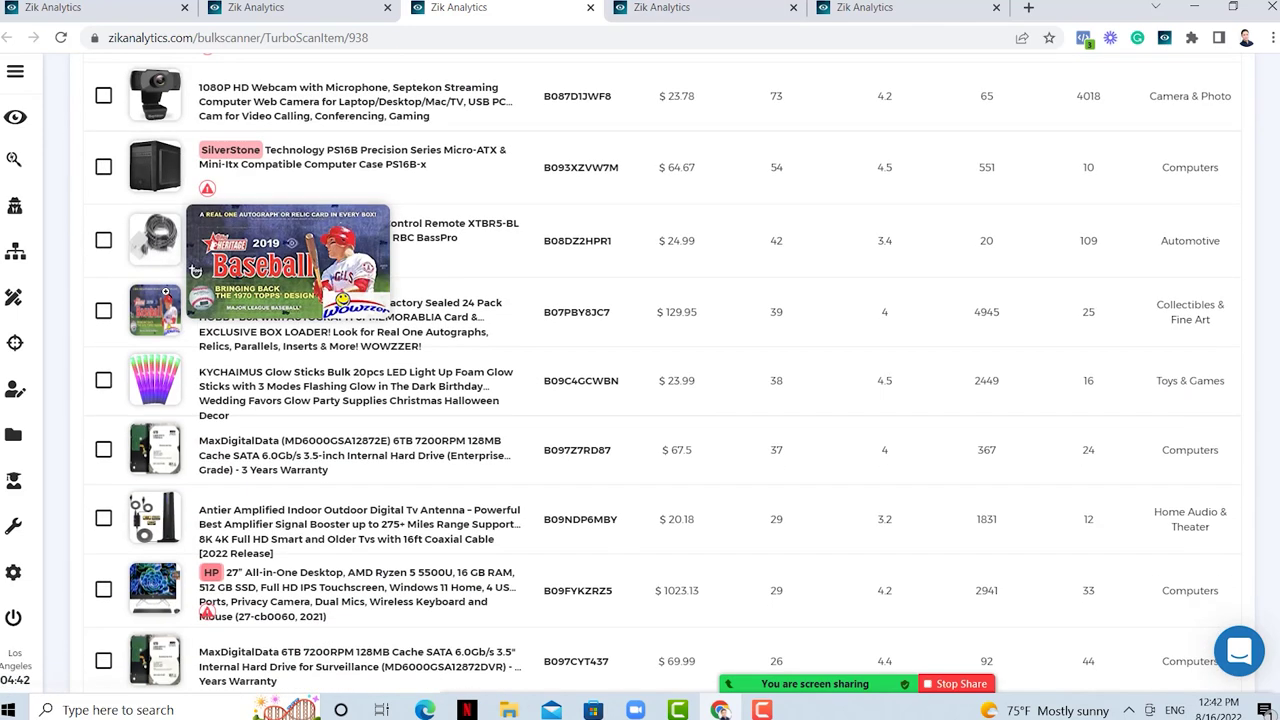
- Look through the products and highlighted brand names in the second newest Turbo scan's results
left_click(650, 9)
scroll(200, 360, "down", 4)
scroll(200, 360, "down", 8)
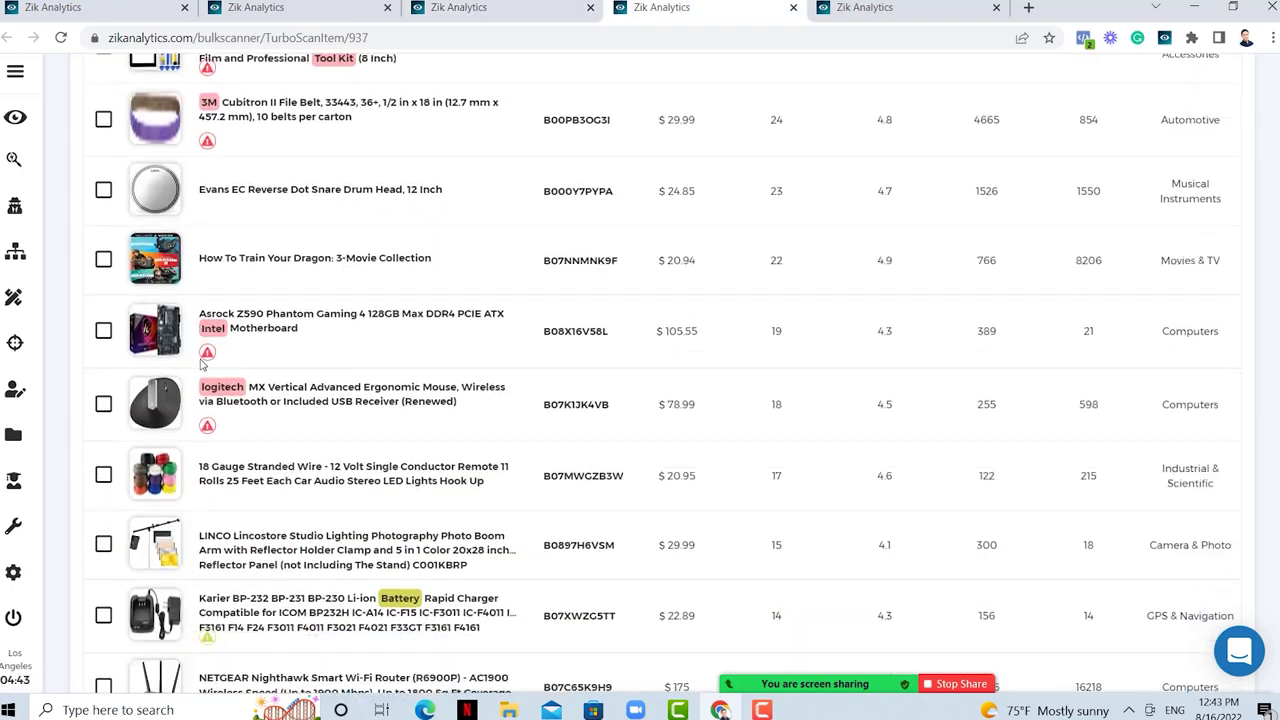
scroll(200, 373, "down", 4)
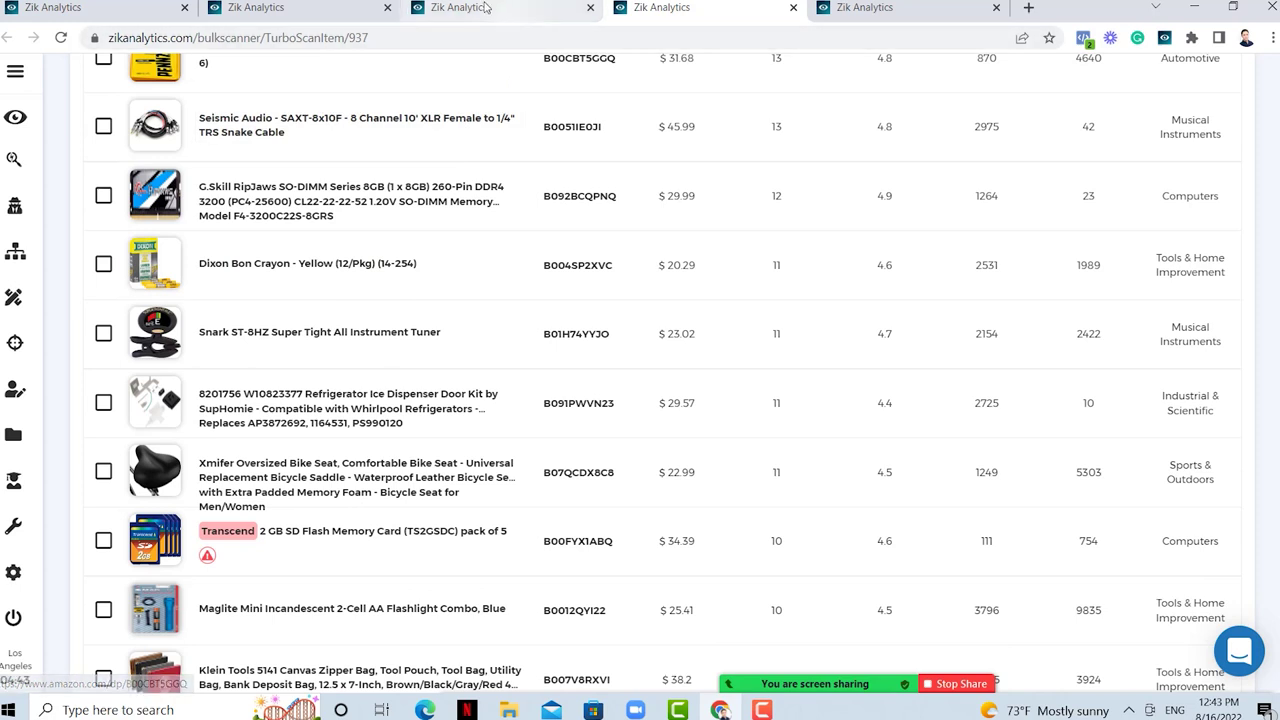
- Configure the Turbo Scanner filters for Walmart.com products sold by Walmart, with the rating filter turned off
left_click(250, 7)
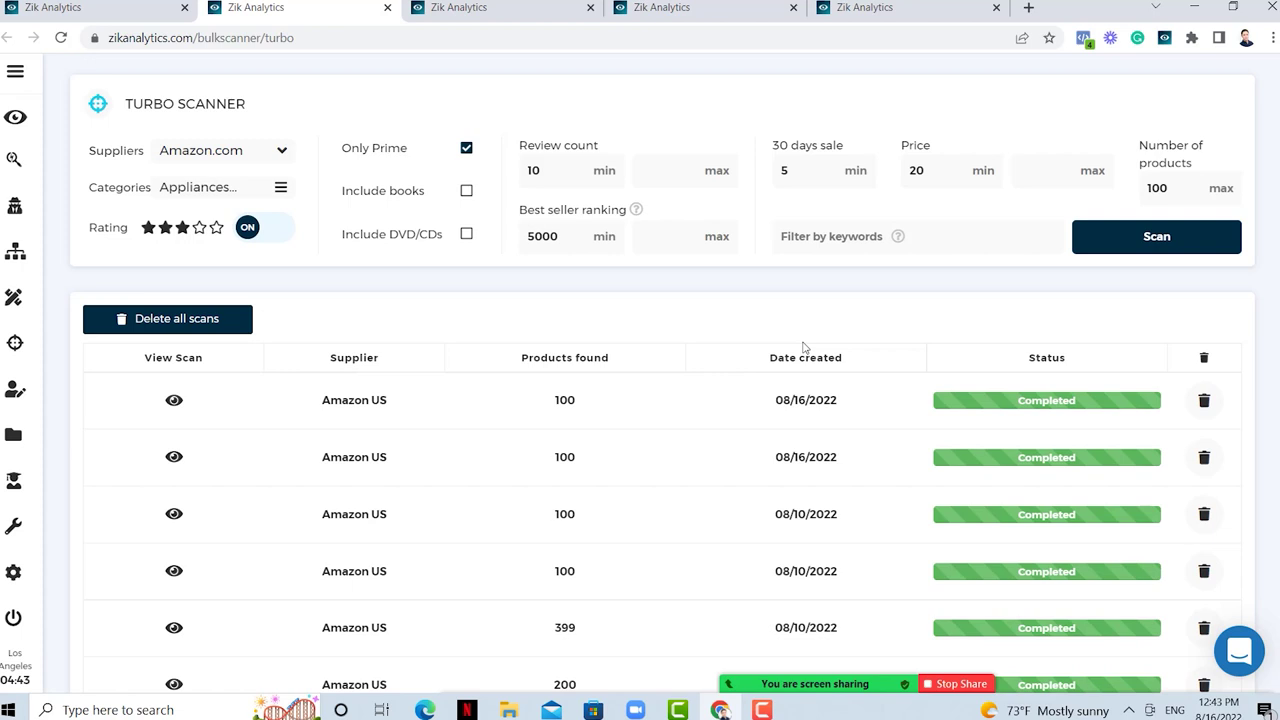
left_click(251, 152)
left_click(223, 243)
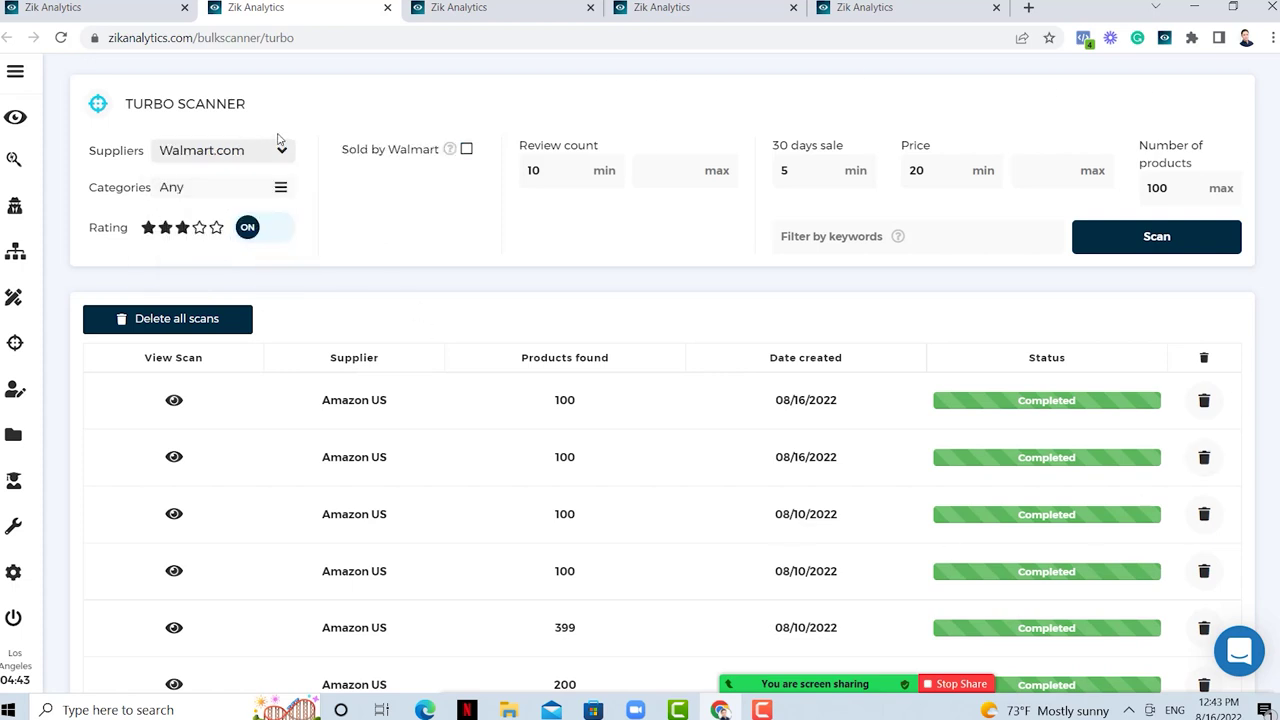
left_click(467, 150)
left_click(467, 150)
left_click(467, 150)
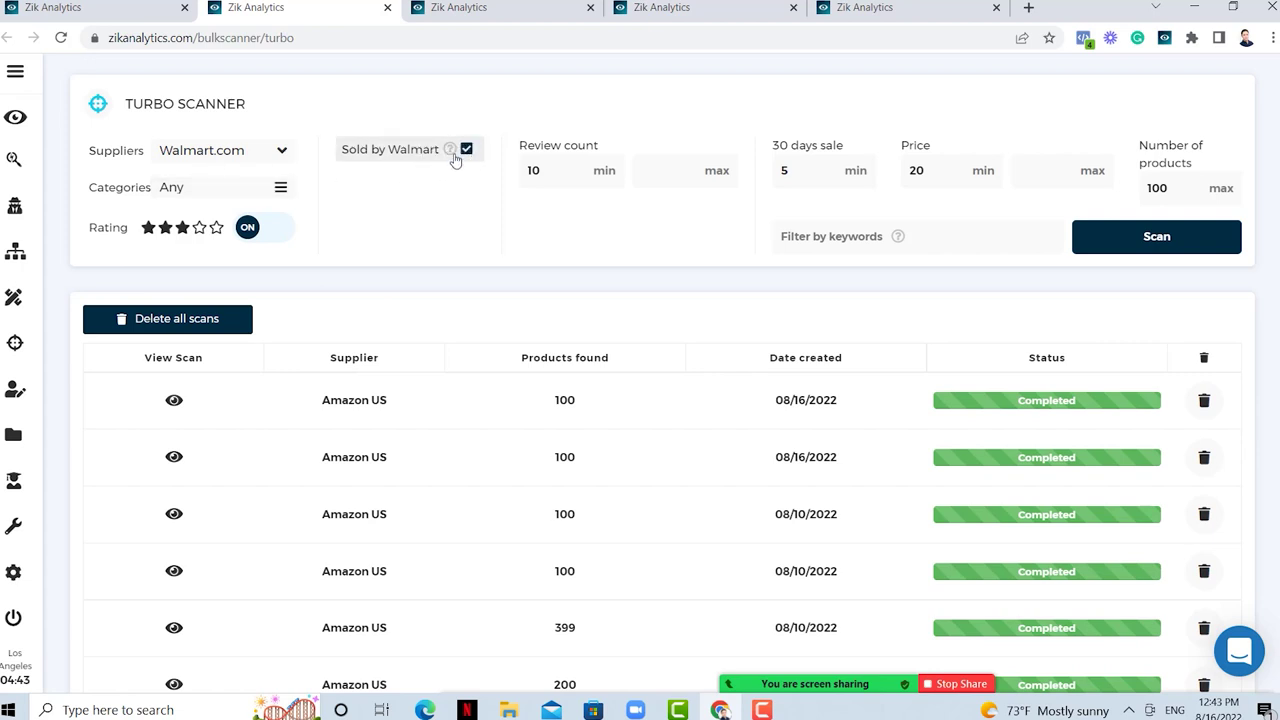
left_click(216, 227)
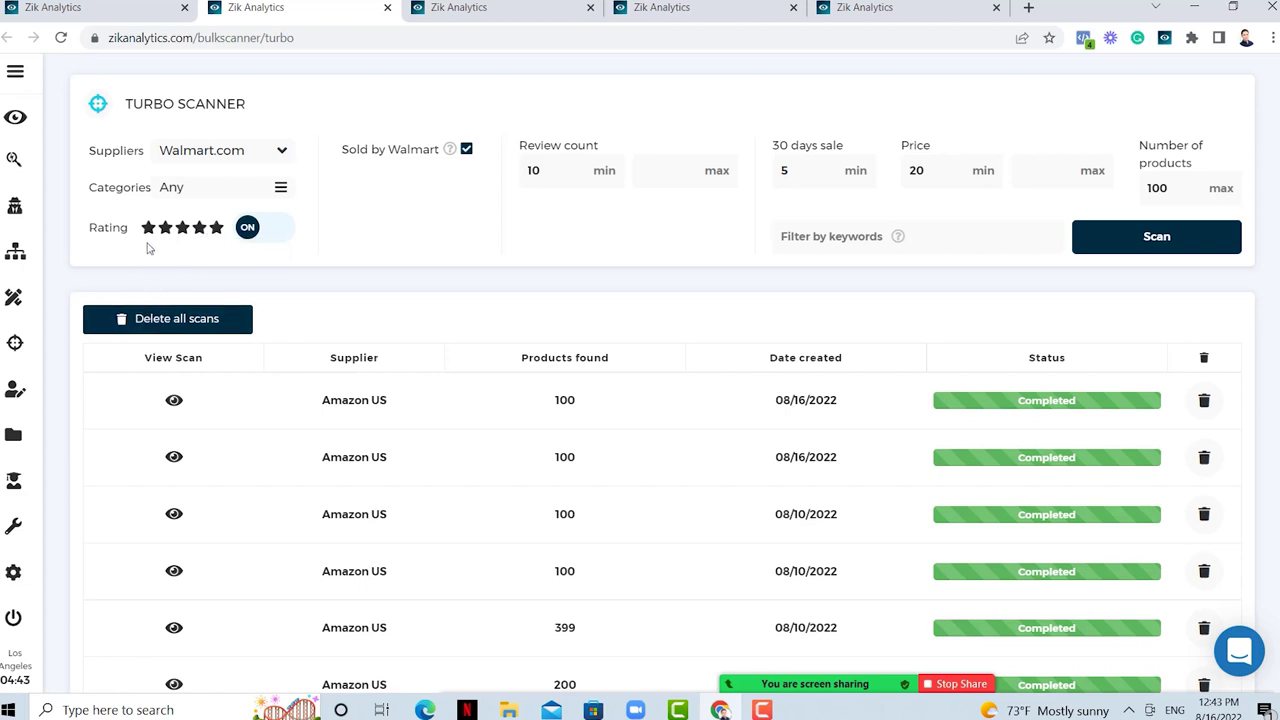
left_click(253, 230)
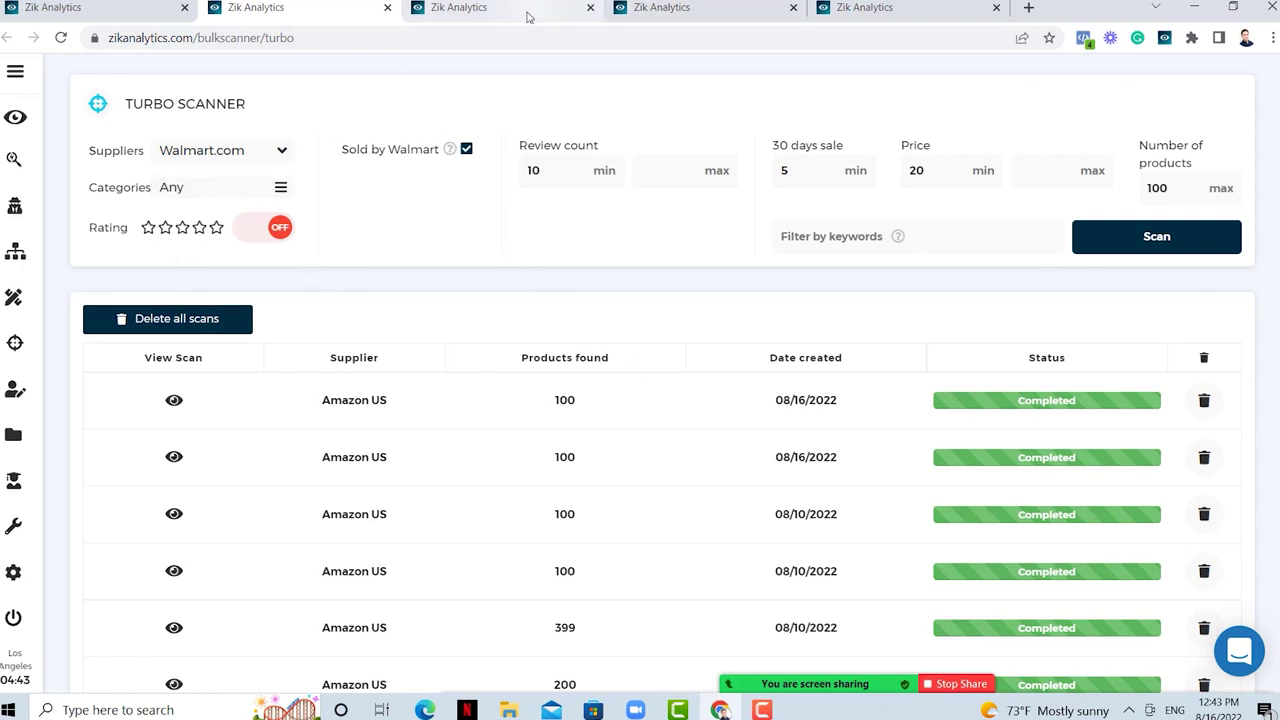
- Create a new scan in the Autopilot tool and name it TEST
left_click(100, 14)
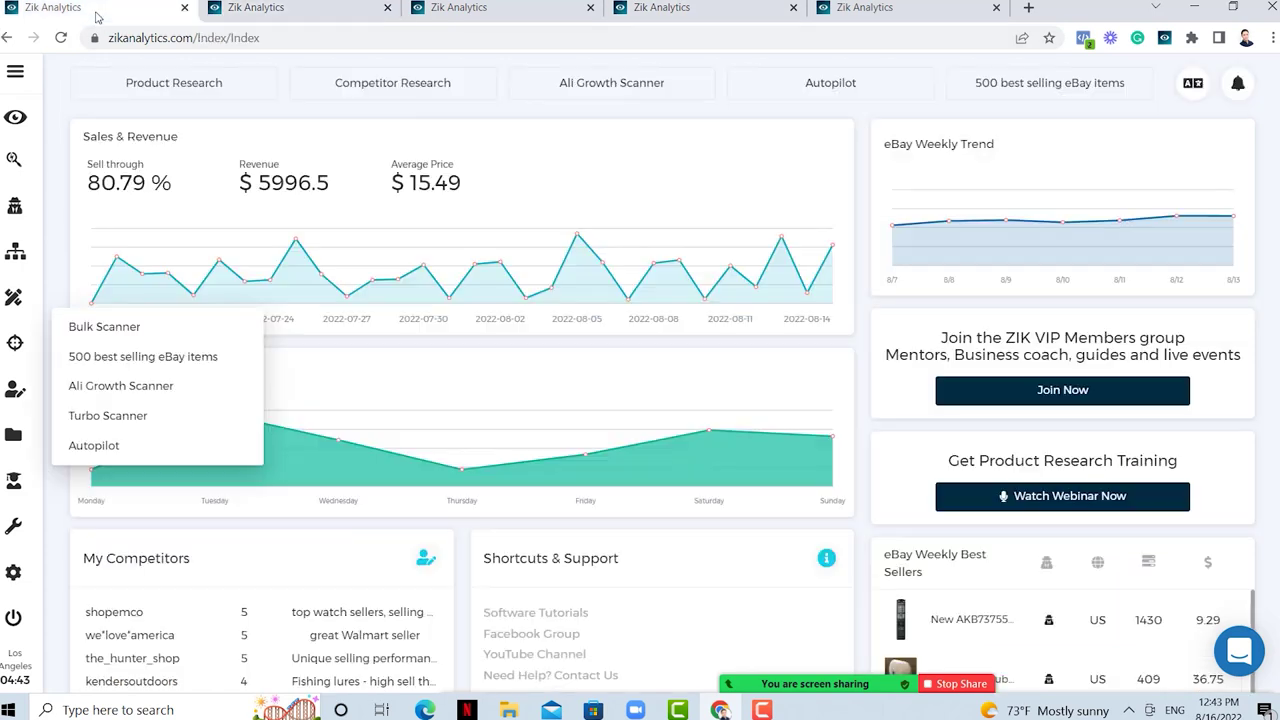
left_click(862, 8)
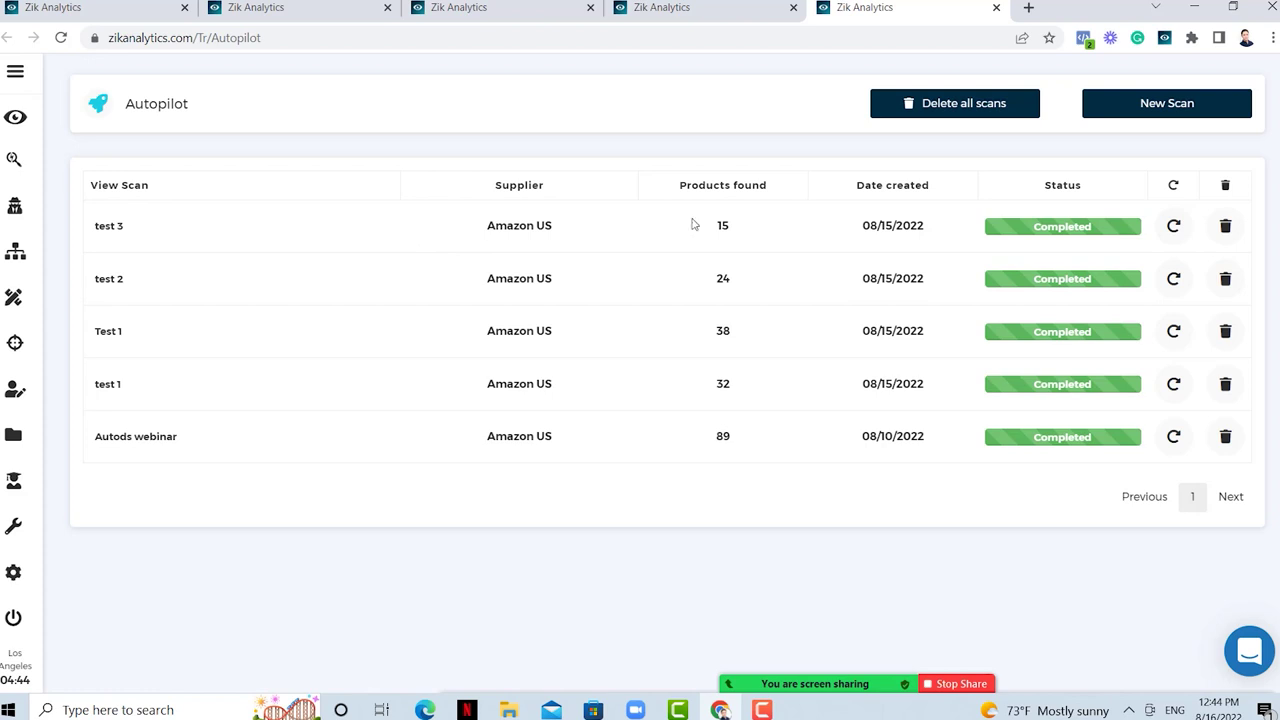
left_click(1152, 108)
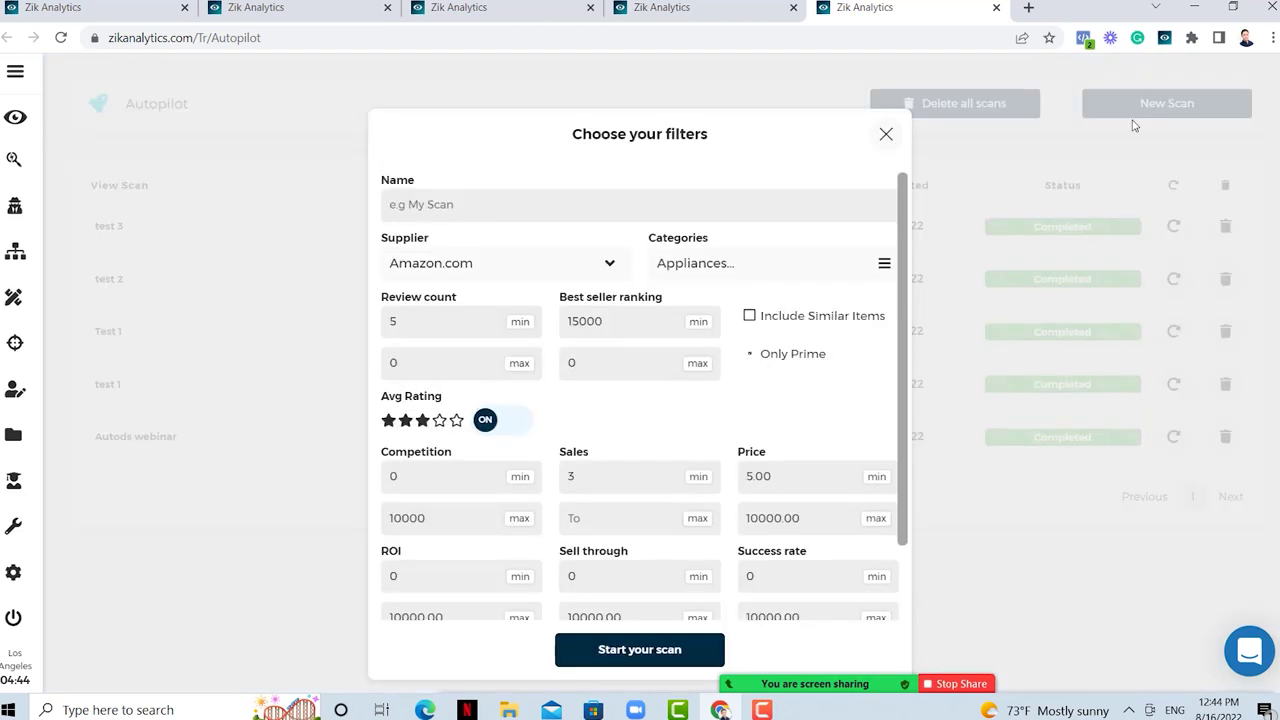
scroll(527, 193, "down", 1)
scroll(515, 192, "up", 1)
left_click(568, 210)
type("TEST")
key("ctrl+a")
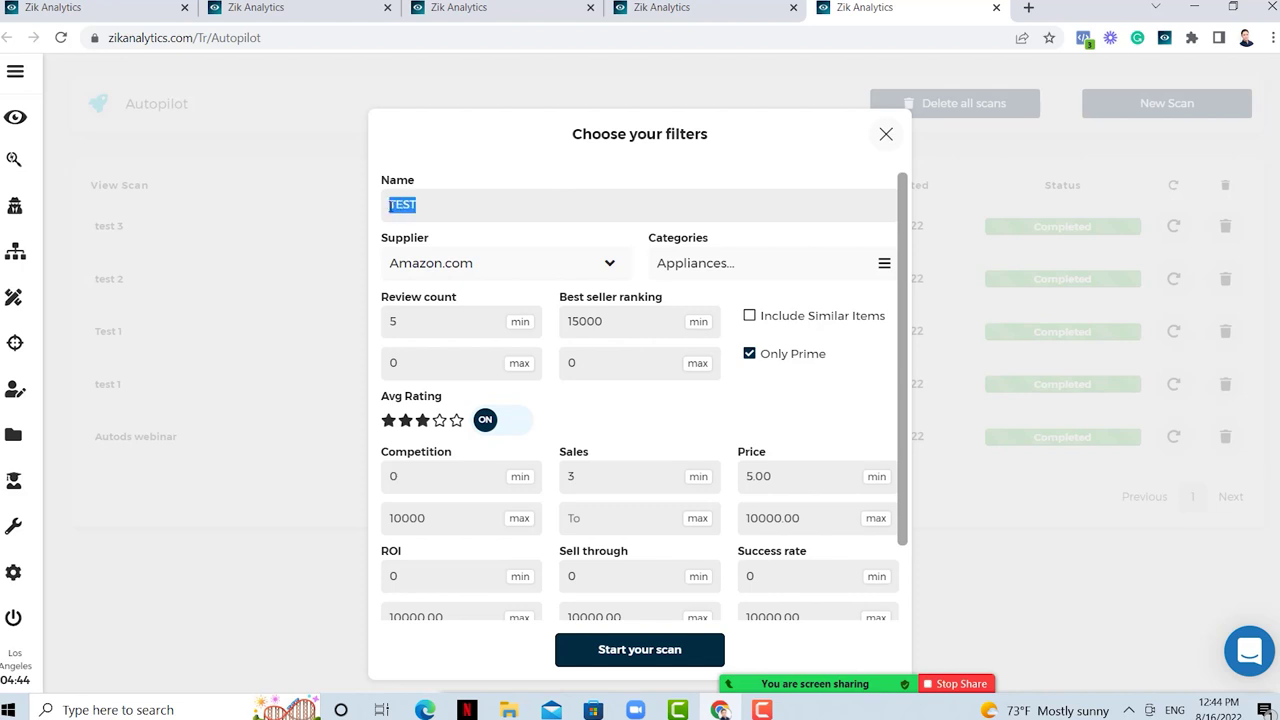
left_click(460, 206)
- Review the scan's supplier choices, category selection and remaining filters, keeping Amazon.com and the saved categories
left_click(500, 270)
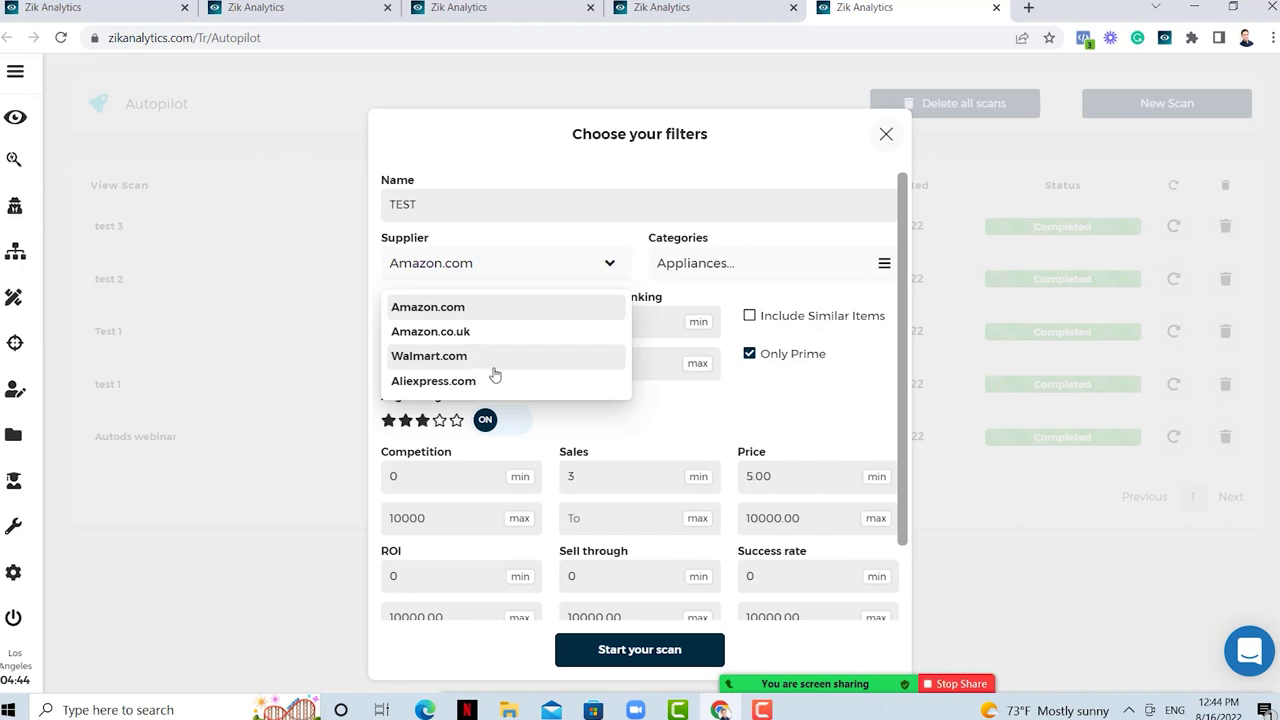
left_click(743, 418)
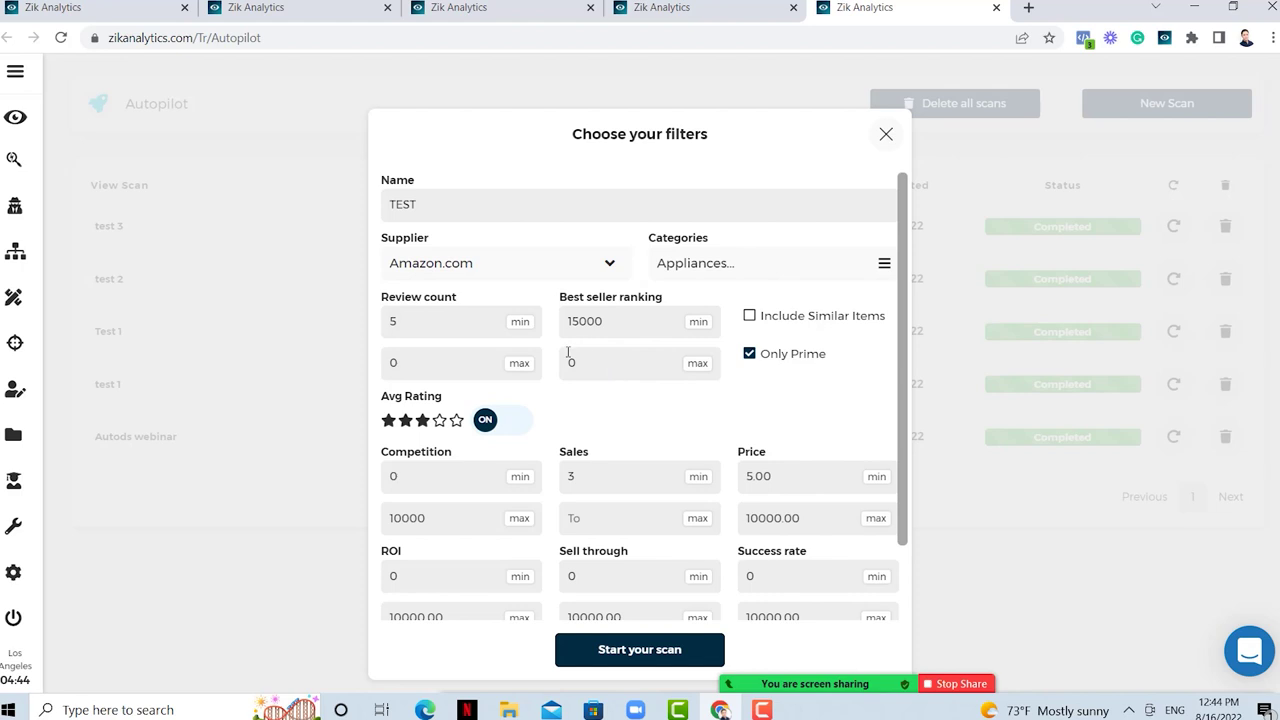
left_click(690, 263)
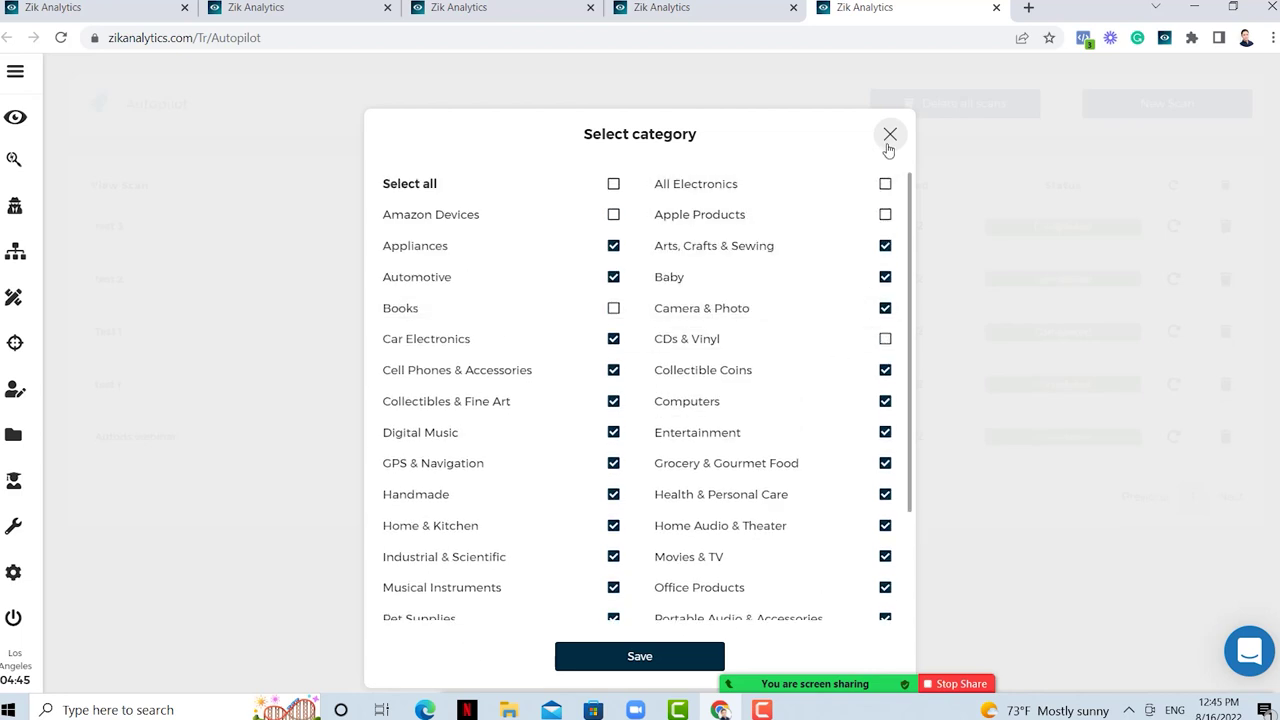
left_click(634, 654)
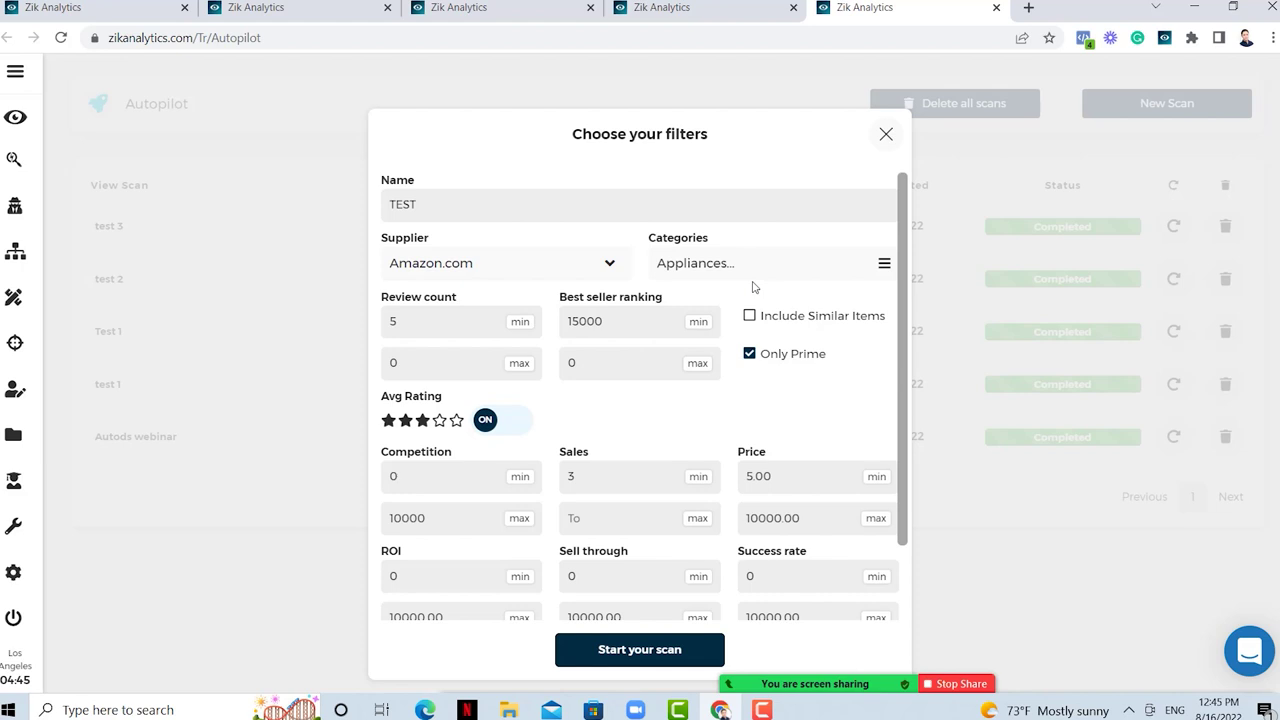
scroll(733, 315, "down", 1)
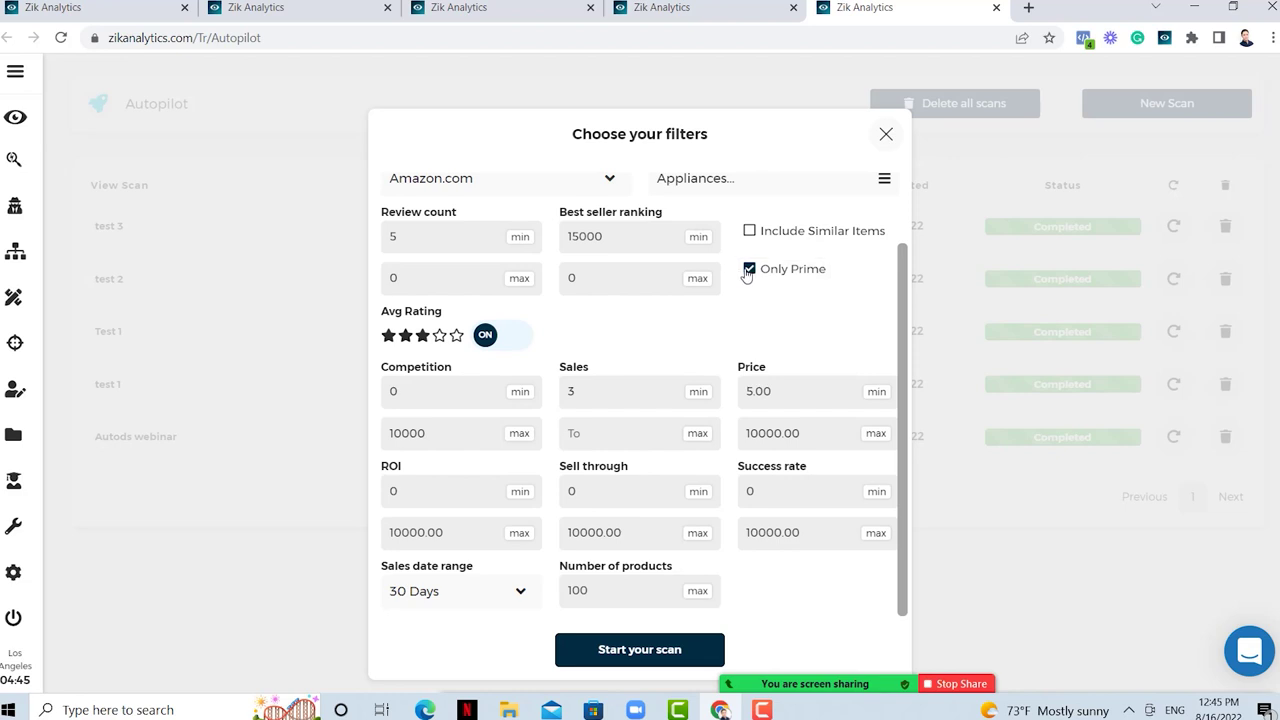
scroll(755, 285, "up", 1)
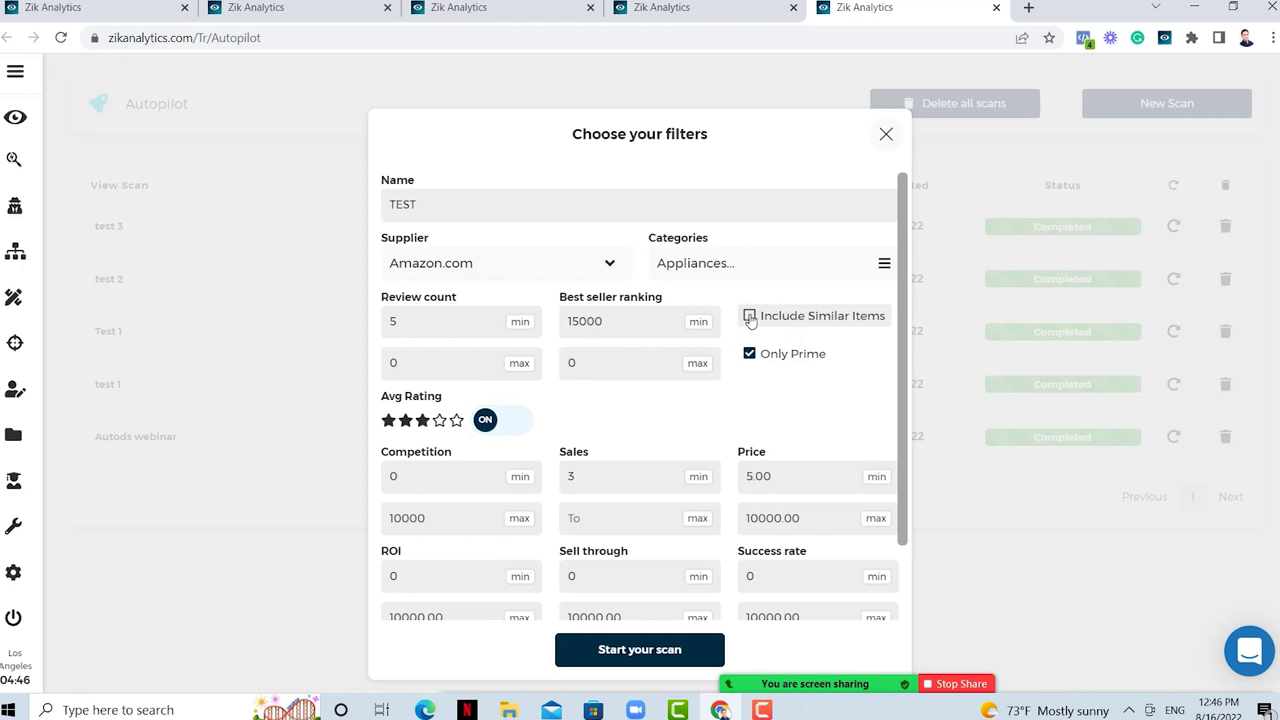
- Enable Include Similar Items for the TEST scan
left_click(747, 320)
left_click(750, 322)
left_click(750, 322)
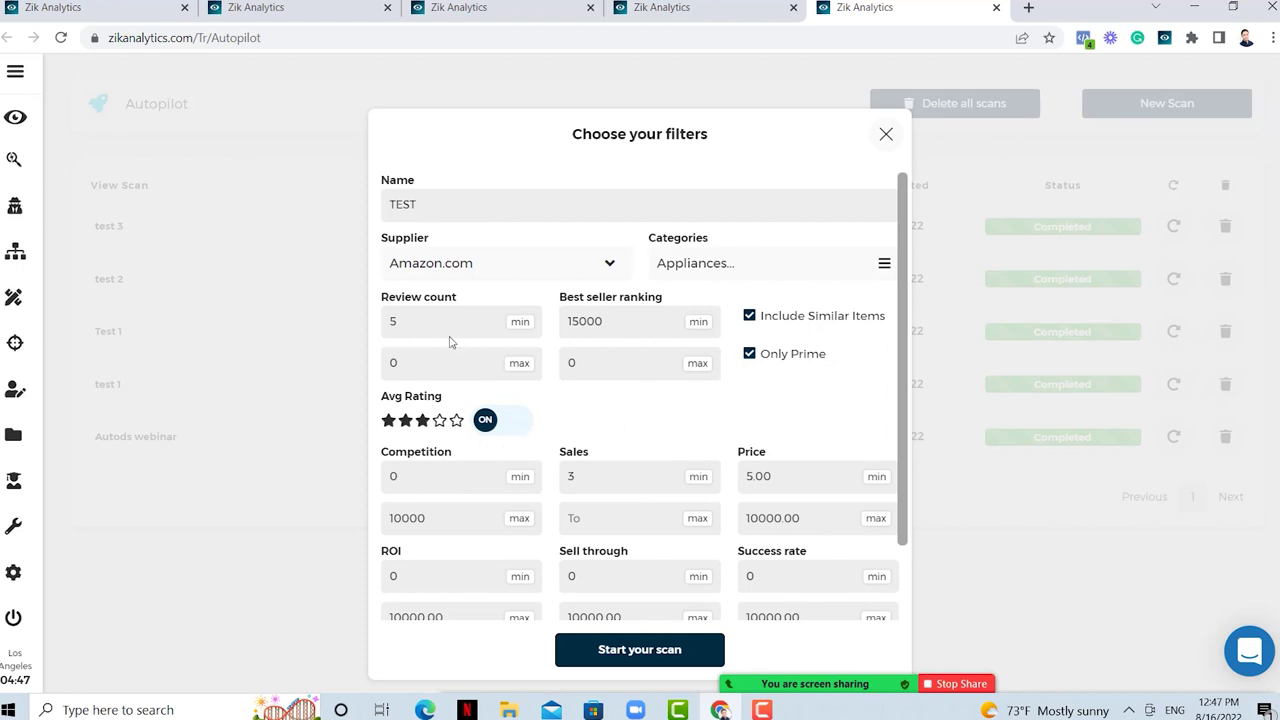
left_click(754, 315)
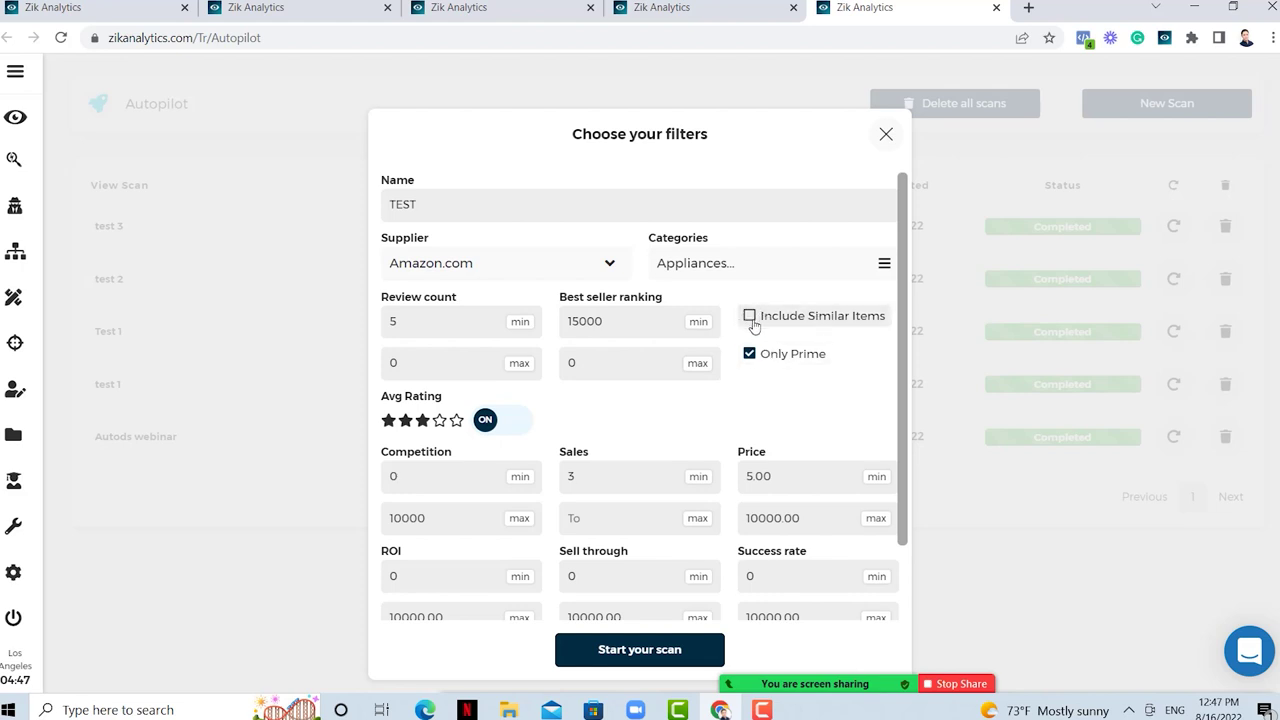
left_click(752, 318)
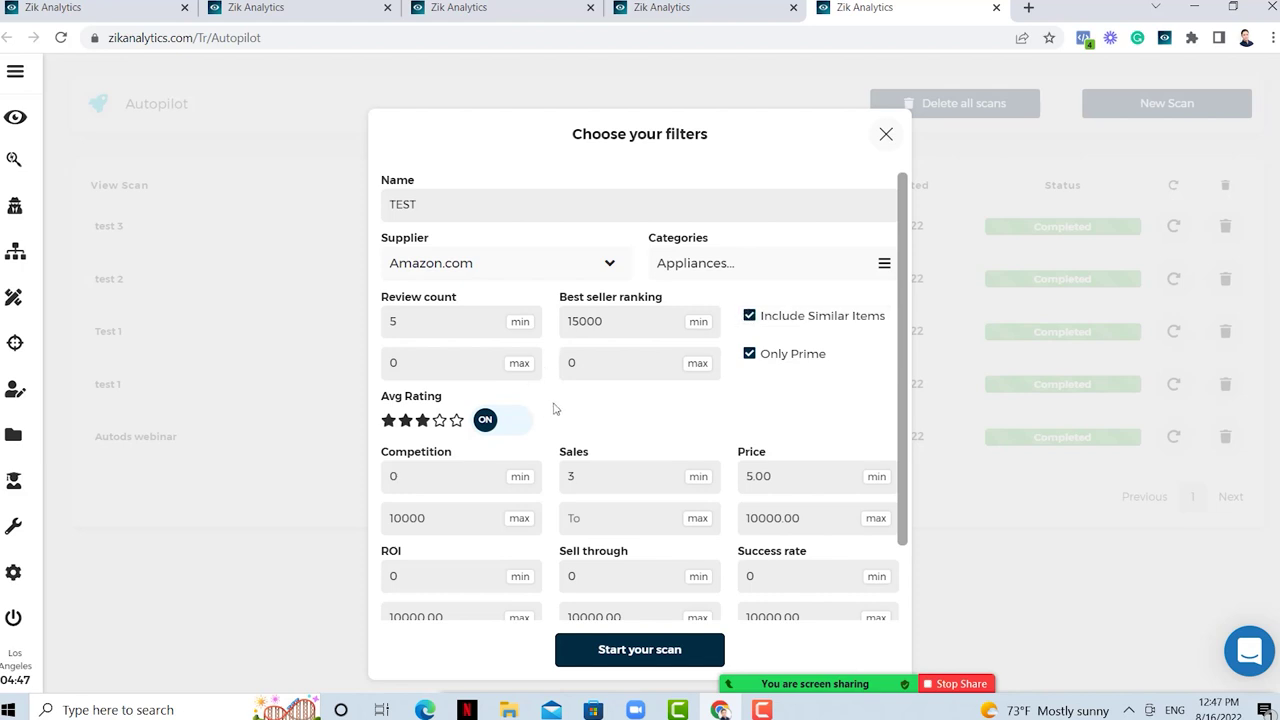
- Set the scan's maximum competition to 25 and its sales date range to 14 days
scroll(558, 405, "down", 1)
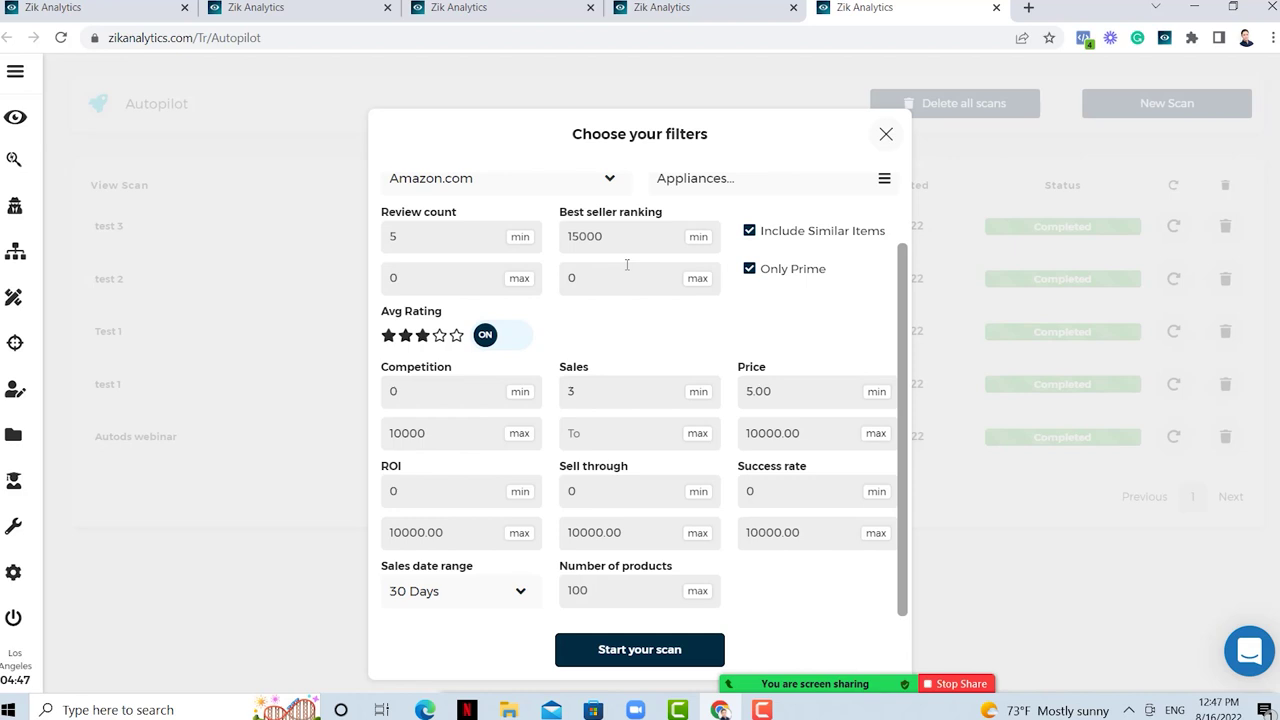
scroll(450, 380, "down", 1)
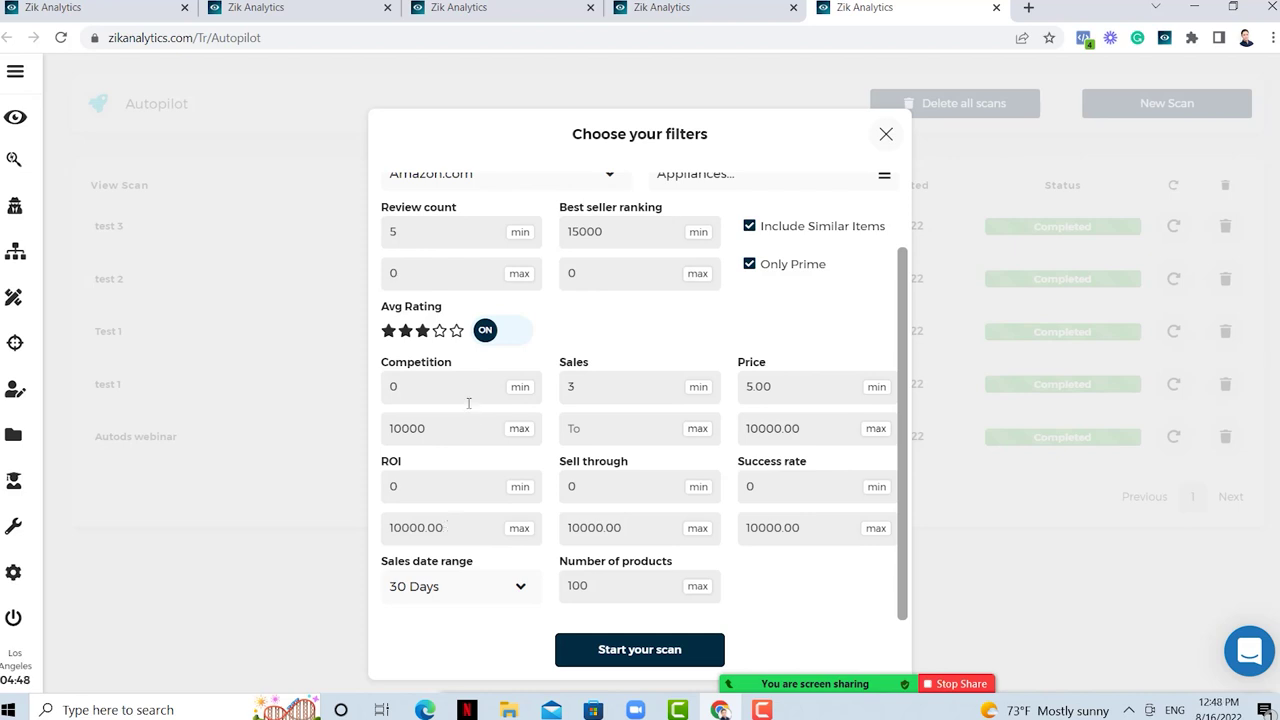
double_click(445, 428)
type("10")
key("ctrl+a")
type("25")
left_click(449, 596)
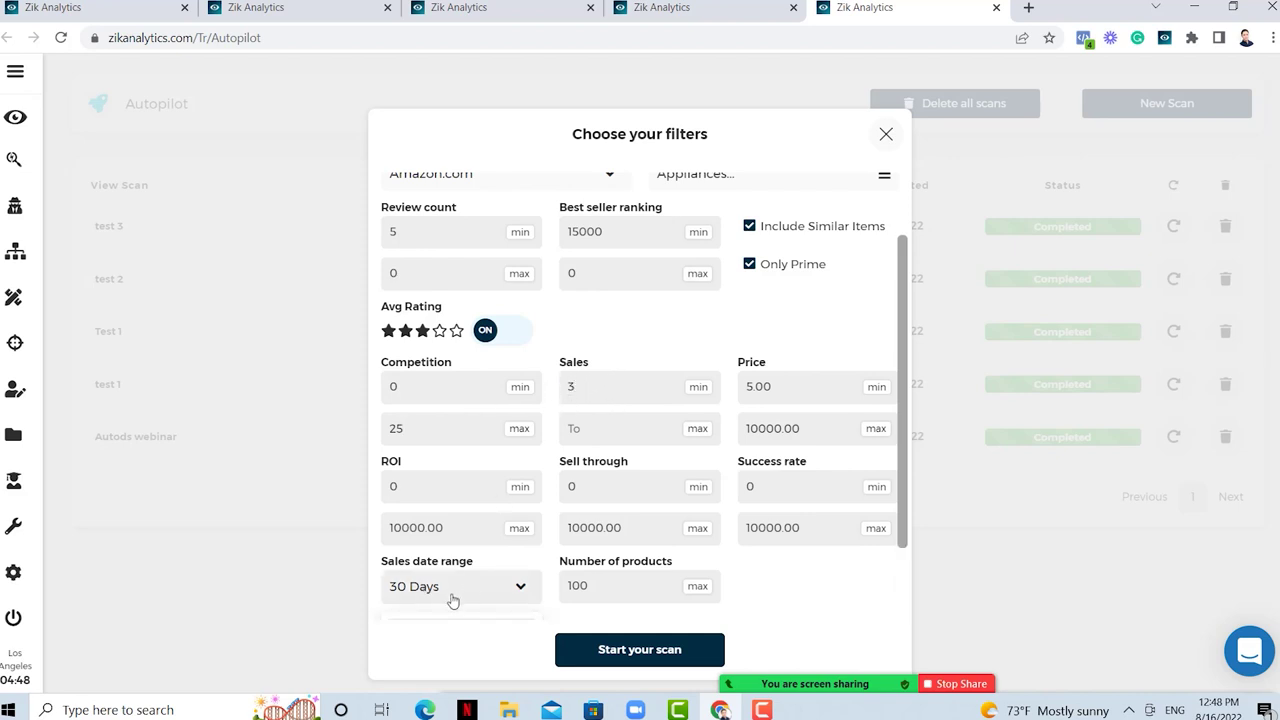
left_click(443, 581)
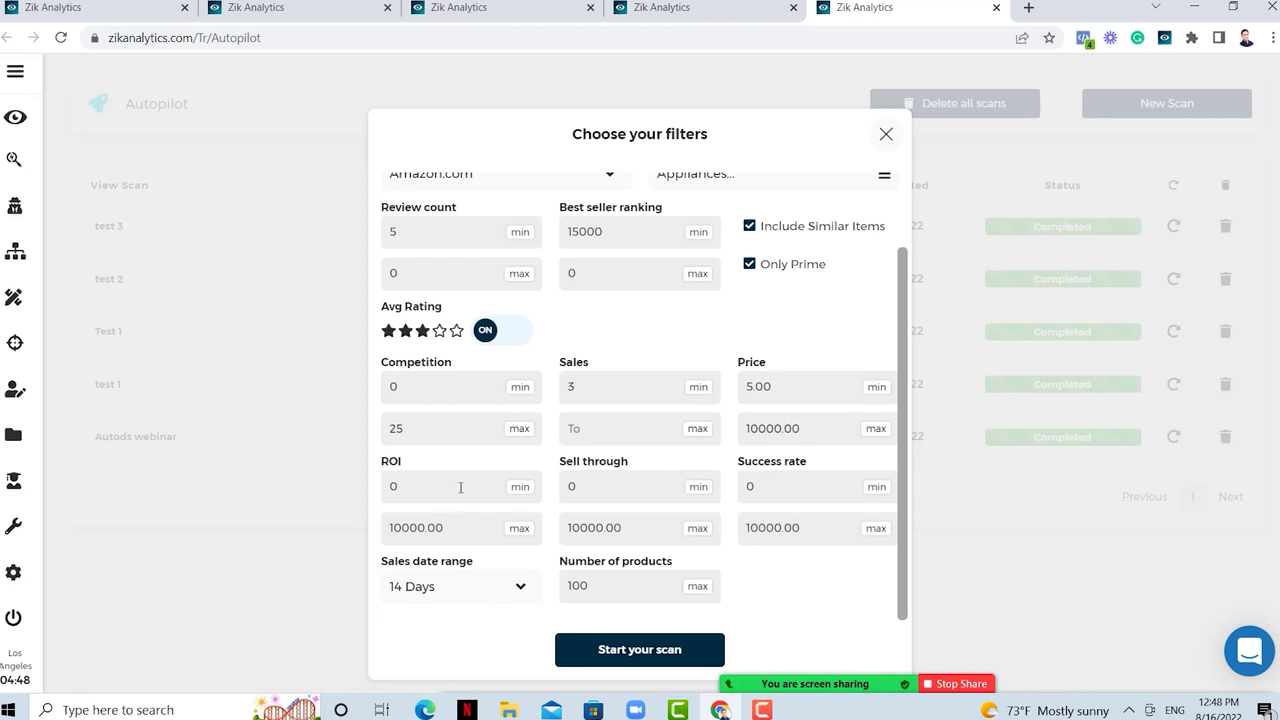
- Try a minimum ROI of 0.2 in the scan filters and remove the entry
left_click_drag(458, 487, 360, 489)
left_click(423, 487)
double_click(435, 487)
left_click(435, 487)
type(".2")
key("BackSpace")
key("BackSpace")
left_click(636, 493)
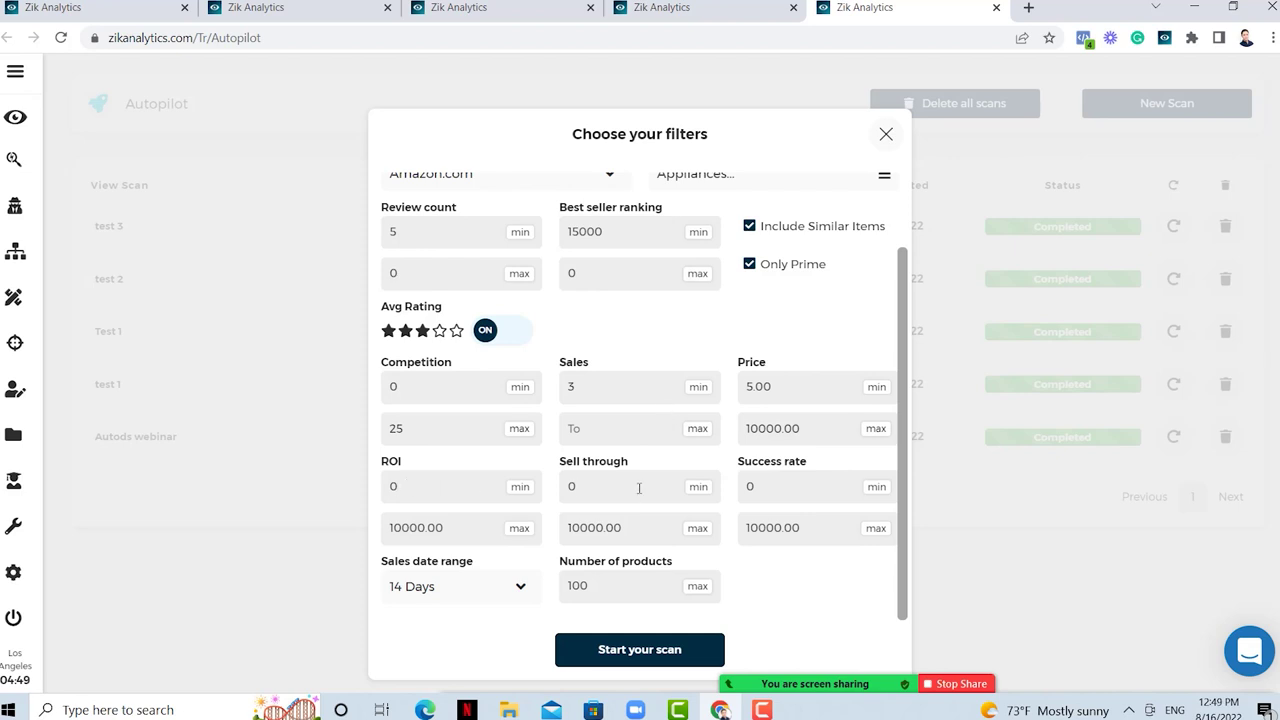
left_click(767, 493)
- Set the maximum number of products to 500, start the TEST scan and refresh the scan list
double_click(631, 580)
type("500")
key("ctrl+a")
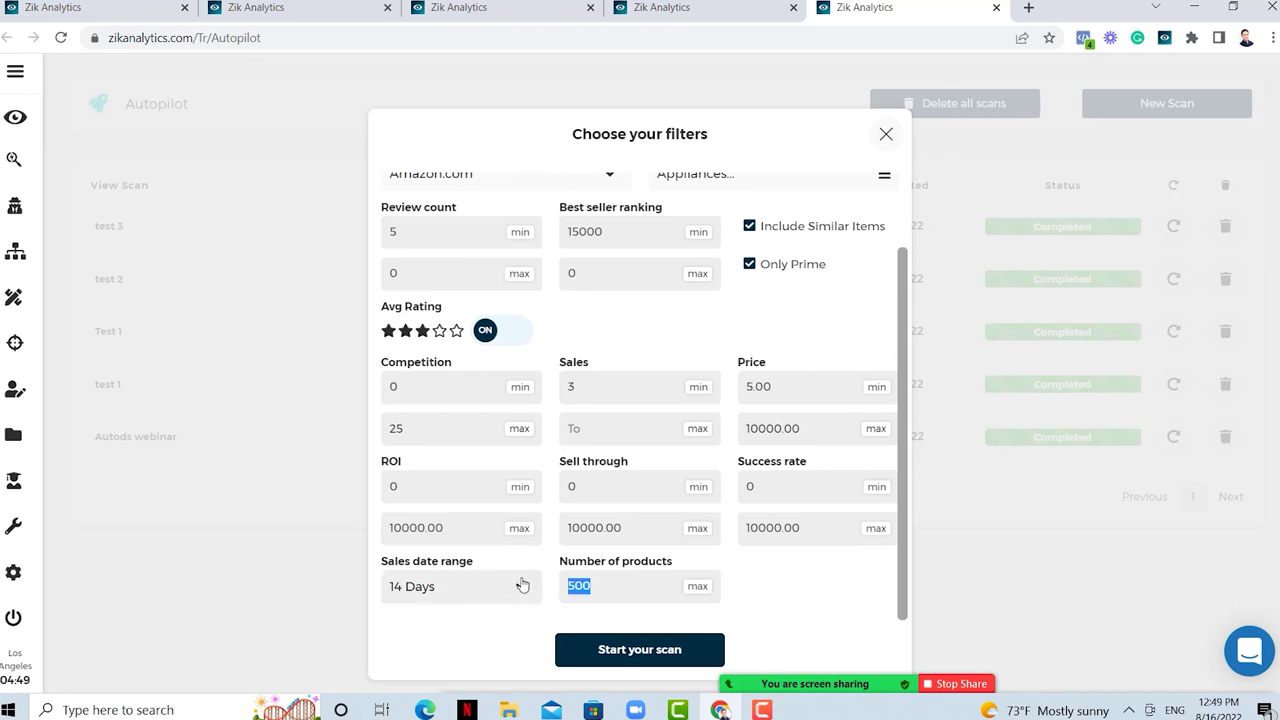
type("500")
left_click(636, 652)
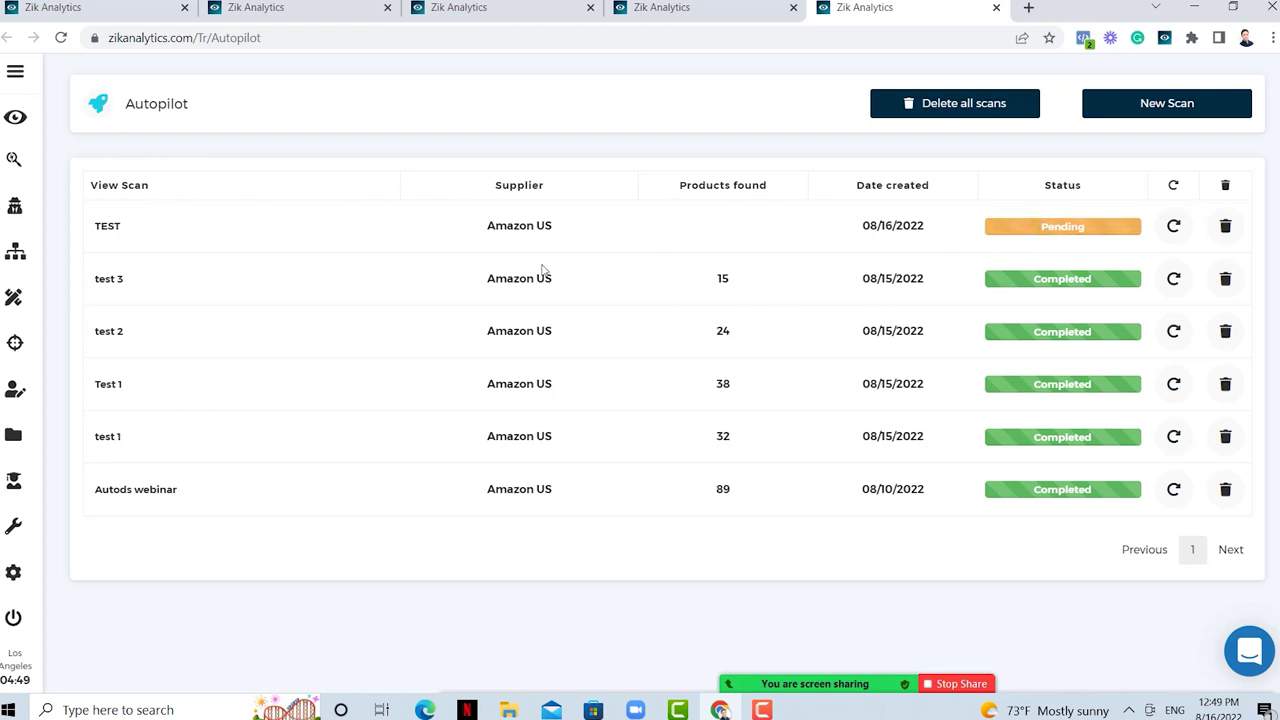
left_click(61, 37)
- Open the Autods webinar scan's results in a new browser tab and switch to it
right_click(148, 495)
key("Escape")
middle_click(167, 507)
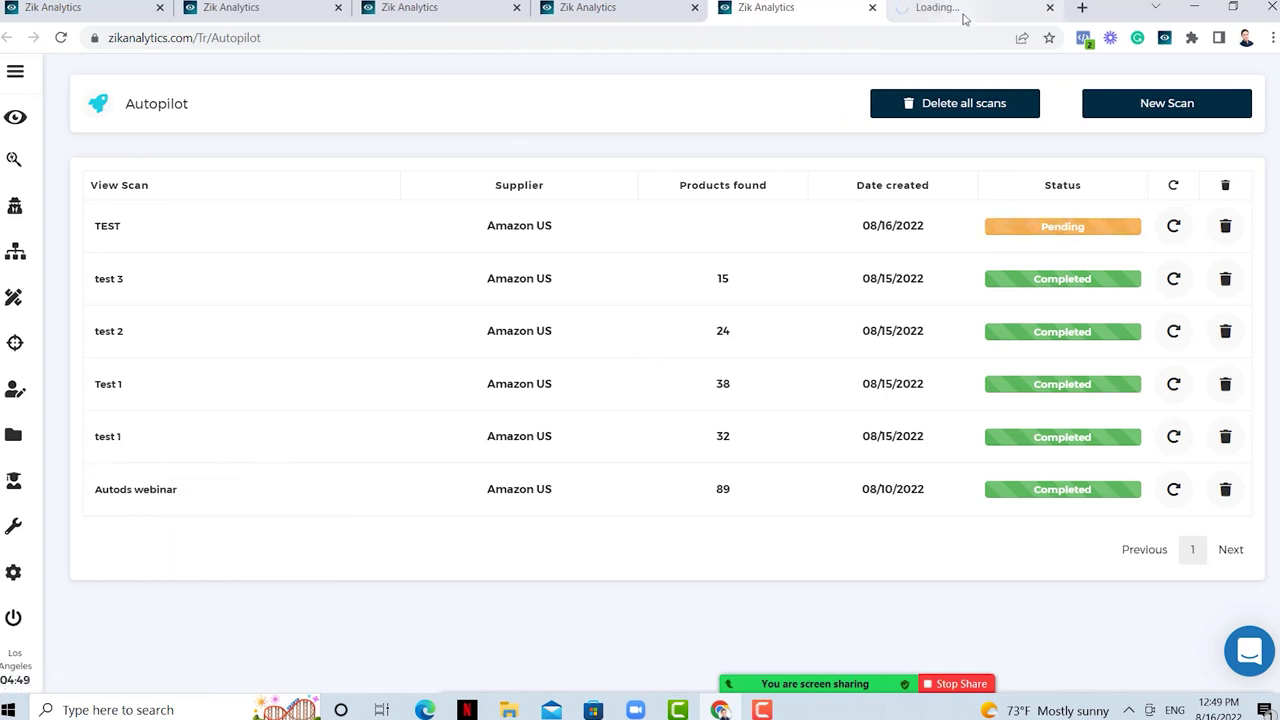
left_click(950, 10)
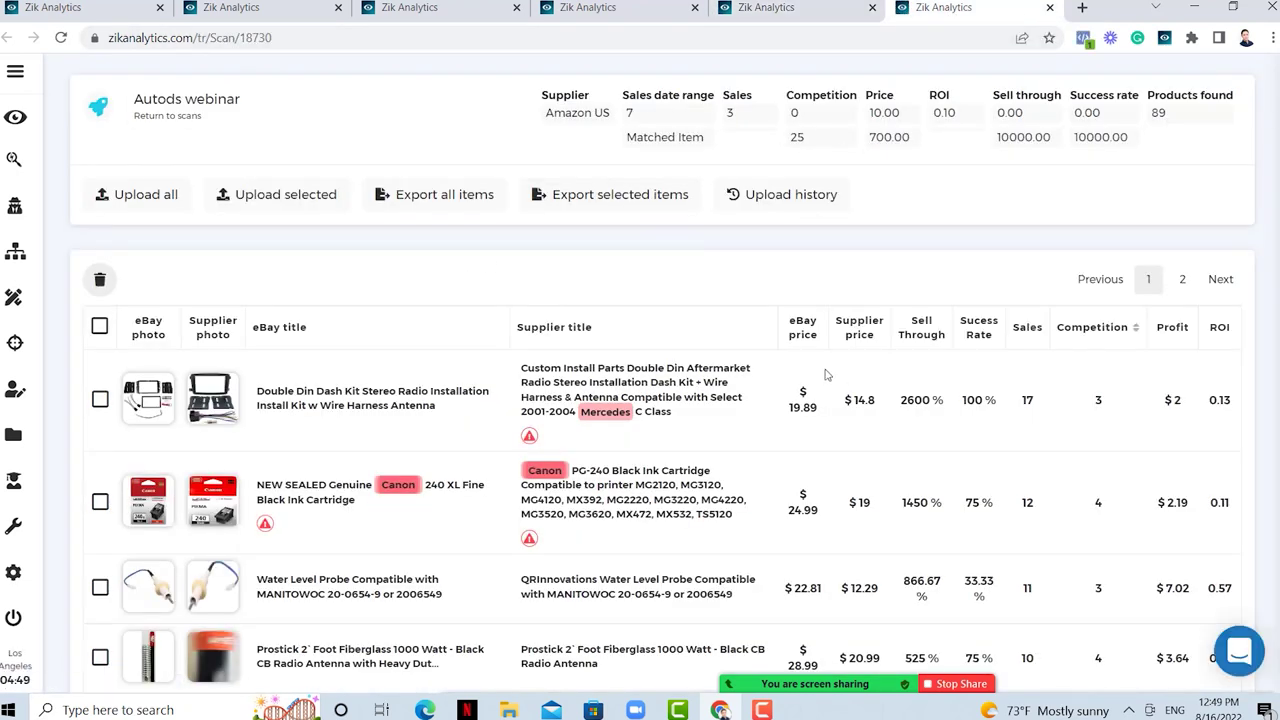
- Compare the eBay and supplier photos, titles and sales figures of the matched products in the Autods webinar scan
scroll(284, 265, "down", 1)
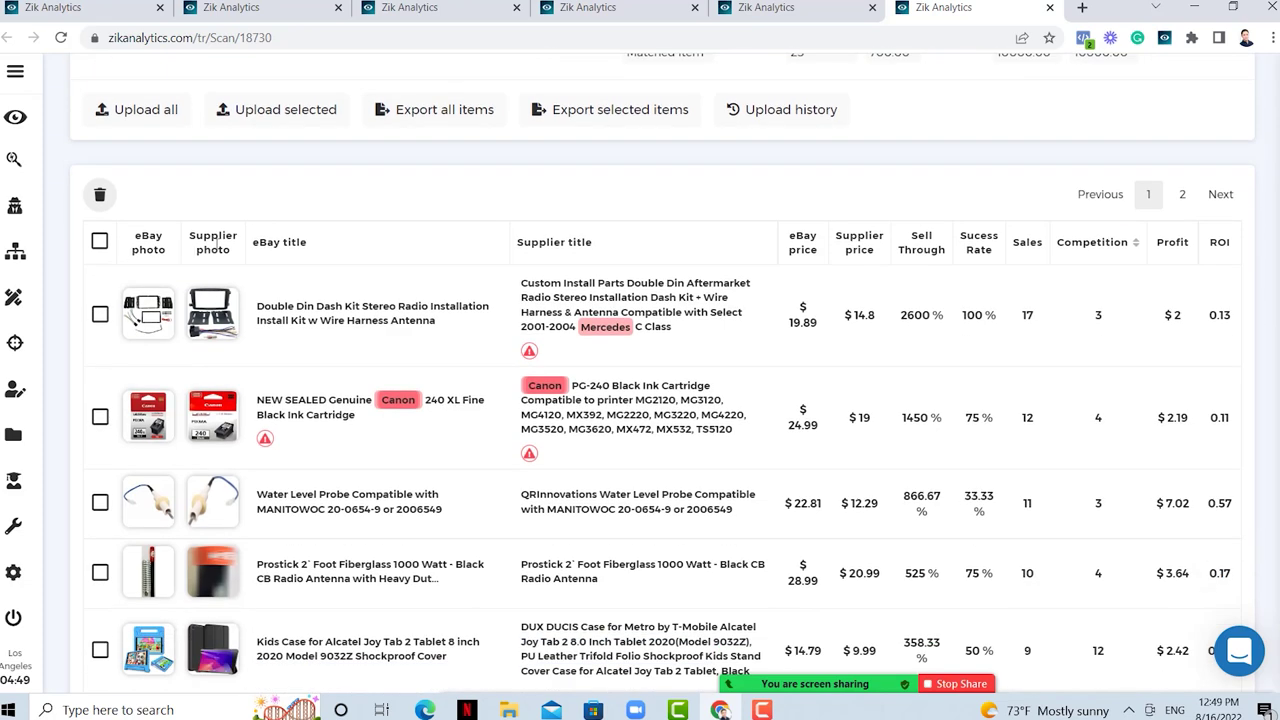
scroll(218, 241, "down", 1)
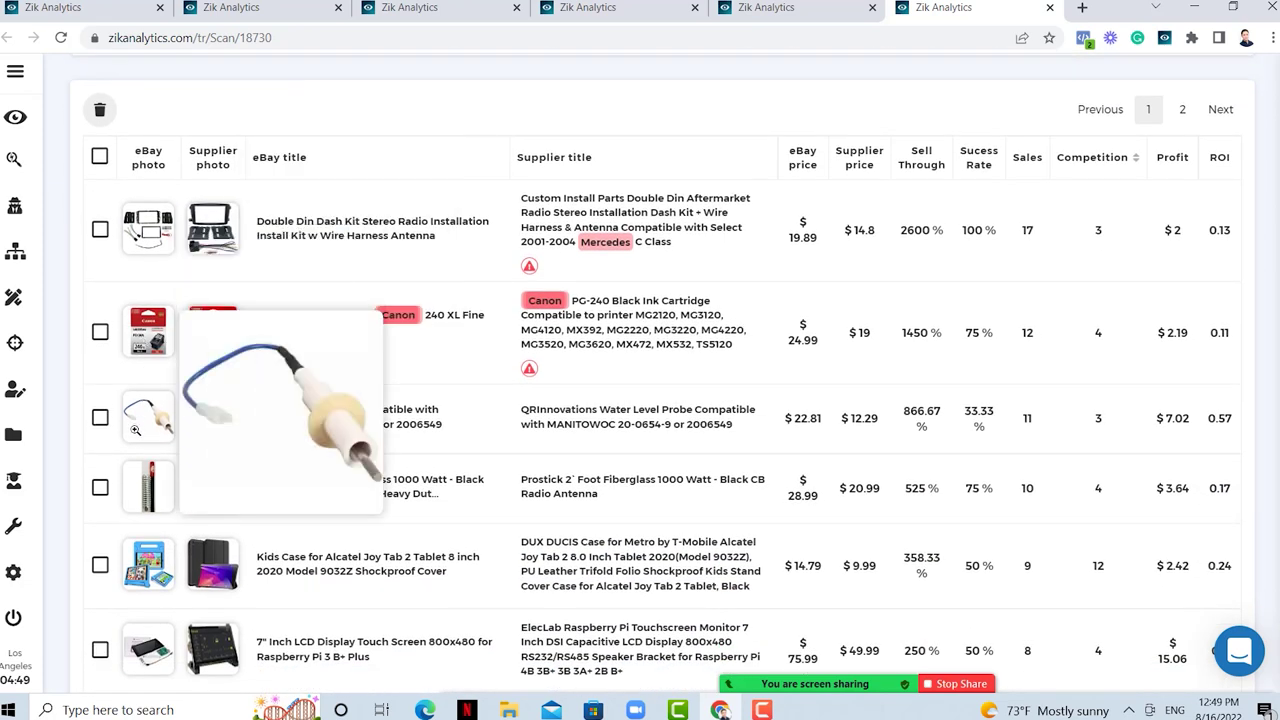
mouse_move(150, 229)
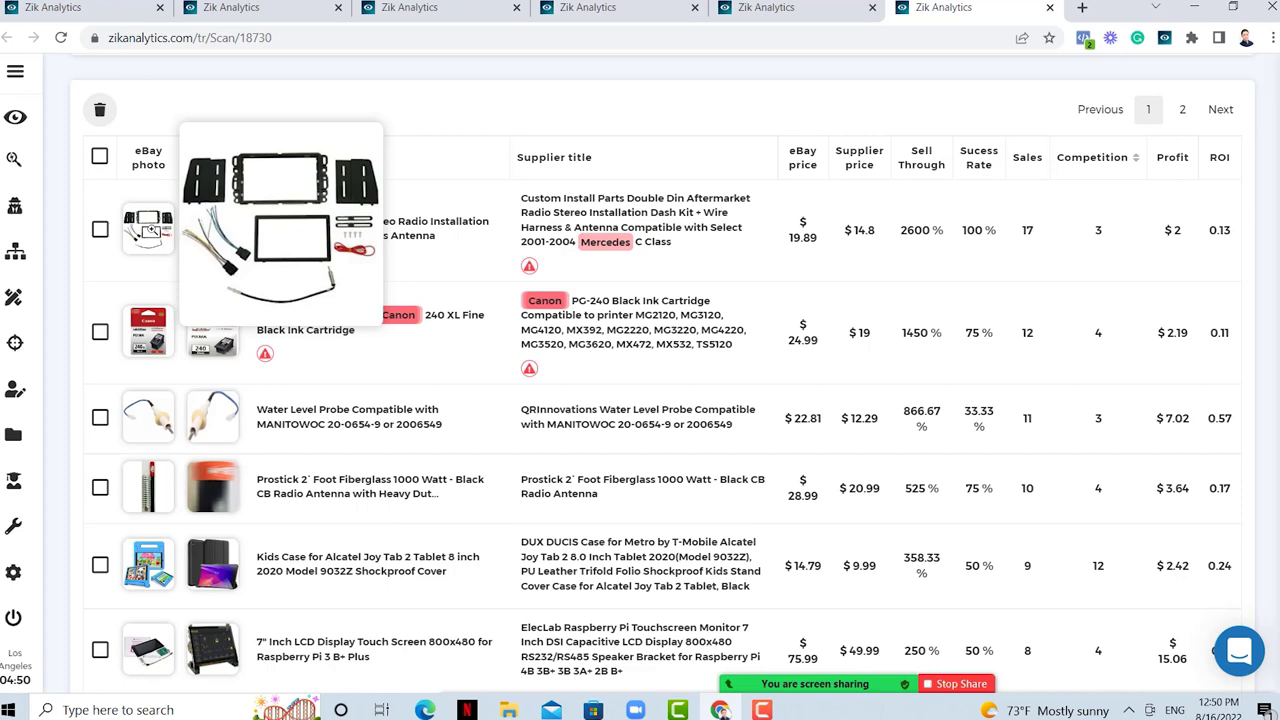
scroll(150, 230, "down", 5)
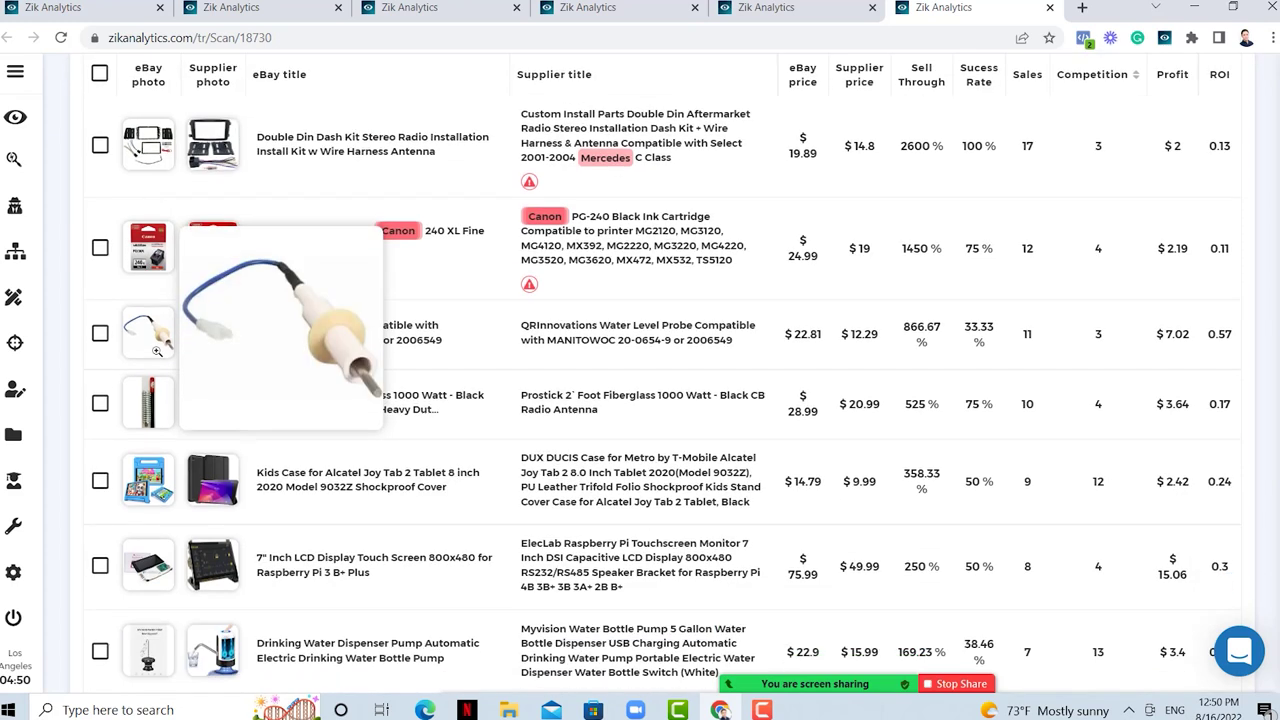
scroll(227, 427, "down", 2)
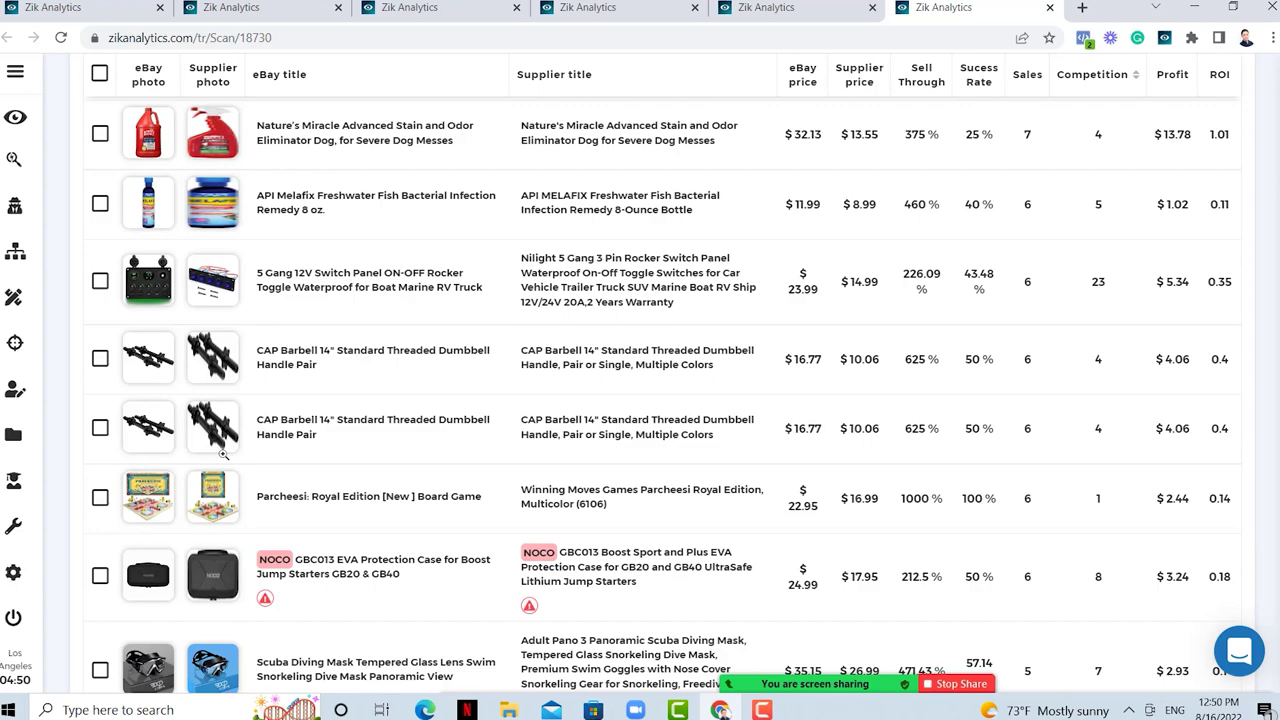
scroll(224, 453, "down", 10)
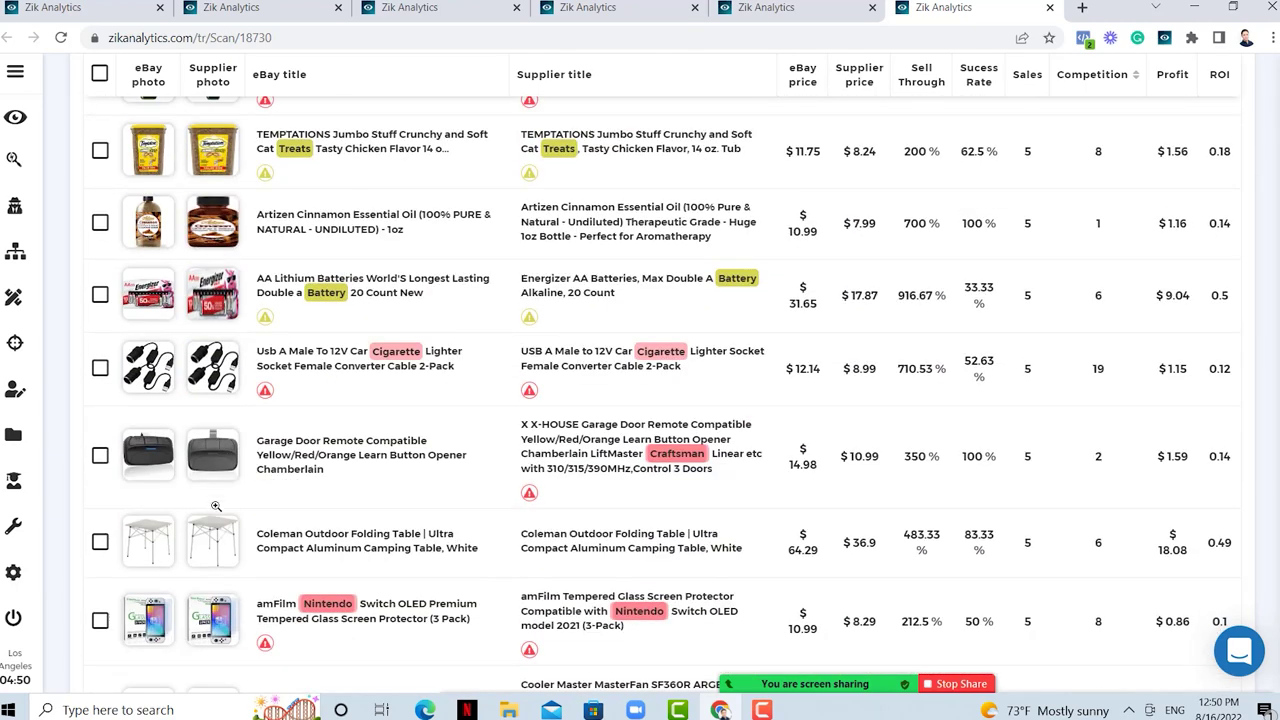
- Review the matched products in the Autods webinar results for competition, profit and ROI
scroll(220, 505, "down", 5)
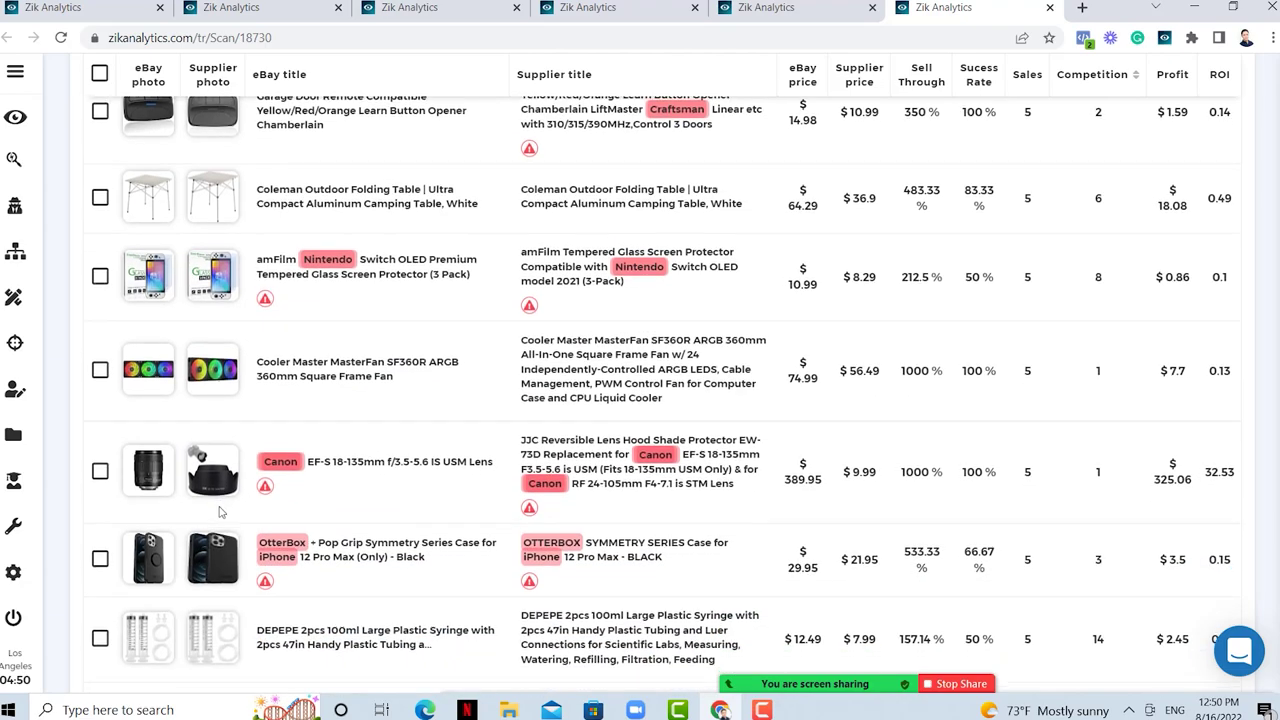
scroll(220, 512, "down", 10)
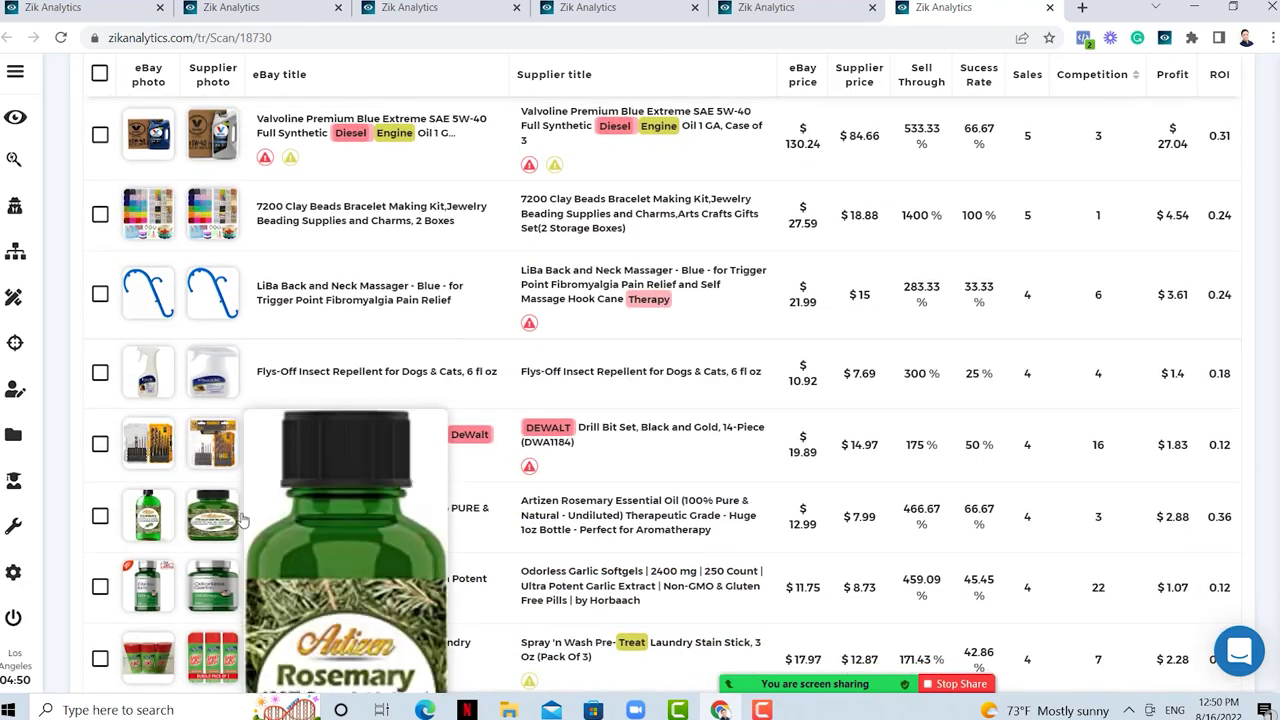
scroll(241, 517, "up", 15)
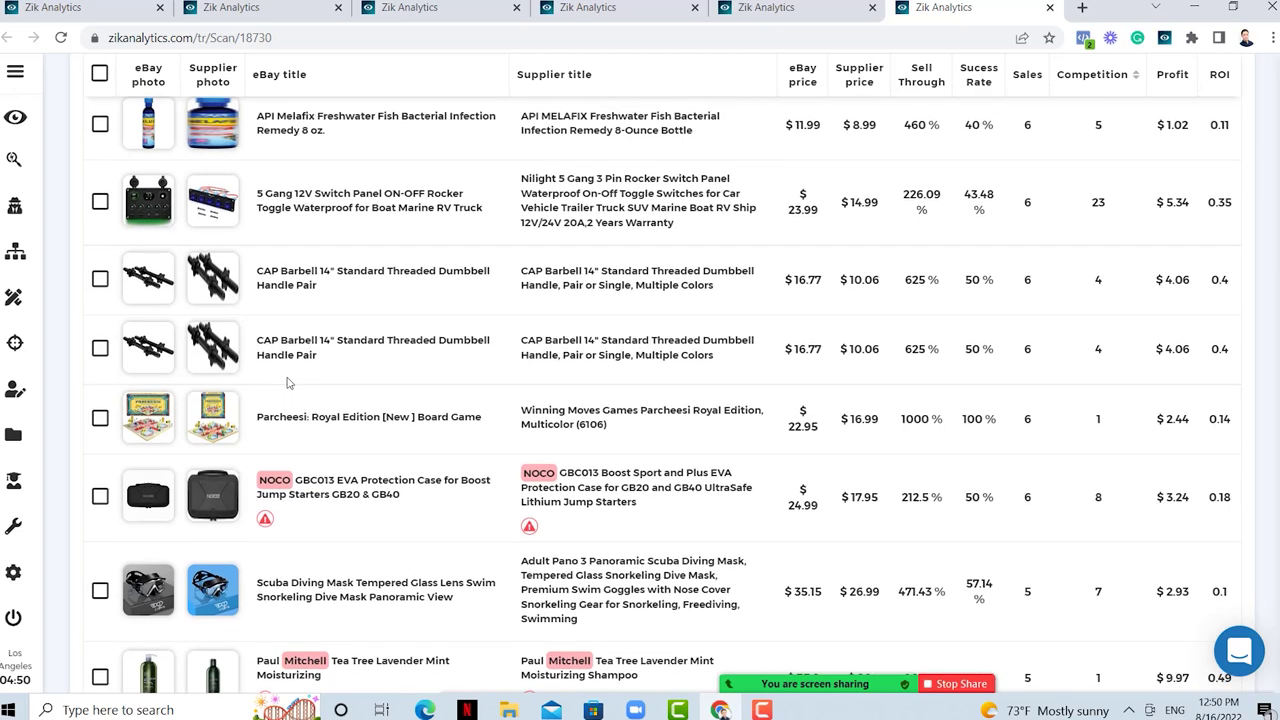
scroll(365, 298, "up", 10)
scroll(366, 334, "down", 2)
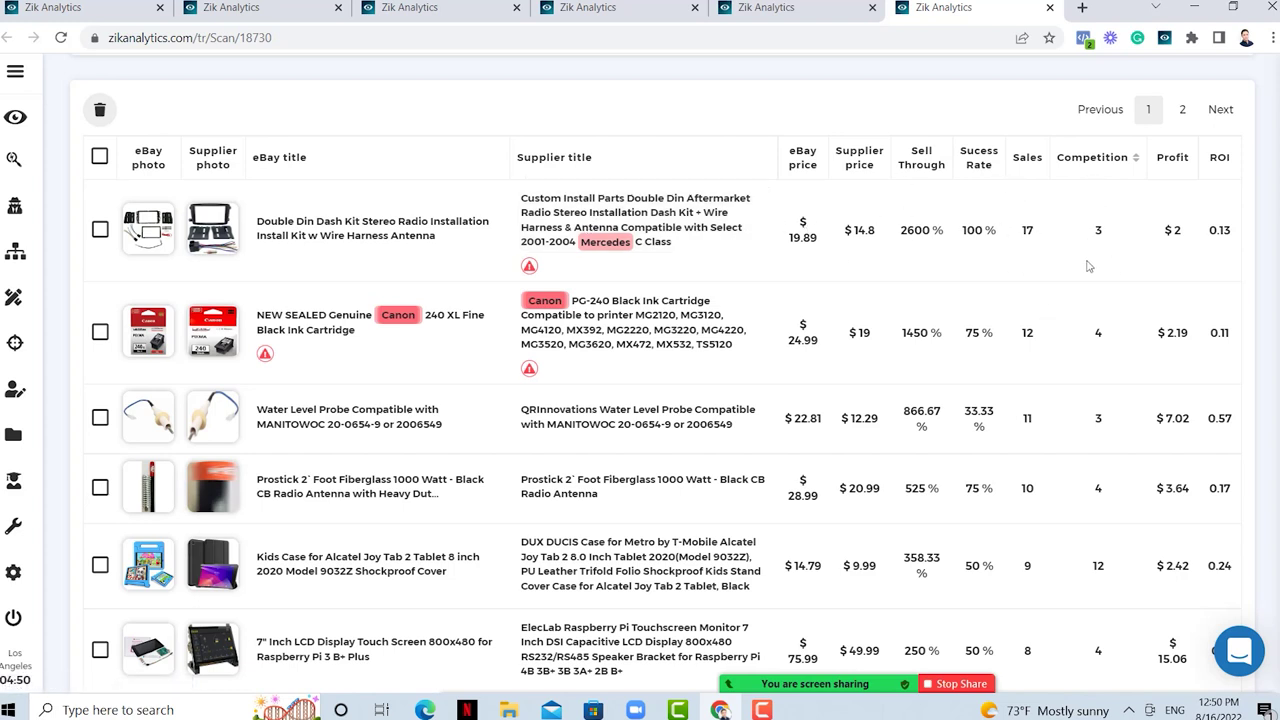
left_click_drag(1183, 231, 1236, 242)
left_click(1183, 291)
scroll(1118, 296, "up", 1)
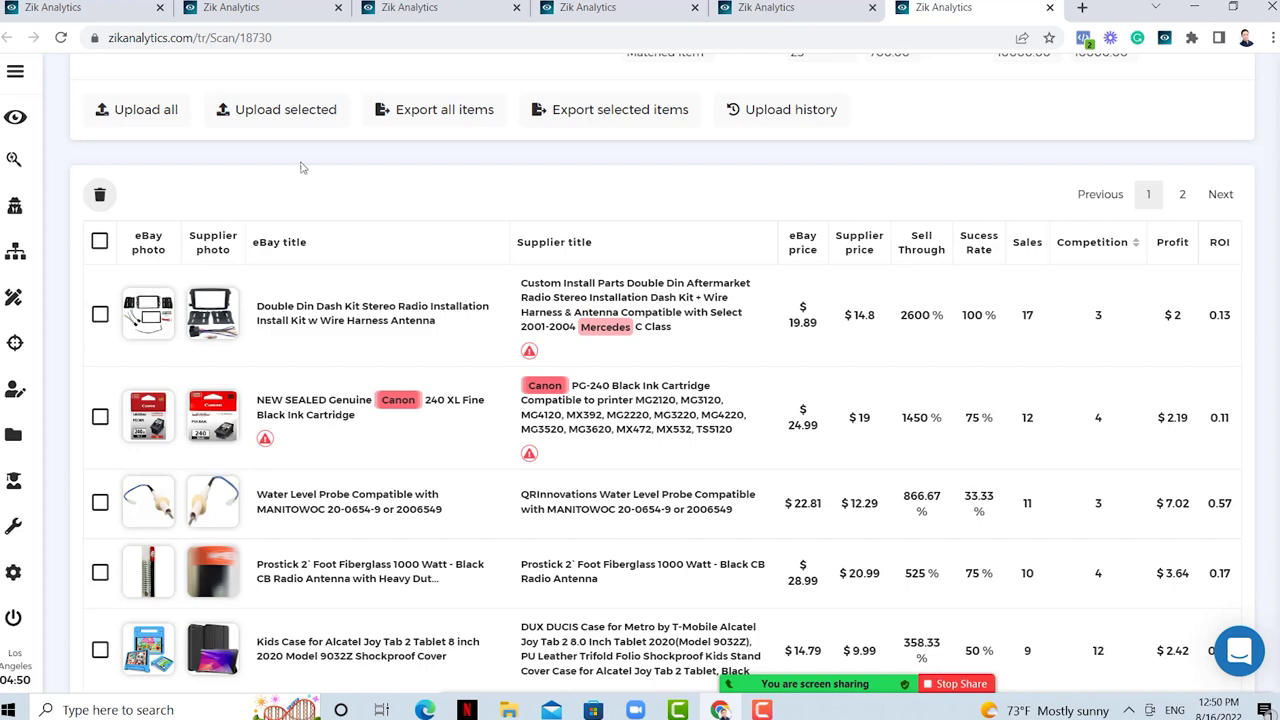
scroll(347, 191, "up", 1)
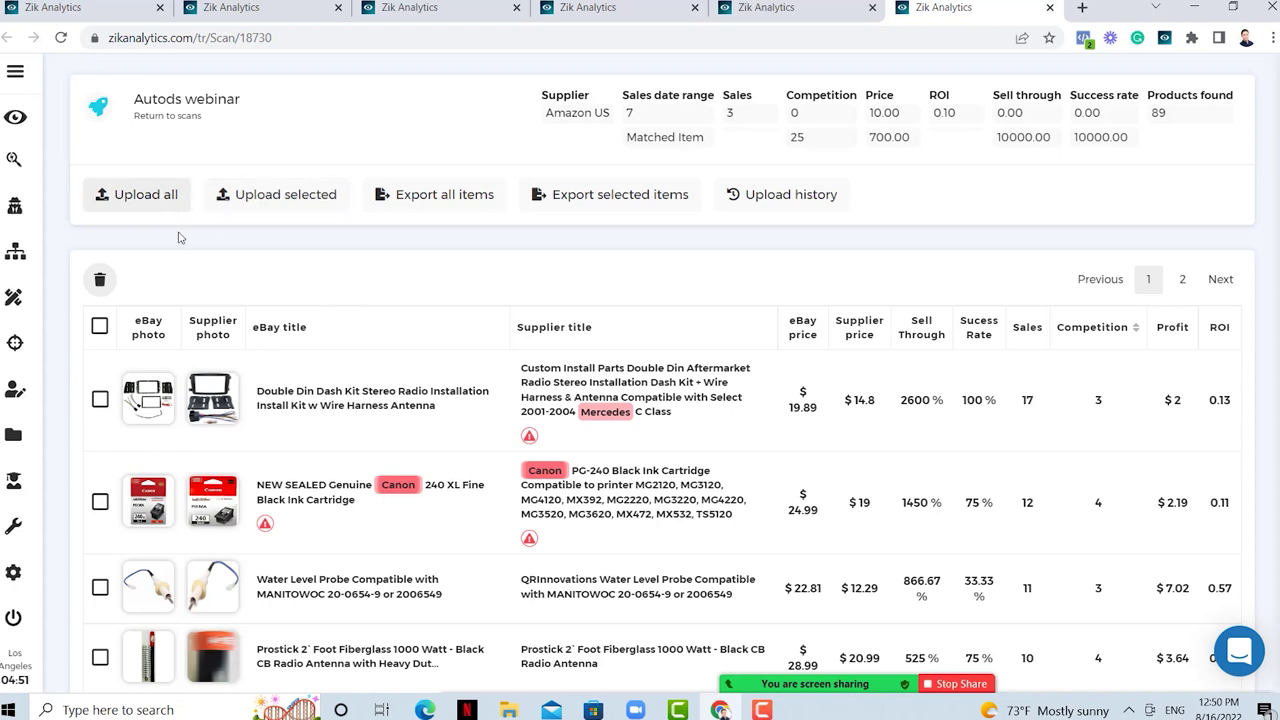
- Select the first three products in the scan results and deselect all three again
left_click(100, 399)
left_click(100, 502)
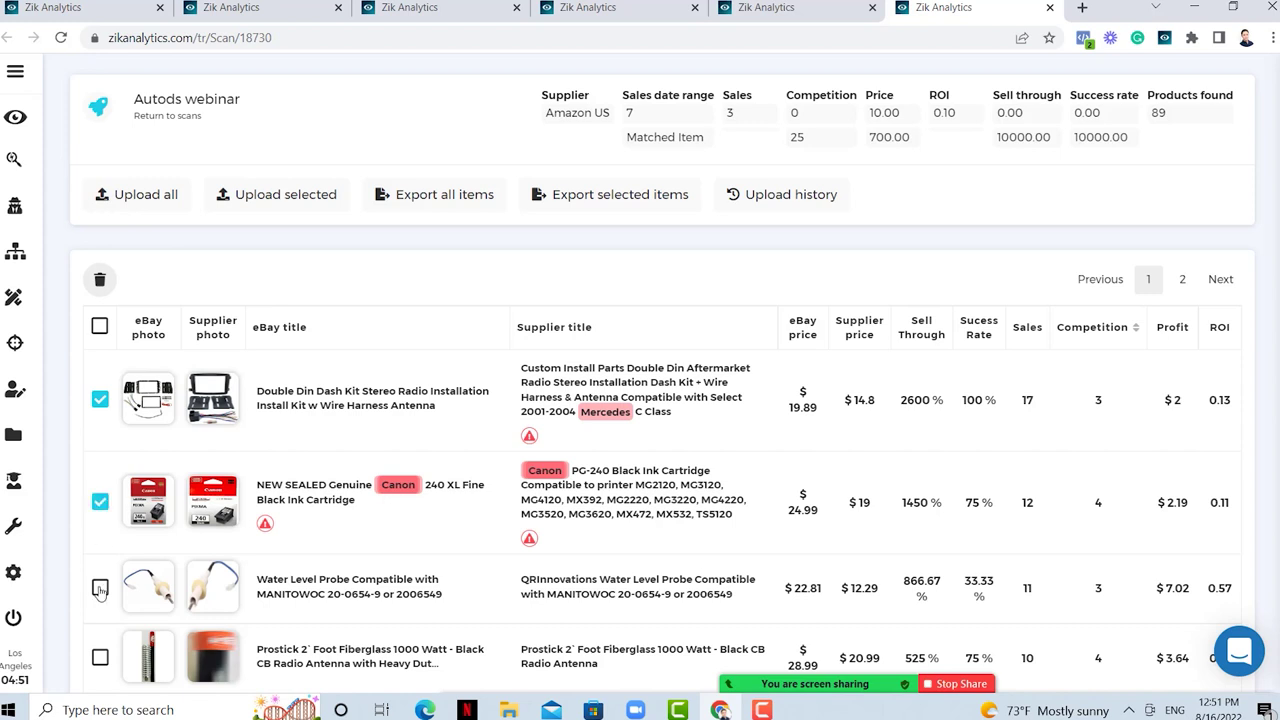
left_click(100, 587)
left_click(100, 399)
left_click(100, 502)
left_click(100, 587)
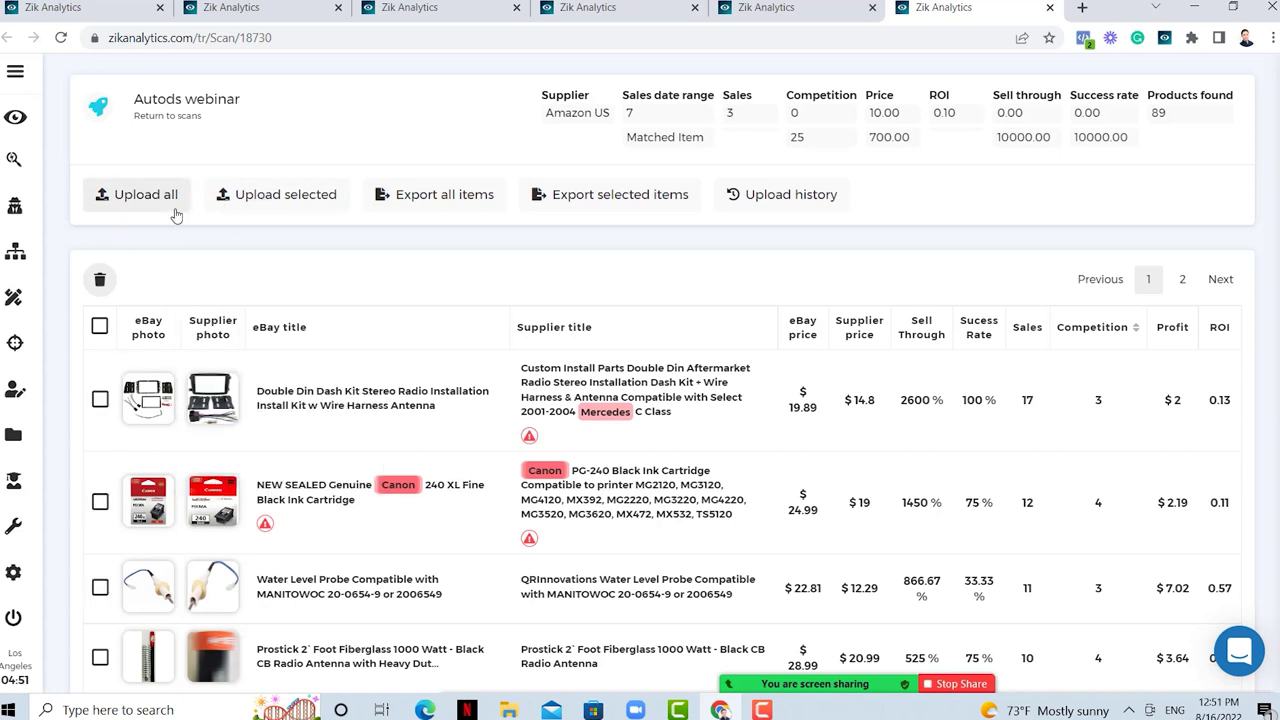
- Open the upload settings for all products and check the lister, store and marketplace choices, keeping AutoDS, together.we.are.better-us and eBay.com
left_click(145, 200)
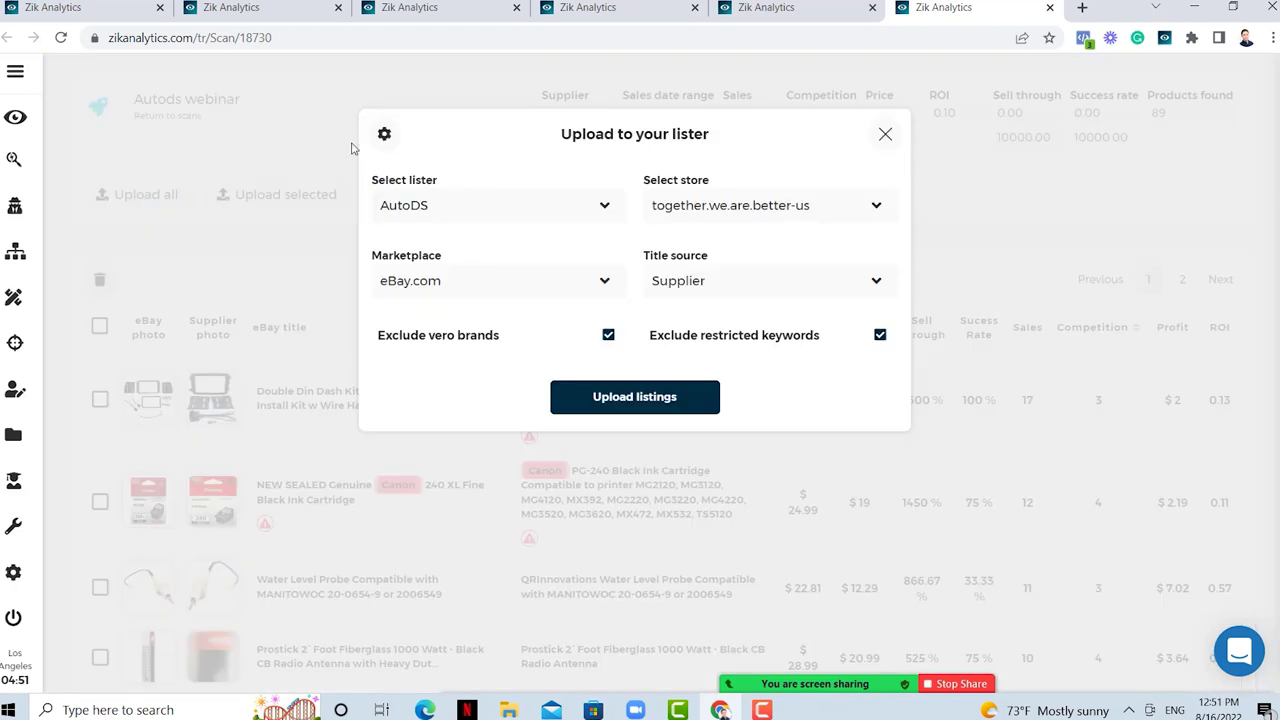
left_click(414, 200)
left_click(468, 185)
left_click(700, 207)
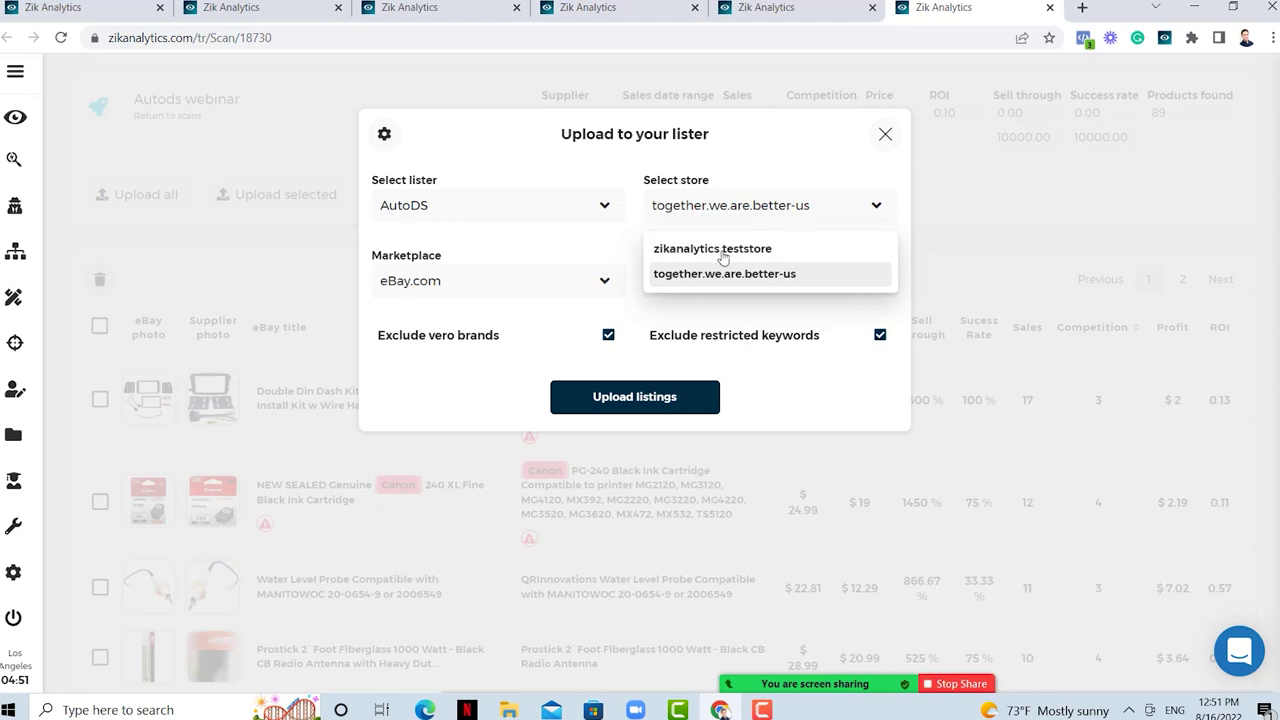
left_click(700, 274)
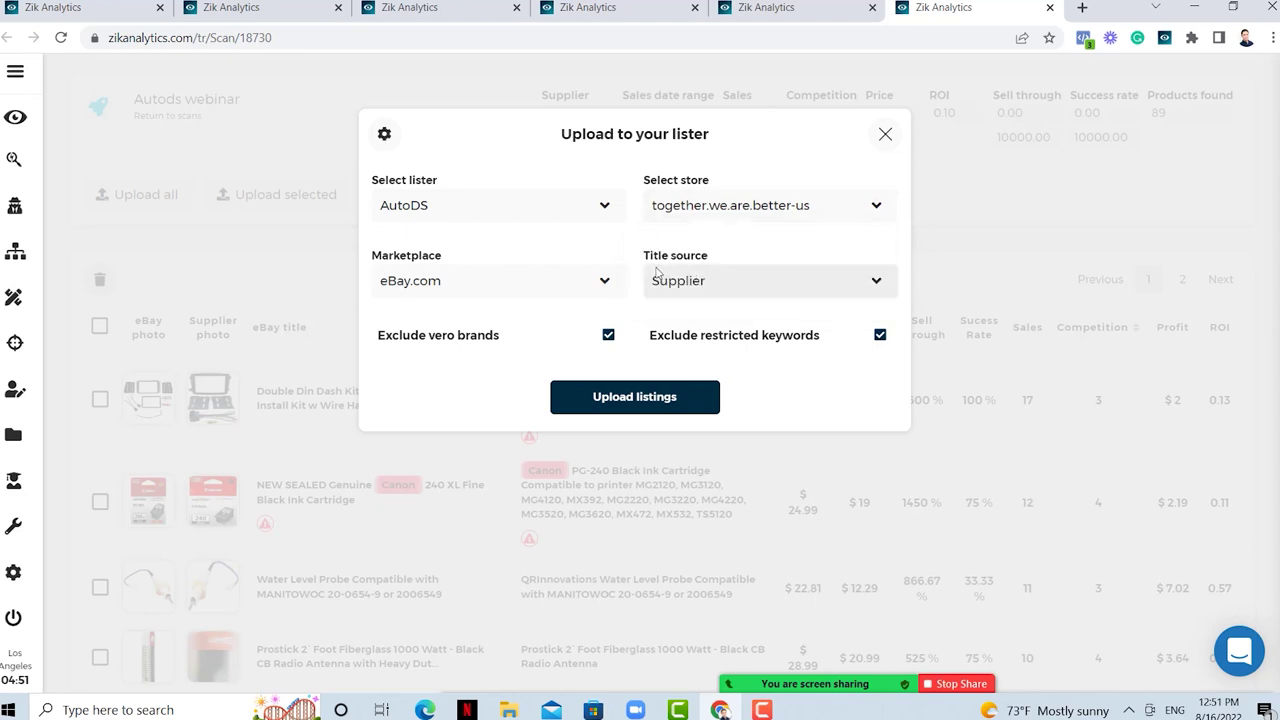
left_click(505, 294)
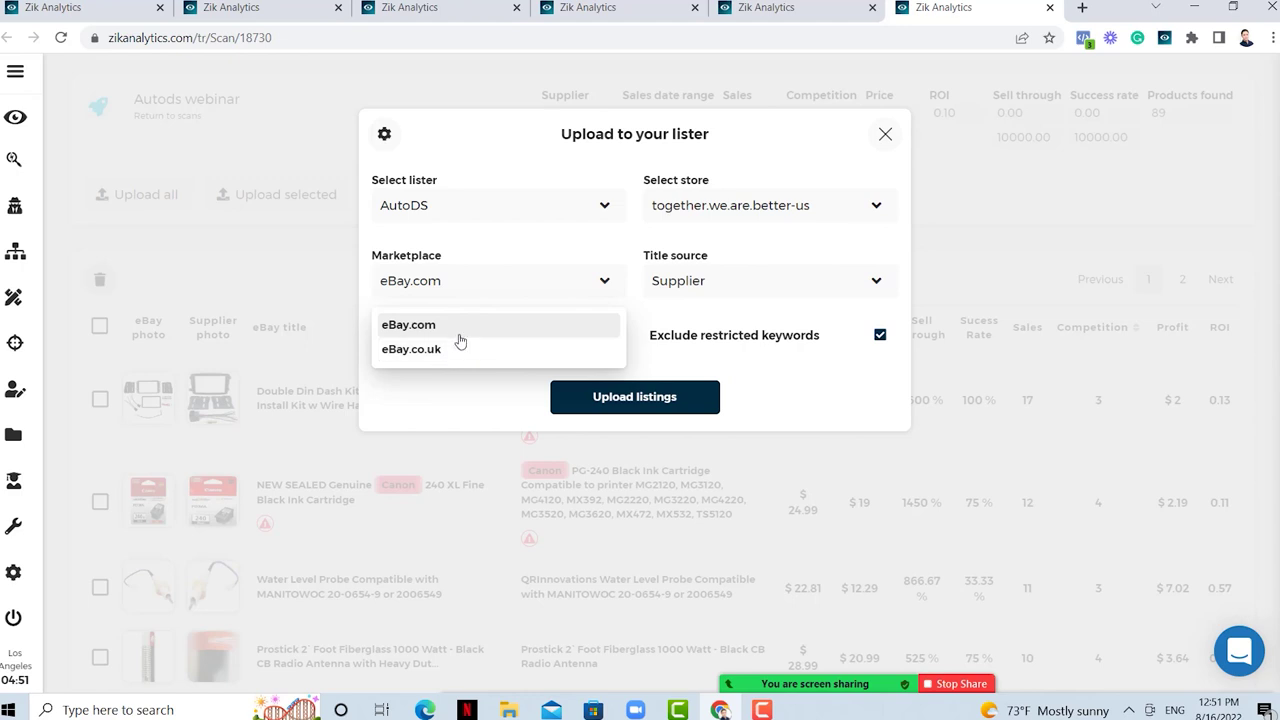
left_click(455, 380)
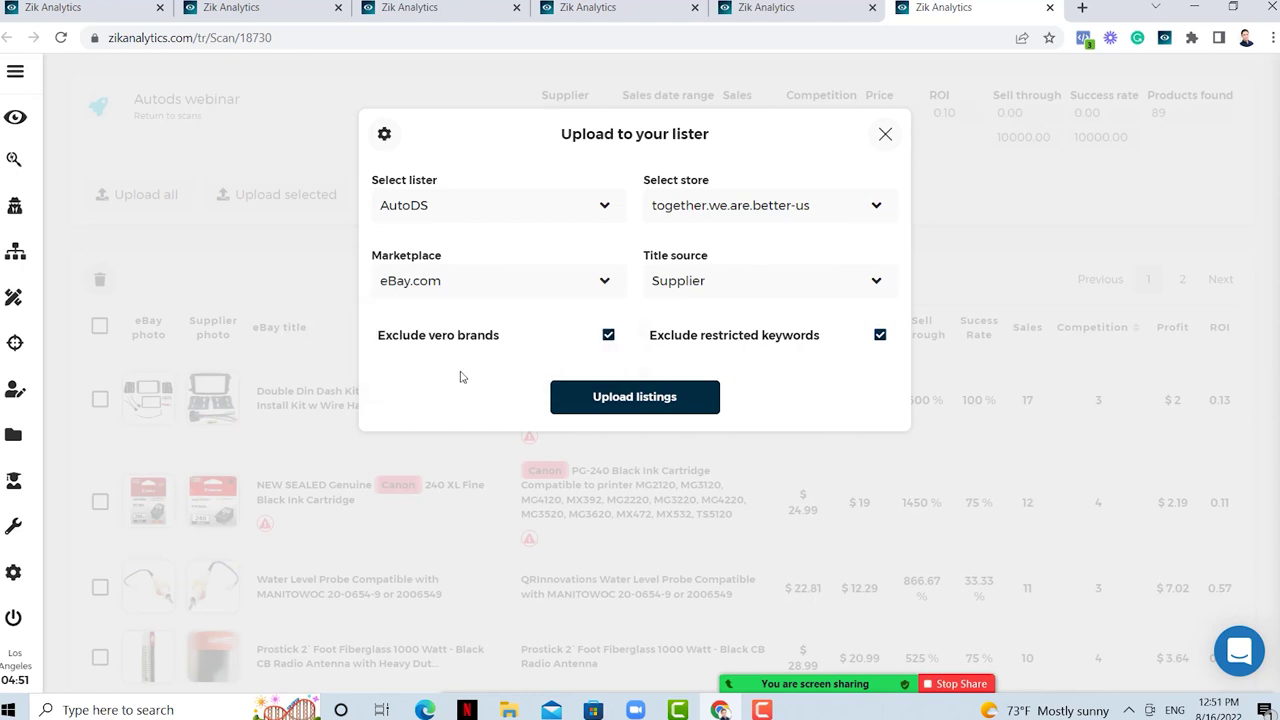
- Try eBay as the title source for the upload and set it back to Supplier
left_click(679, 292)
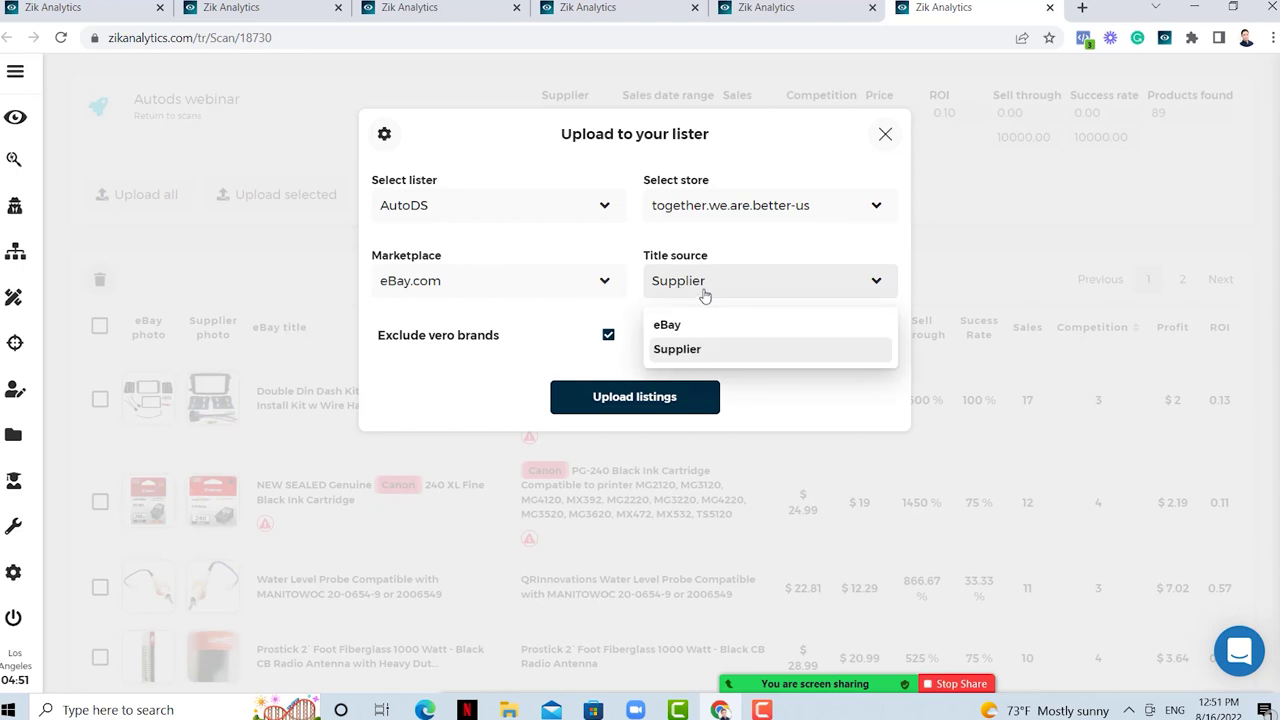
left_click(715, 350)
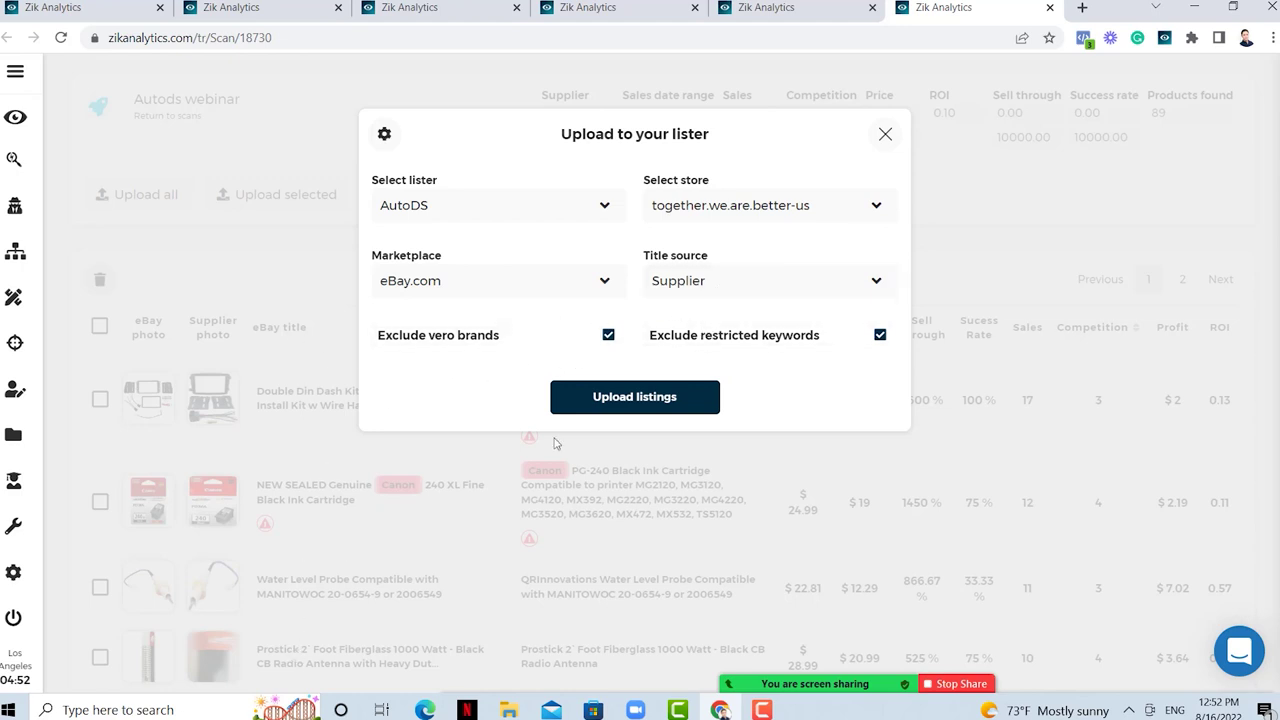
left_click(779, 288)
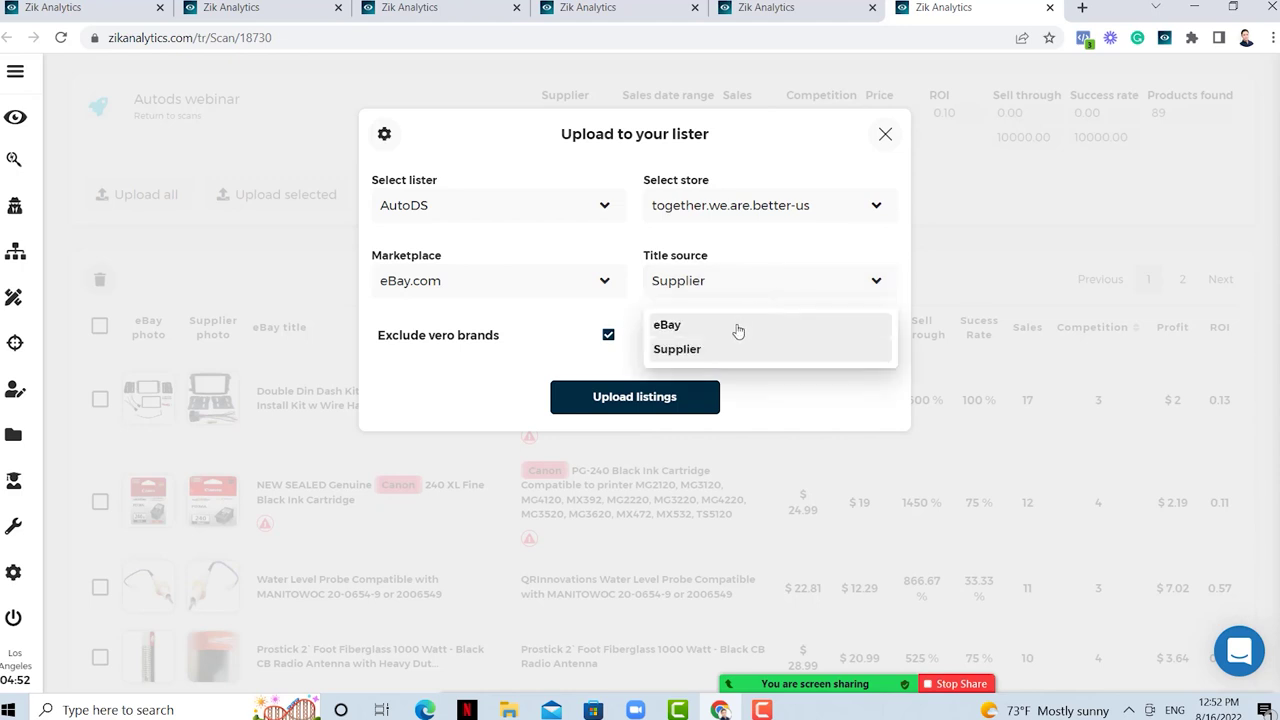
left_click(737, 326)
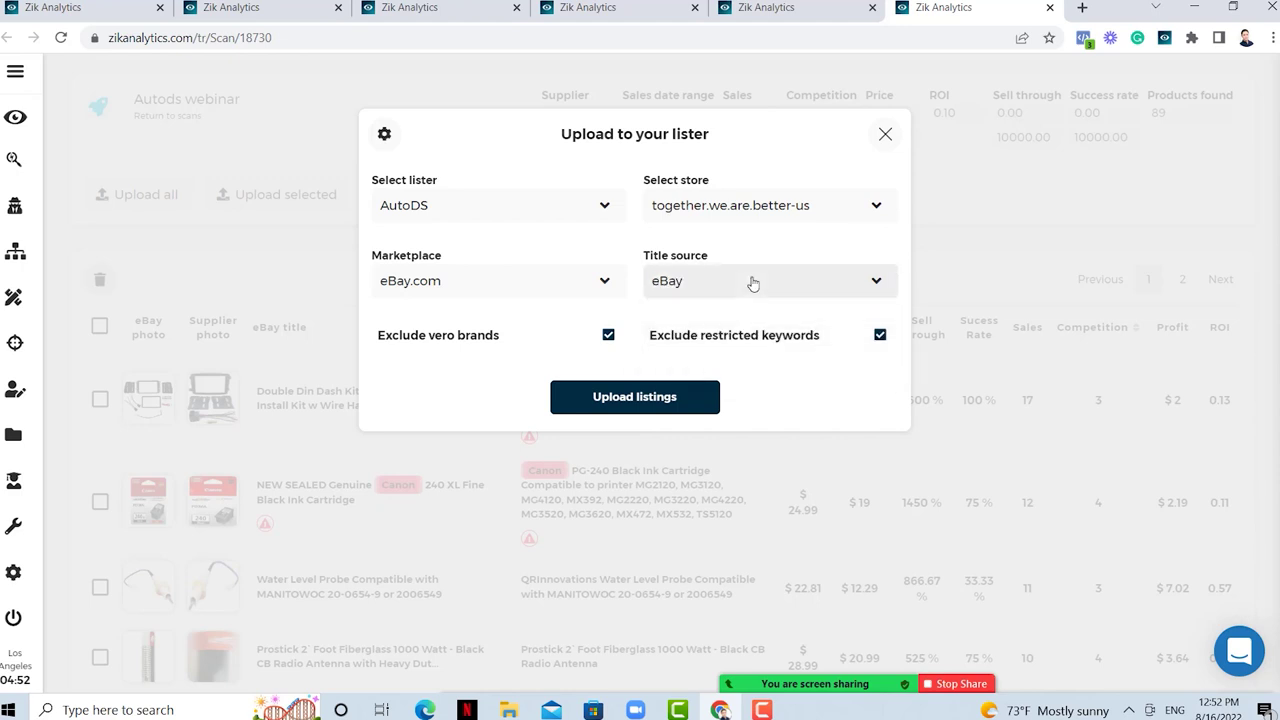
left_click(758, 292)
left_click(735, 350)
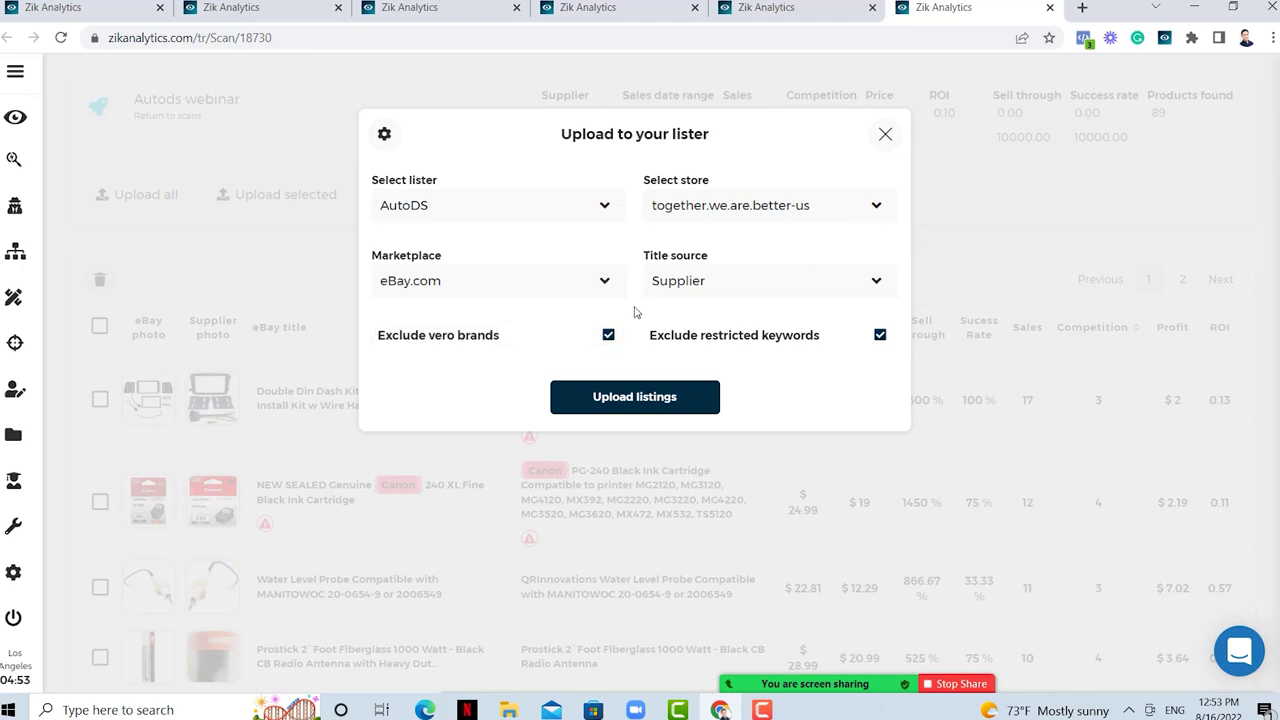
- Turn off the exclusion of restricted keywords, close the upload settings and examine the product flagged for the keyword Treats
left_click(880, 337)
left_click(878, 145)
scroll(470, 390, "down", 11)
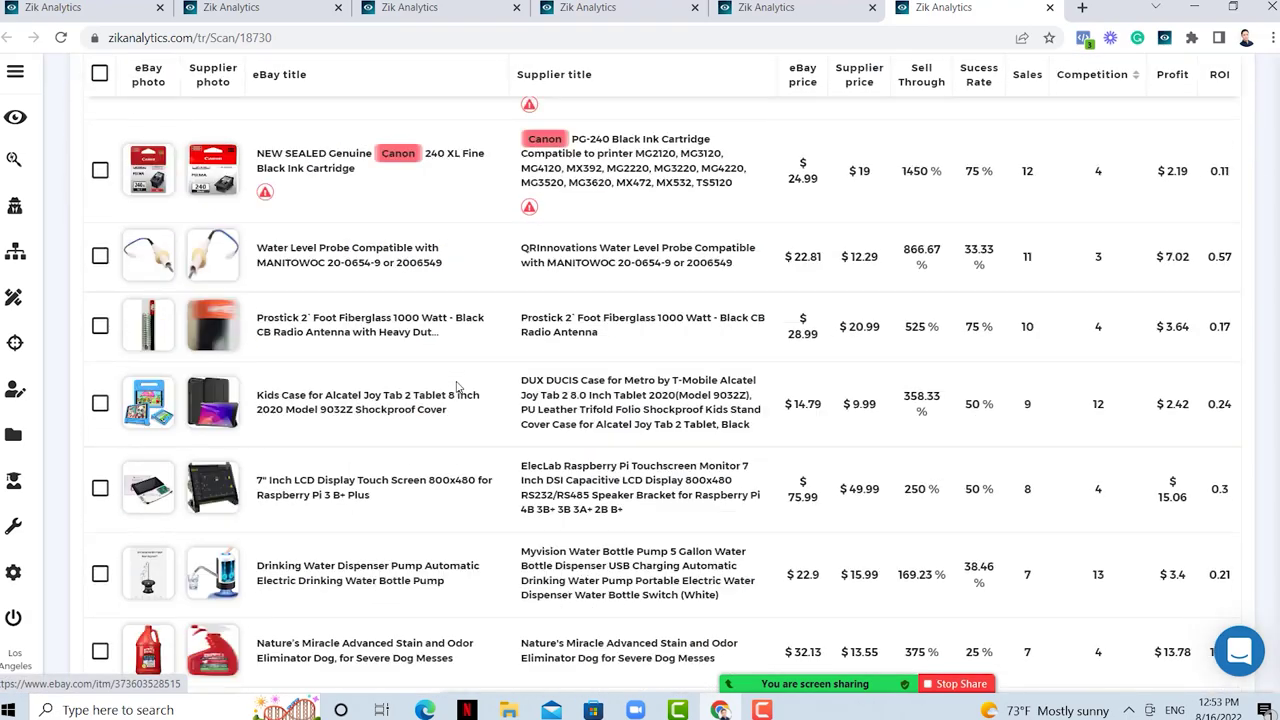
scroll(456, 387, "down", 3)
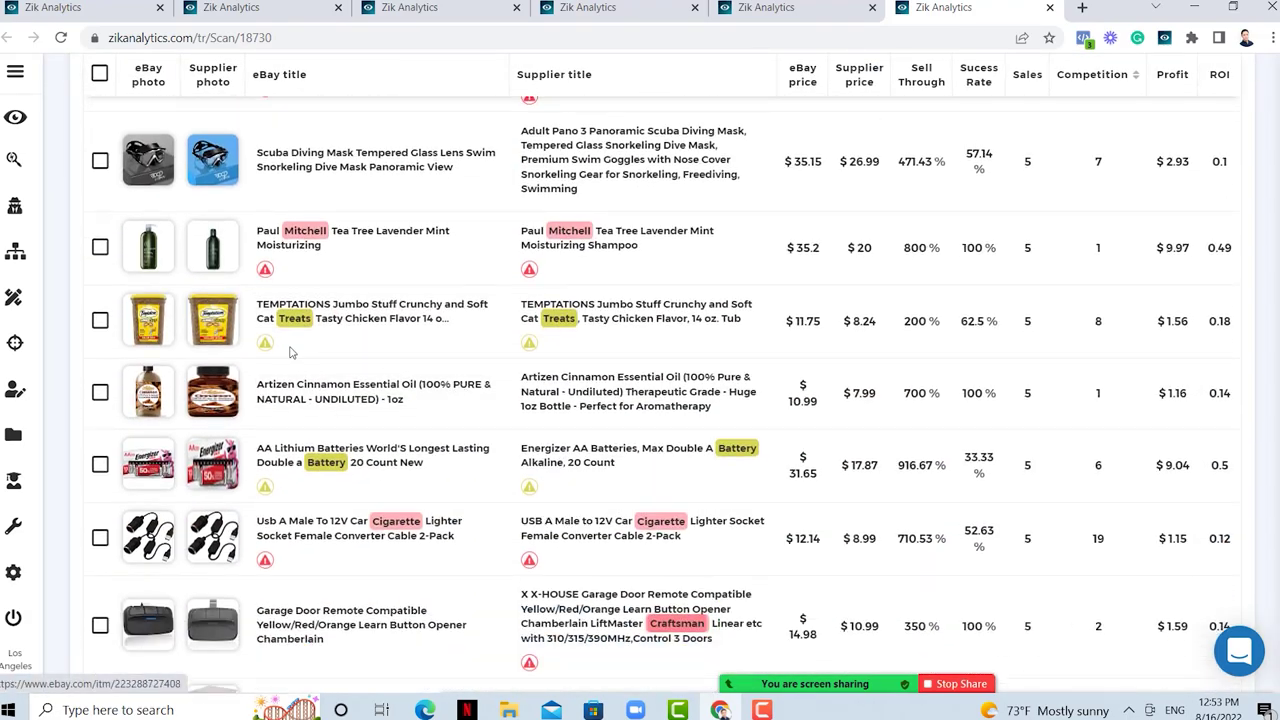
mouse_move(293, 318)
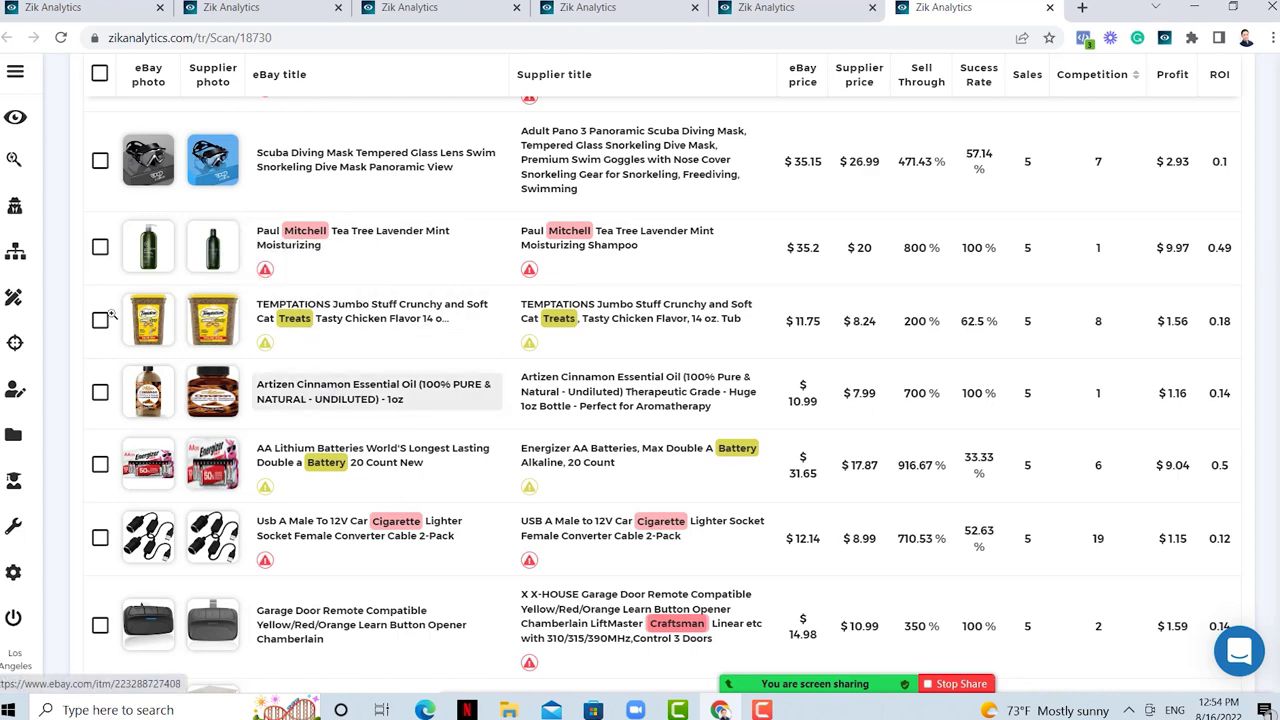
- Select all products on the results page and deselect the flagged AA Lithium Batteries product
scroll(111, 224, "up", 15)
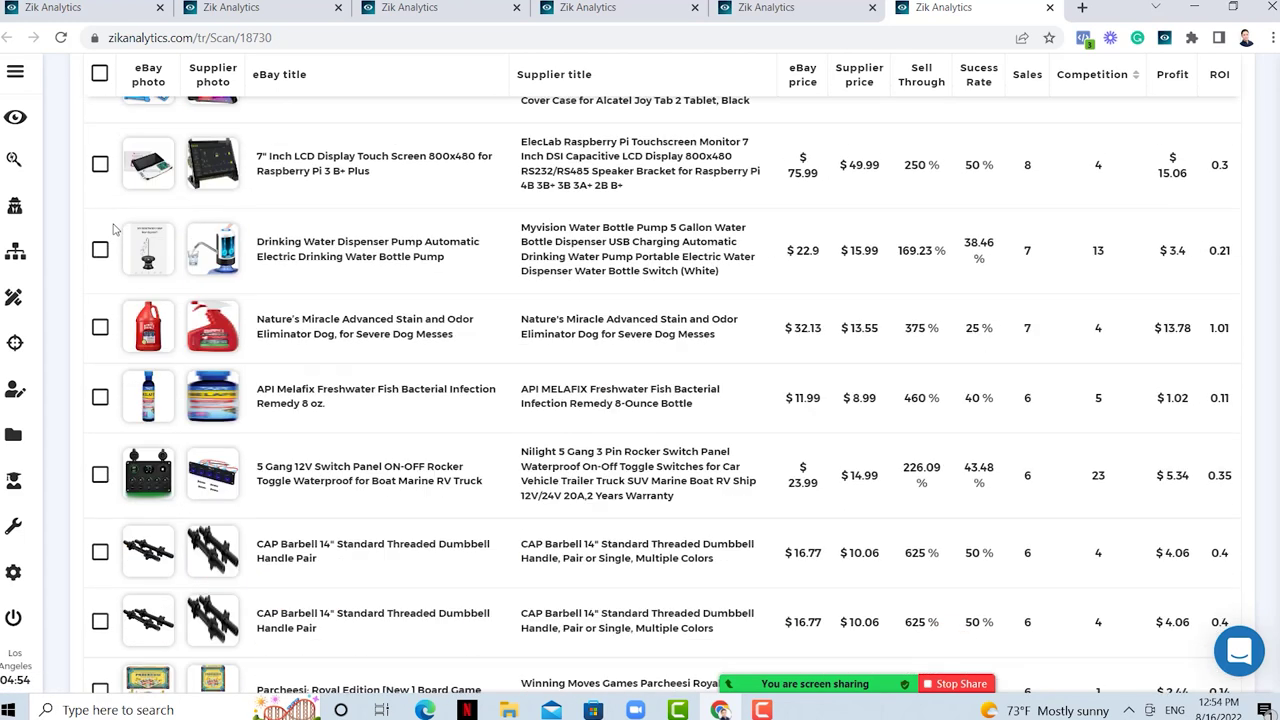
left_click(100, 240)
scroll(120, 323, "down", 10)
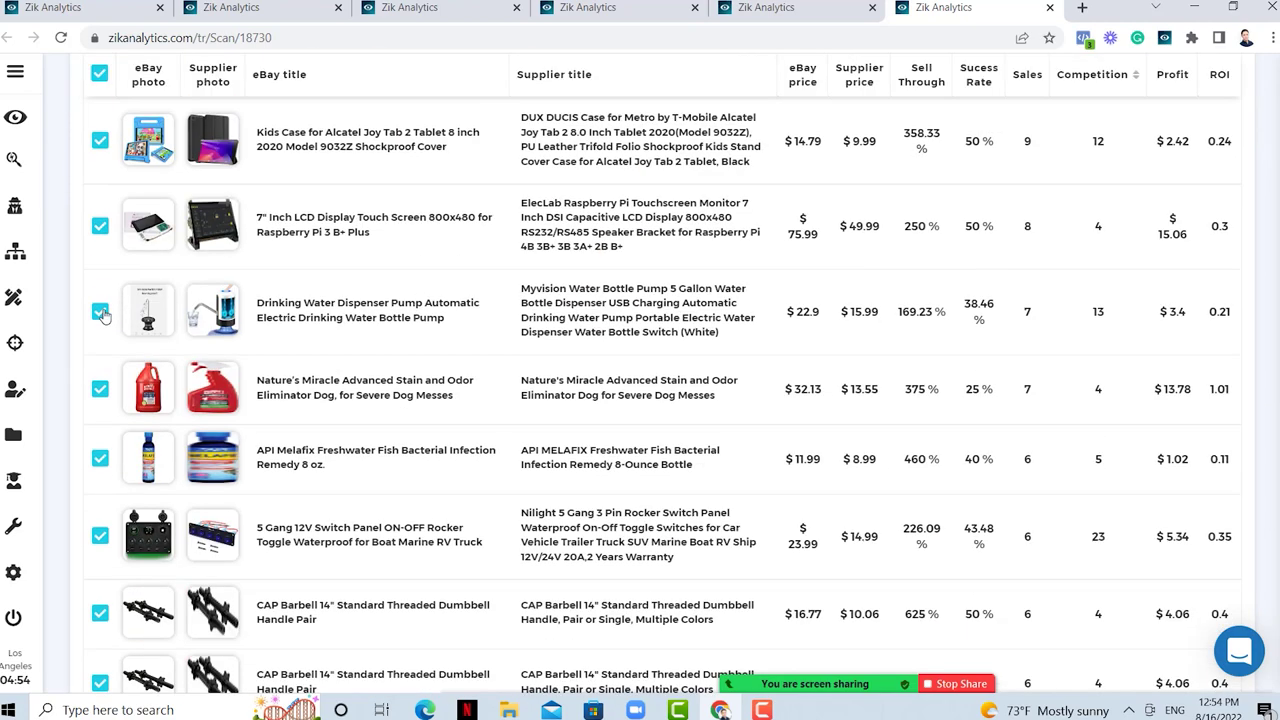
scroll(120, 323, "down", 2)
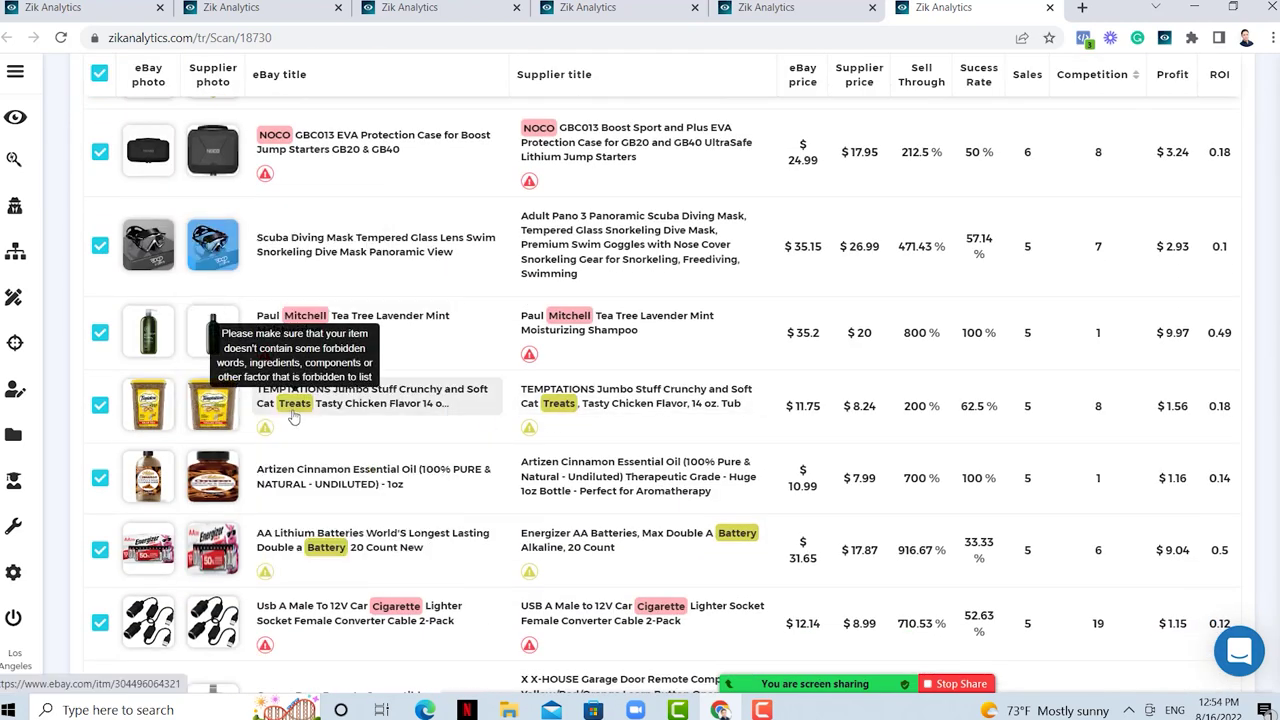
scroll(103, 418, "down", 1)
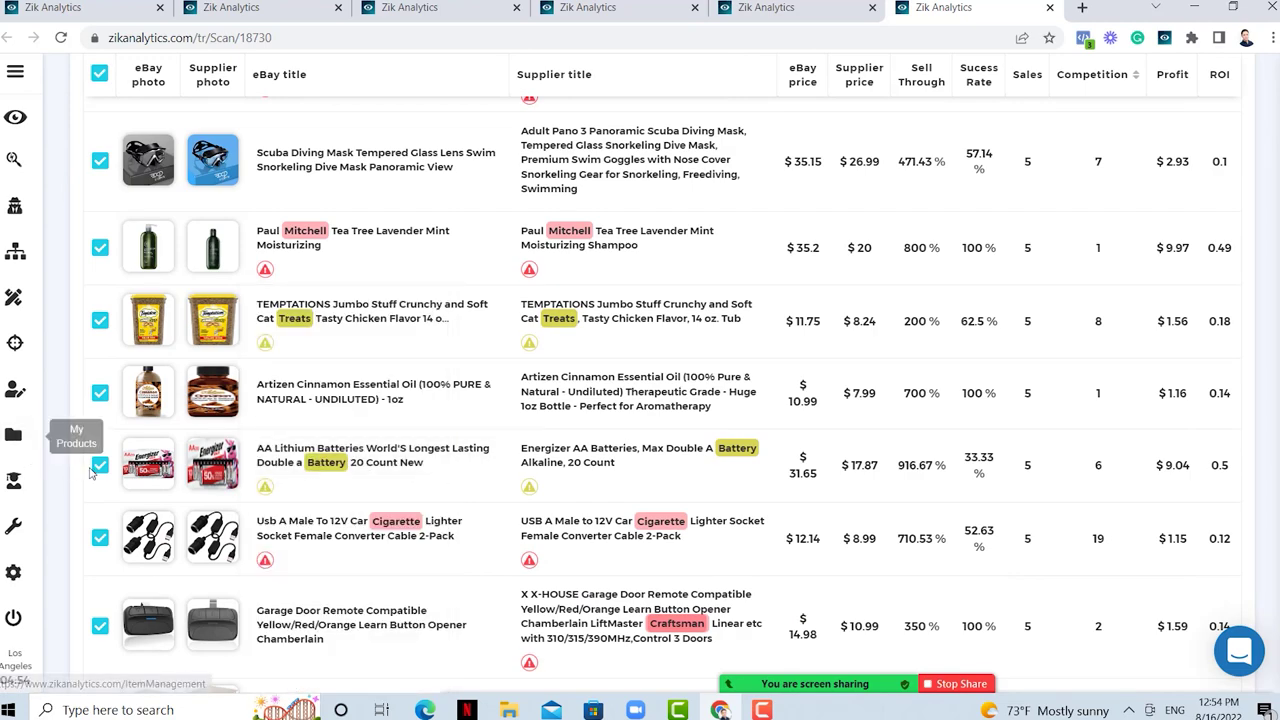
left_click(100, 465)
scroll(214, 440, "down", 10)
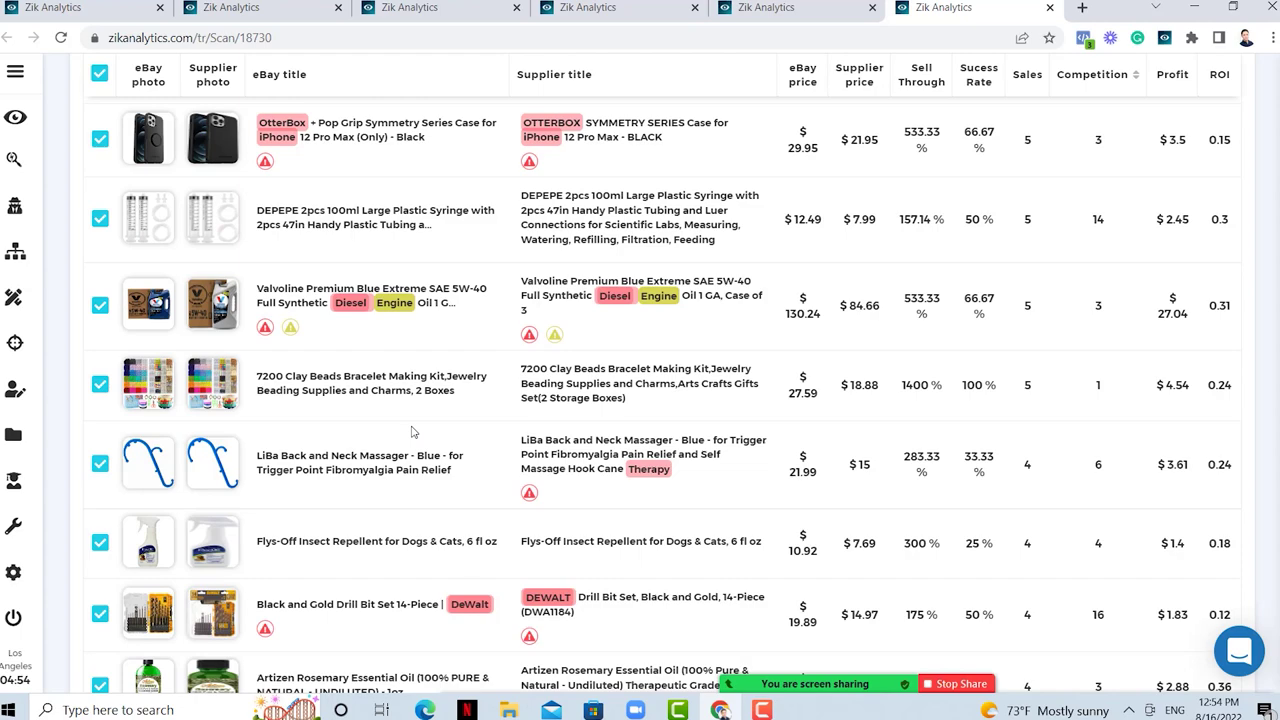
scroll(411, 432, "up", 20)
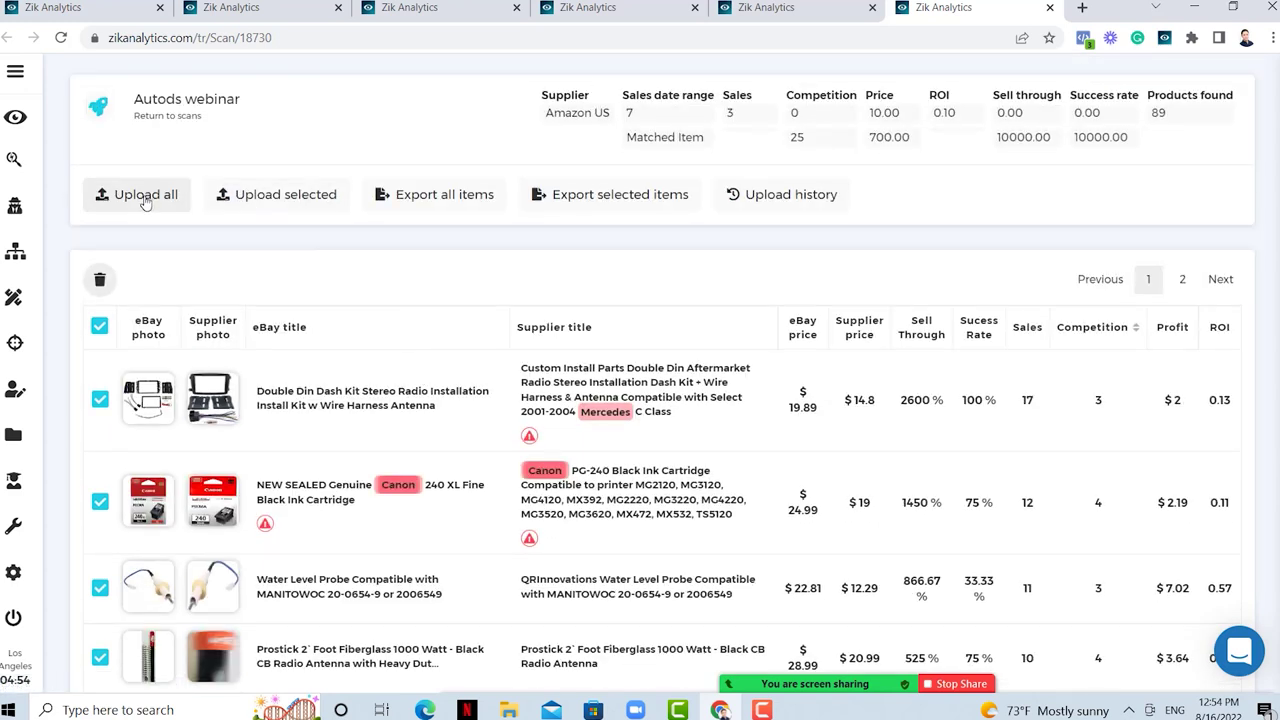
- Open the upload settings for the selected products, toggle the restricted keywords exclusion twice and close them without uploading
left_click(274, 204)
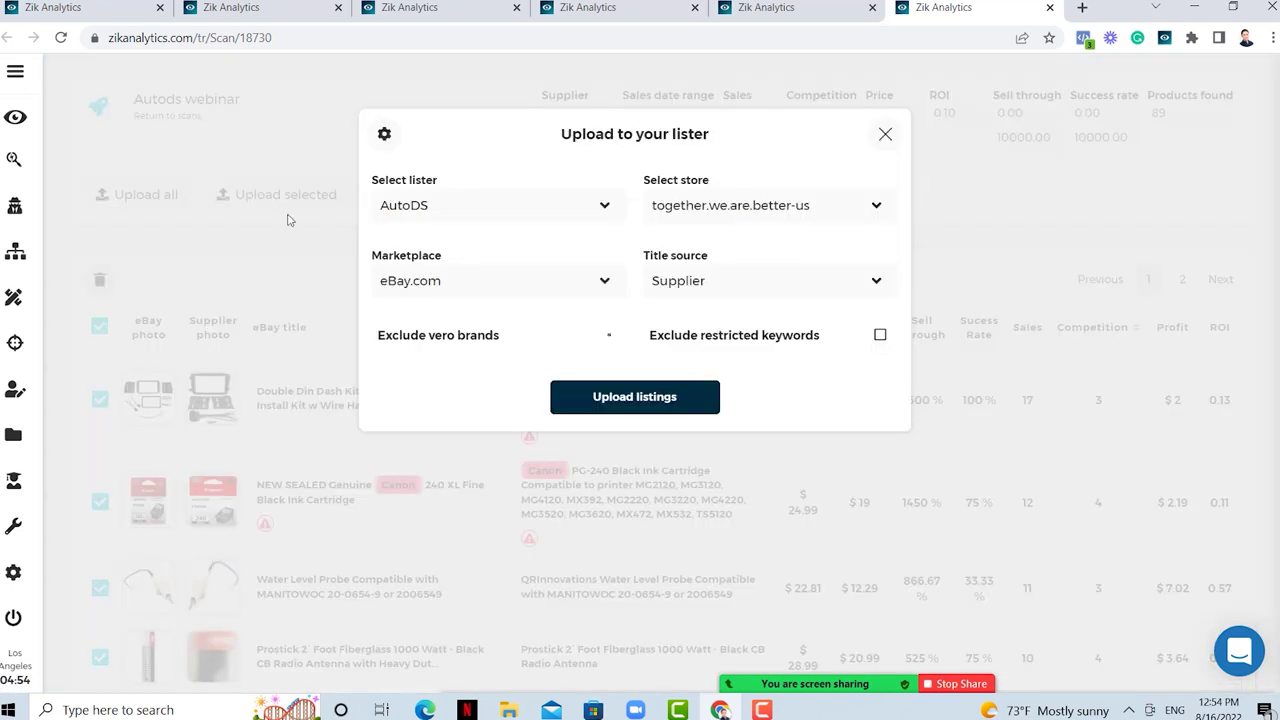
left_click(880, 335)
left_click(880, 335)
left_click(886, 135)
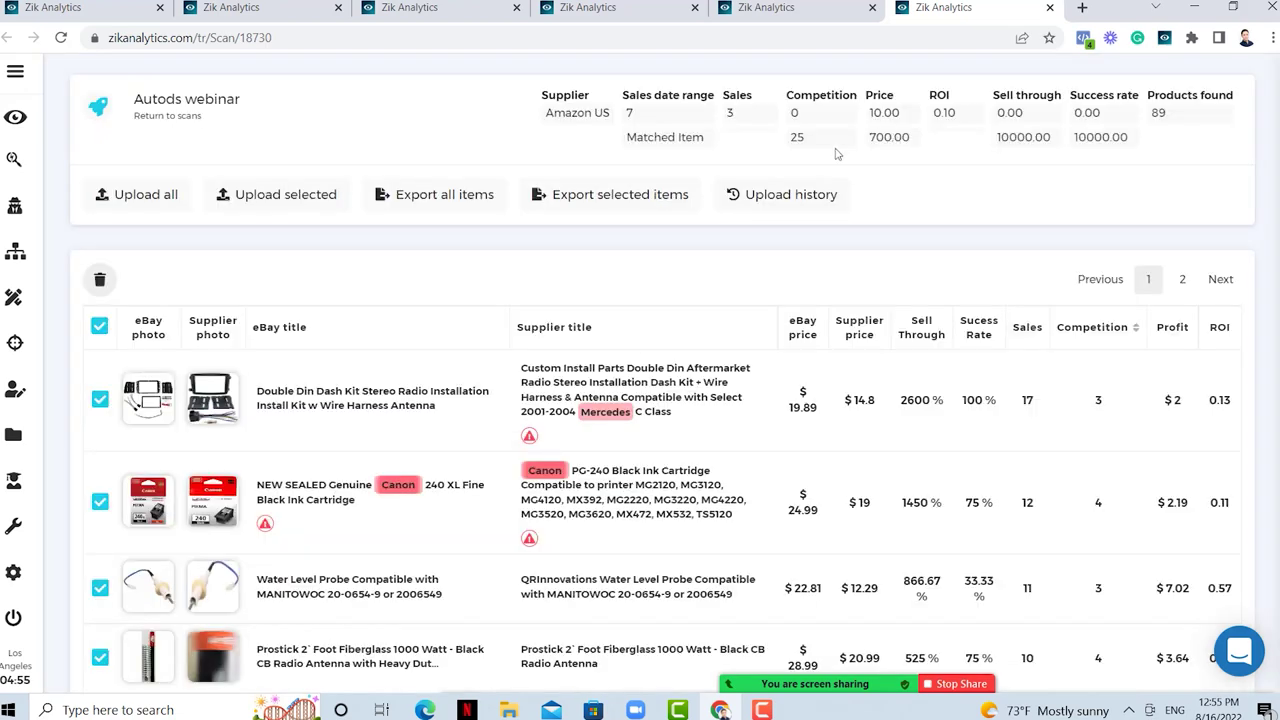
- Return to the Autopilot scan list and open the TEST scan's results to compare the eufy security camera's eBay and supplier photos
left_click(170, 116)
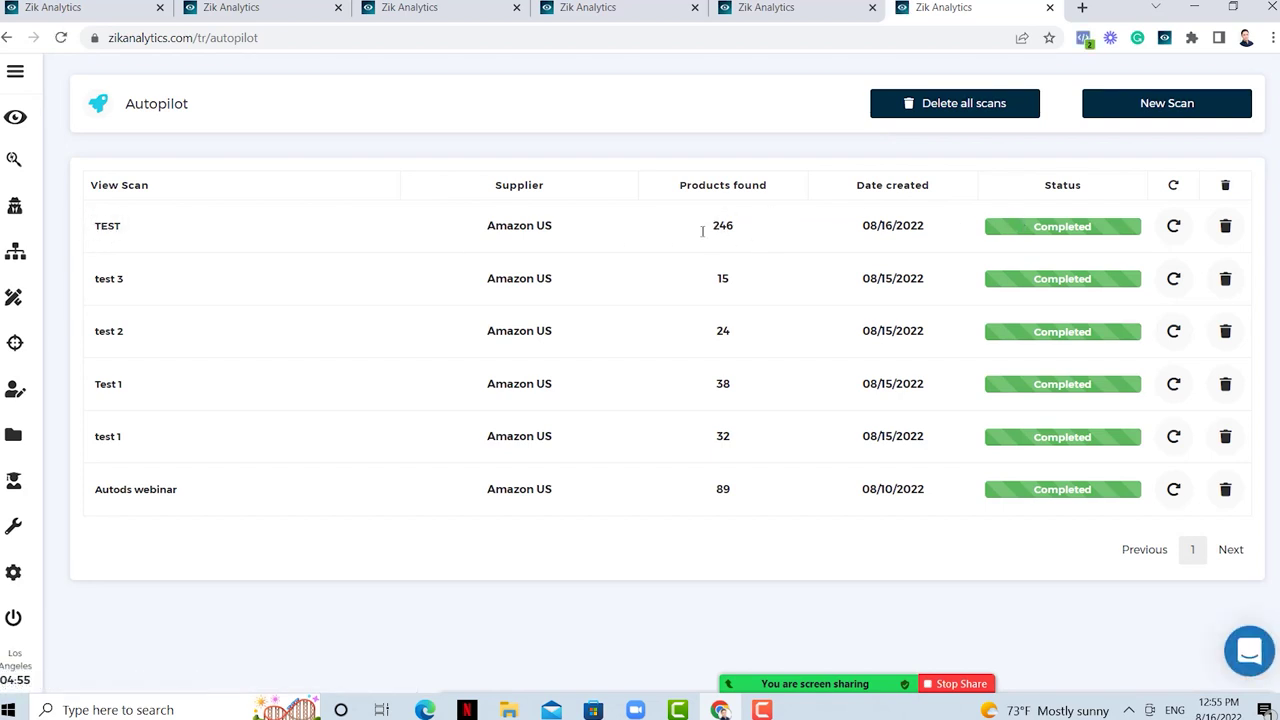
left_click(104, 232)
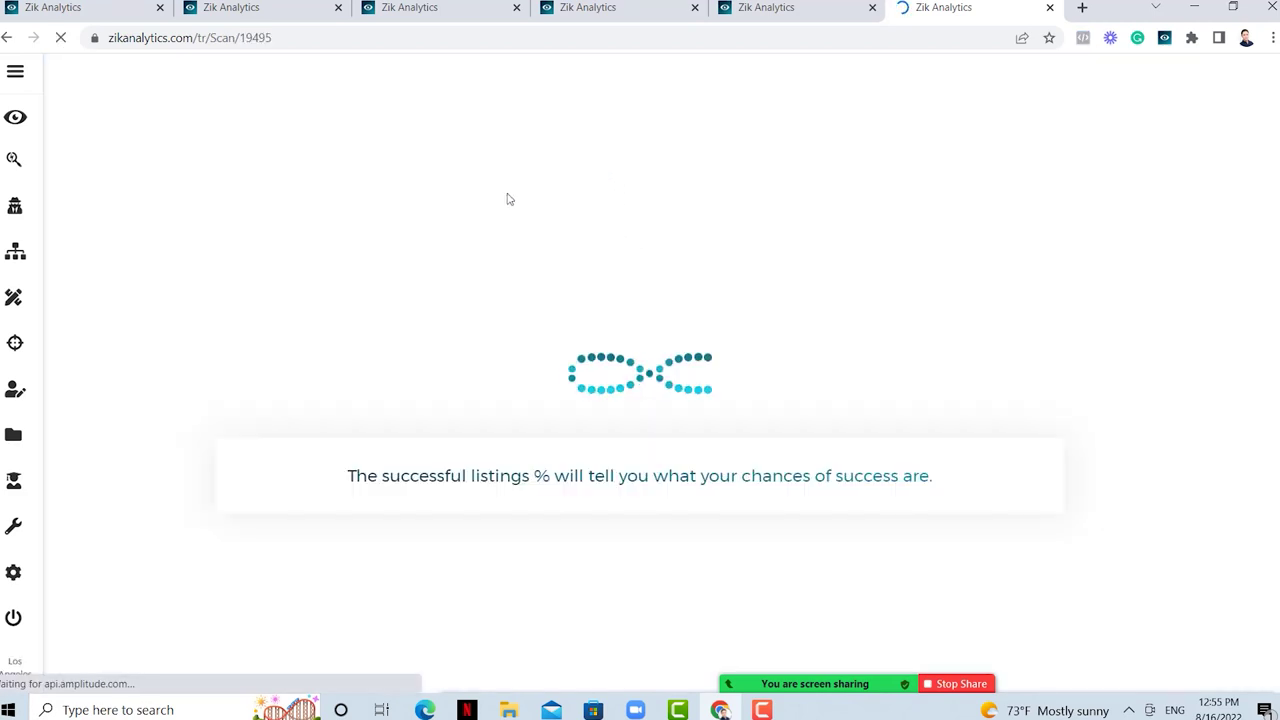
scroll(392, 256, "down", 1)
scroll(392, 256, "down", 3)
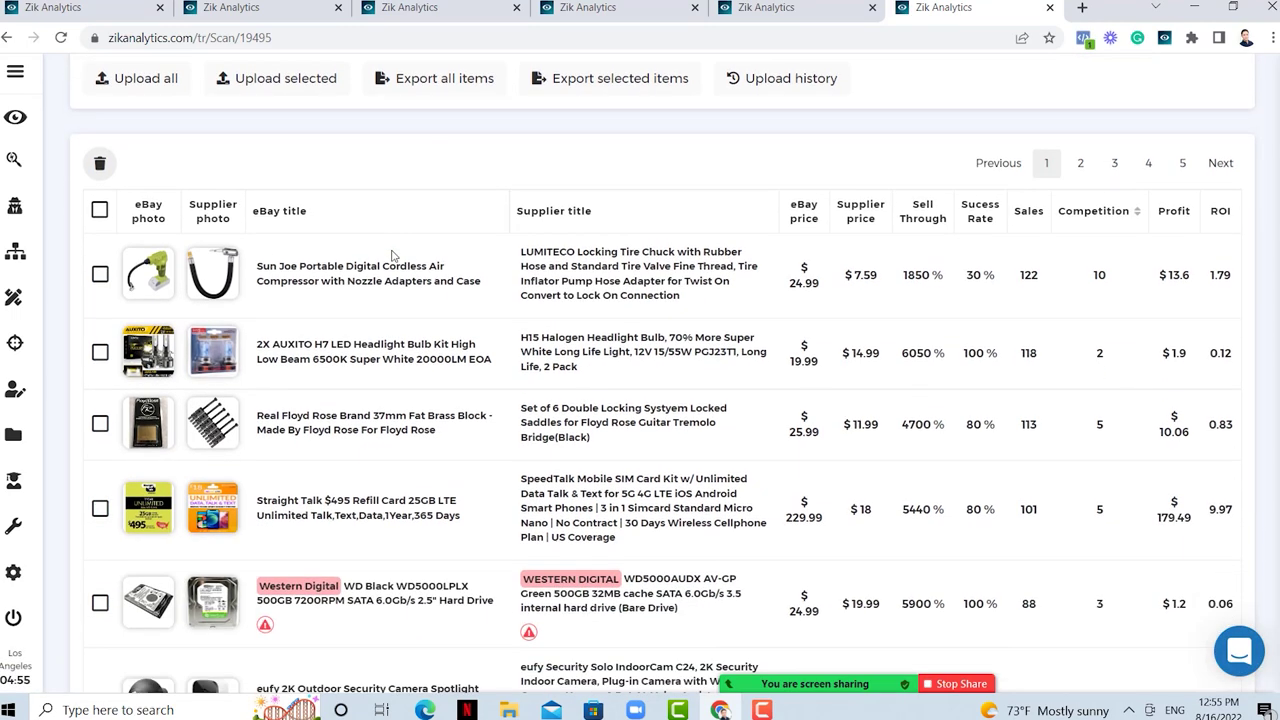
mouse_move(132, 479)
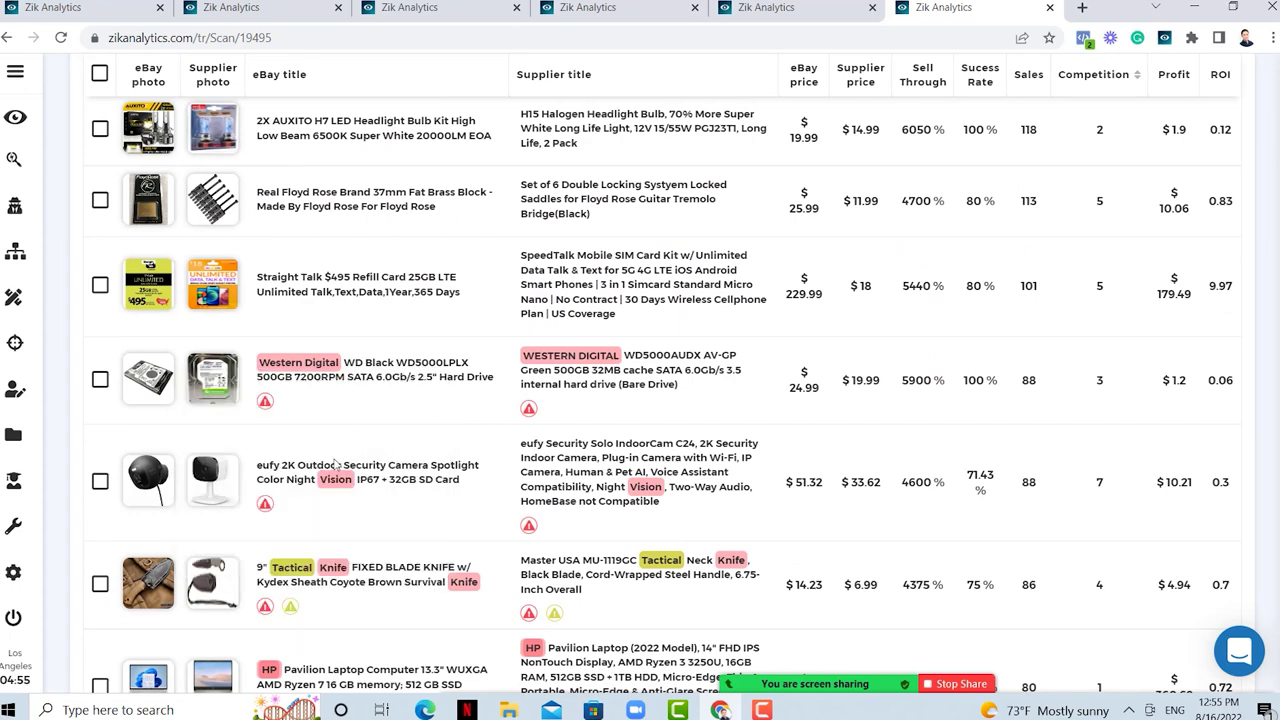
scroll(246, 522, "down", 1)
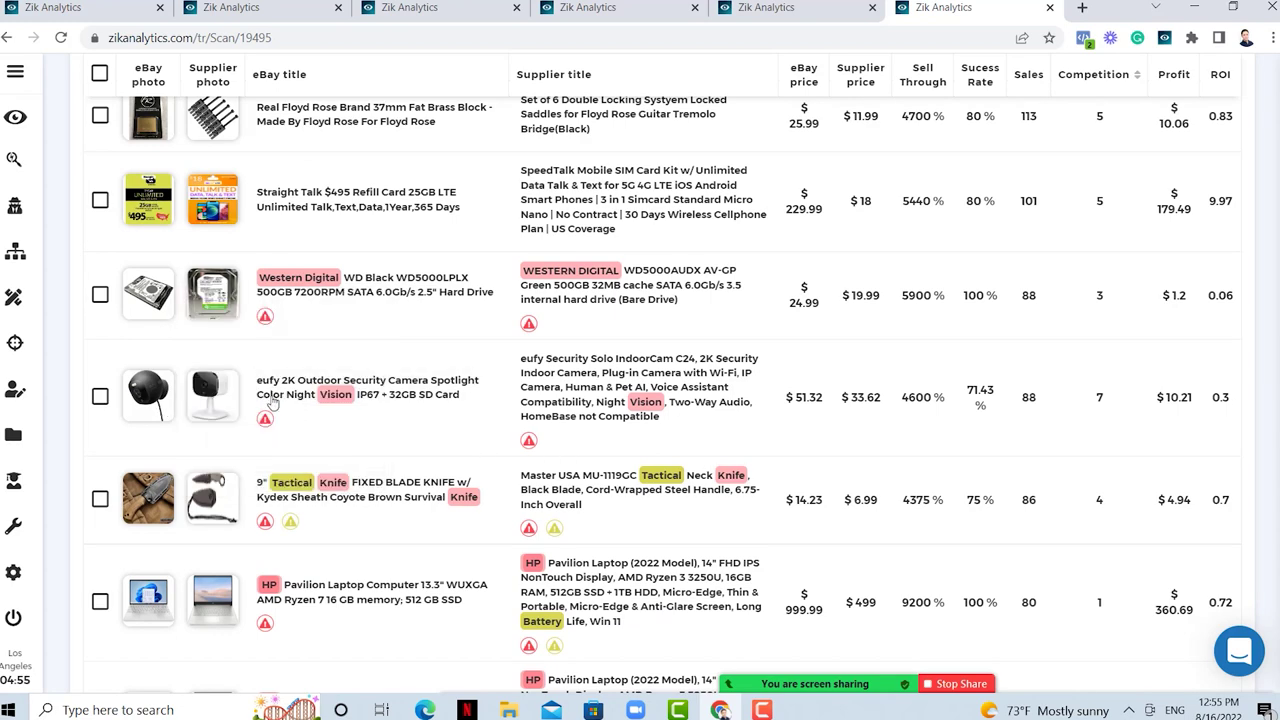
mouse_move(226, 398)
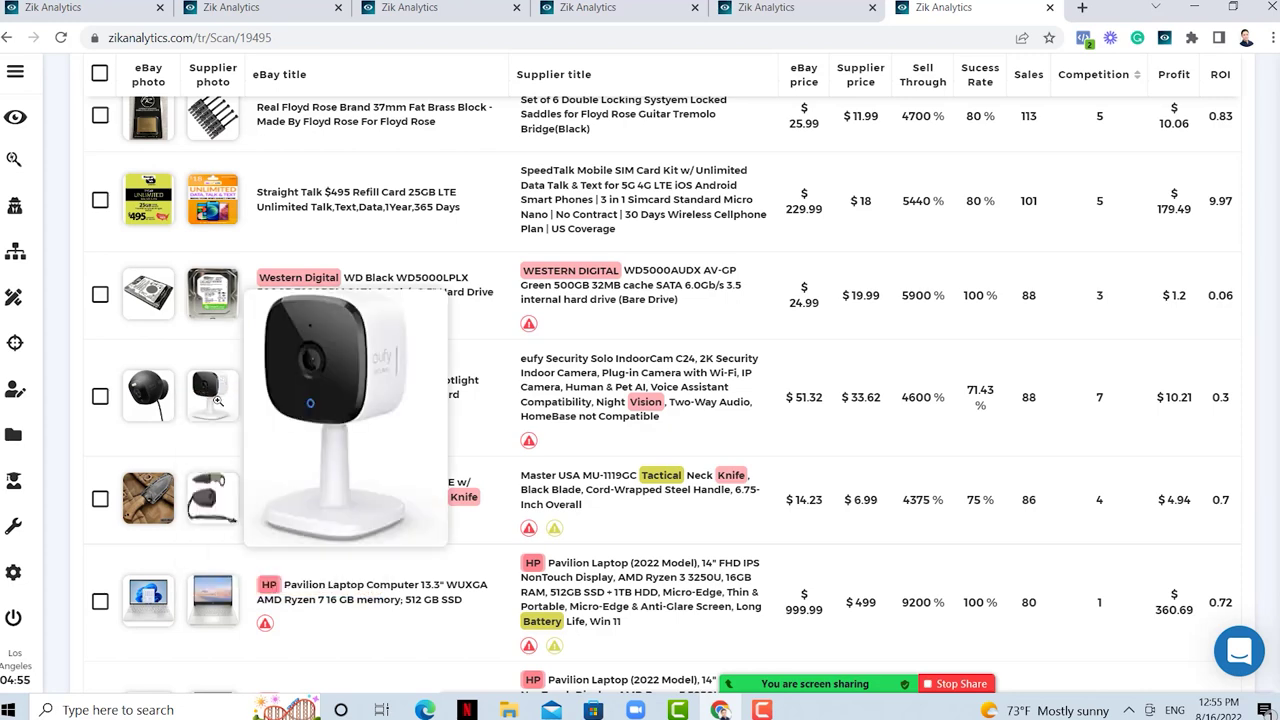
- Stop sharing the screen in Zoom and allow all participants to share, even while someone else is sharing
scroll(207, 390, "up", 5)
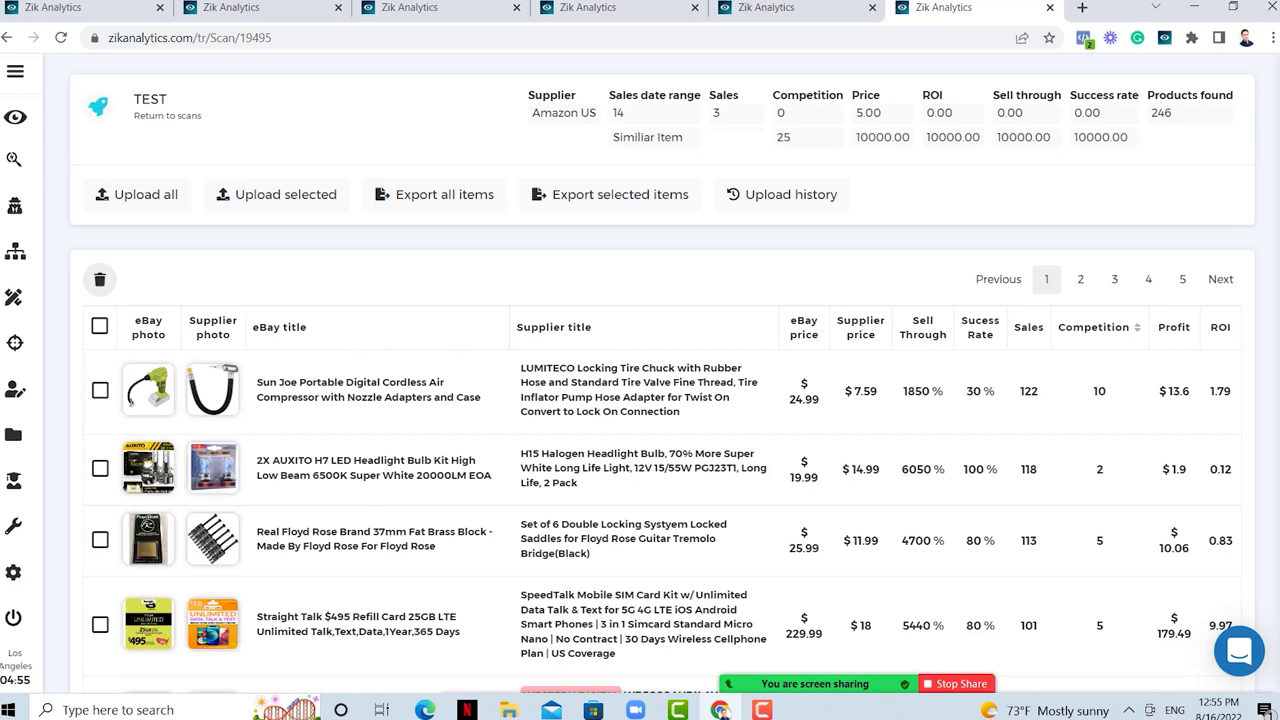
left_click(958, 684)
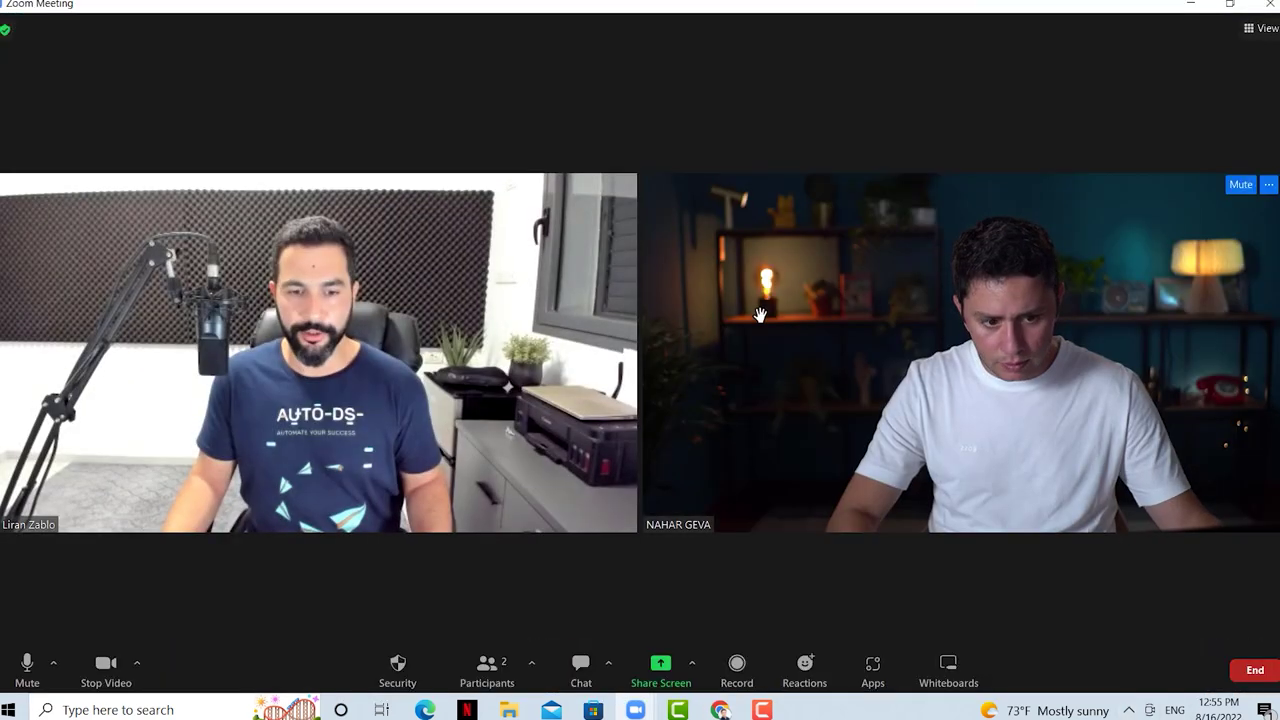
left_click(691, 663)
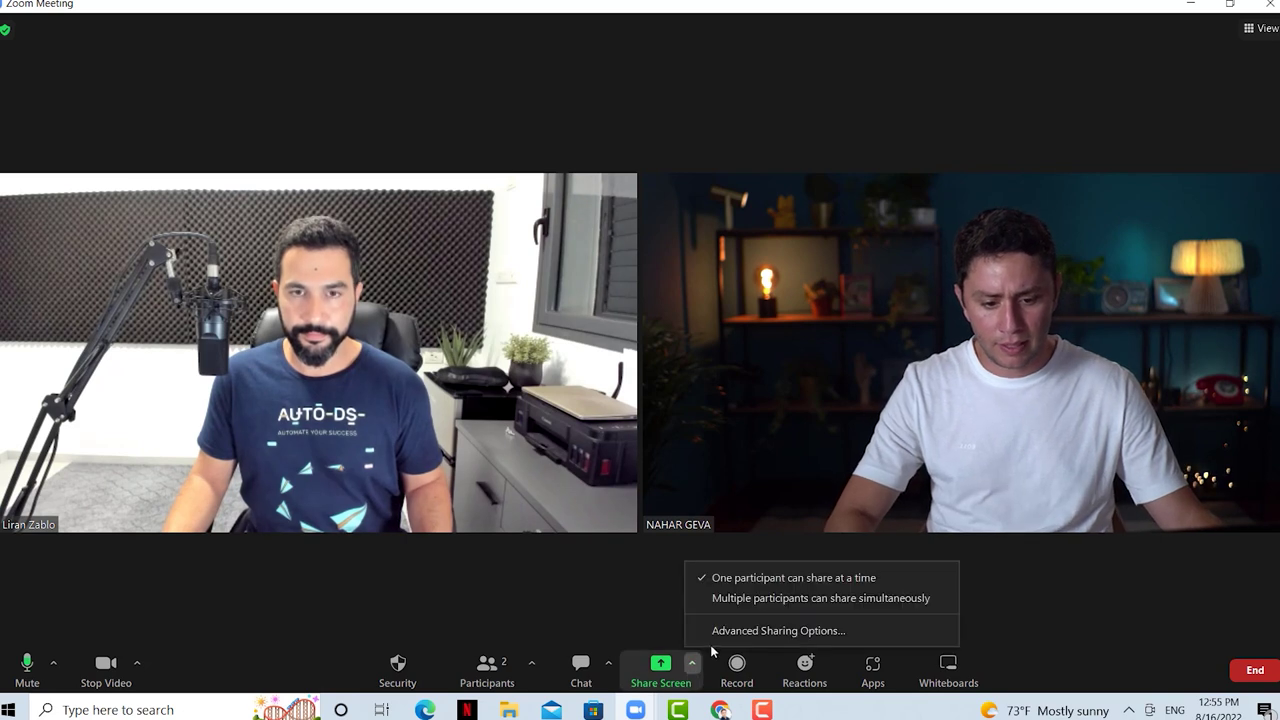
left_click(760, 629)
left_click(504, 369)
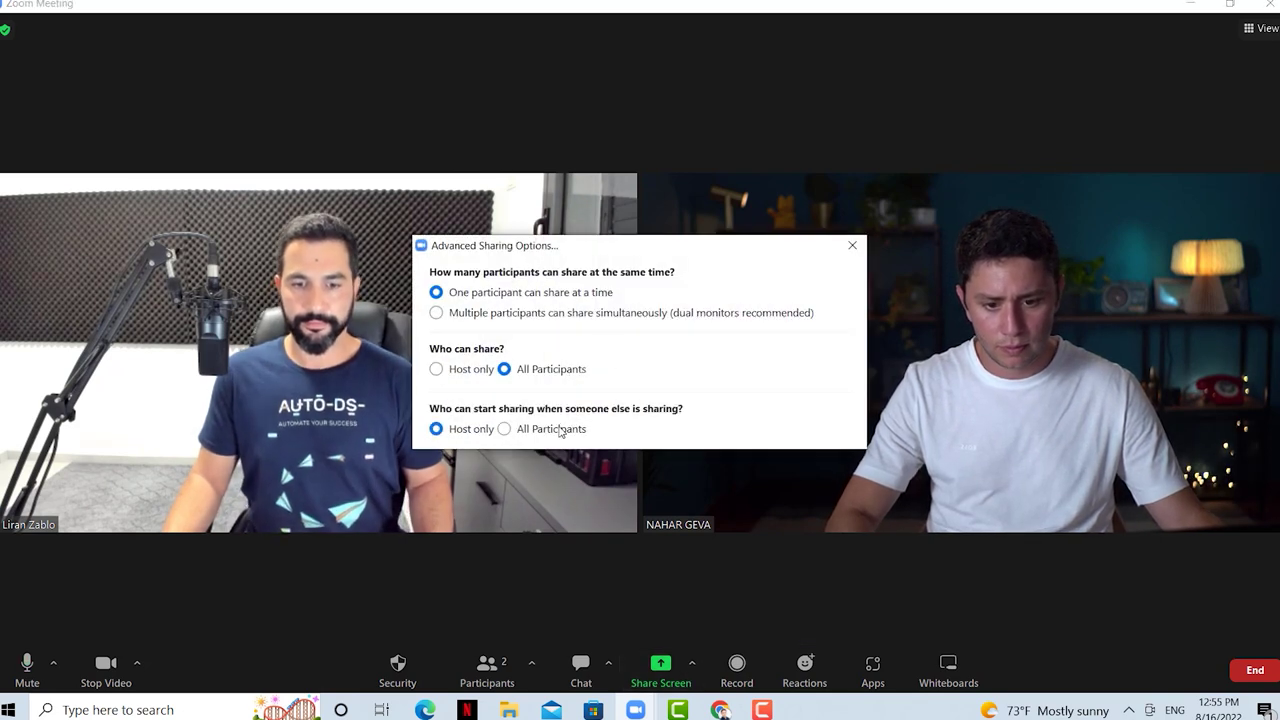
left_click(504, 429)
left_click(852, 246)
- View the other participant's shared AutoDS Drafts page in full screen
double_click(859, 111)
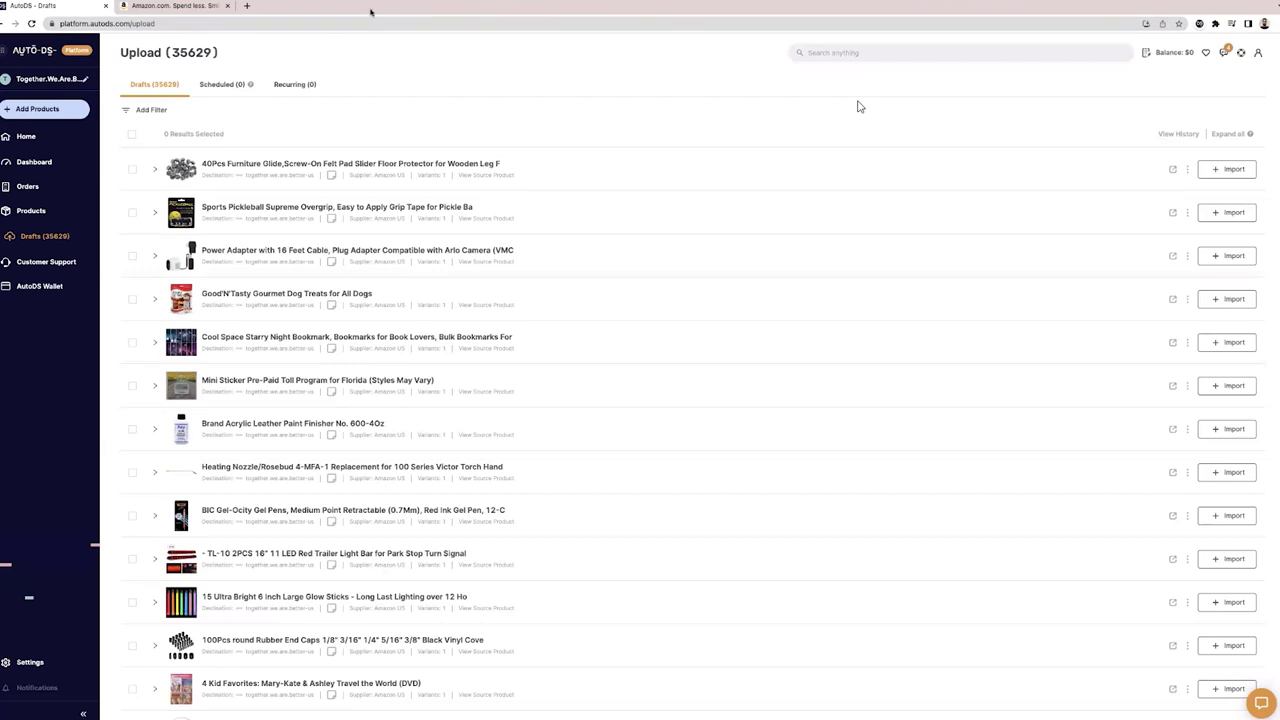
mouse_move(400, 40)
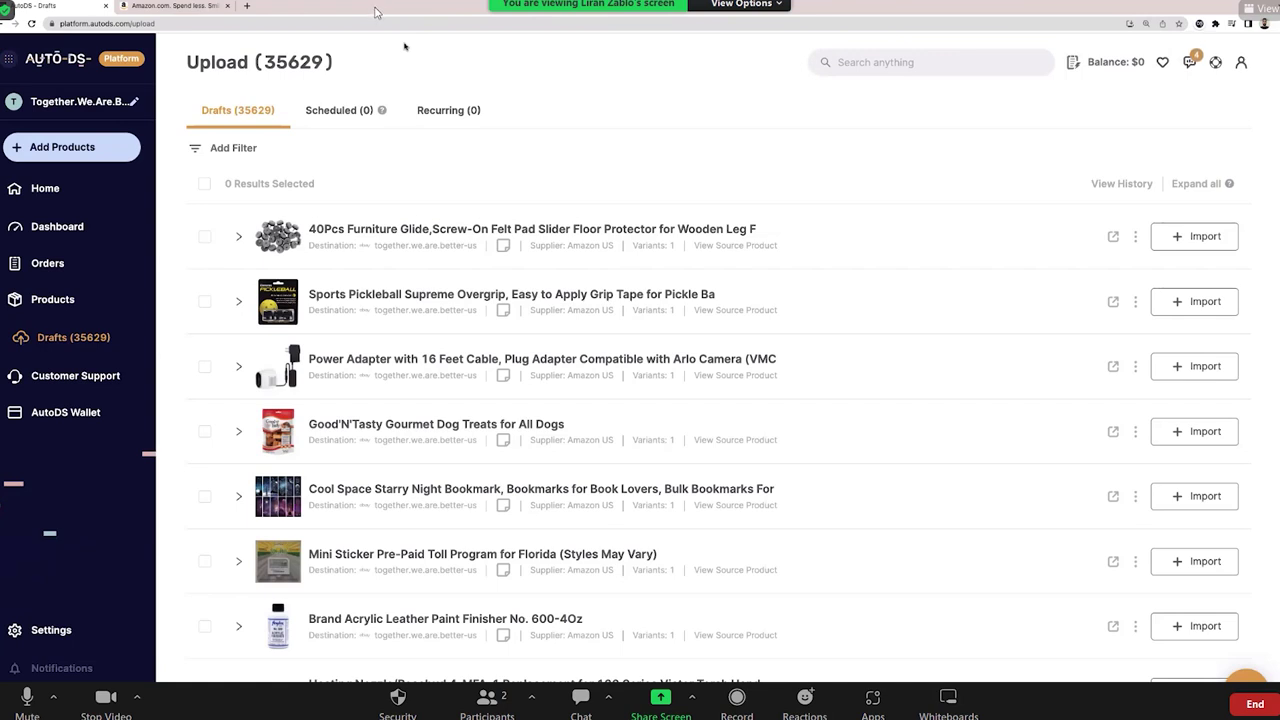
key("Escape")
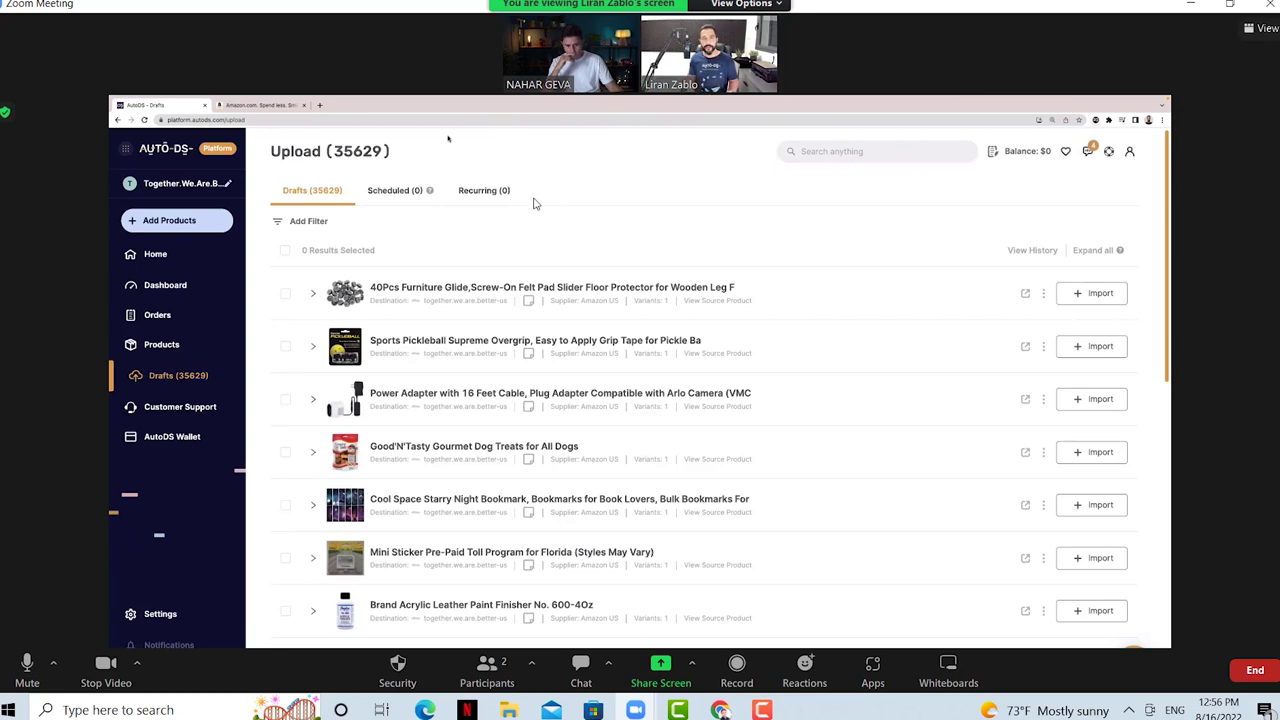
double_click(533, 203)
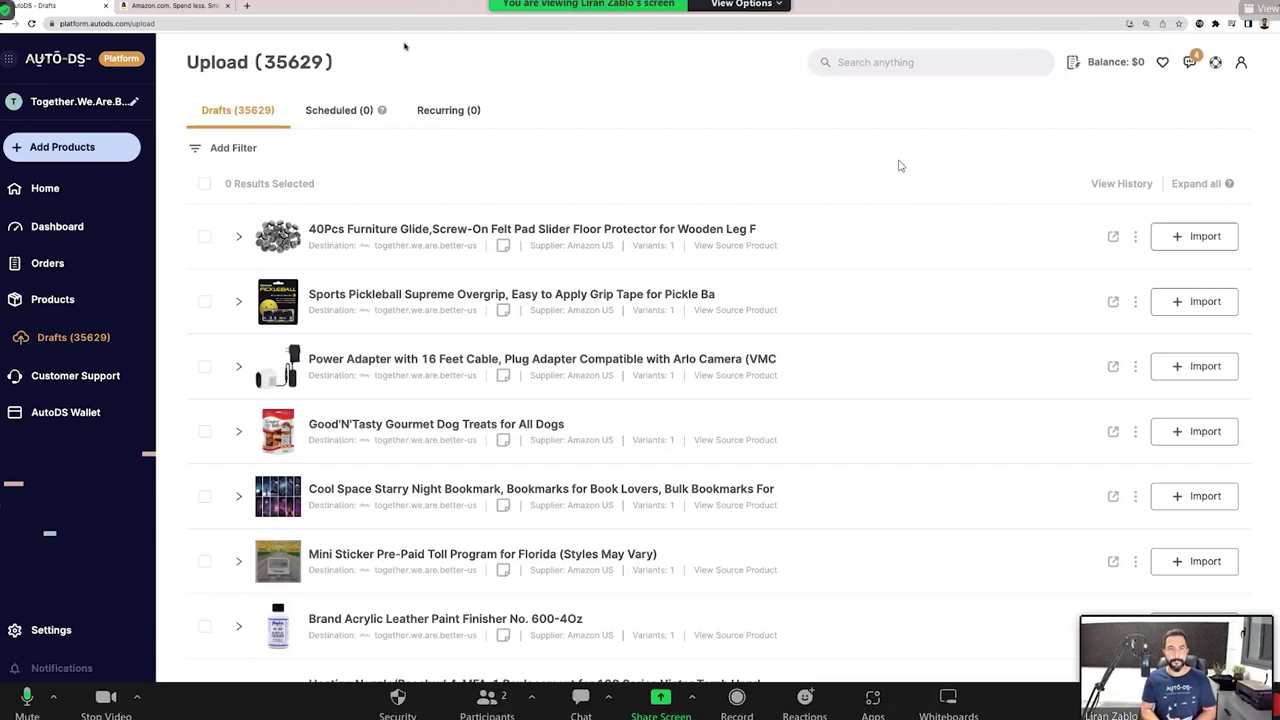
- Switch to ZIK Analytics, return to the Autopilot scan list and open the Autods webinar scan's results
key("Escape")
left_click(720, 710)
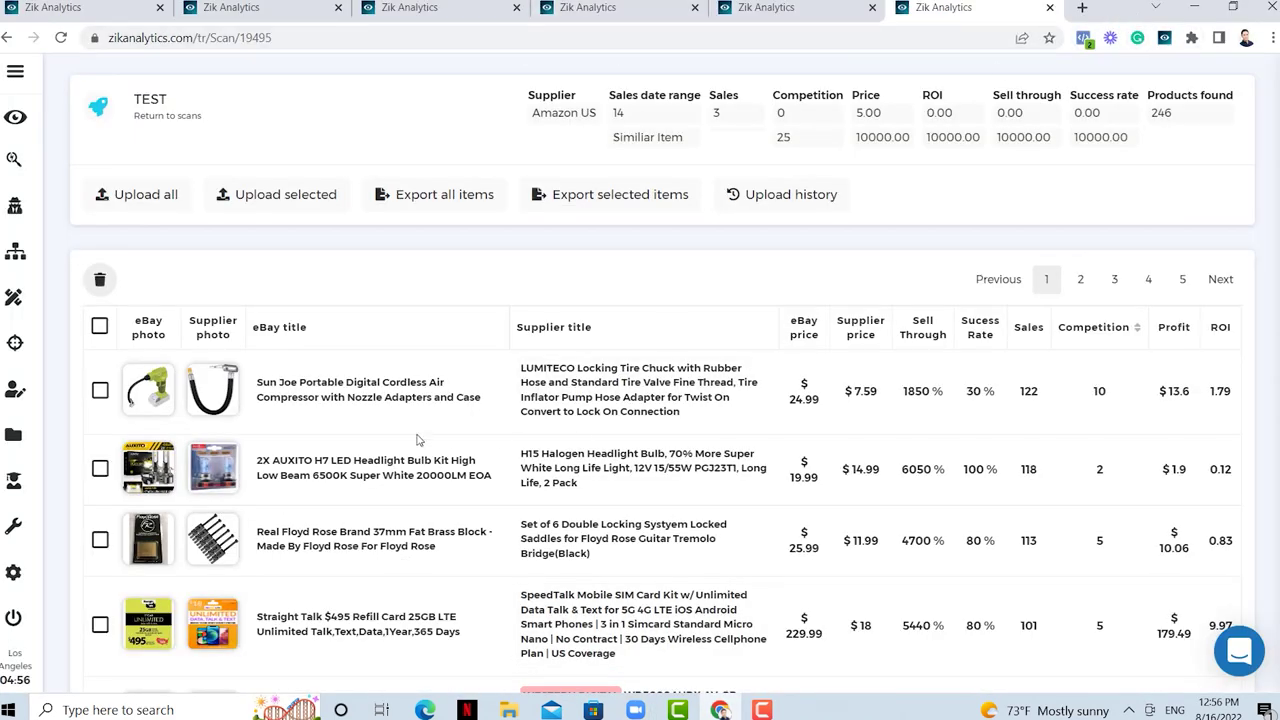
left_click(140, 110)
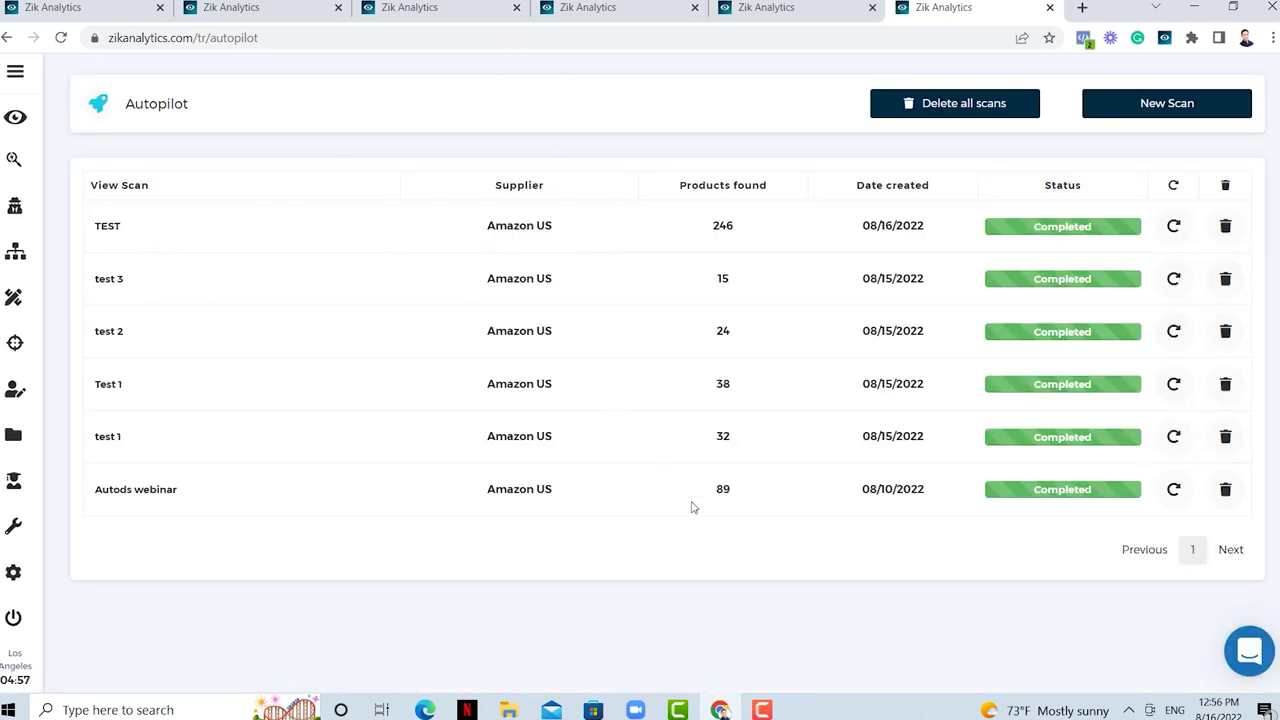
left_click(100, 489)
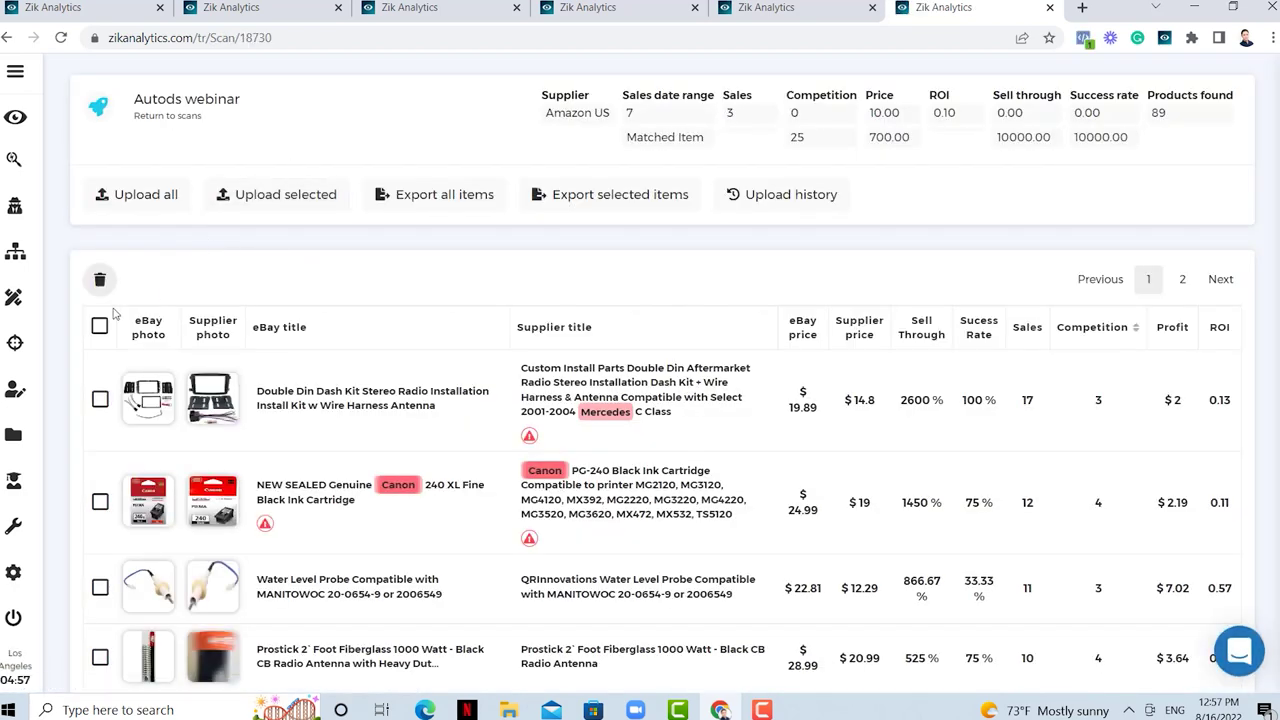
- Upload all products of the Autods webinar scan to AutoDS with the restricted keywords exclusion turned off
left_click(145, 195)
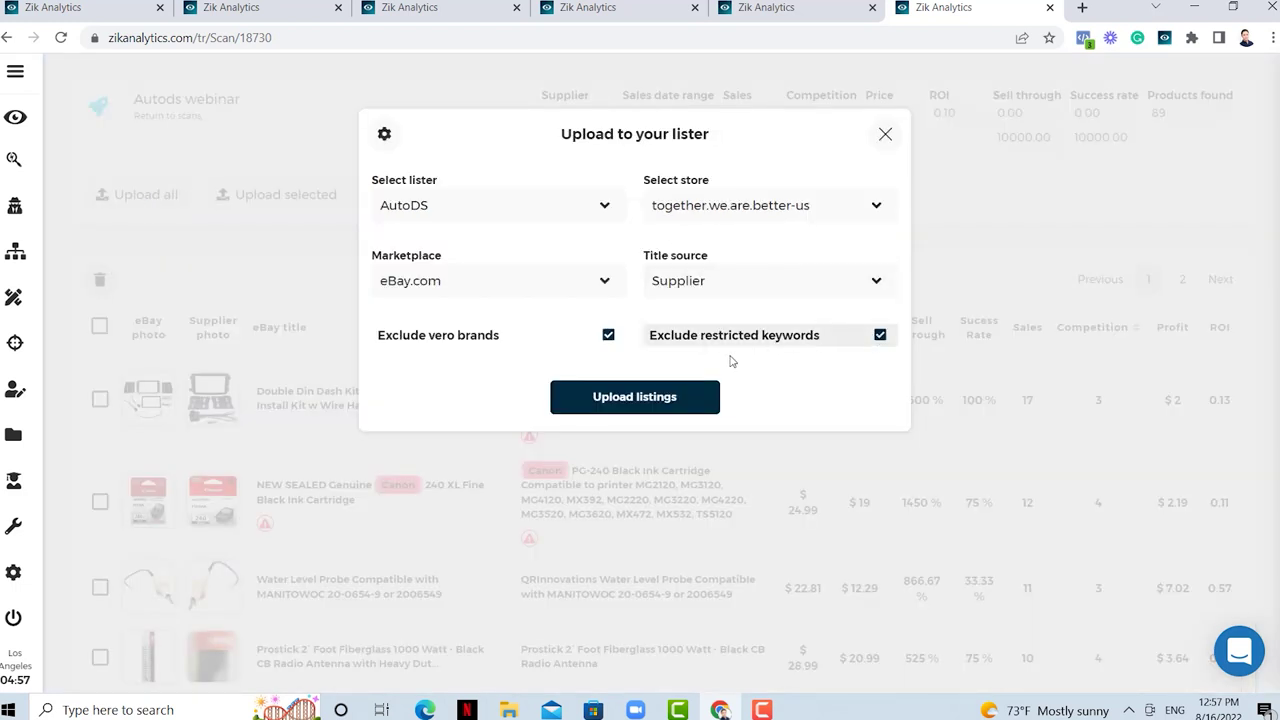
left_click(880, 335)
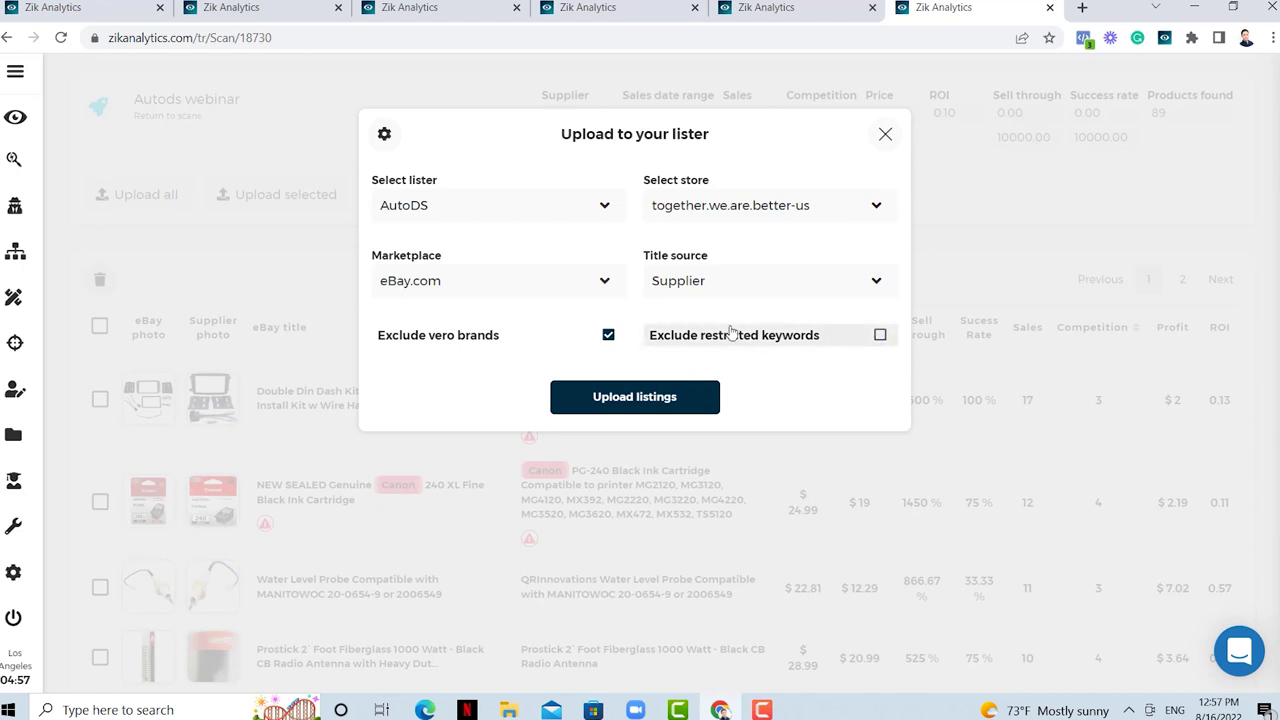
left_click(661, 399)
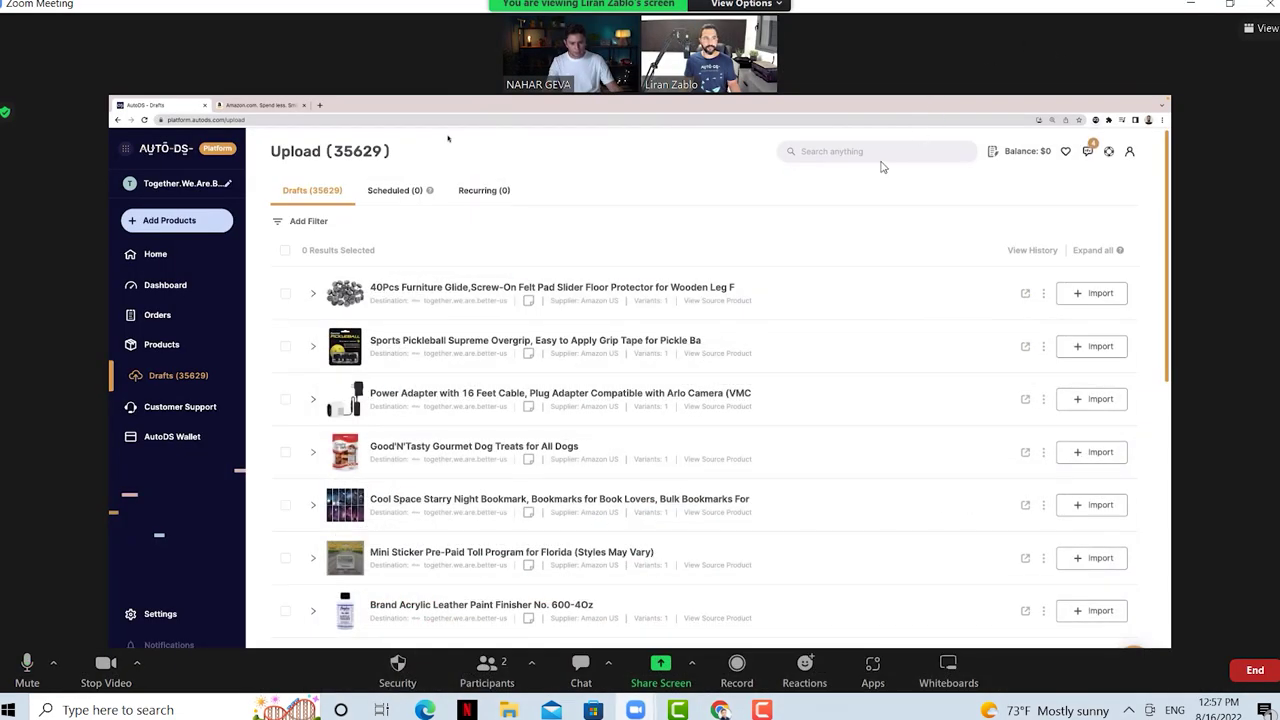
- Dismiss the Create Drafts notification on the shared AutoDS Drafts page and examine the first page of draft products
double_click(854, 200)
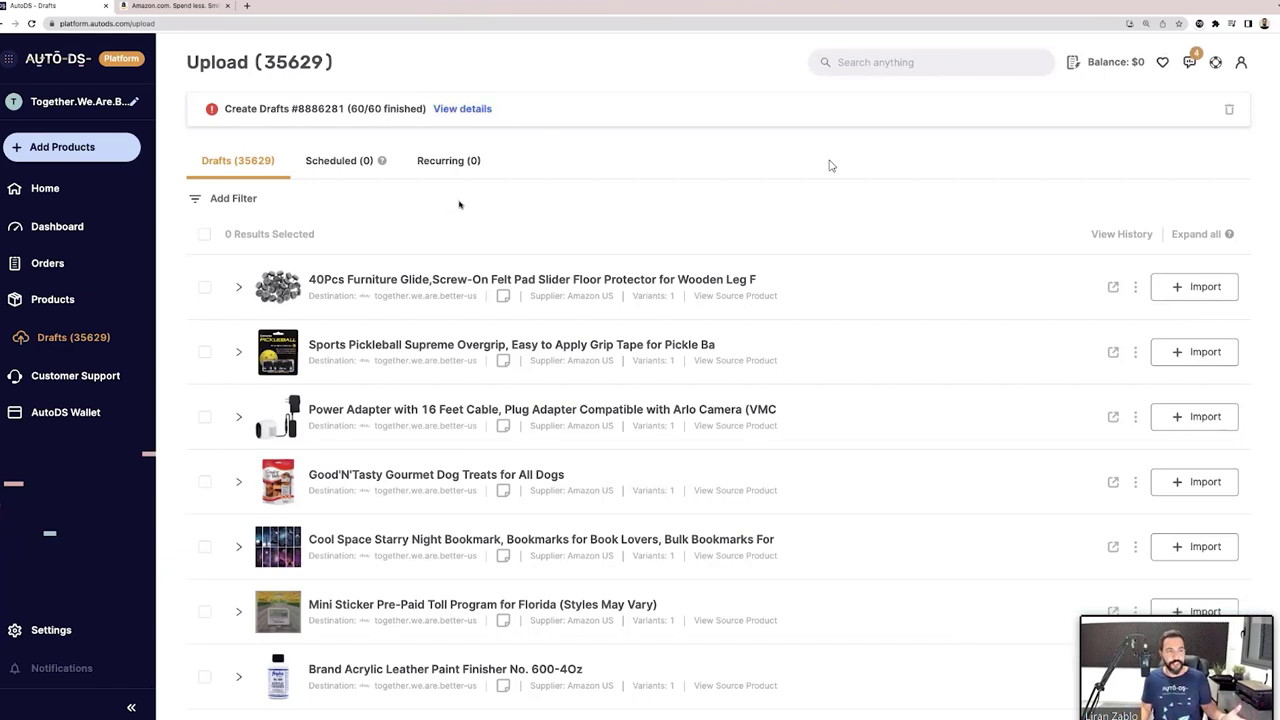
left_click(1232, 111)
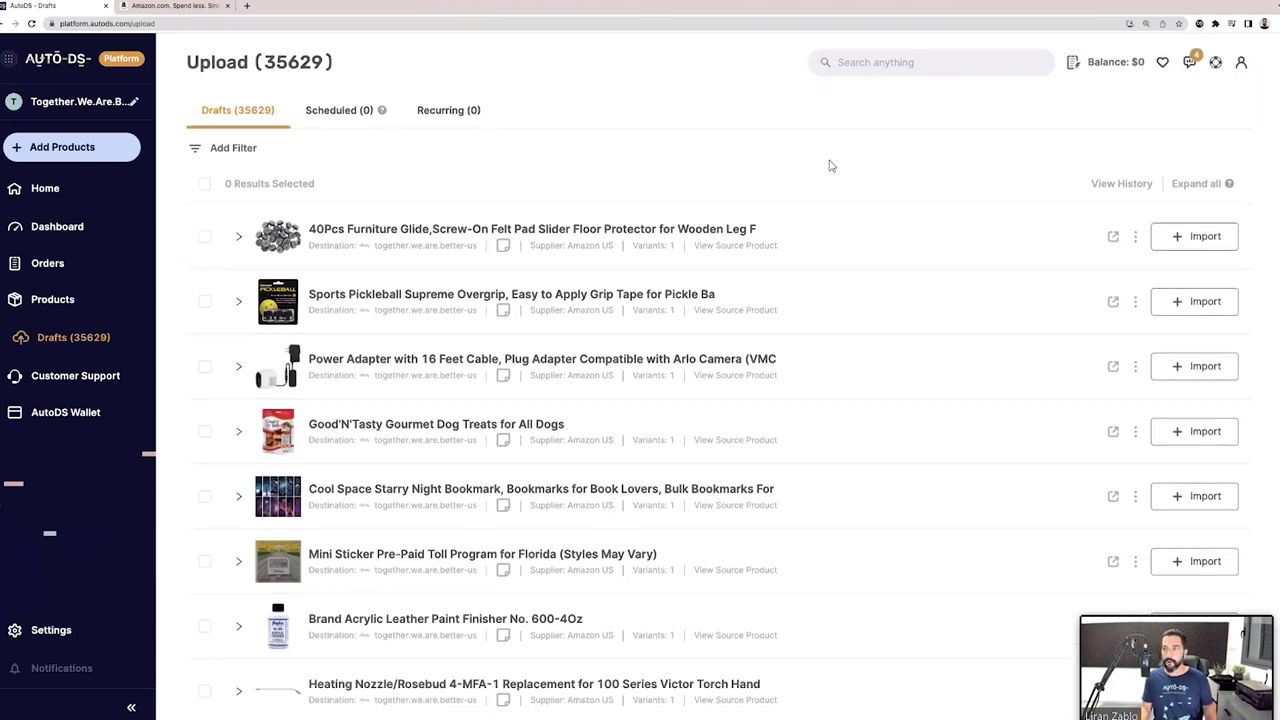
scroll(829, 165, "down", 5)
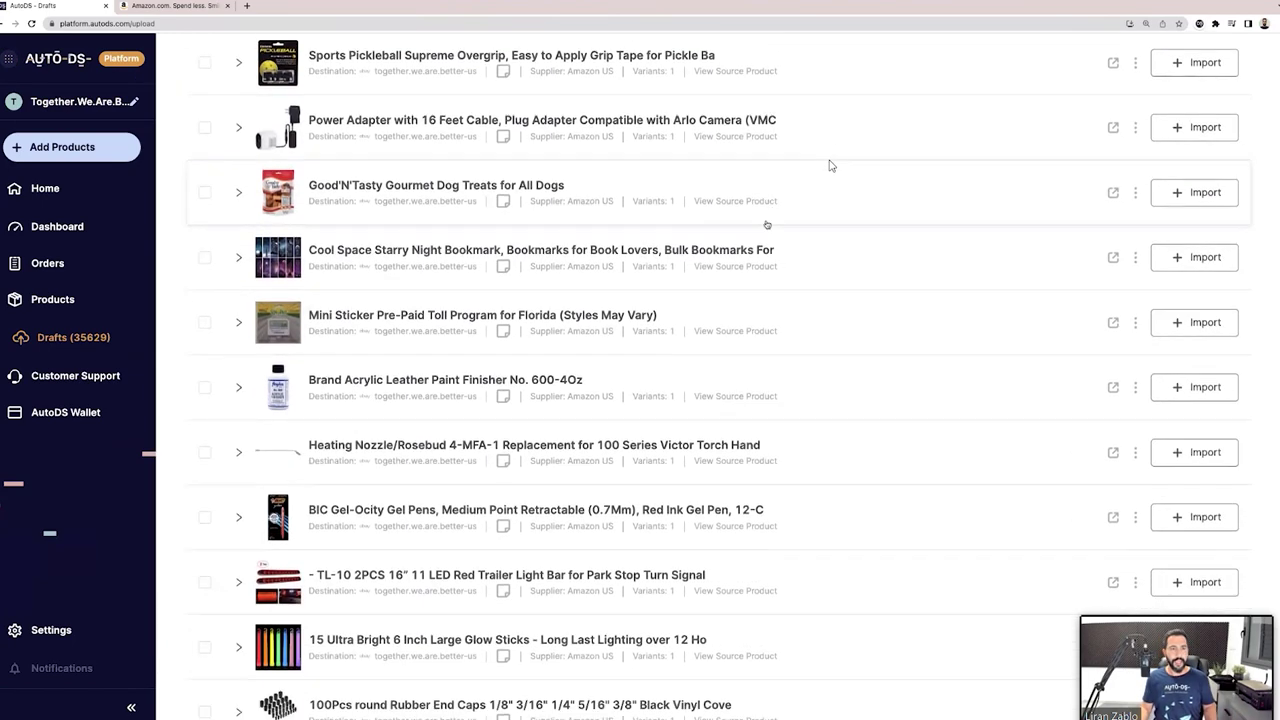
scroll(829, 165, "down", 4)
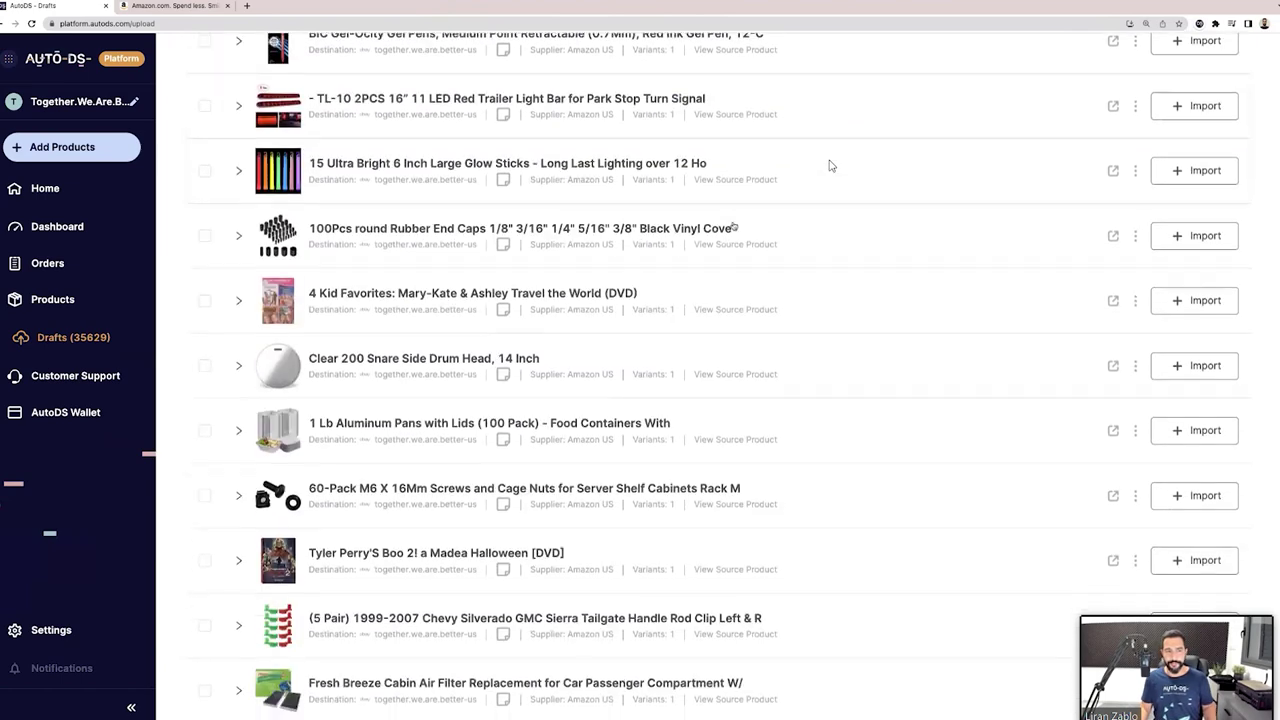
scroll(829, 165, "up", 2)
scroll(829, 165, "up", 5)
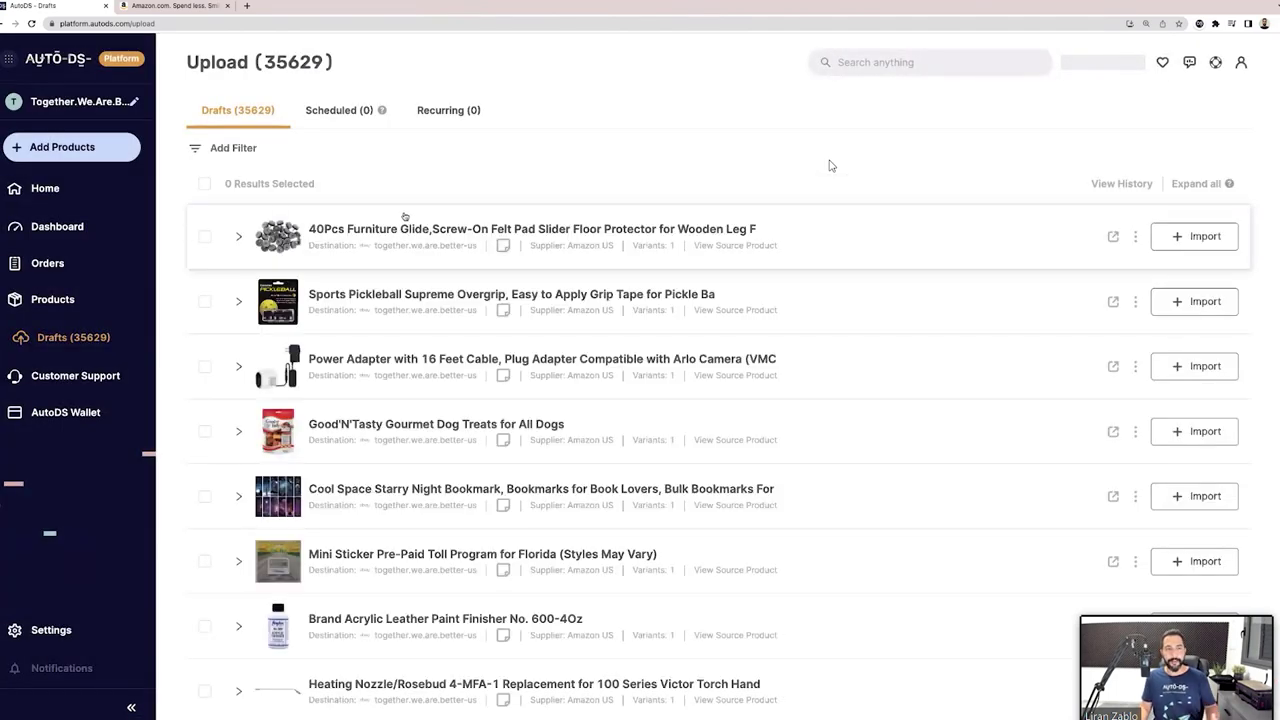
scroll(423, 254, "down", 5)
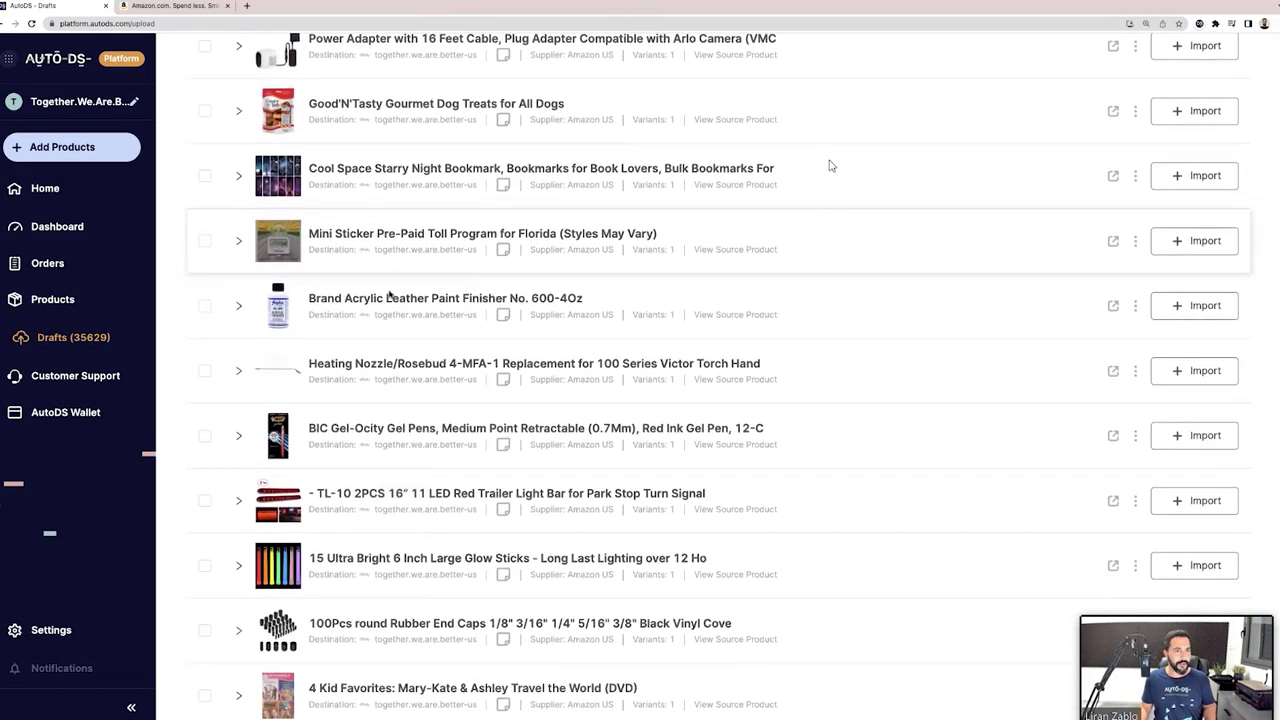
scroll(390, 296, "down", 5)
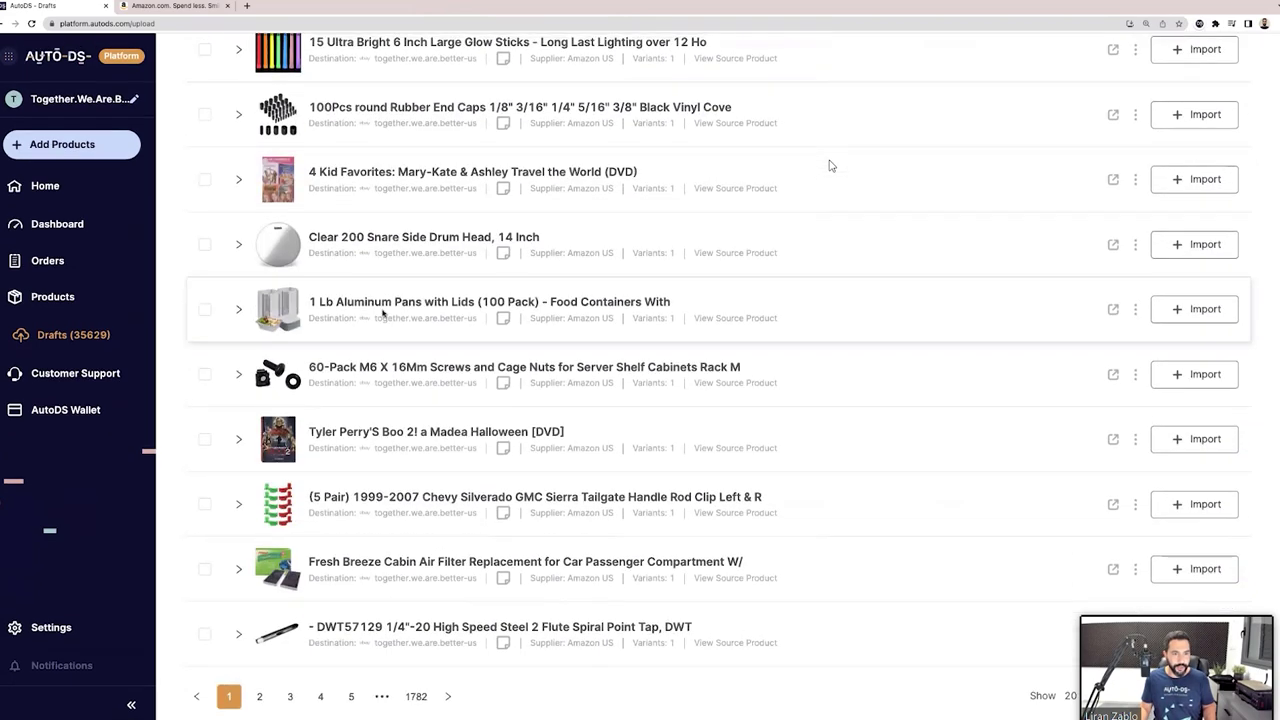
scroll(362, 377, "up", 5)
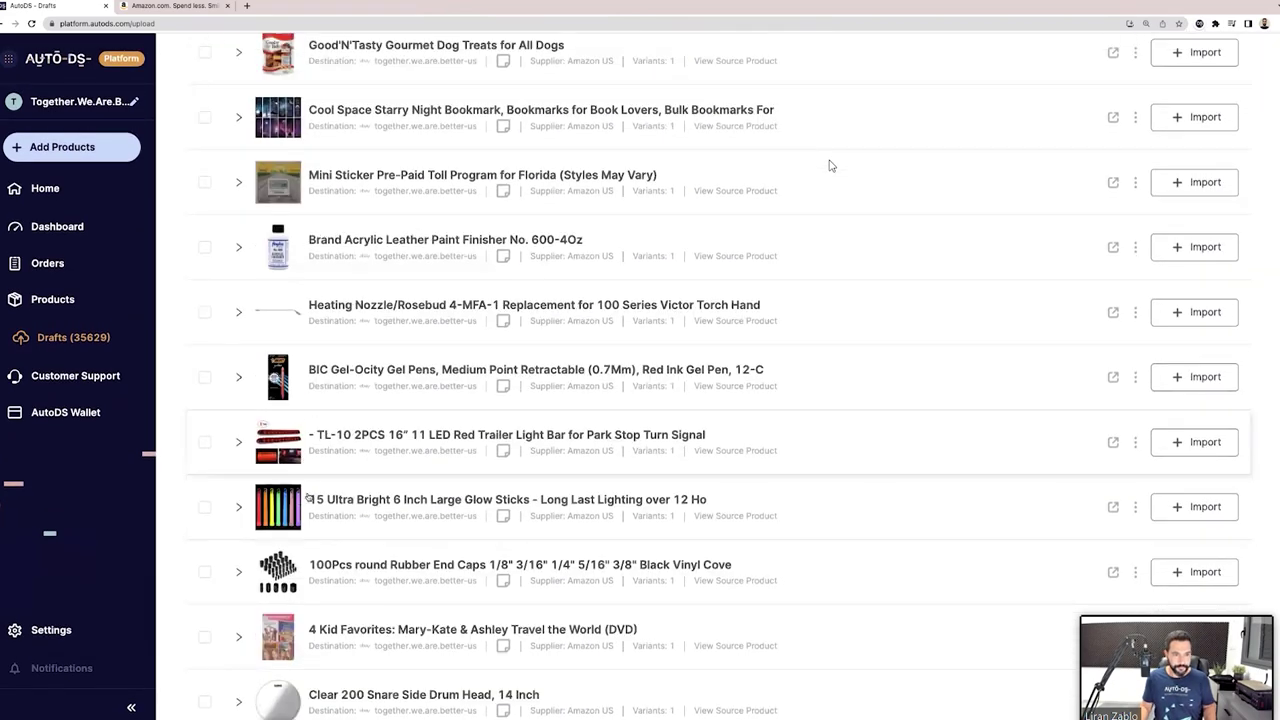
scroll(346, 507, "up", 4)
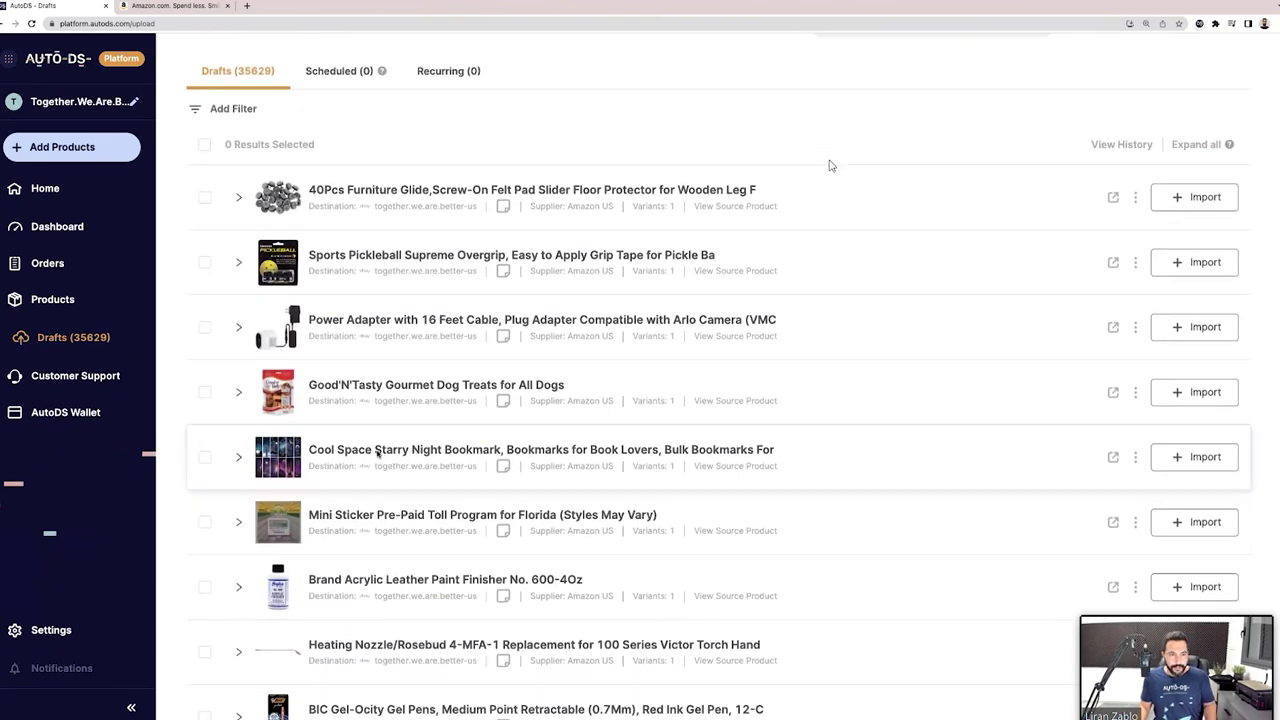
scroll(375, 452, "down", 10)
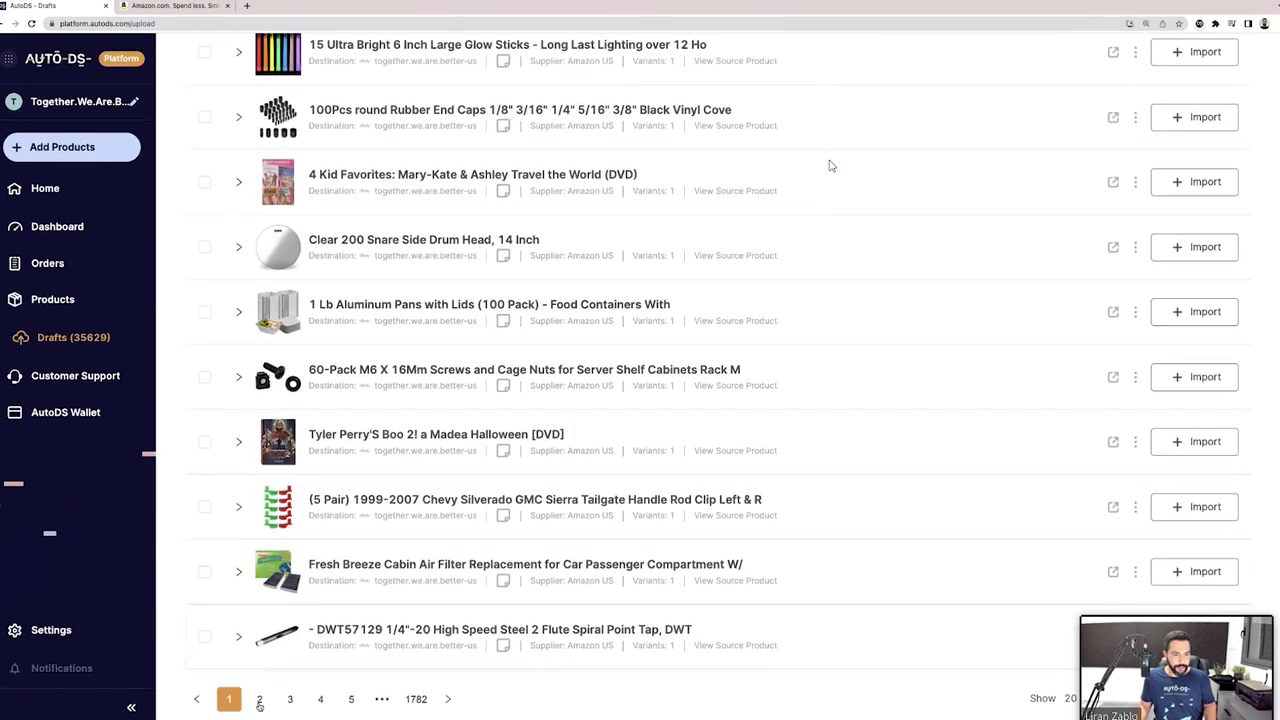
- Open page 2 of the drafts and examine the title of the Jasonwell Kids Building Dinosaur Toys draft
left_click(257, 698)
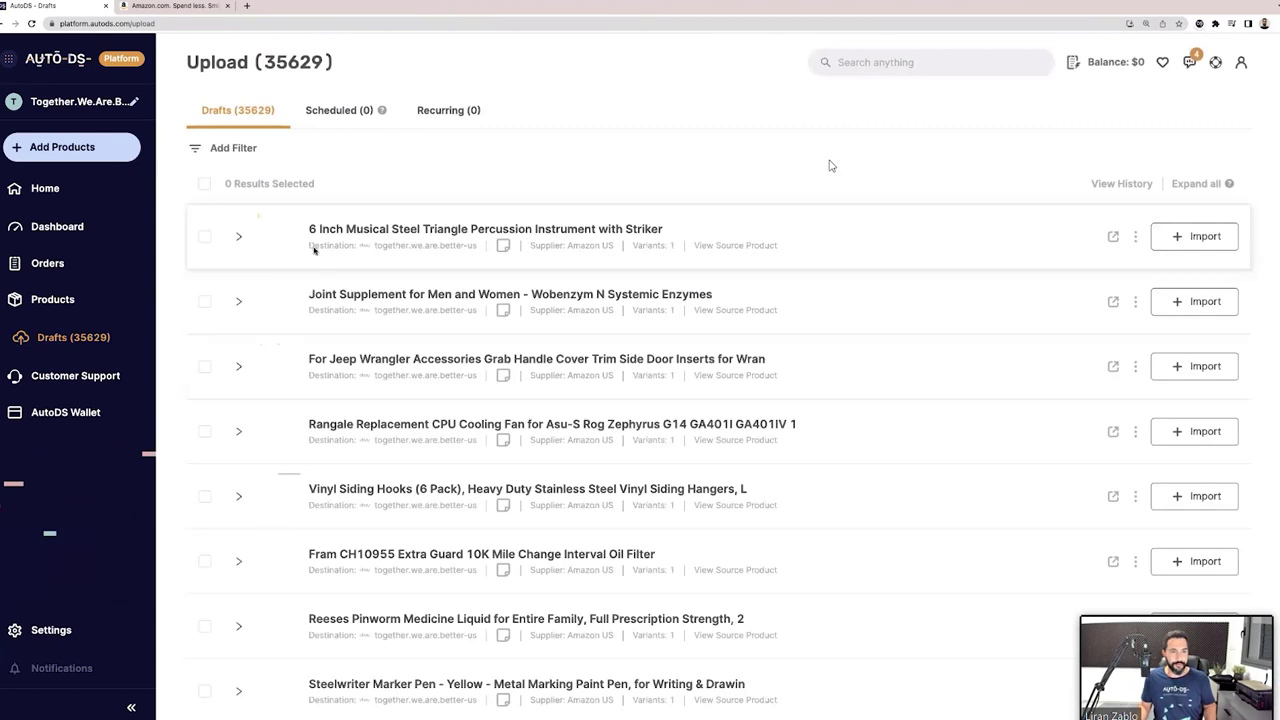
scroll(371, 312, "down", 2)
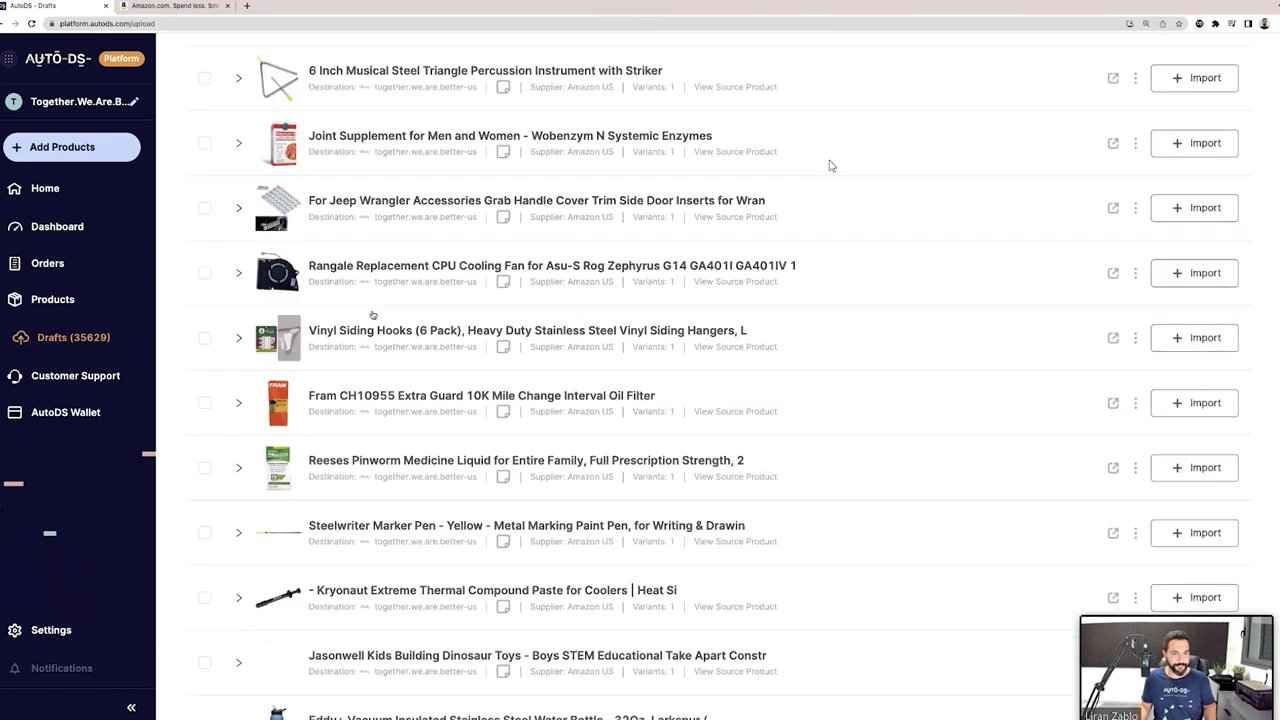
scroll(365, 290, "down", 3)
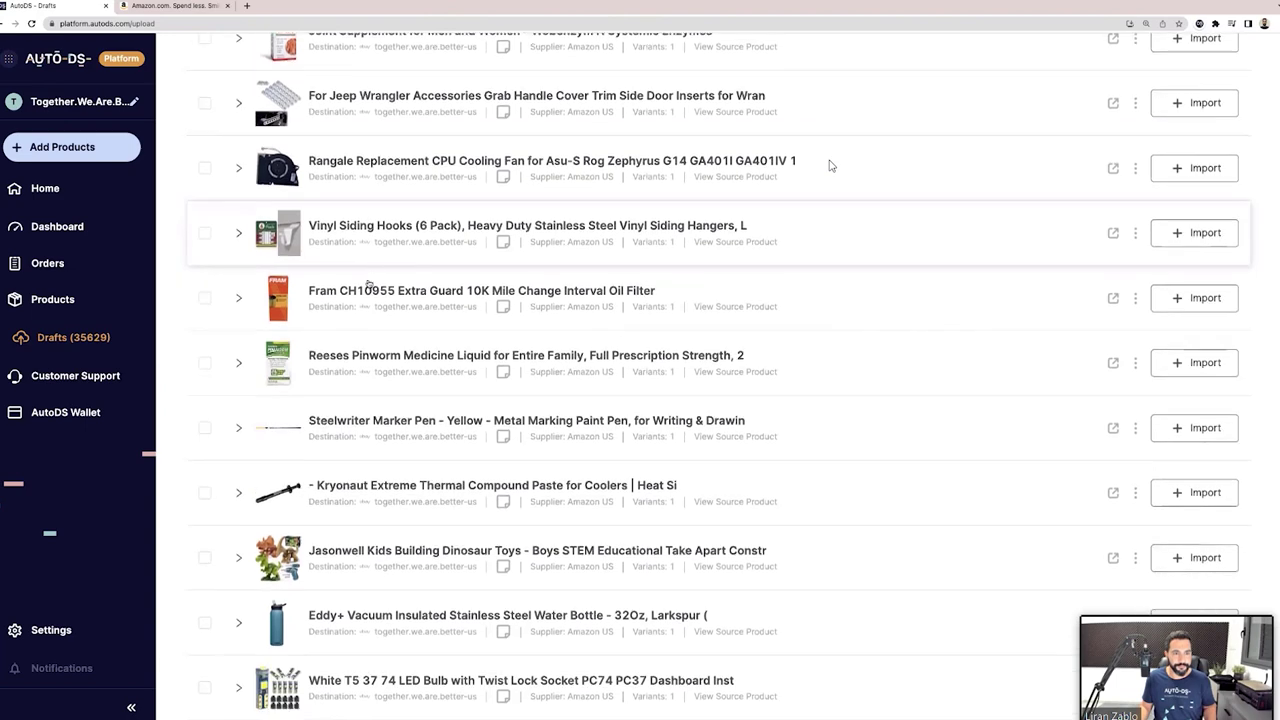
scroll(368, 346, "down", 3)
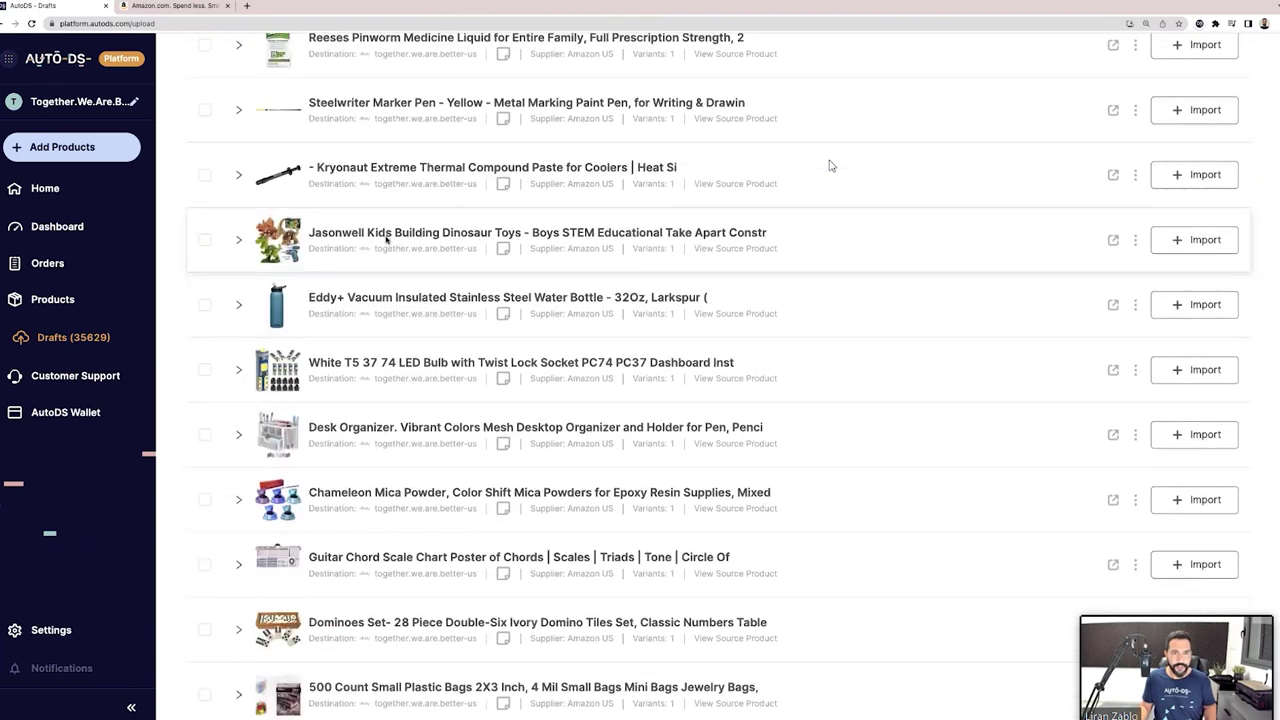
left_click_drag(369, 233, 505, 234)
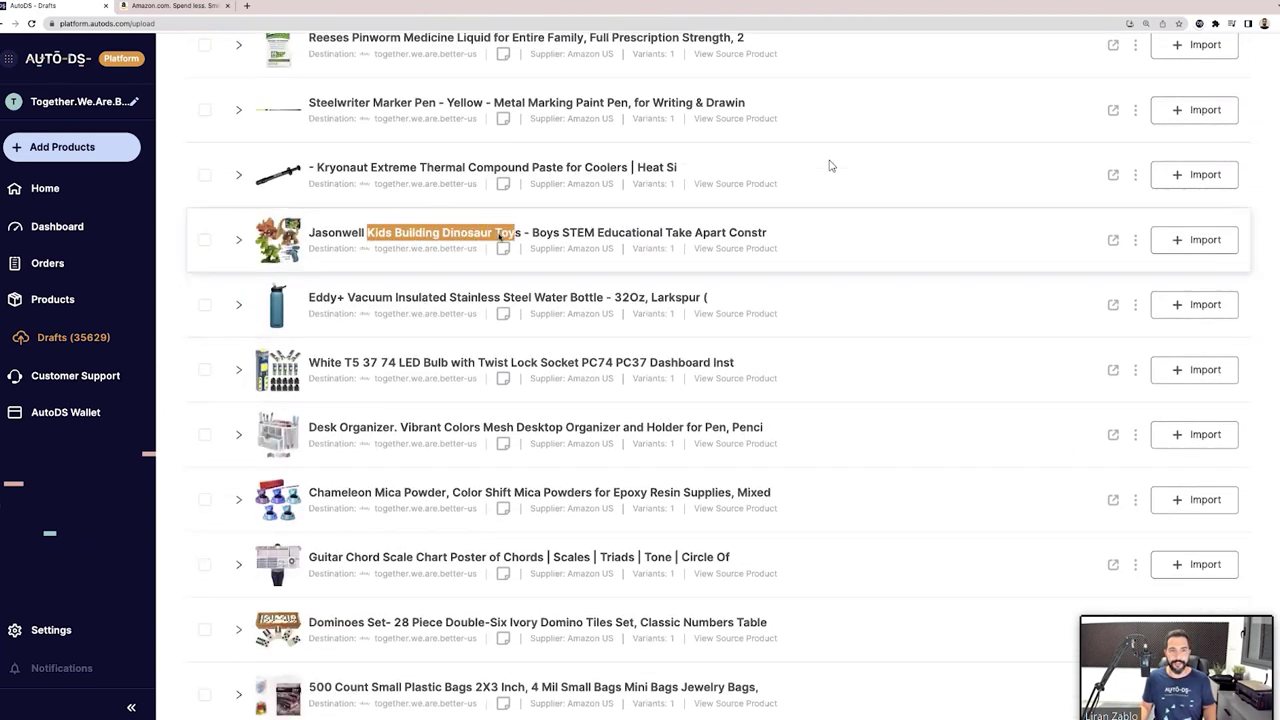
left_click(436, 236)
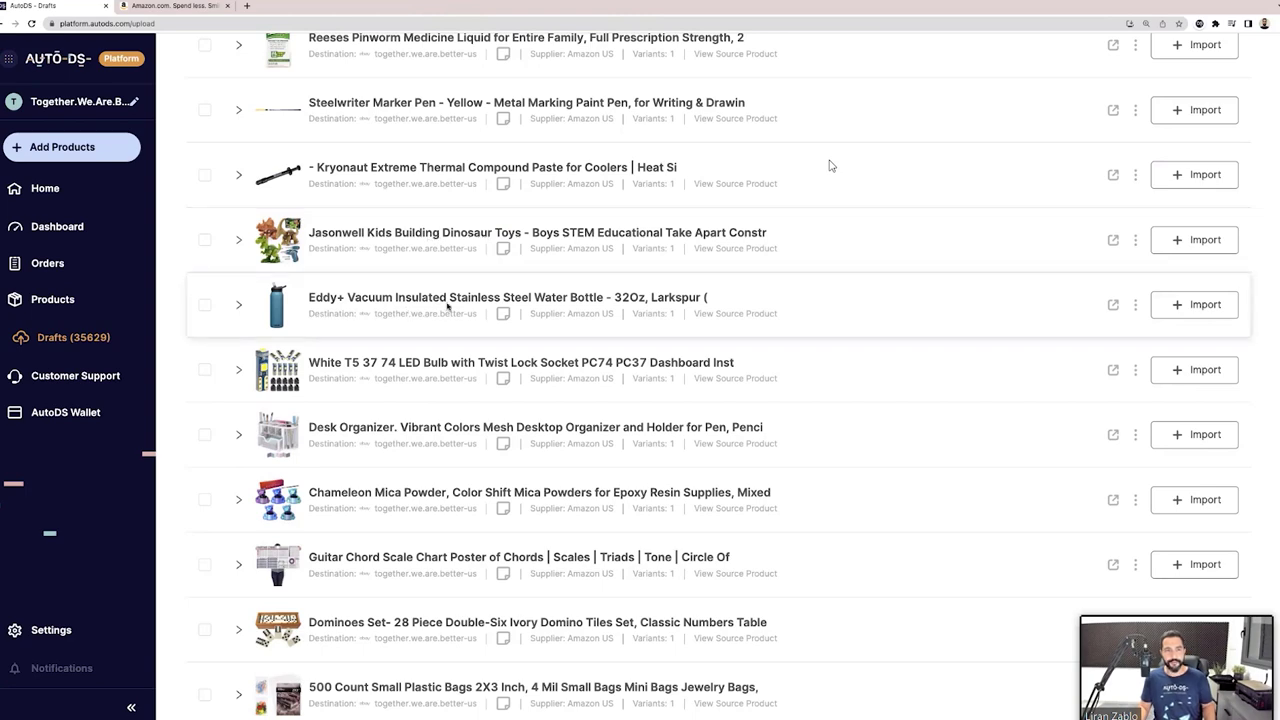
- Examine the title of the Eddy+ Vacuum Insulated Stainless Steel Water Bottle draft and expand its product details
scroll(410, 300, "down", 1)
left_click_drag(331, 254, 455, 255)
left_click(476, 263)
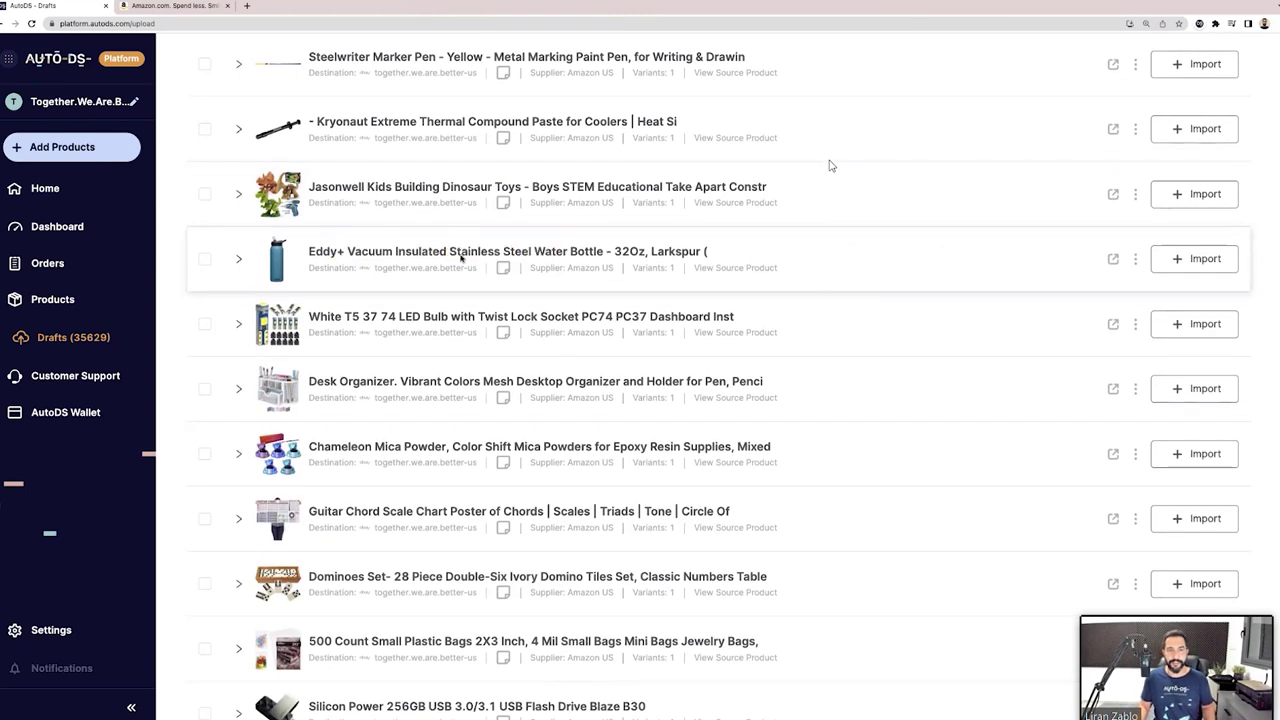
double_click(552, 252)
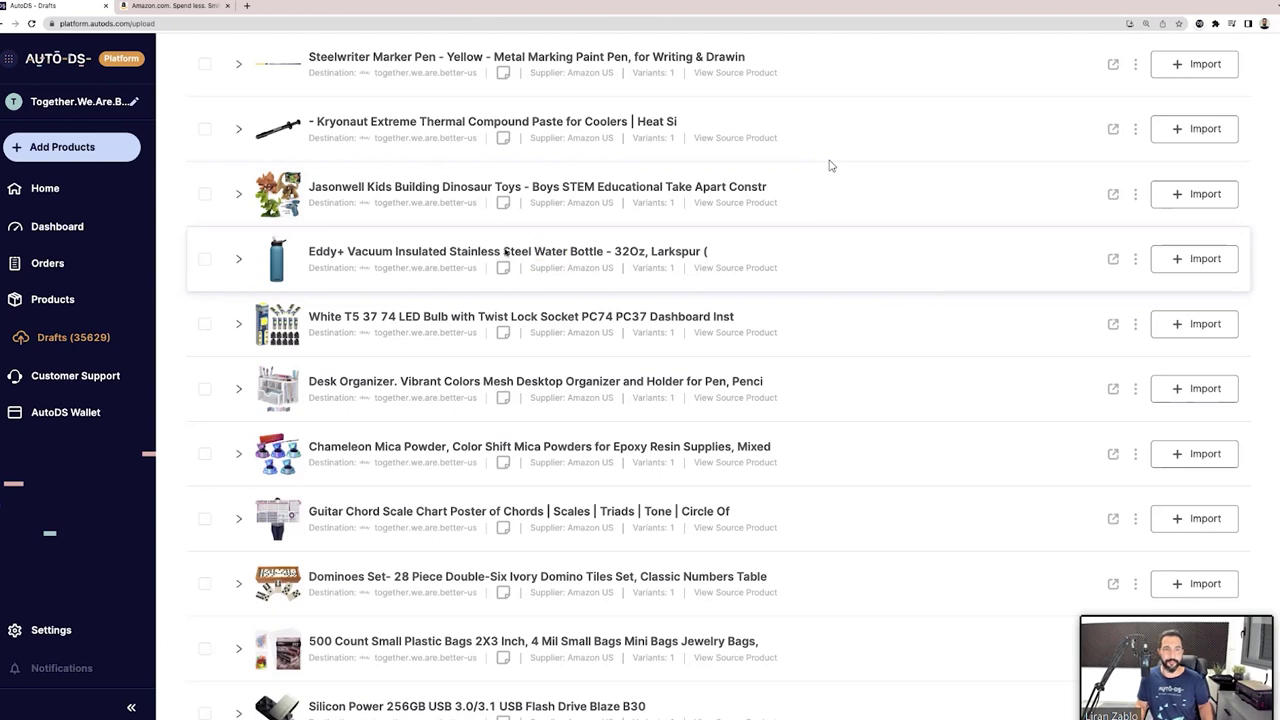
double_click(474, 252)
left_click(470, 252)
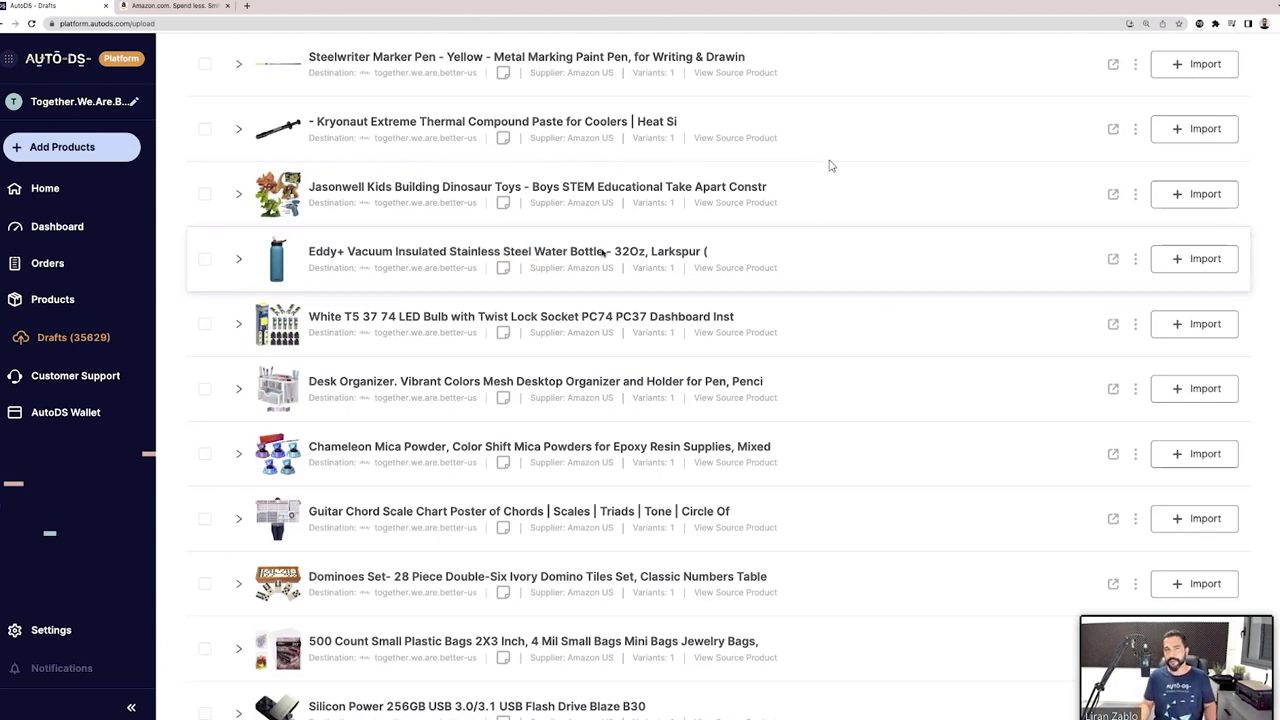
left_click(238, 260)
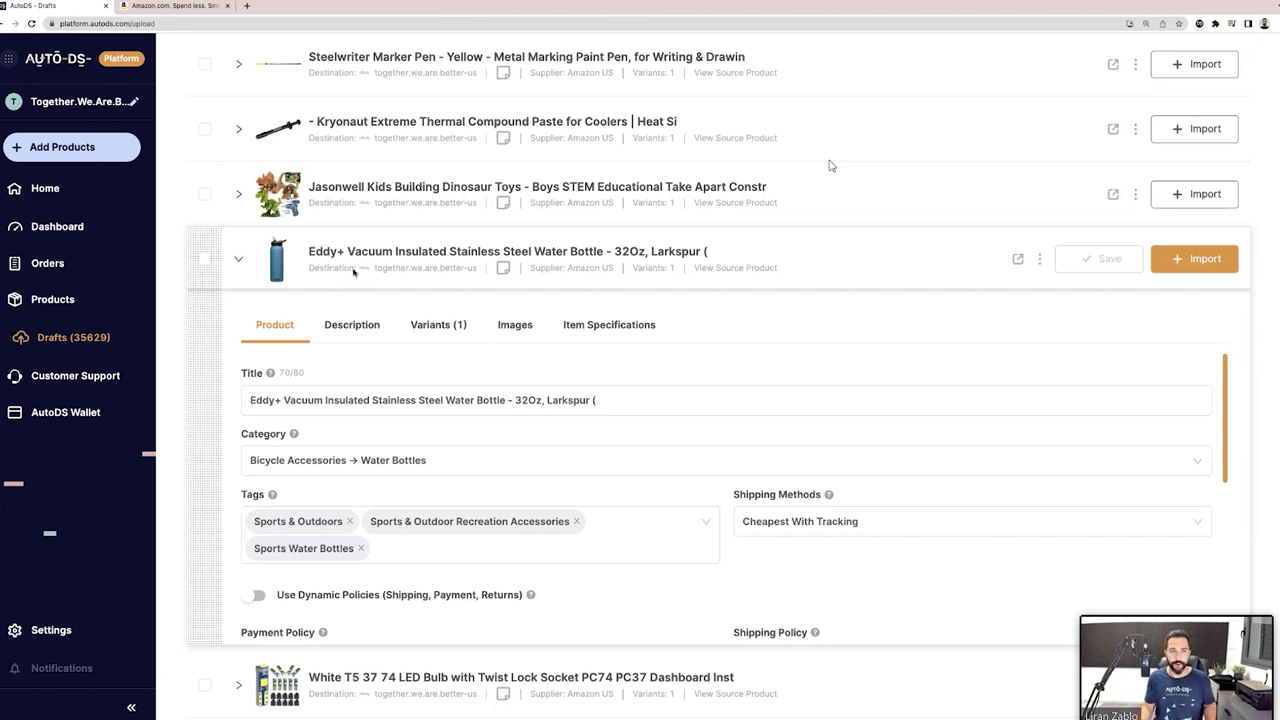
scroll(353, 271, "down", 1)
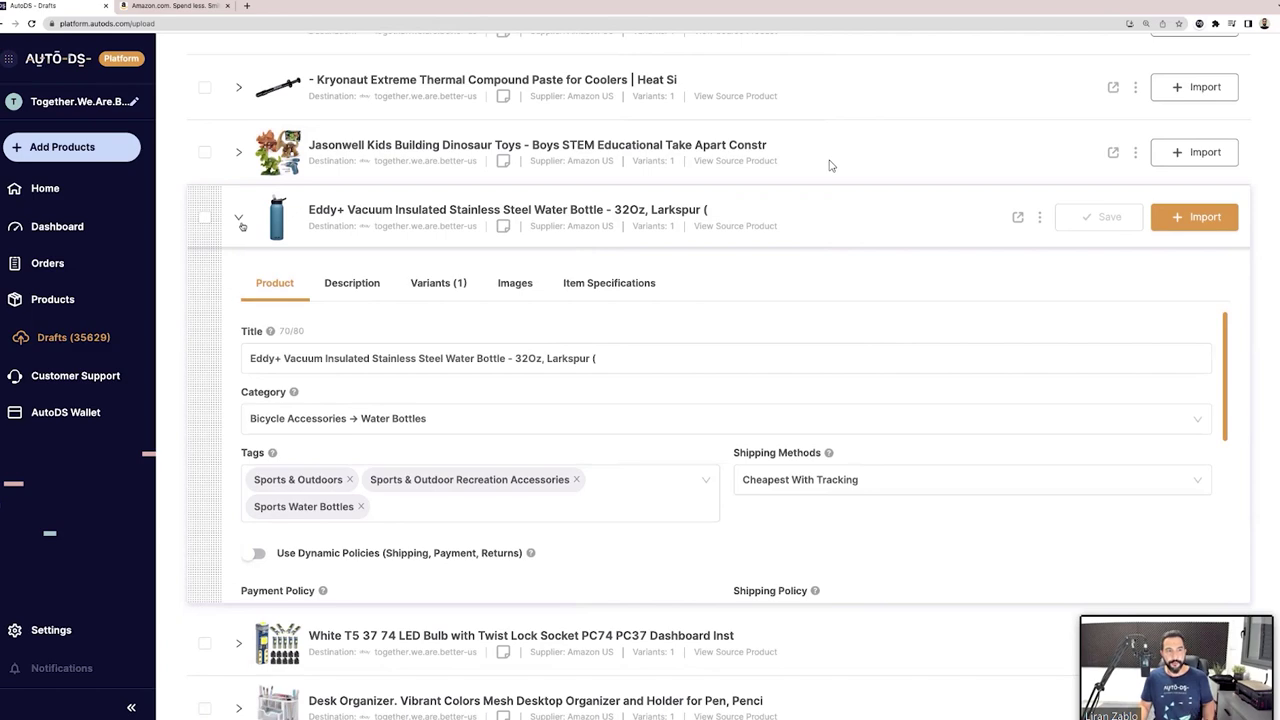
- Examine the wording of the full title in the Eddy+ water bottle draft's Title field
left_click(240, 222)
left_click(238, 220)
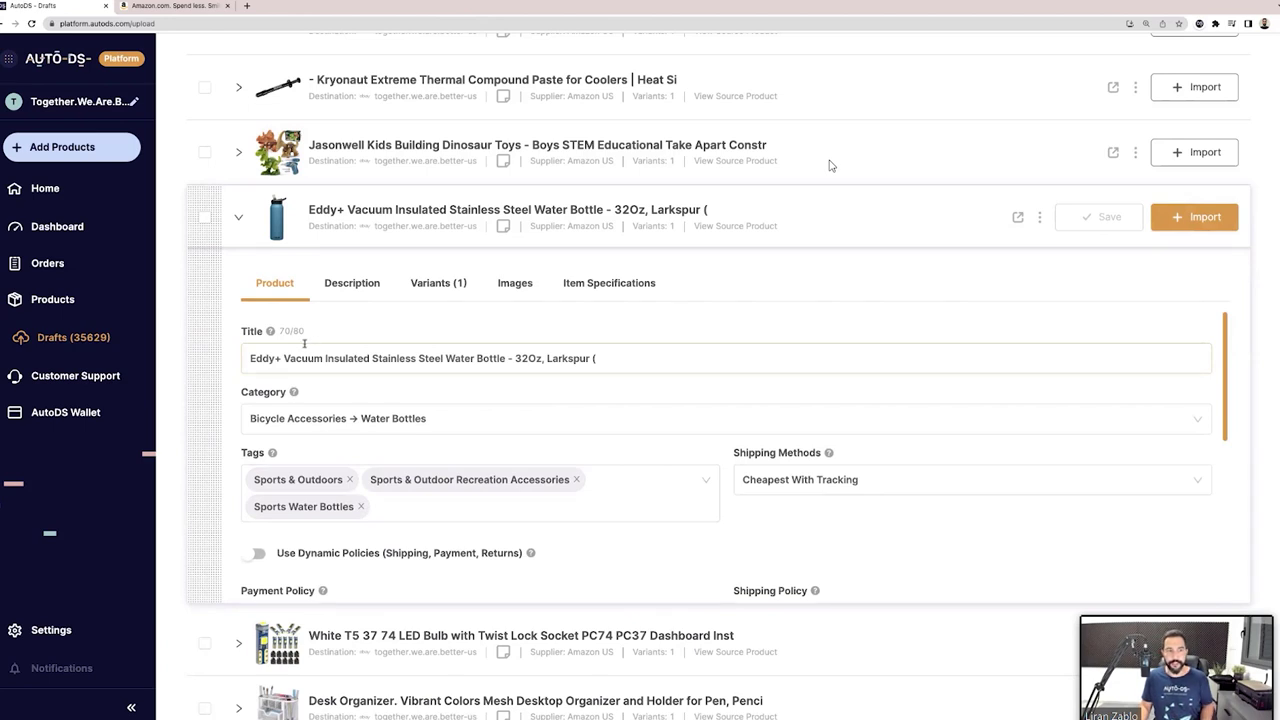
left_click_drag(282, 358, 390, 360)
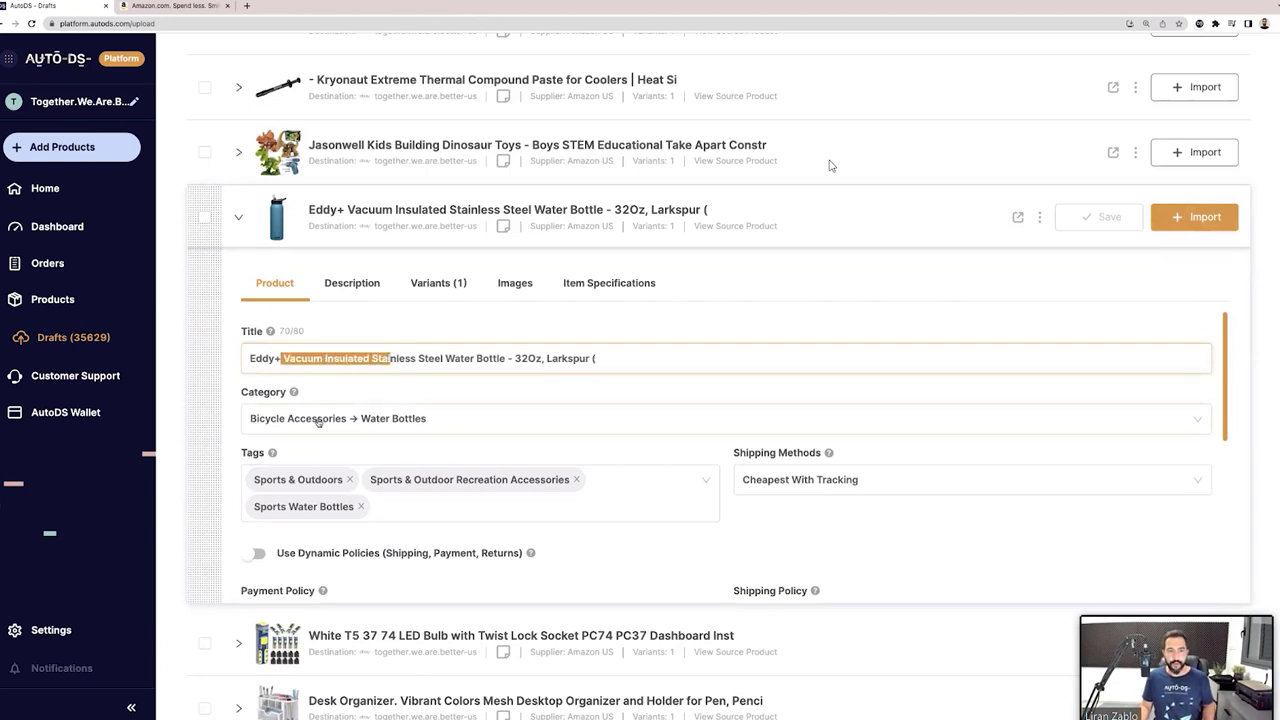
left_click(438, 363)
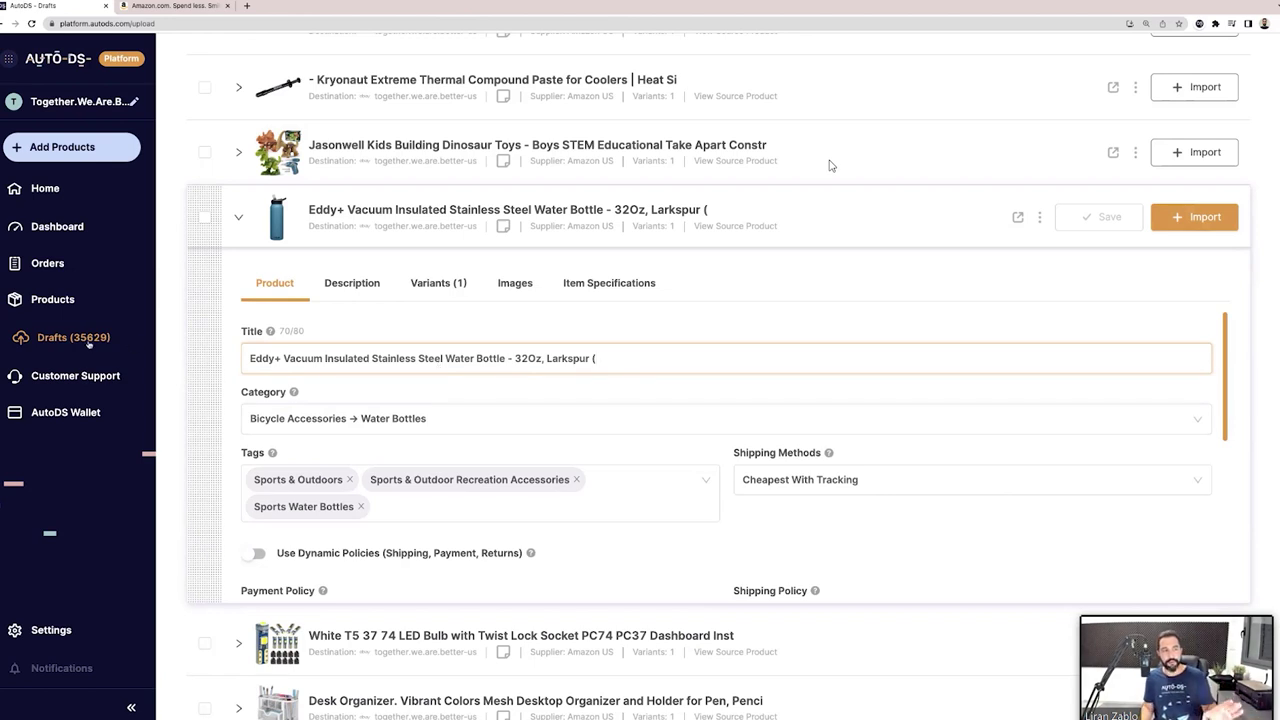
key("Home")
key("End")
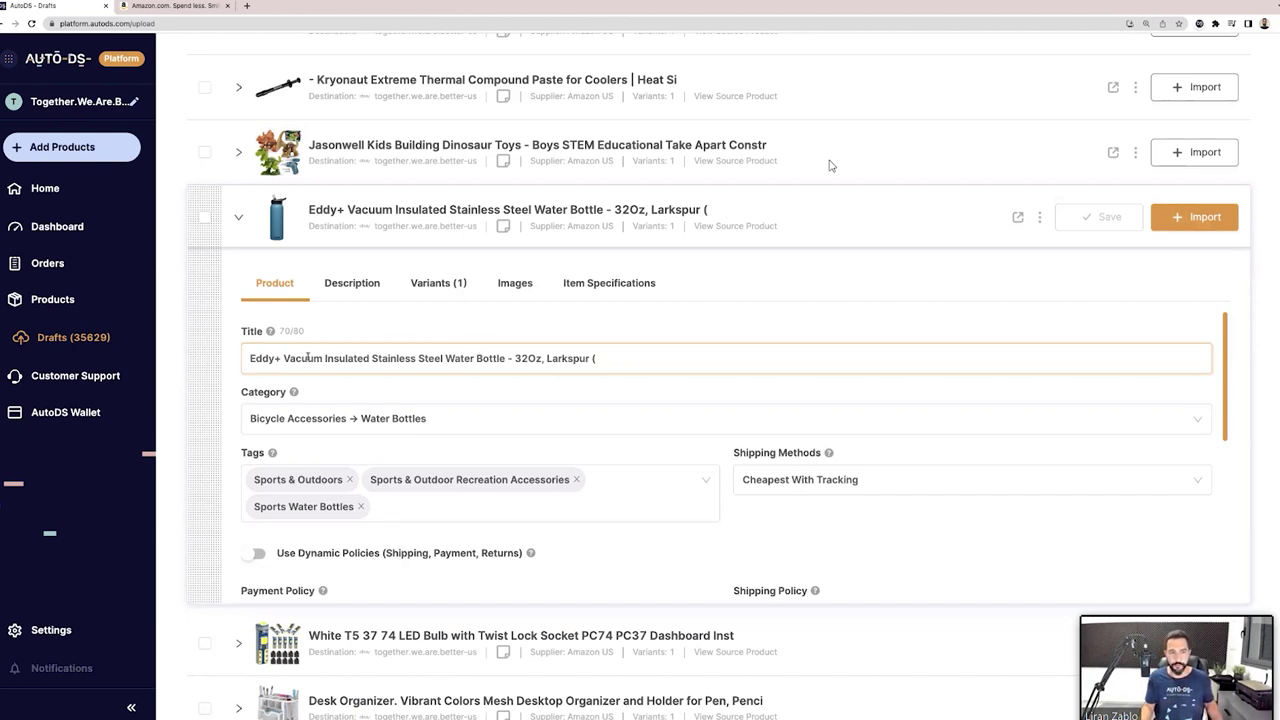
triple_click(621, 359)
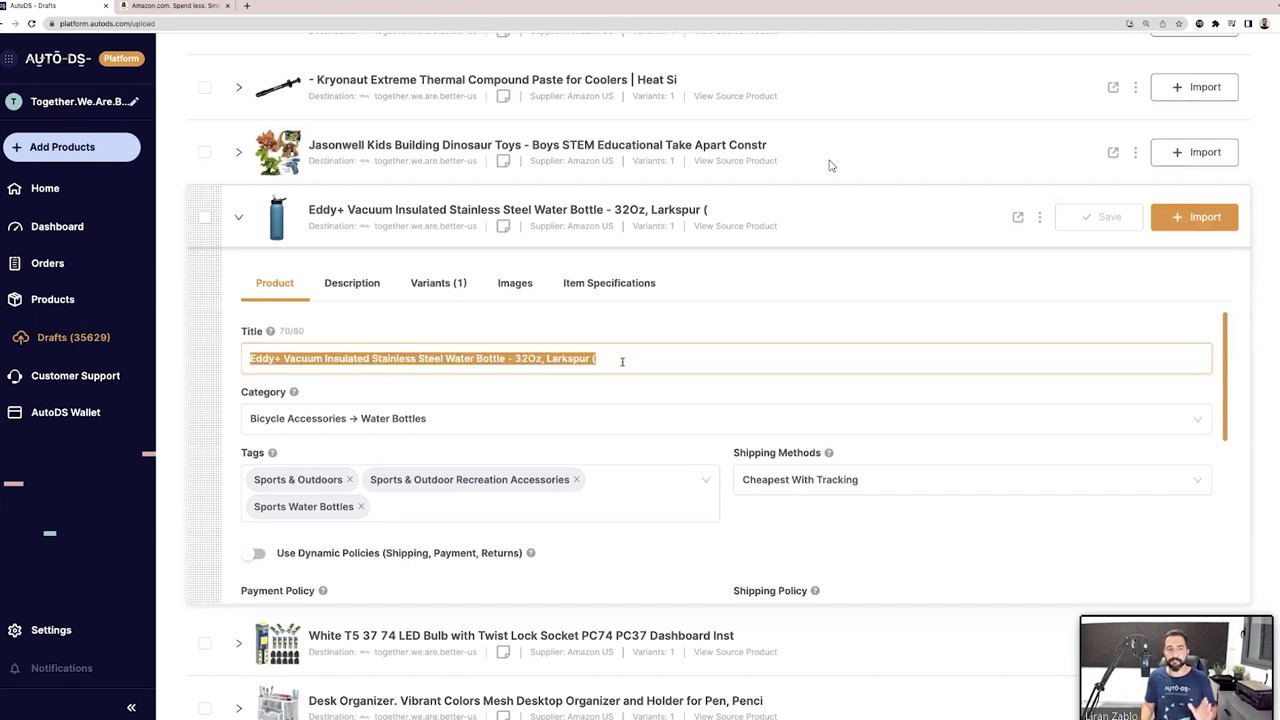
left_click(300, 335)
key("super+a")
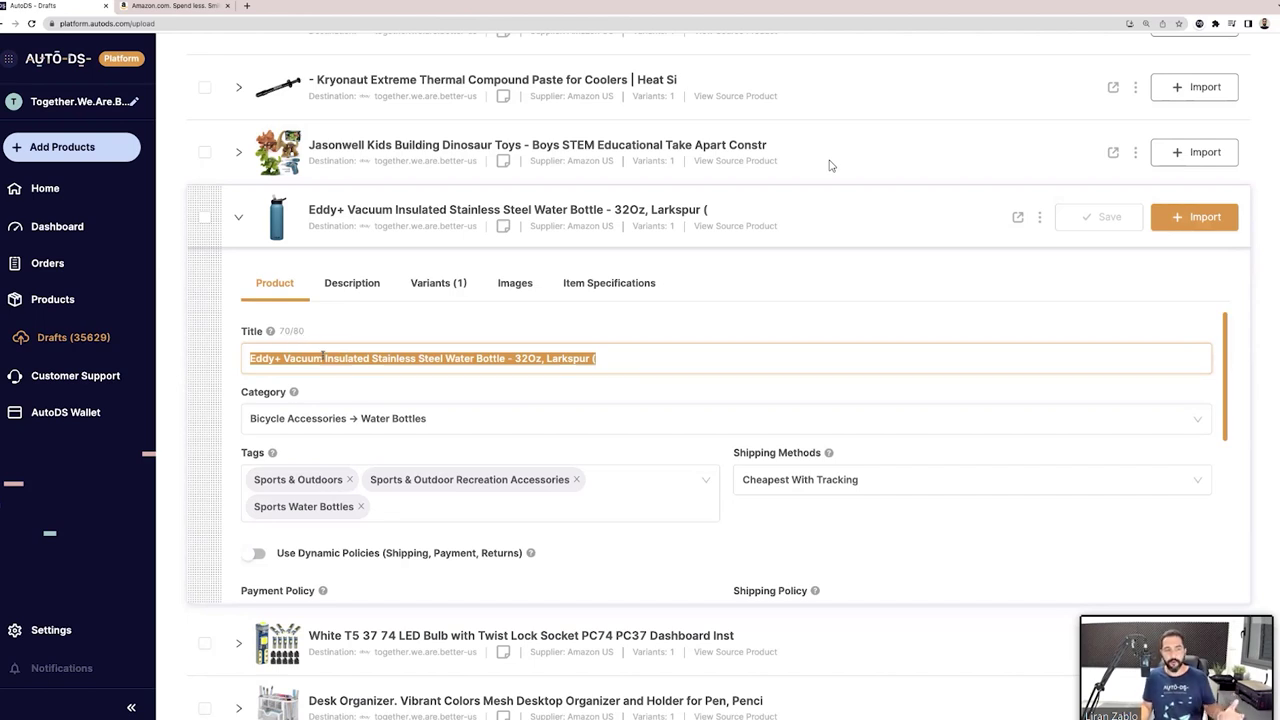
left_click(326, 358)
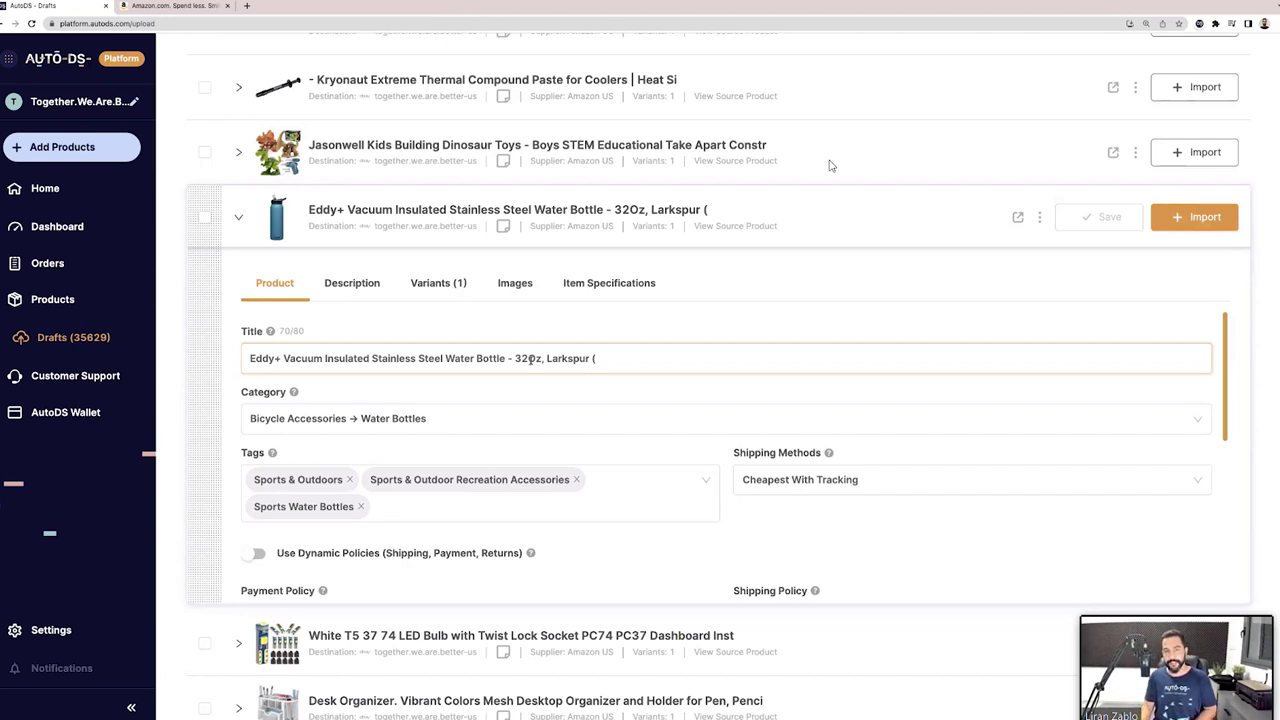
- Open the Eddy+ water bottle's source product on Amazon and examine its title, Amazon's Choice label and listing details
left_click(728, 228)
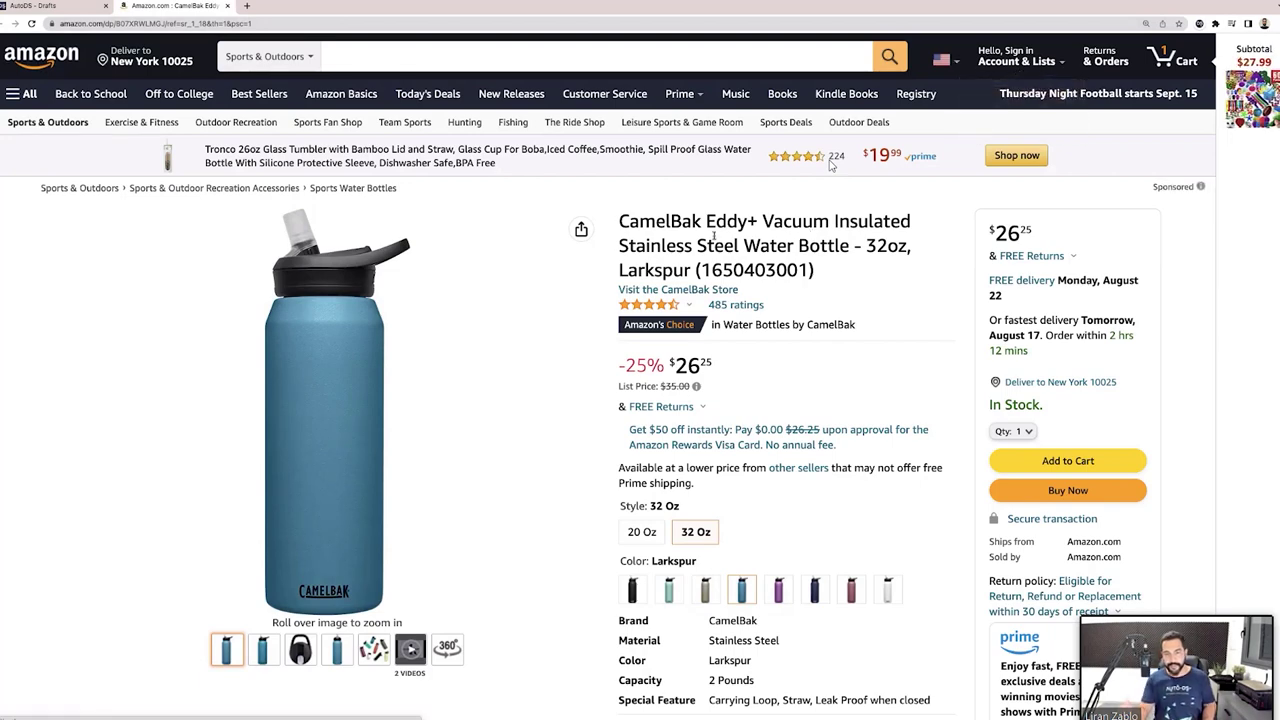
scroll(798, 266, "down", 1)
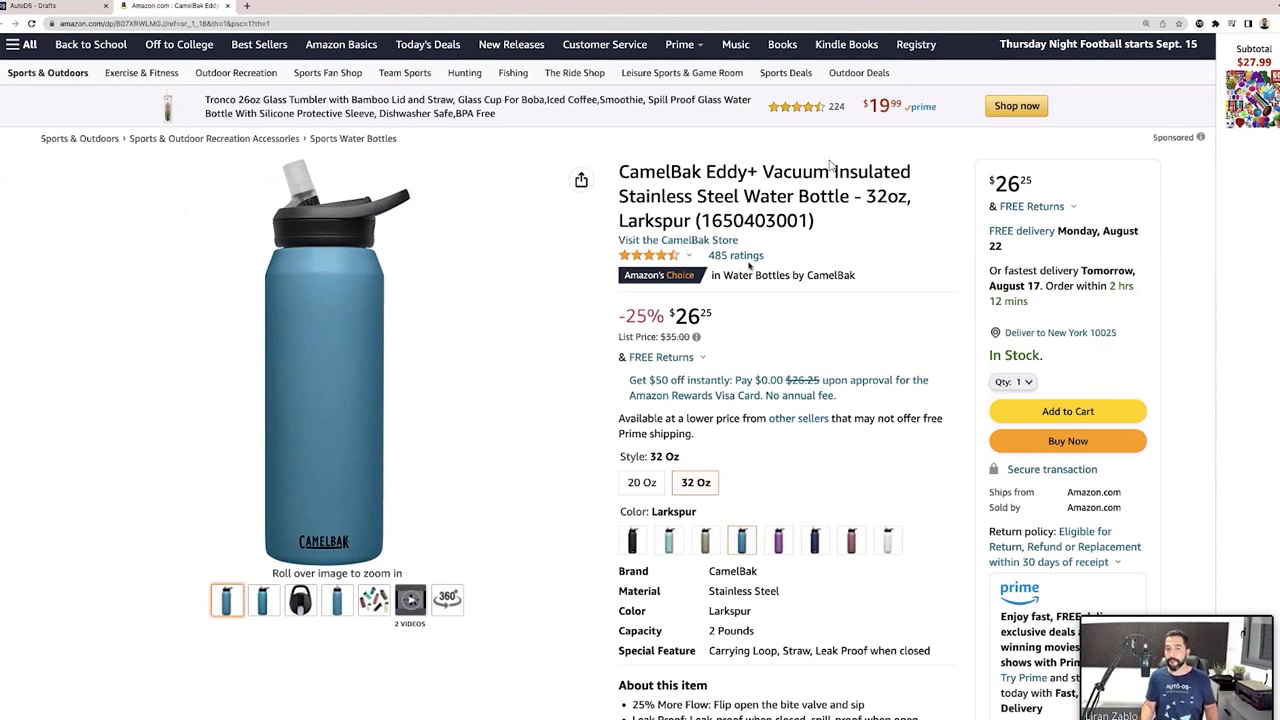
mouse_move(693, 270)
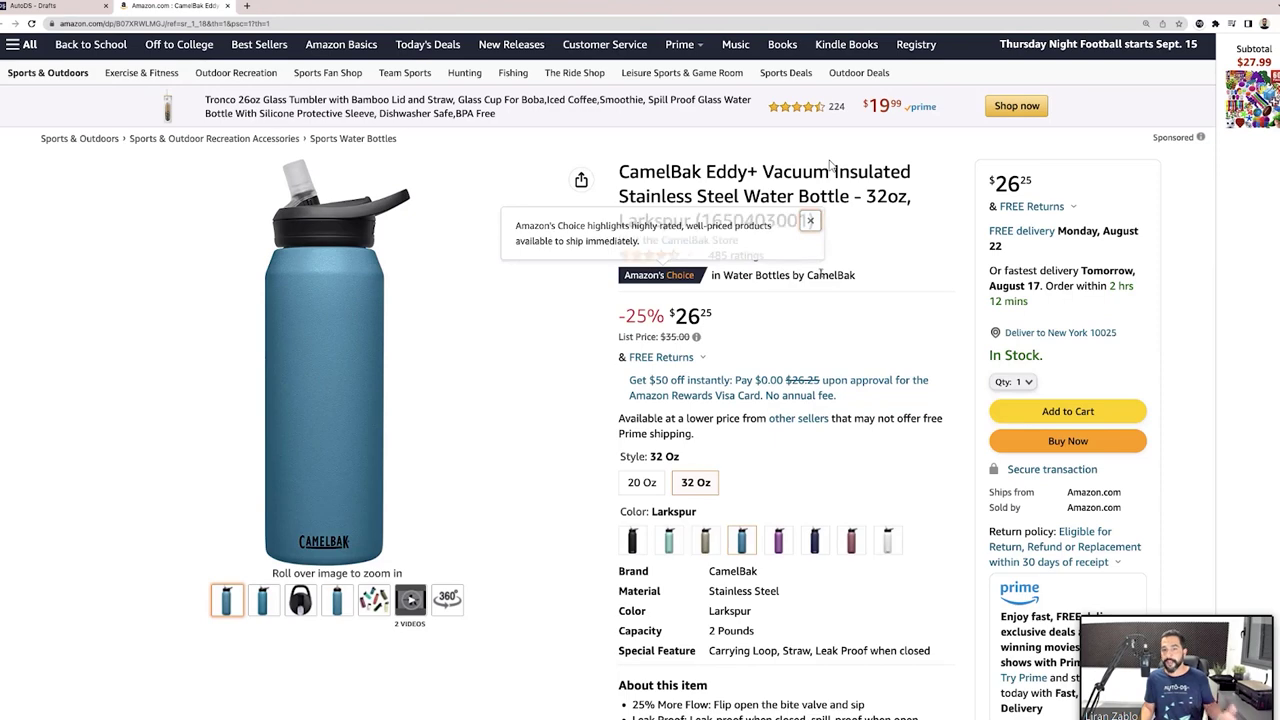
scroll(886, 290, "down", 1)
scroll(834, 259, "down", 3)
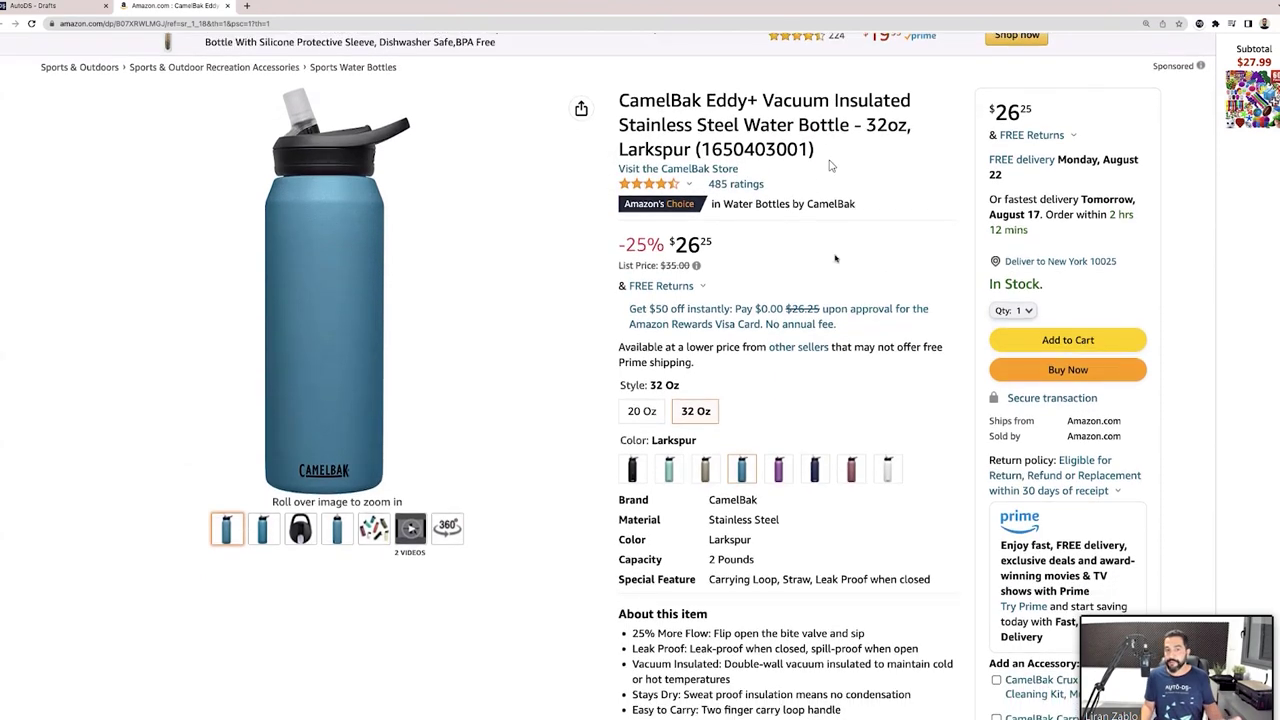
scroll(829, 163, "up", 4)
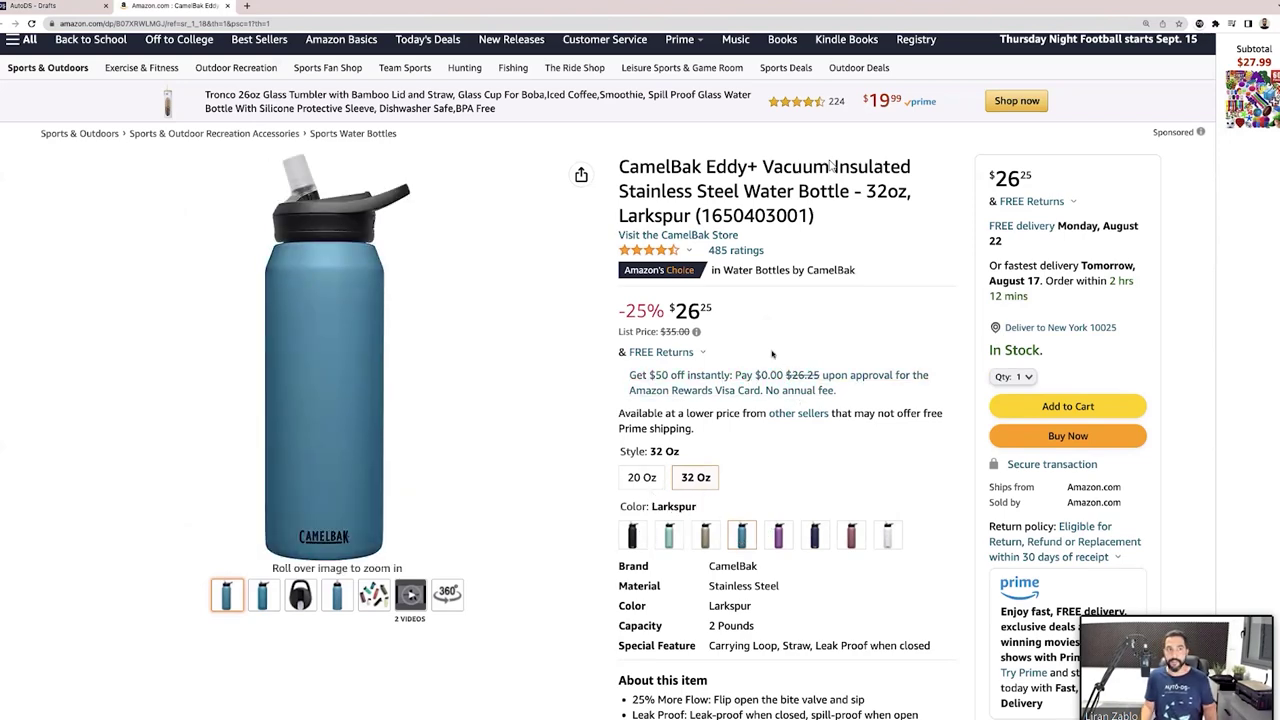
scroll(829, 164, "down", 1)
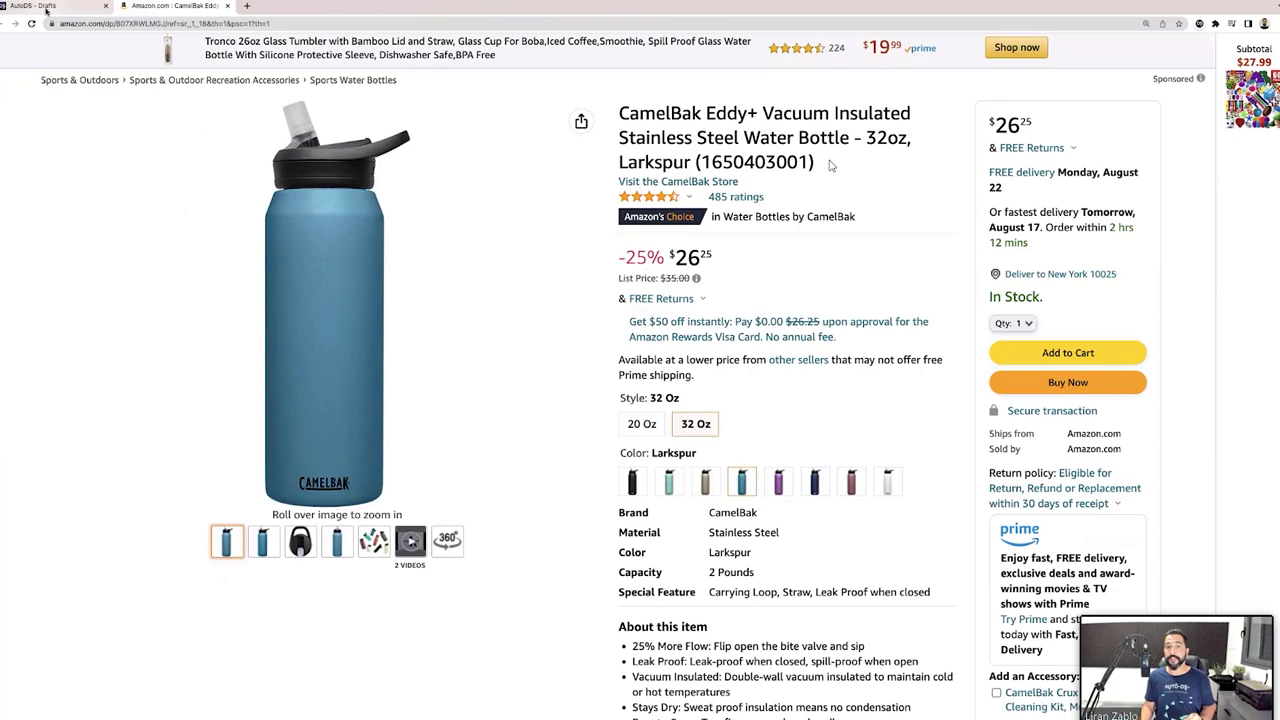
- Compare the AutoDS draft title with the Amazon title, focusing on the brand words CamelBak Eddy+
left_click(40, 6)
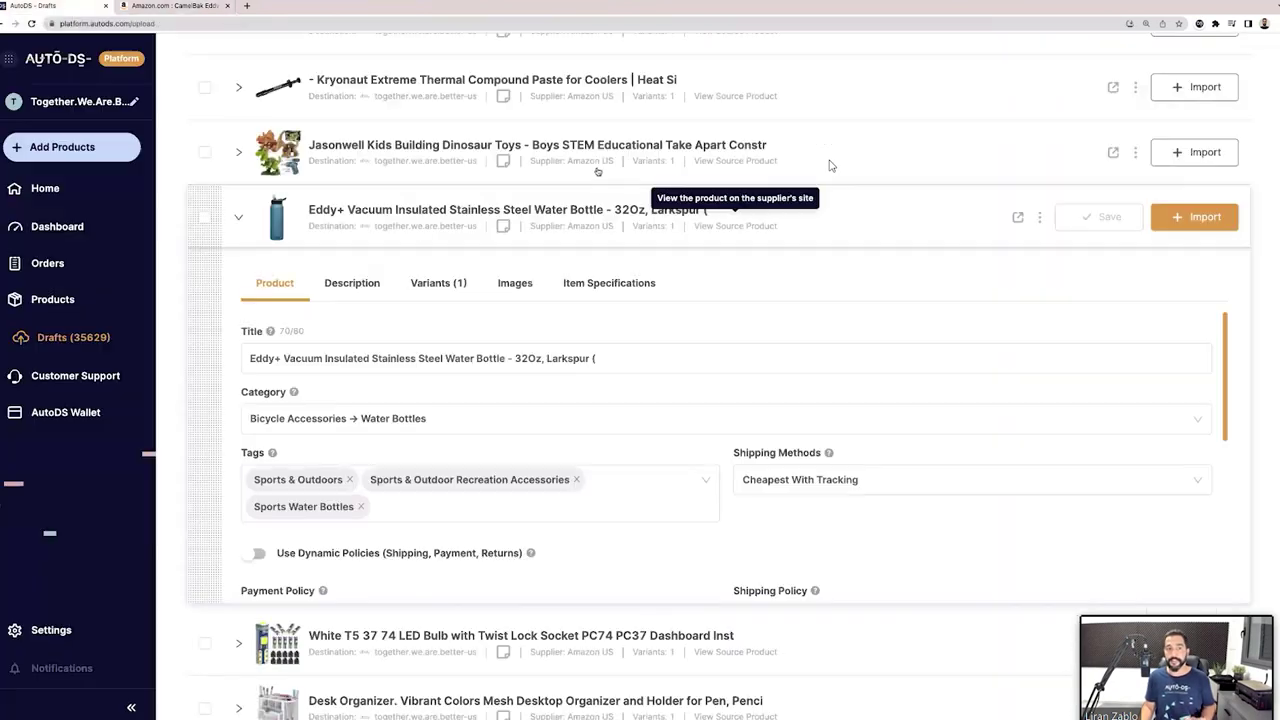
double_click(268, 359)
left_click(281, 358)
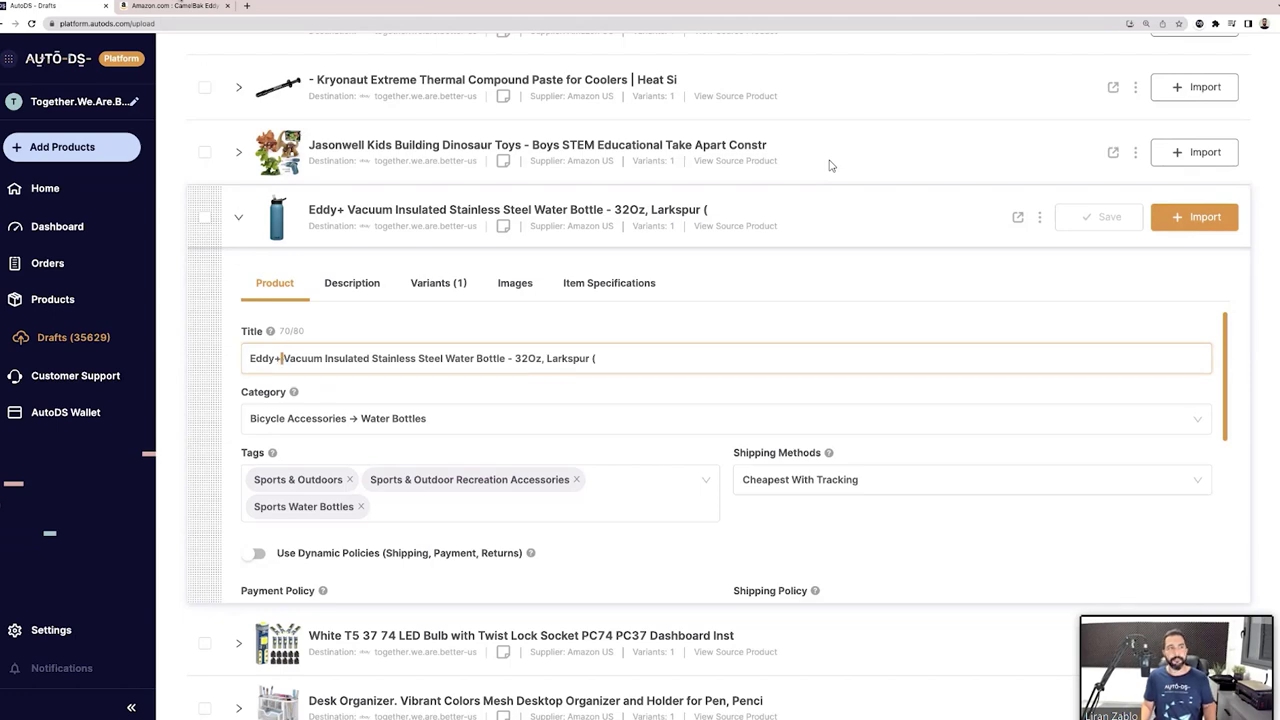
key("ctrl+Tab")
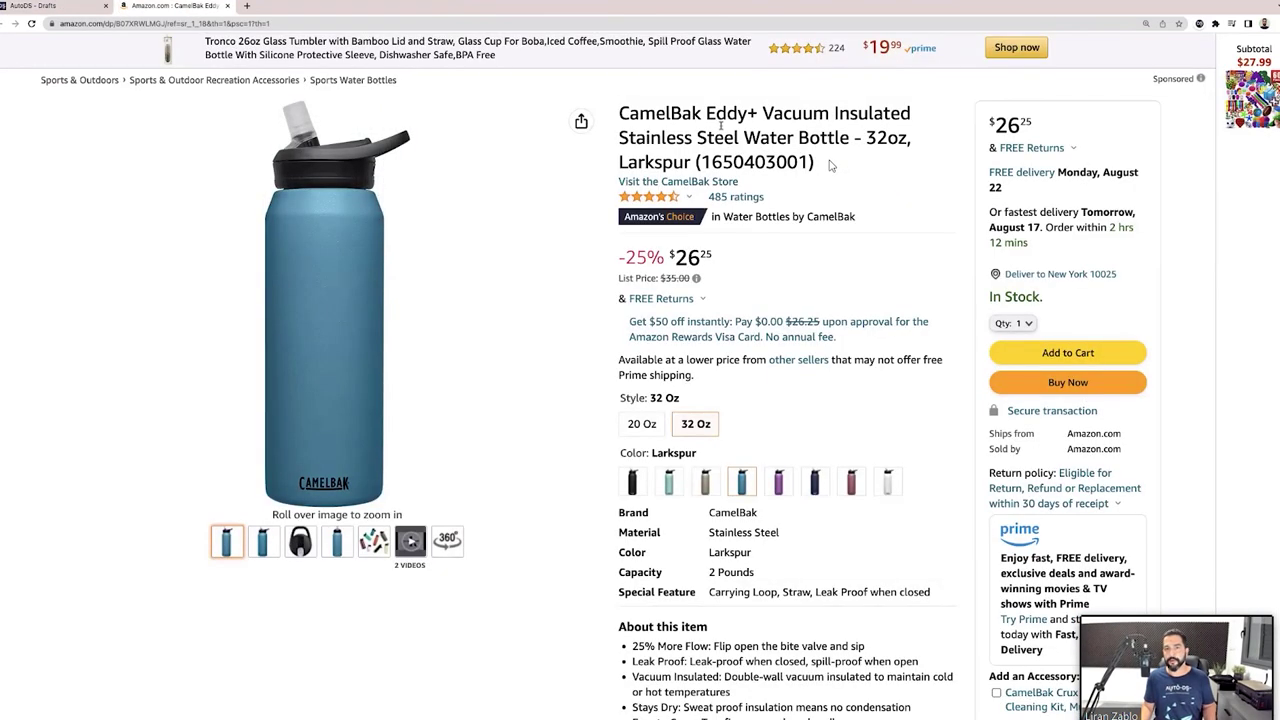
double_click(655, 113)
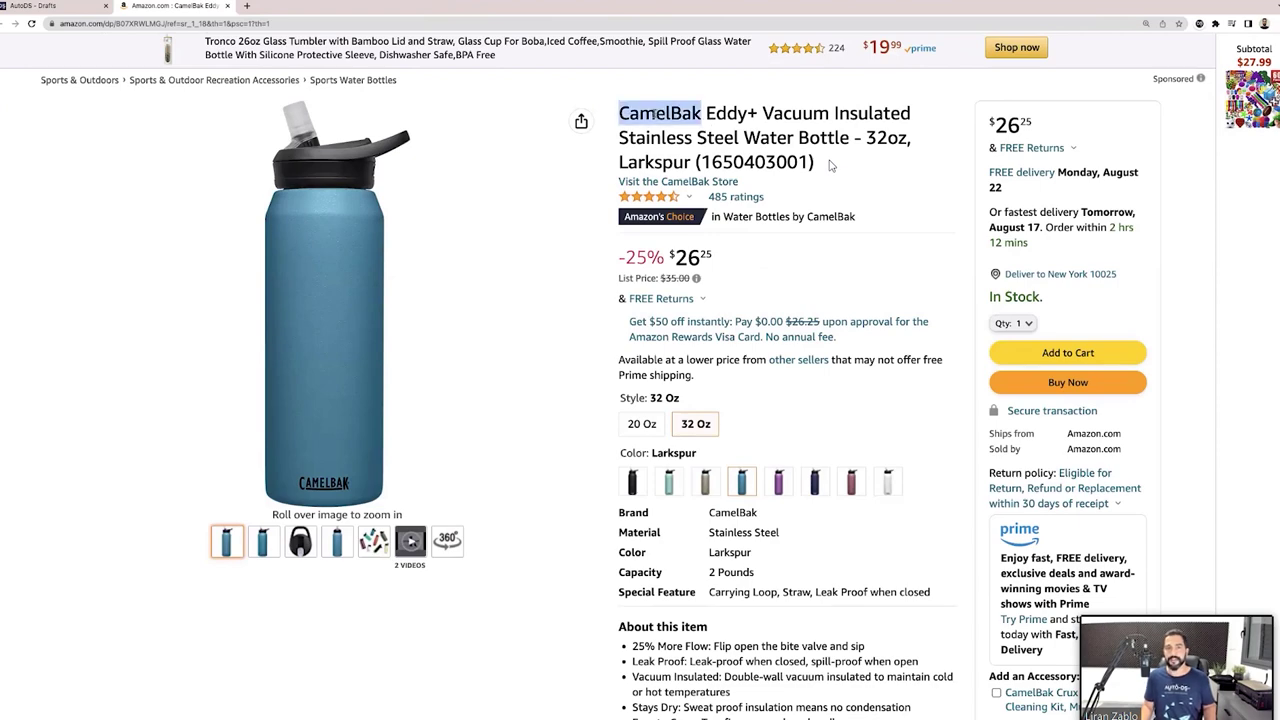
left_click_drag(655, 113, 756, 113)
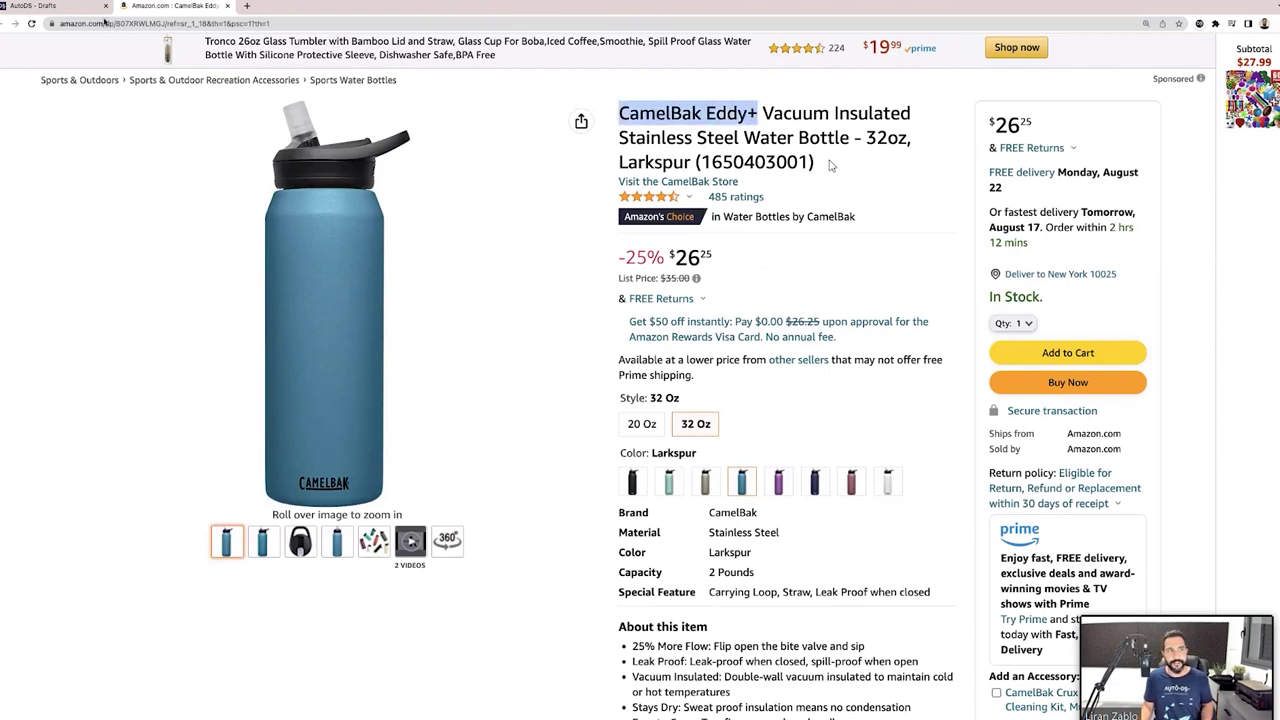
- Switch back to the AutoDS drafts and delete the brand word Eddy+ from the start of the water bottle's title
key("ctrl+shift+Tab")
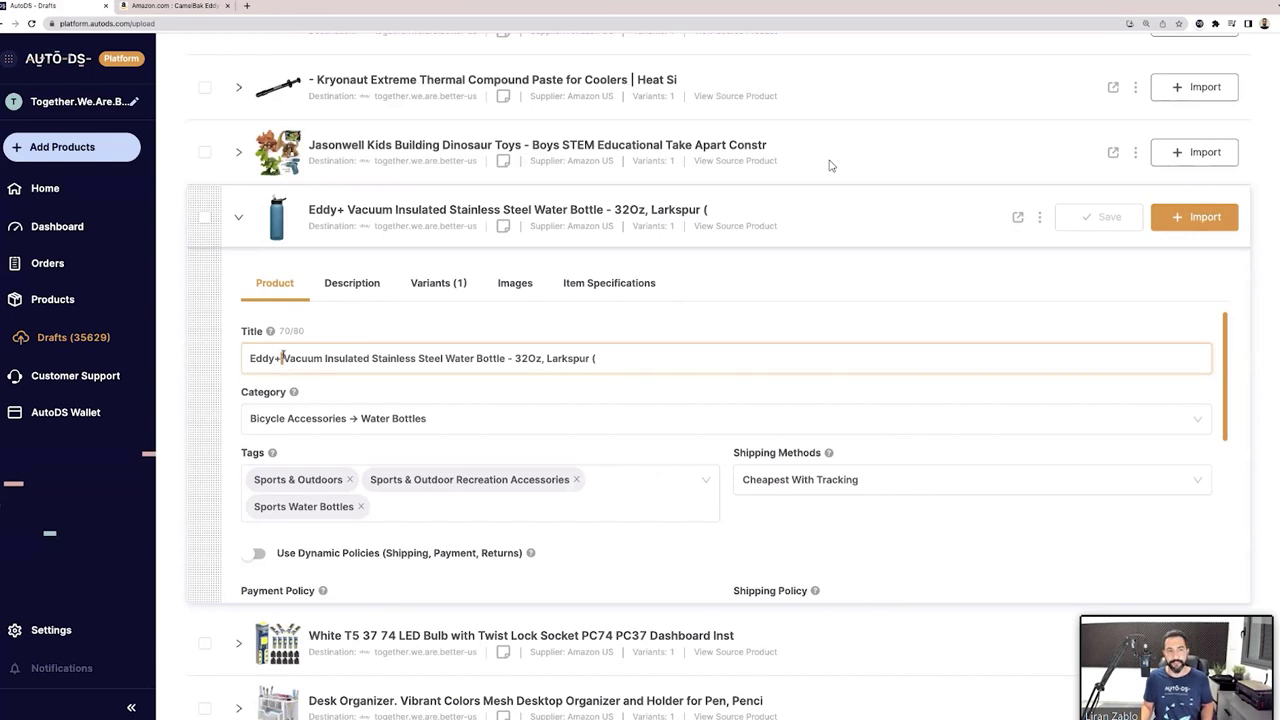
left_click_drag(282, 358, 249, 358)
key("BackSpace")
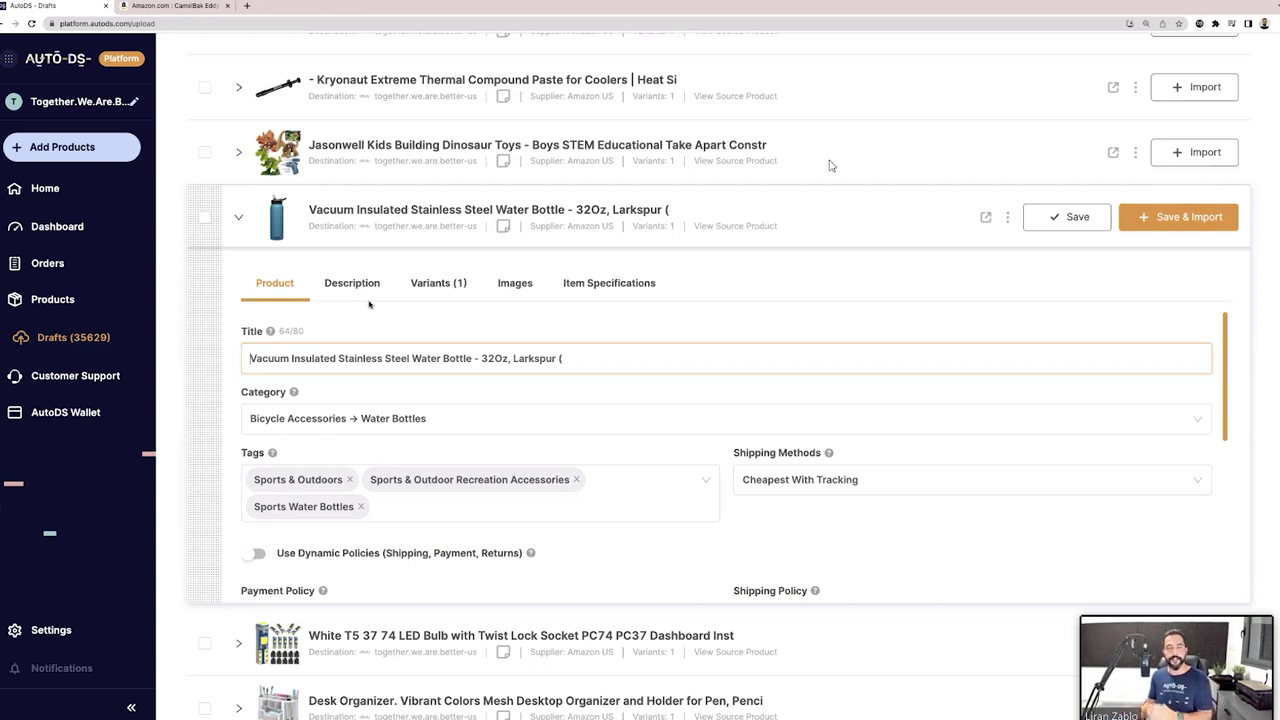
- Reorder the first words of the water bottle draft's title so that it begins with Insulated Vacuum
double_click(303, 360)
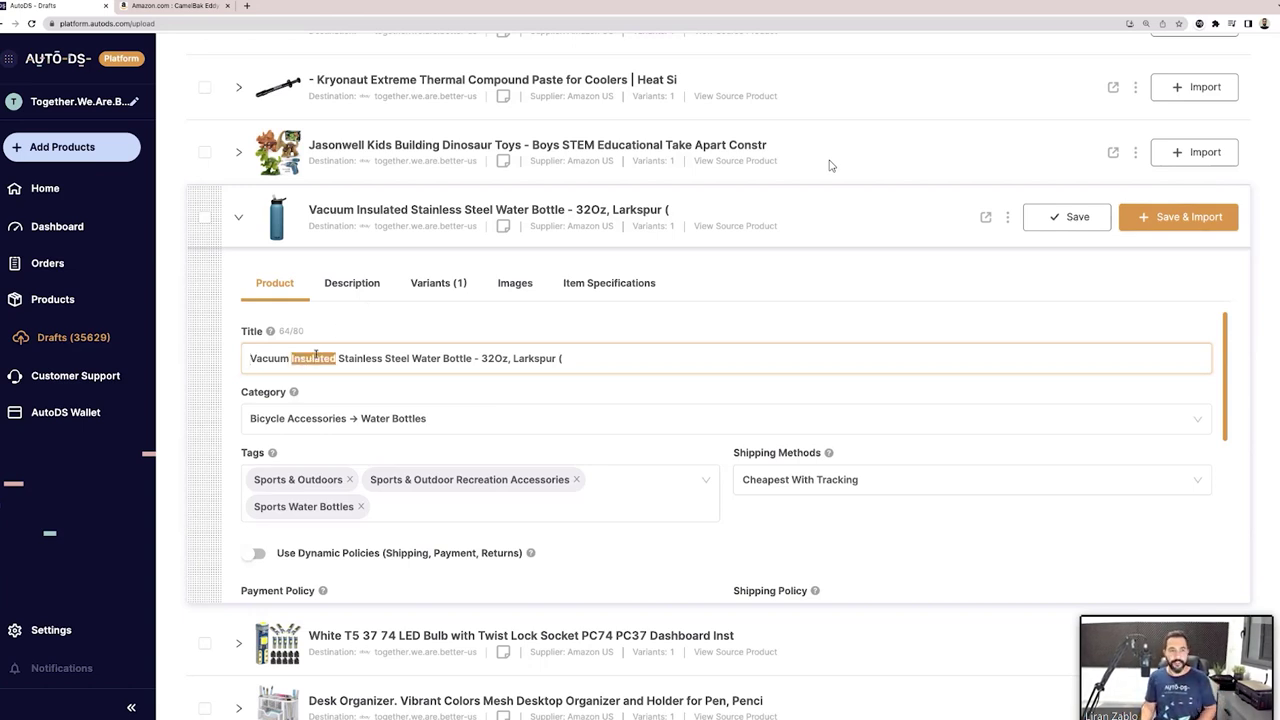
double_click(353, 358)
double_click(398, 358)
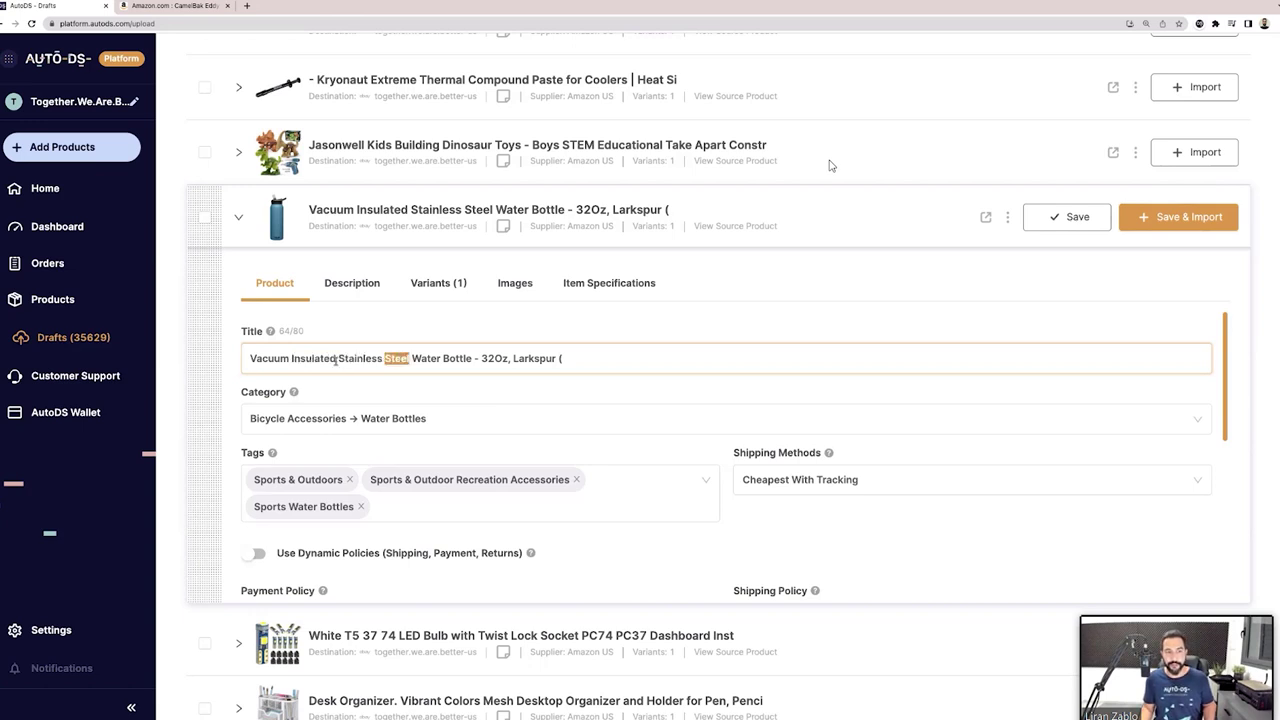
double_click(425, 358)
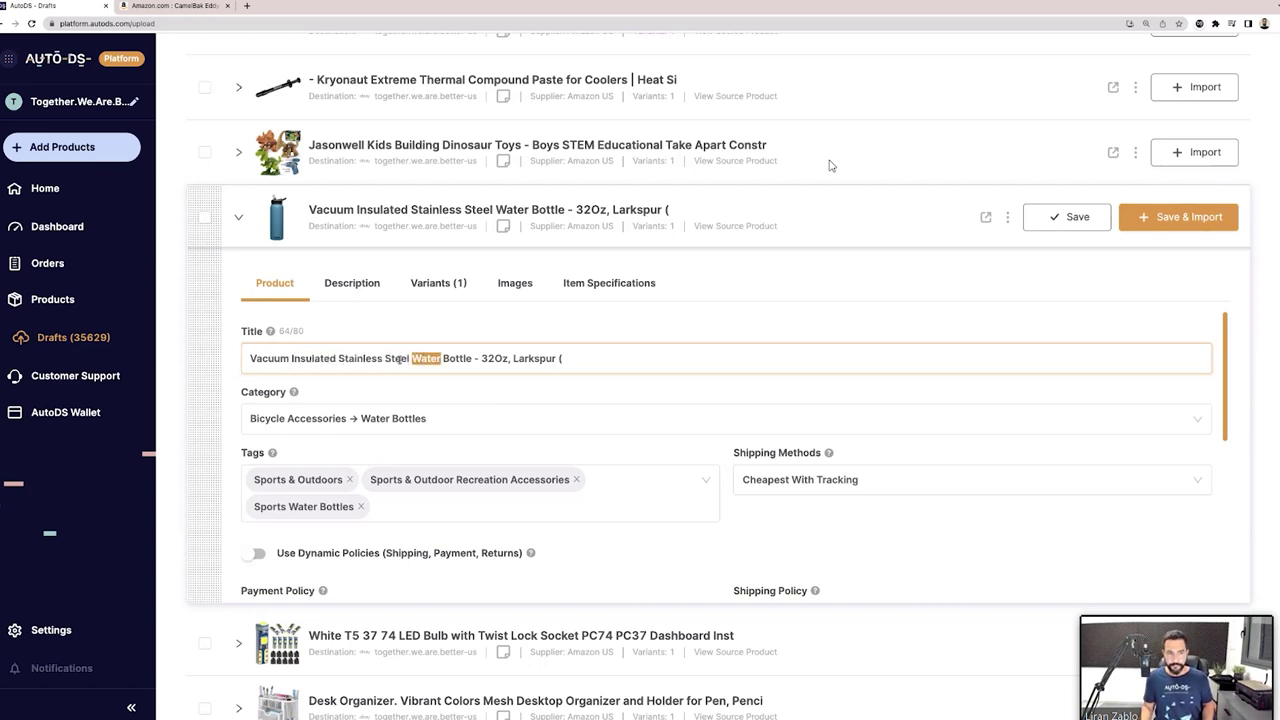
double_click(315, 359)
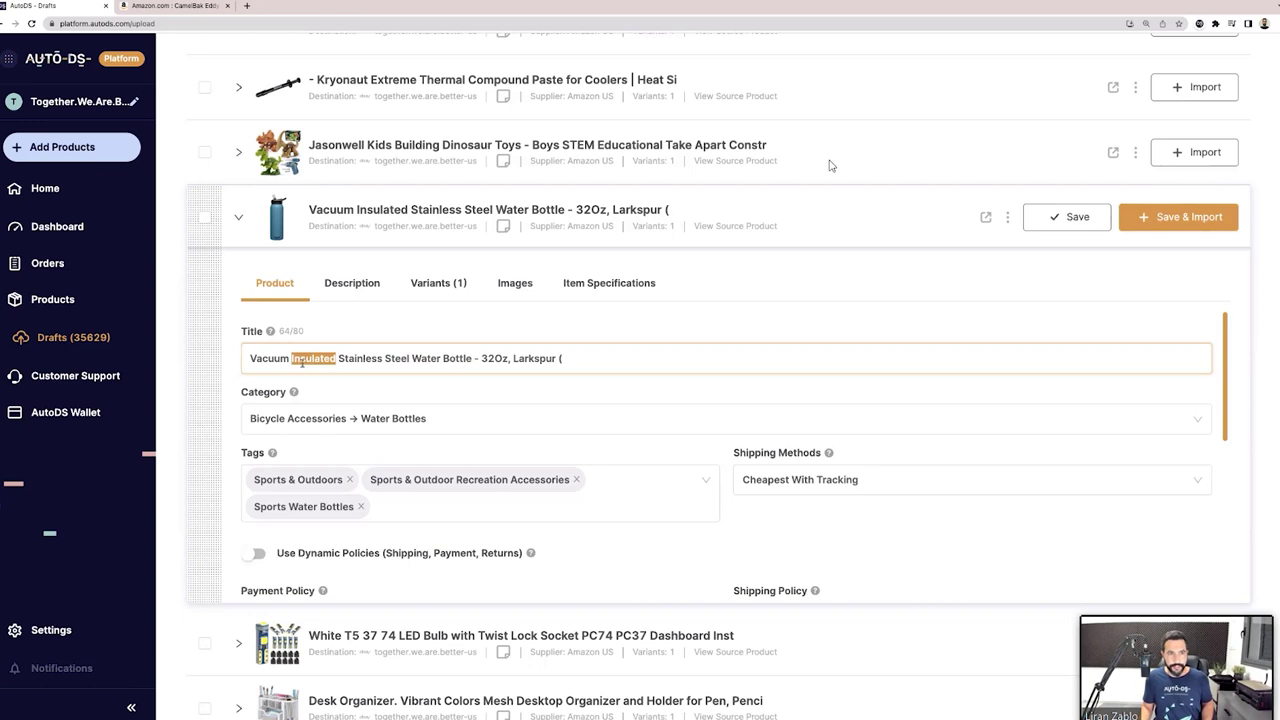
key("BackSpace")
type("Insulated. Vacuum")
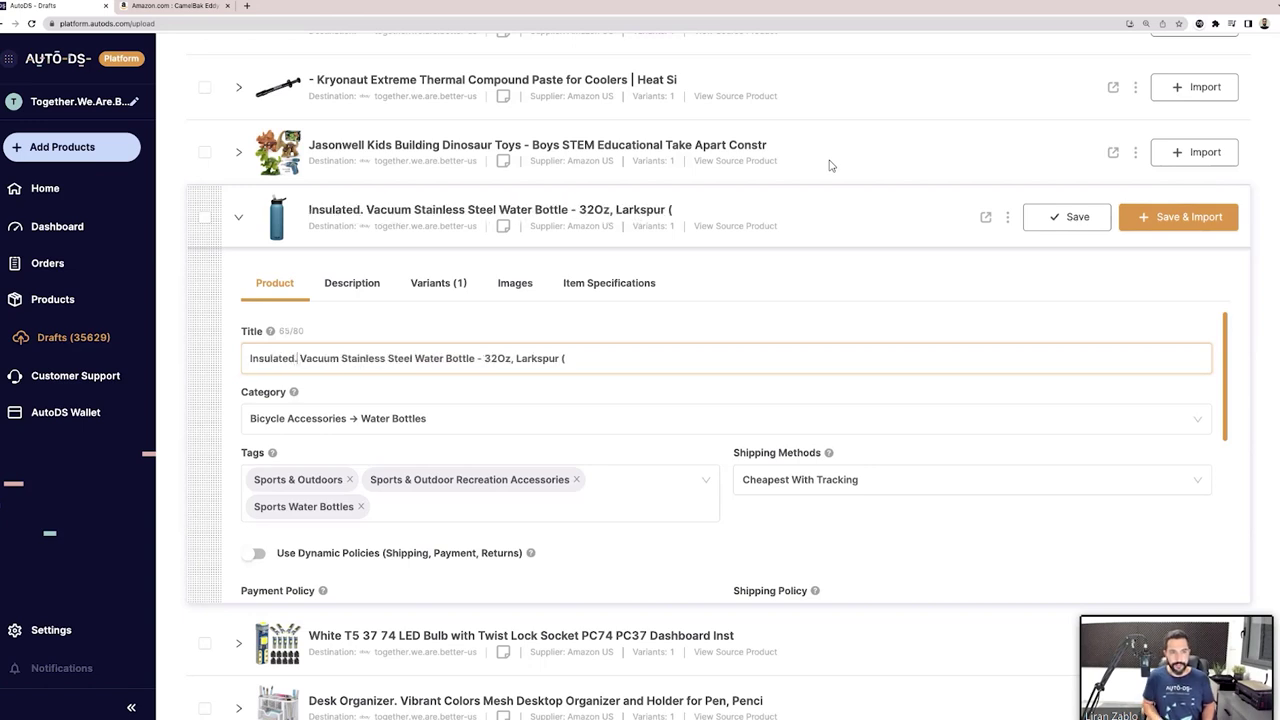
key("BackSpace")
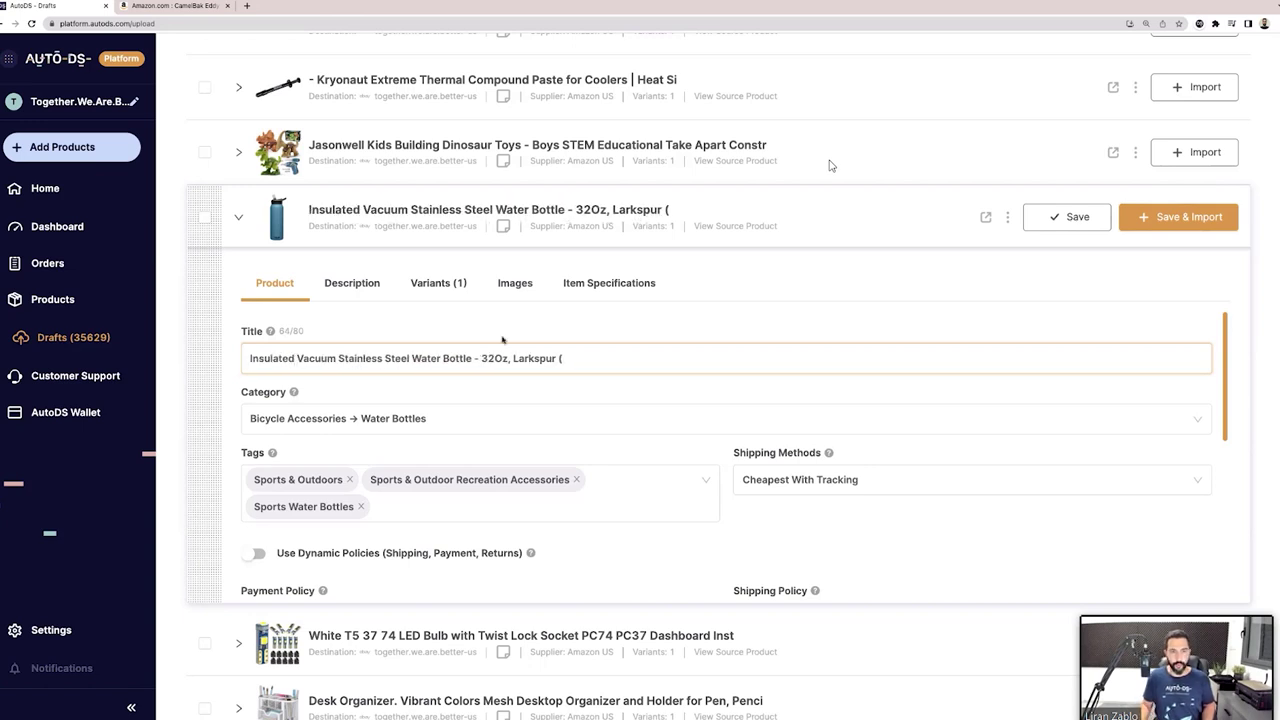
- Move the words Water Bottle in the draft title to directly after Insulated
left_click_drag(423, 360, 476, 359)
key("ctrl+c")
key("BackSpace")
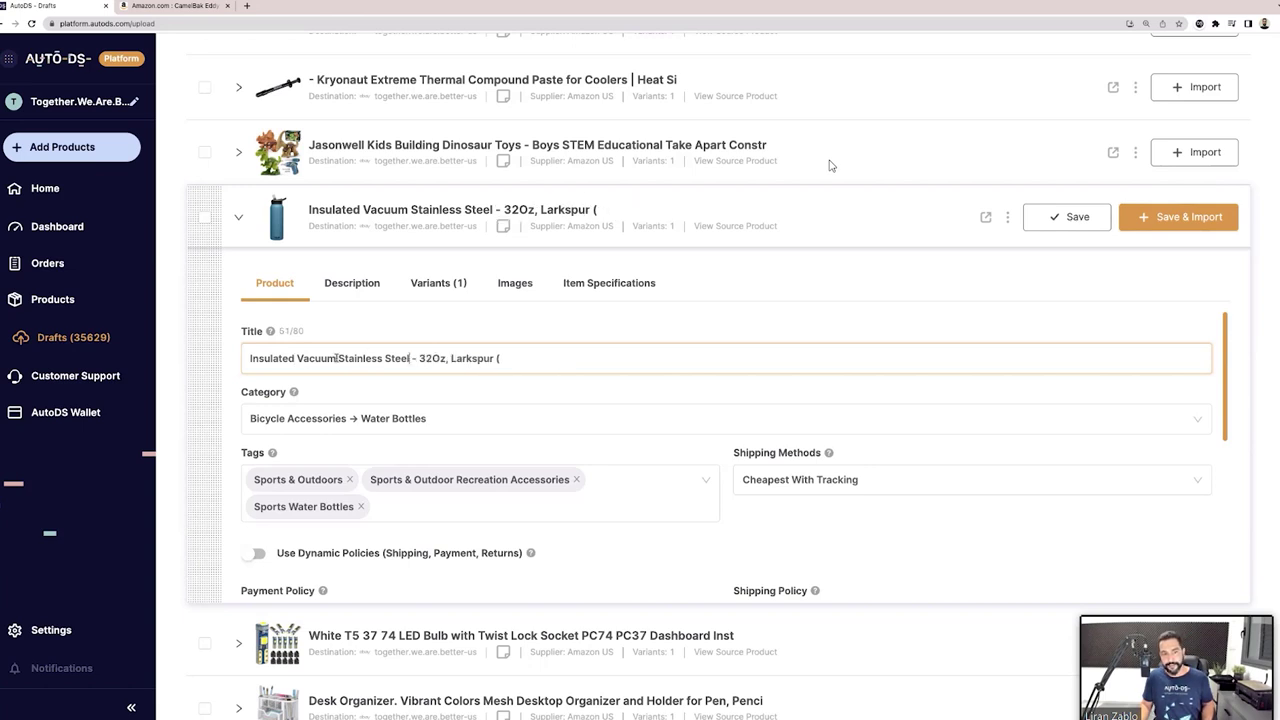
left_click(298, 358)
key("ctrl+v")
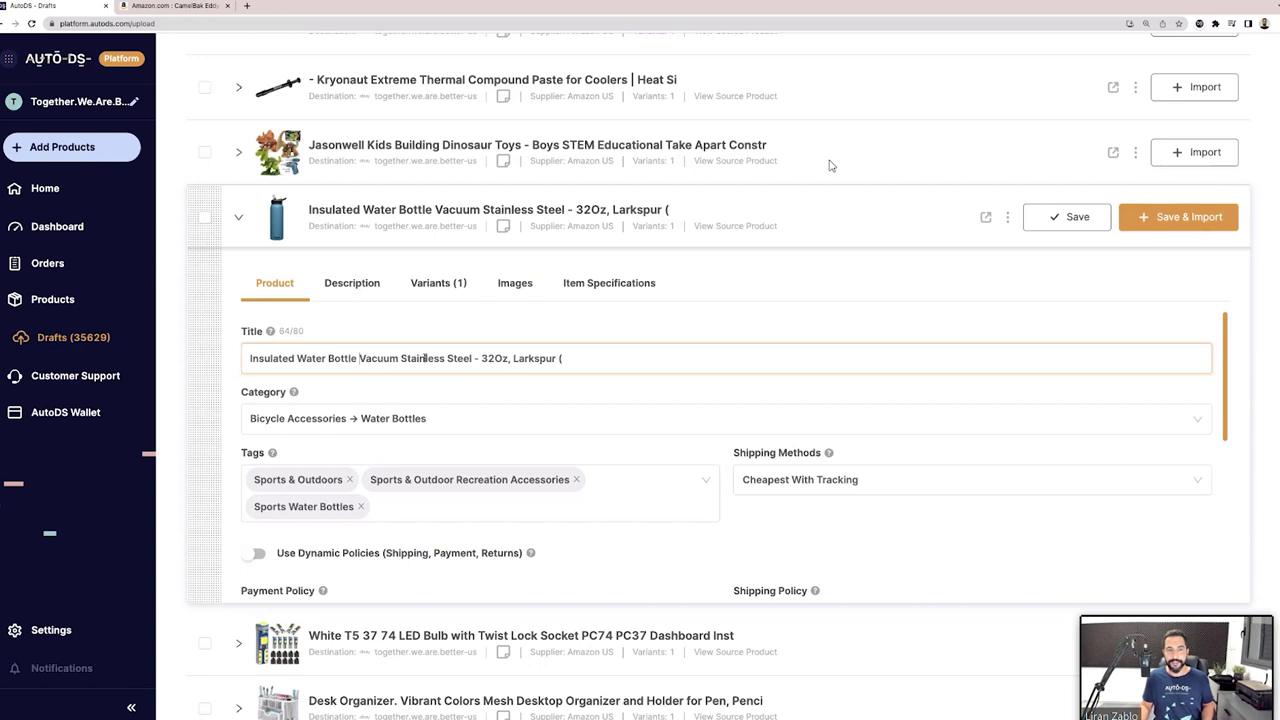
- Move the word Vacuum in the draft title to directly after Stainless Steel
double_click(377, 358)
key("BackSpace")
key("BackSpace")
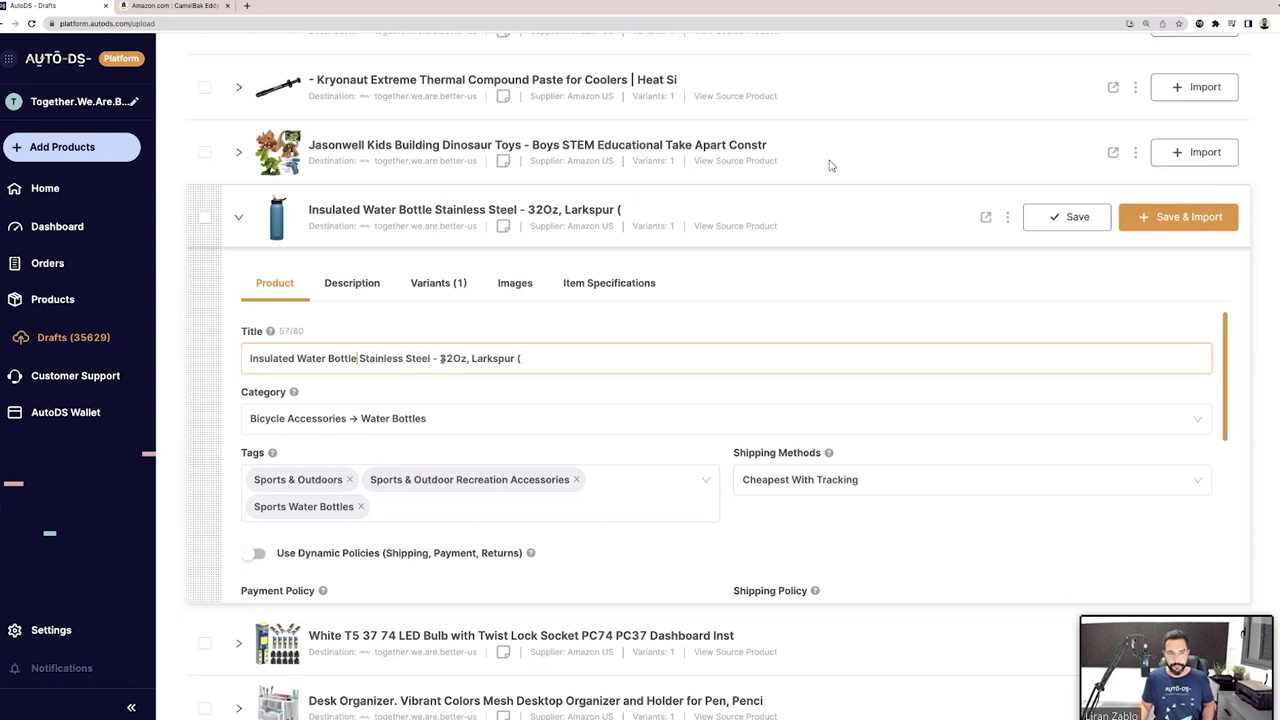
key("ctrl+z")
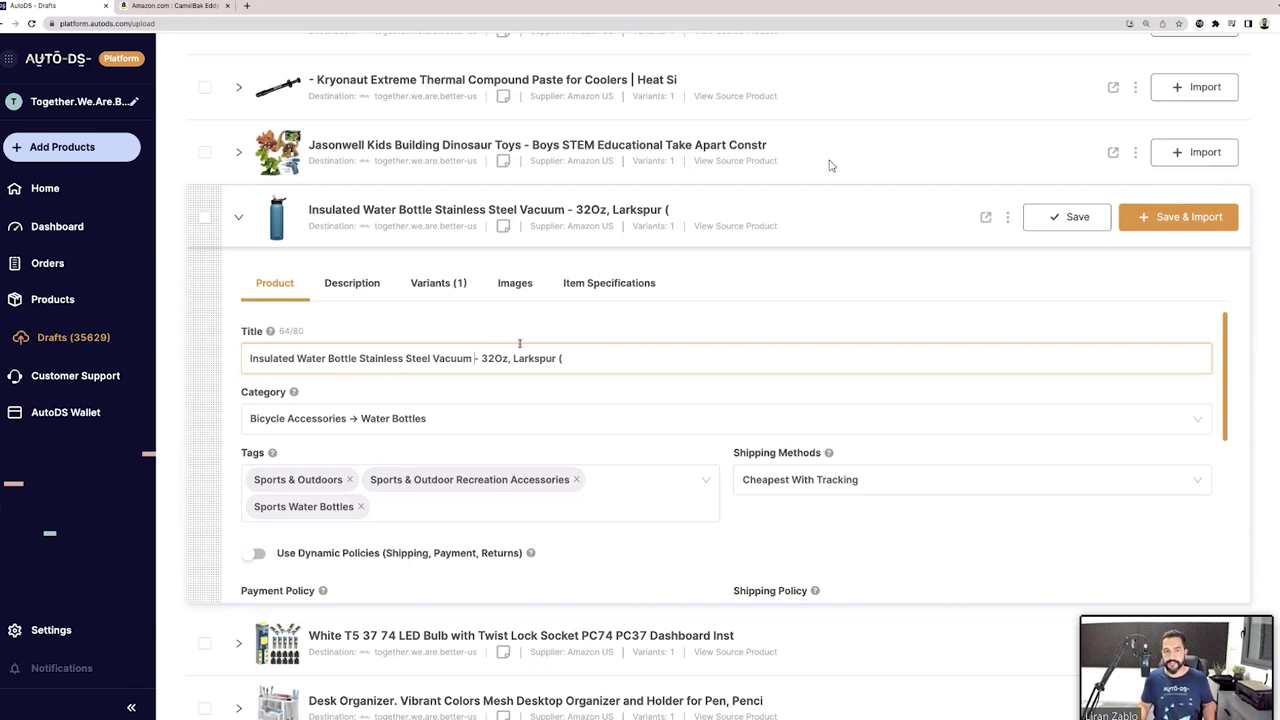
- Finish the draft title as "Insulated Water Bottle Stainless Steel Vacuum 32 Oz", removing the dash and the trailing Larkspur text
key("BackSpace")
key("BackSpace")
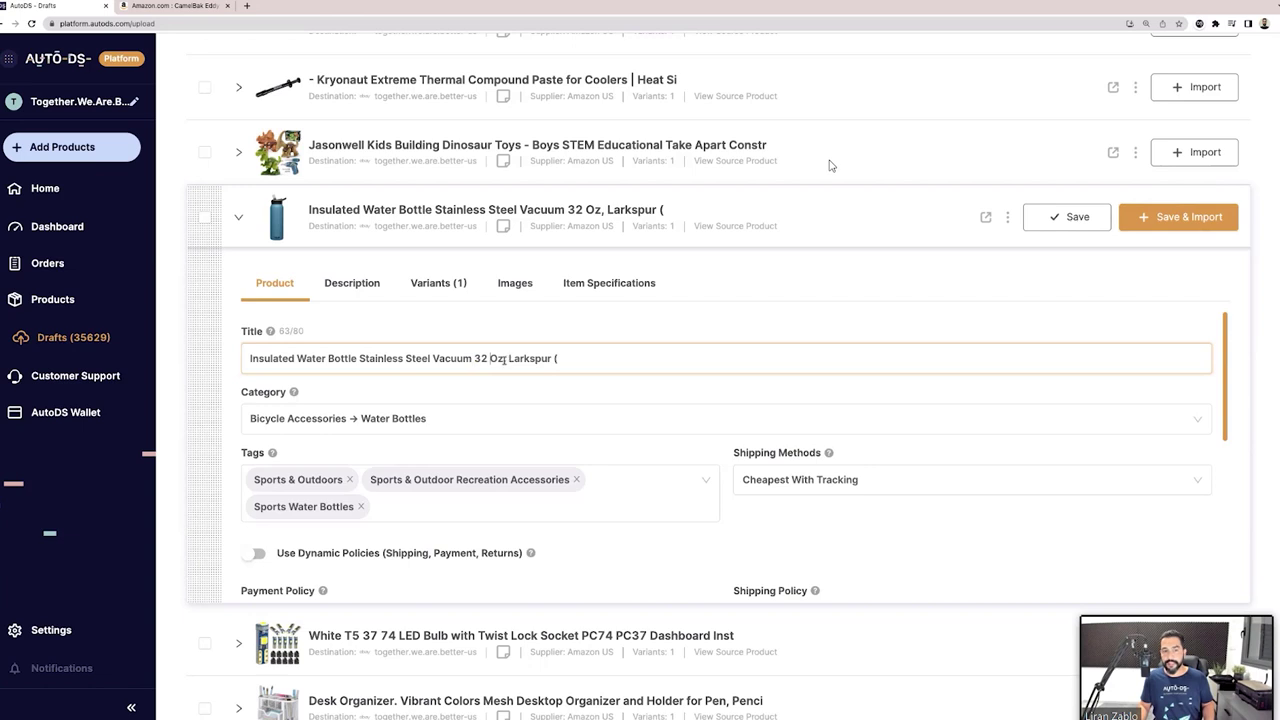
left_click_drag(505, 358, 602, 363)
key("BackSpace")
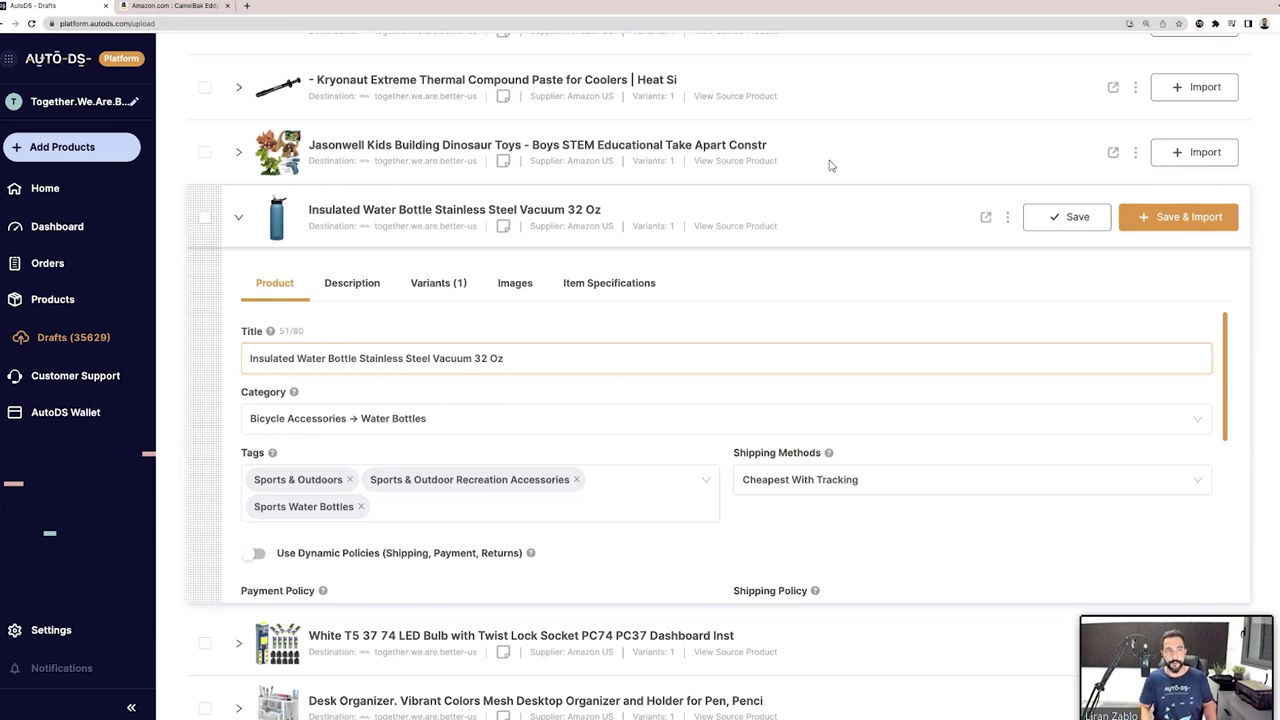
- Switch to the Amazon listing and check the word Larkspur in the source product's title
left_click(195, 10)
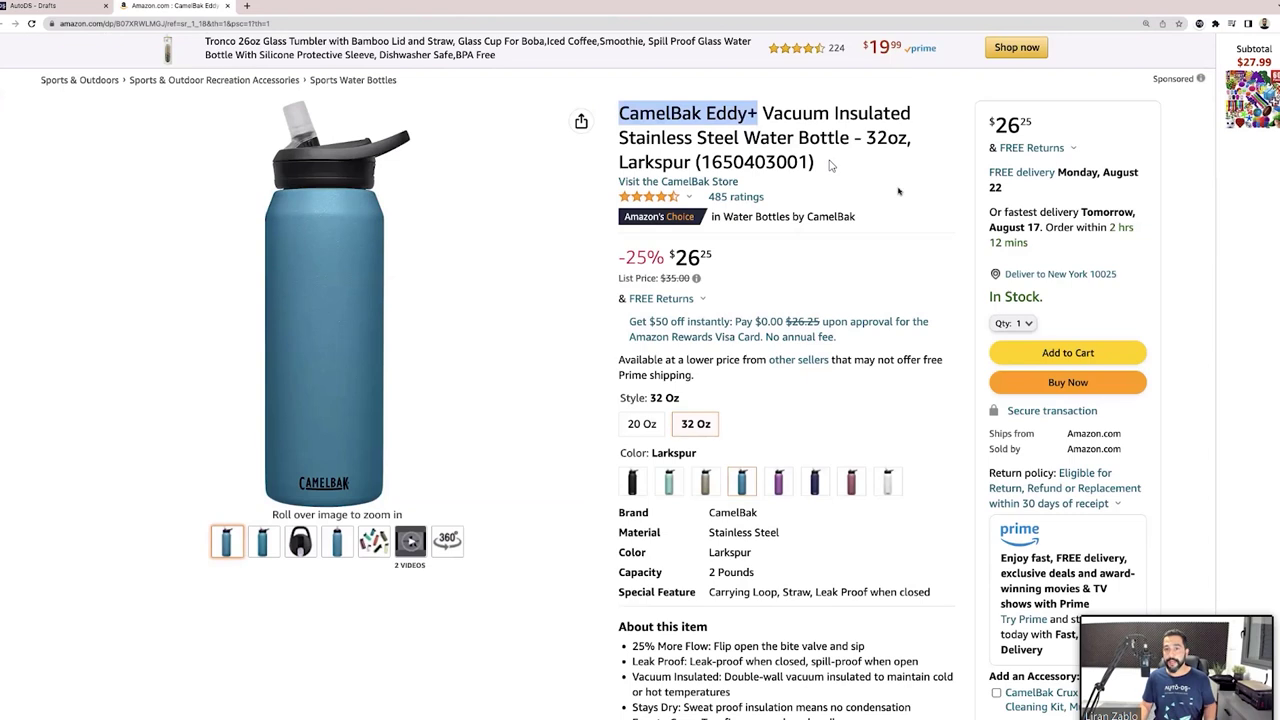
left_click(858, 170)
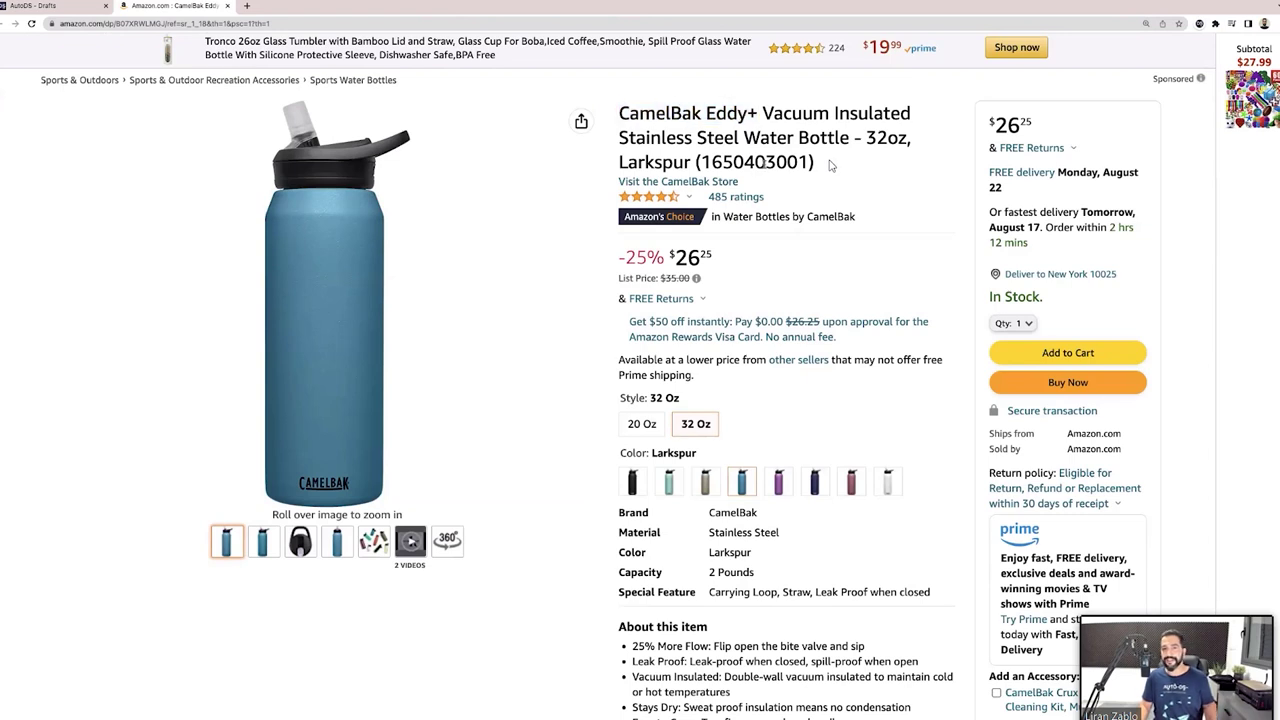
double_click(648, 162)
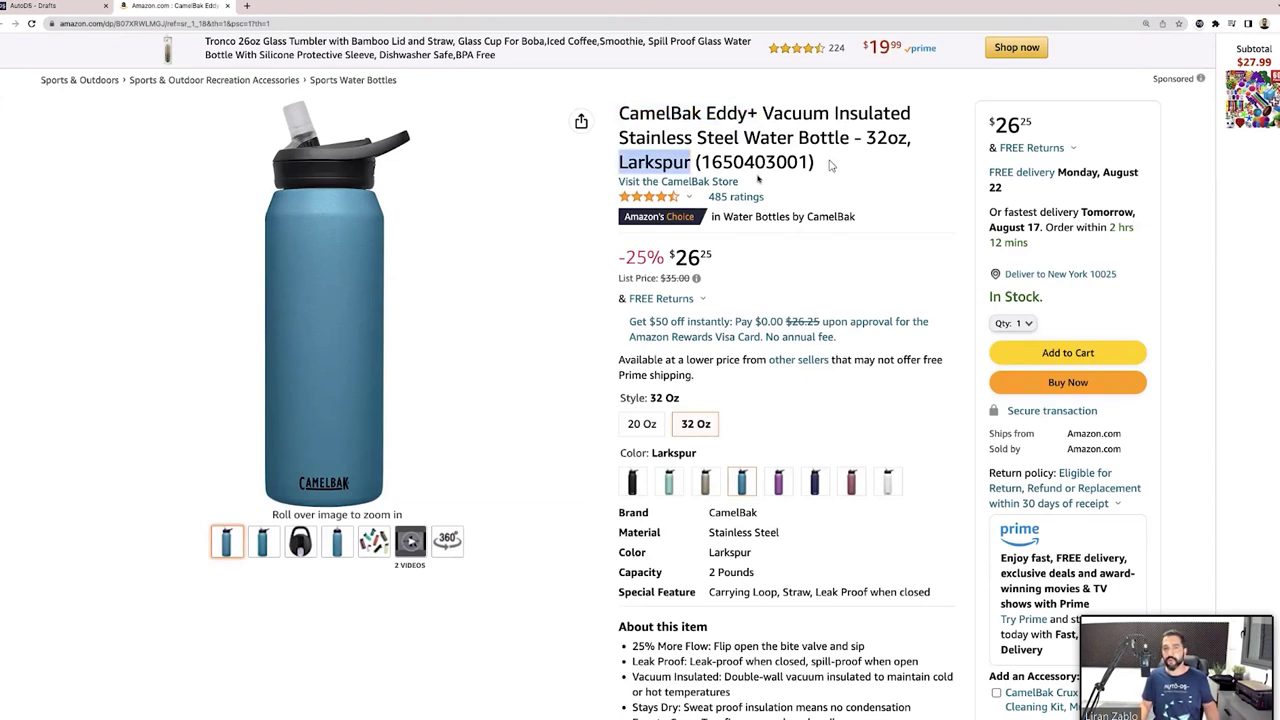
- Examine the model number in the Amazon listing's title and the product's color option
double_click(754, 162)
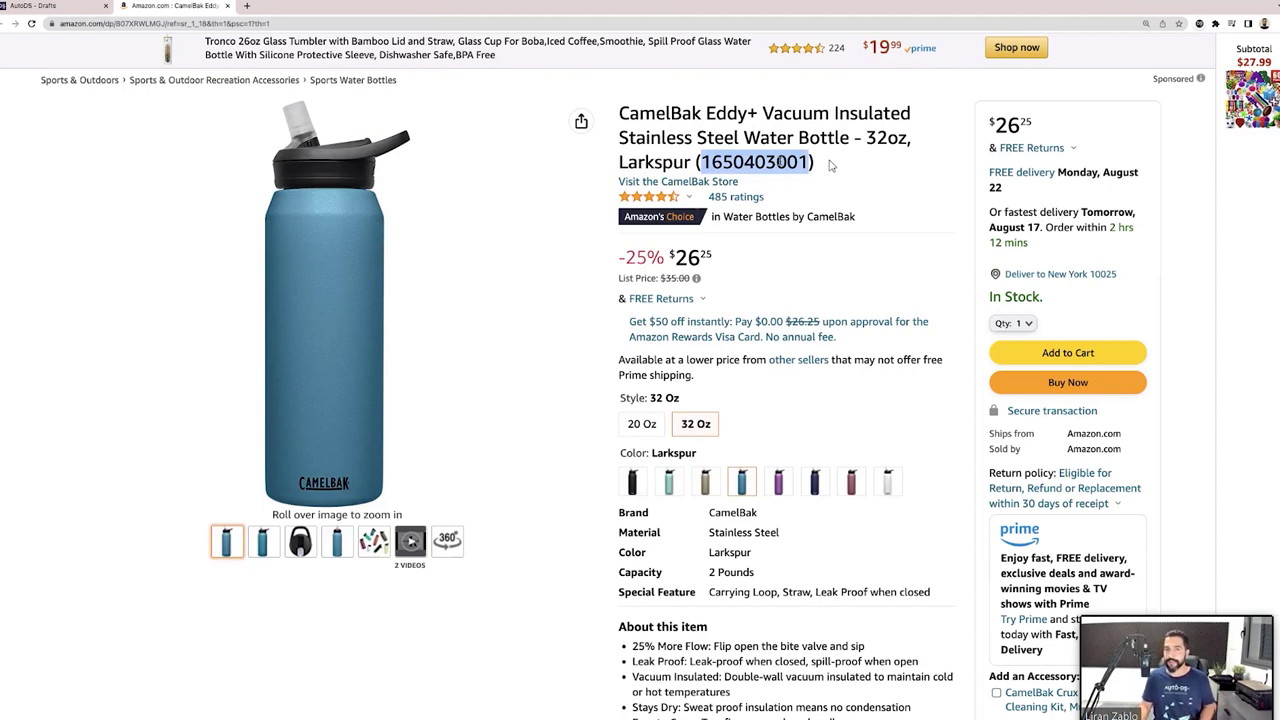
scroll(878, 254, "down", 1)
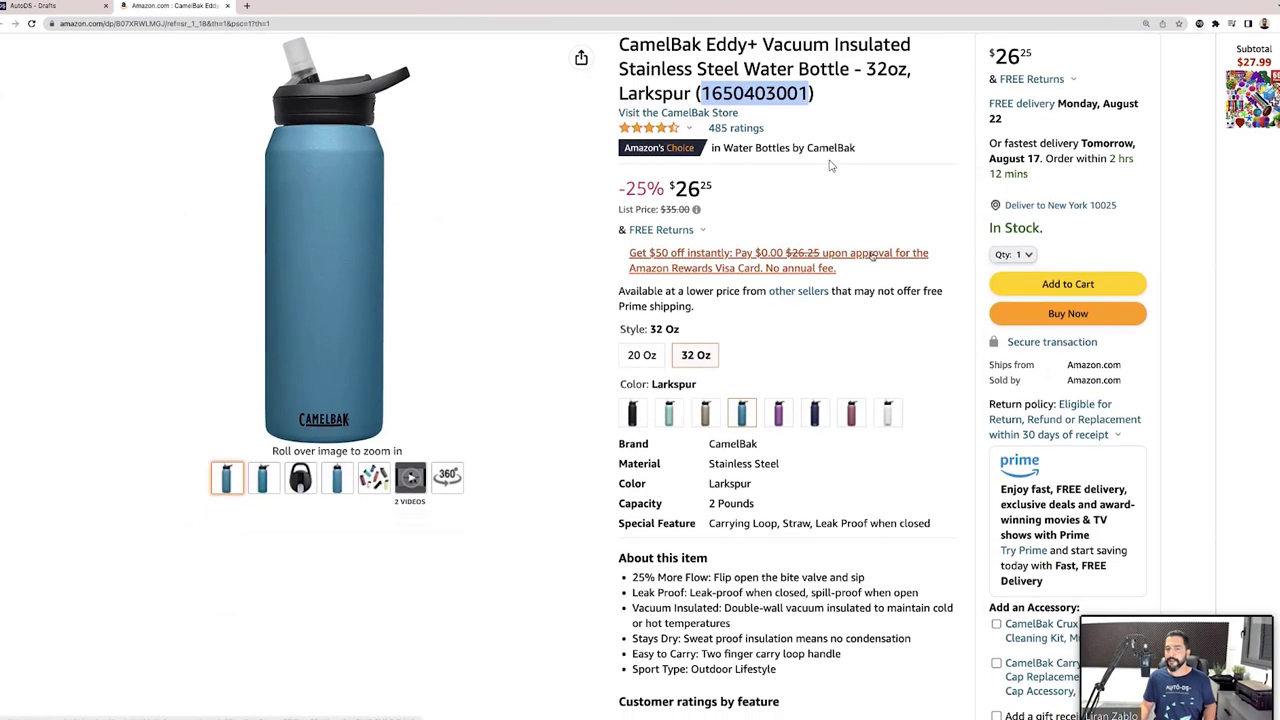
scroll(829, 165, "down", 1)
key("ctrl+shift+Tab")
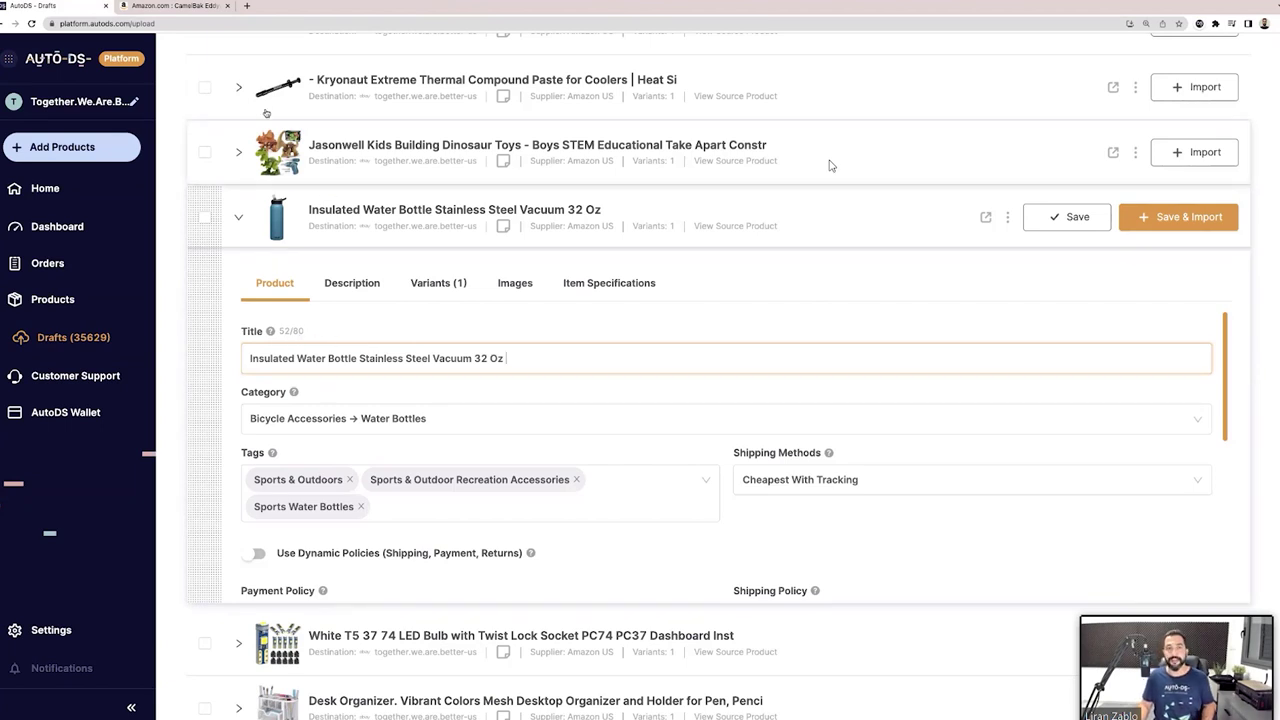
key("ctrl+Tab")
scroll(829, 165, "up", 3)
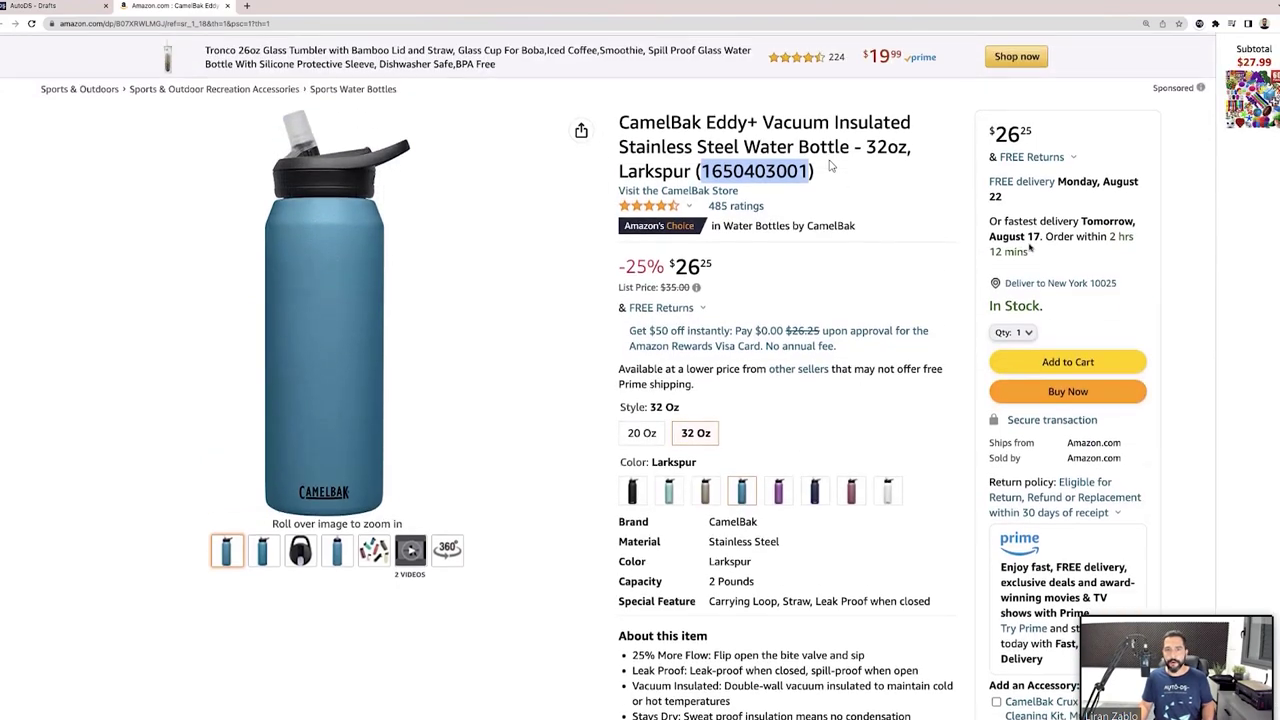
scroll(829, 165, "down", 3)
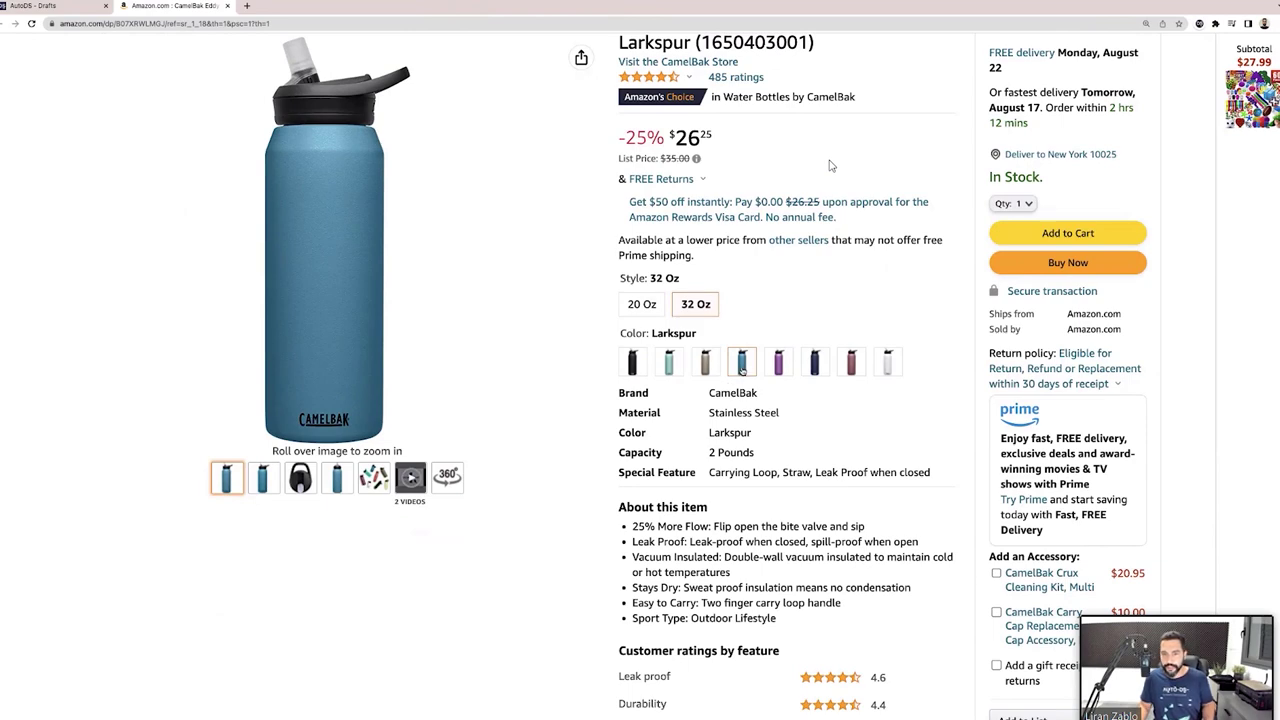
- Return to the AutoDS draft and add the word Blue to the end of the water bottle's title
mouse_move(320, 120)
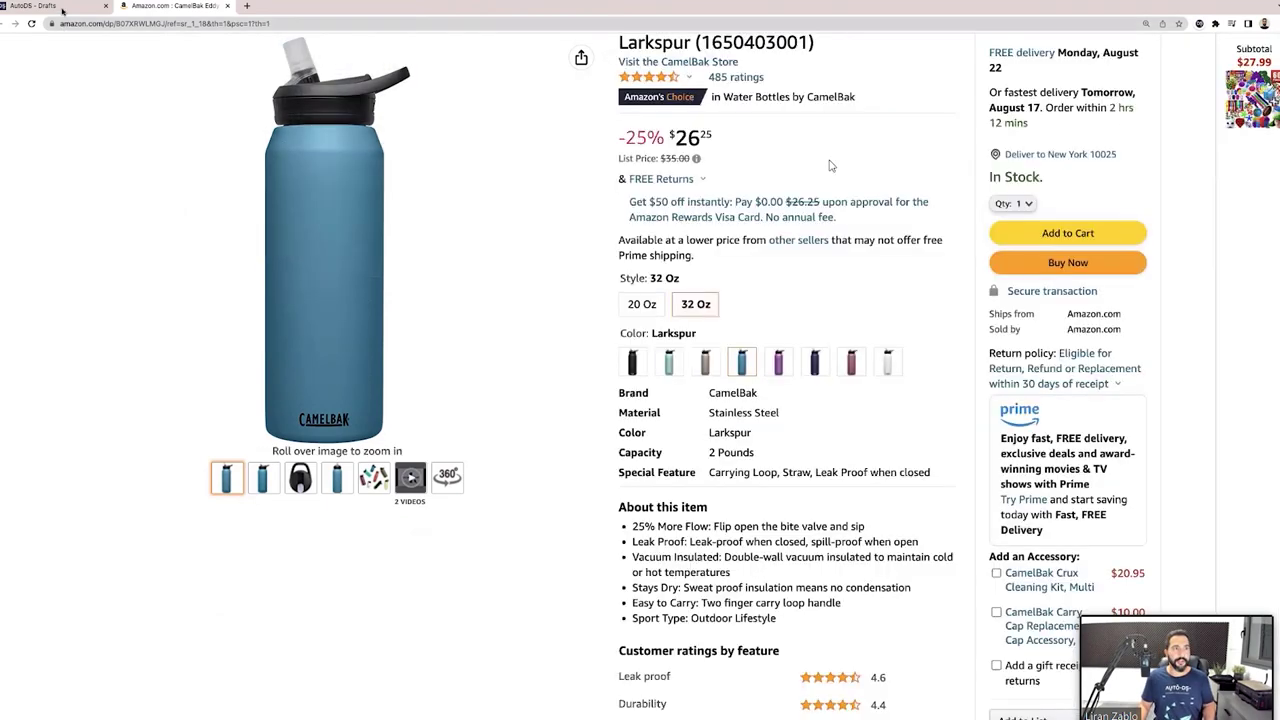
key("ctrl+shift+Tab")
type("Blue")
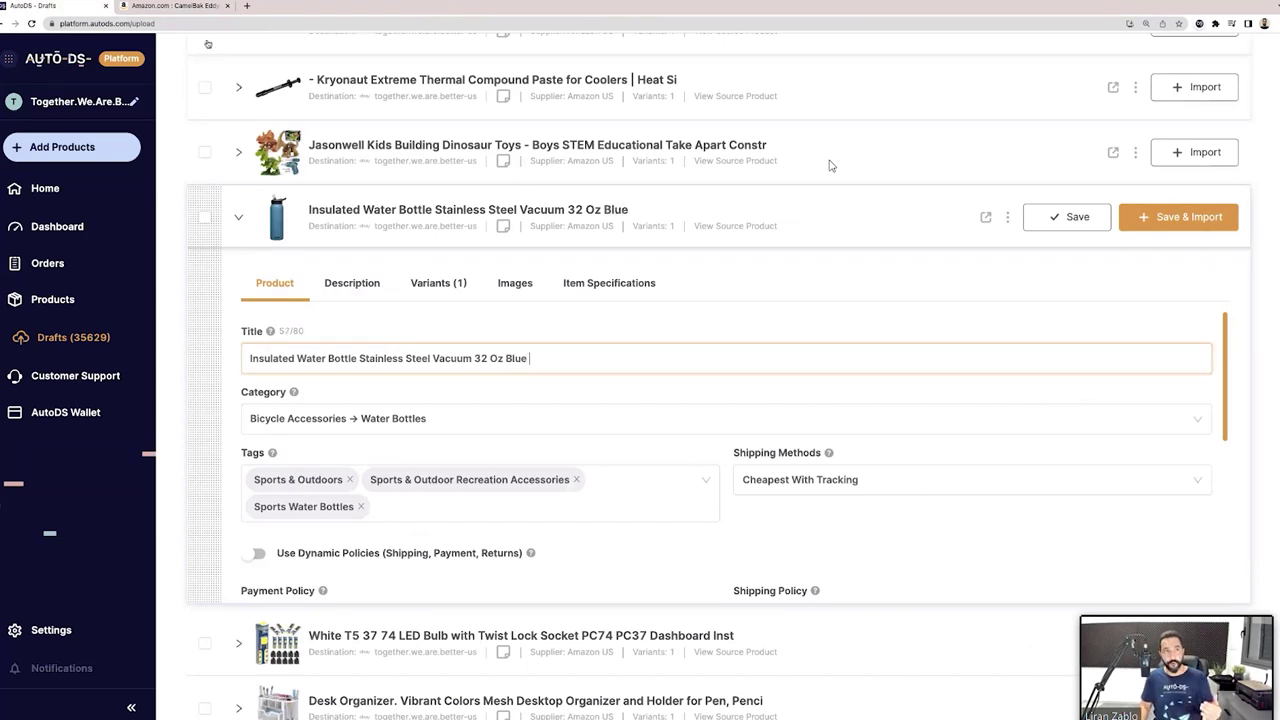
- Switch to the Amazon listing and read its About this item bullets for further title keywords
left_click(203, 8)
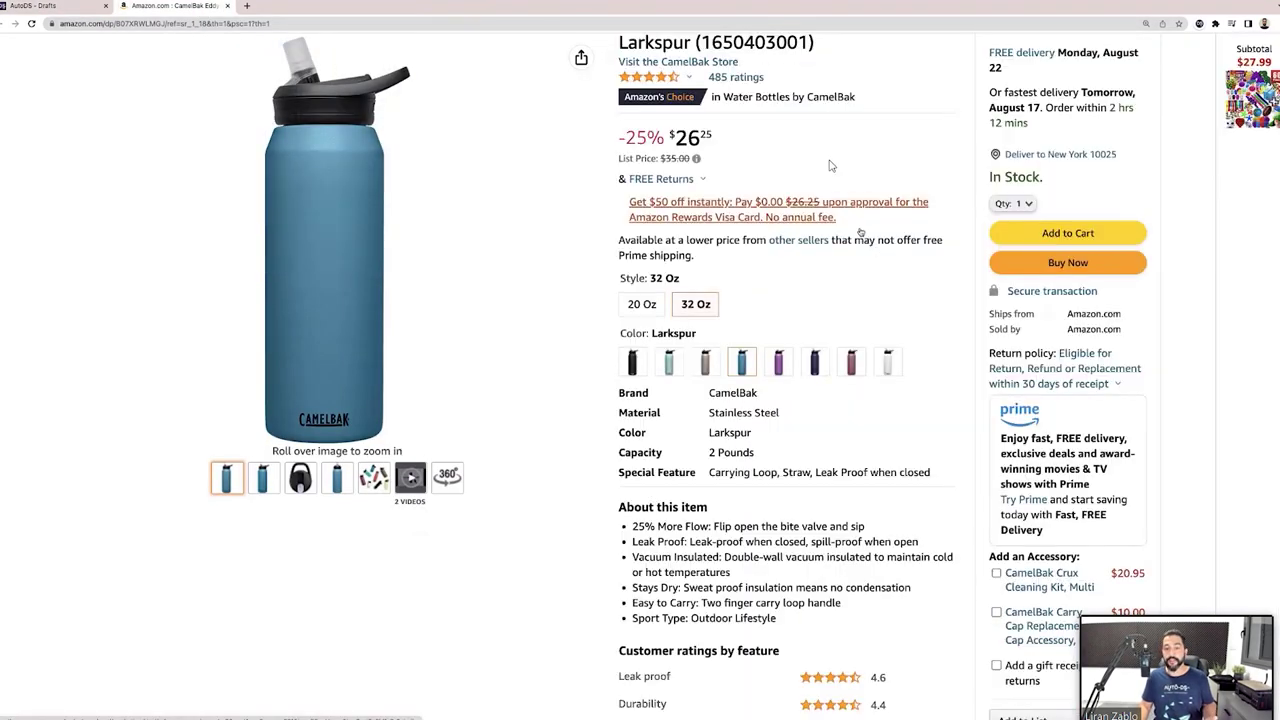
scroll(829, 165, "down", 2)
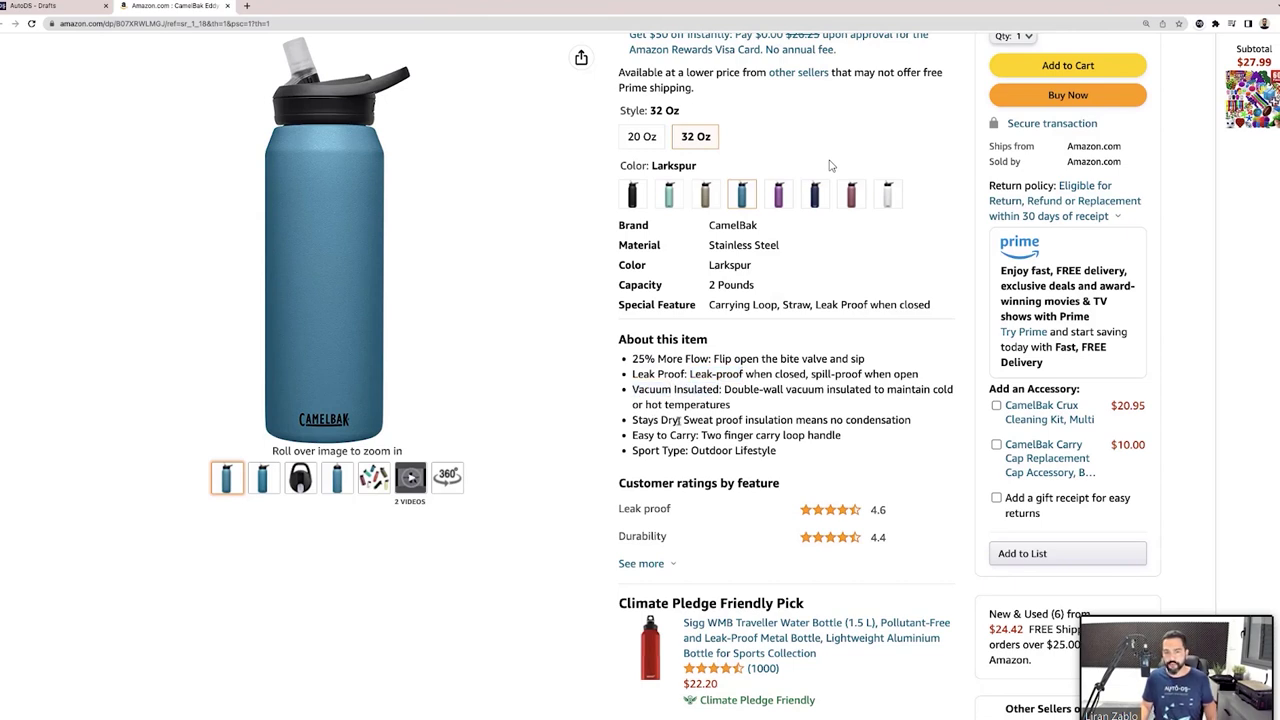
left_click_drag(633, 436, 717, 451)
left_click(717, 451)
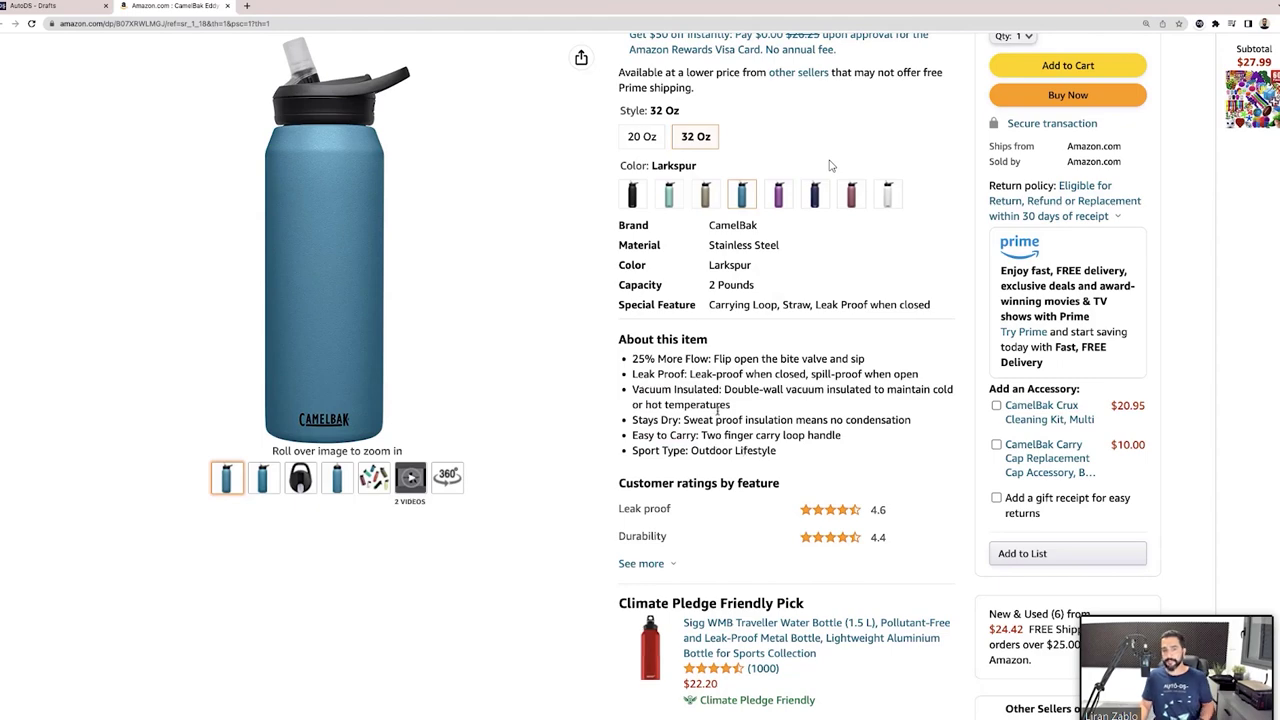
scroll(829, 165, "up", 3)
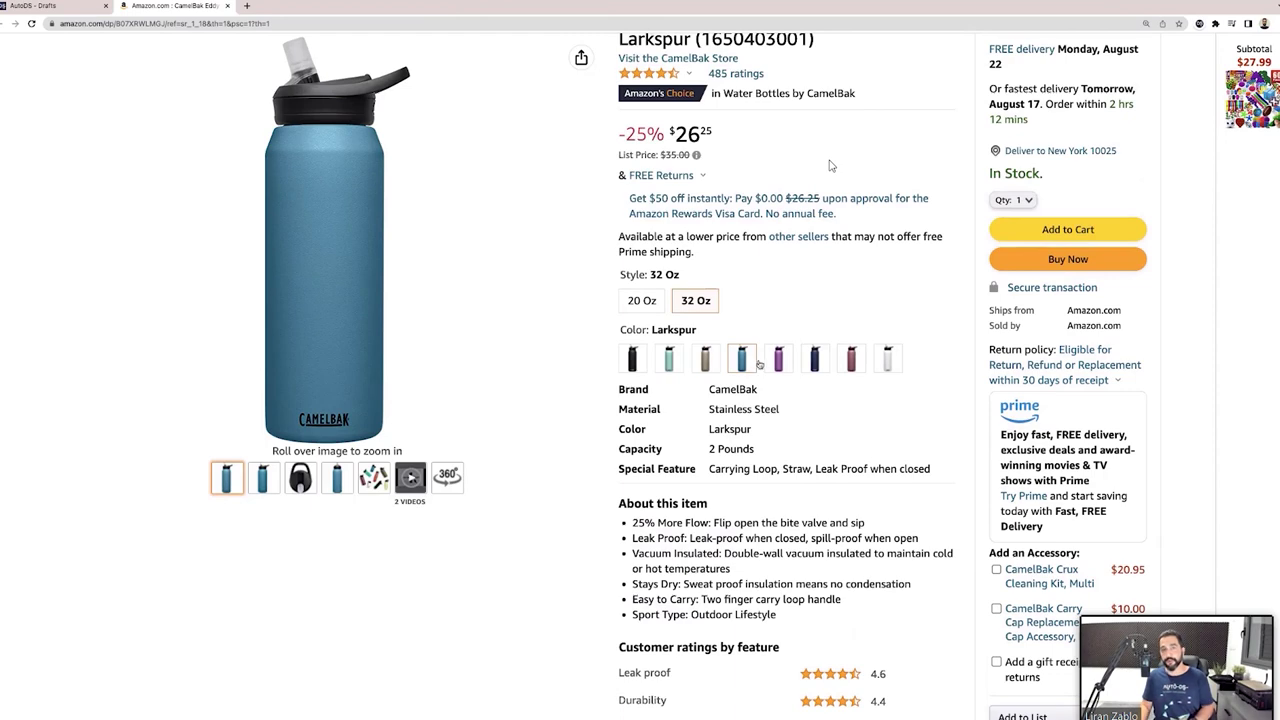
scroll(829, 165, "up", 1)
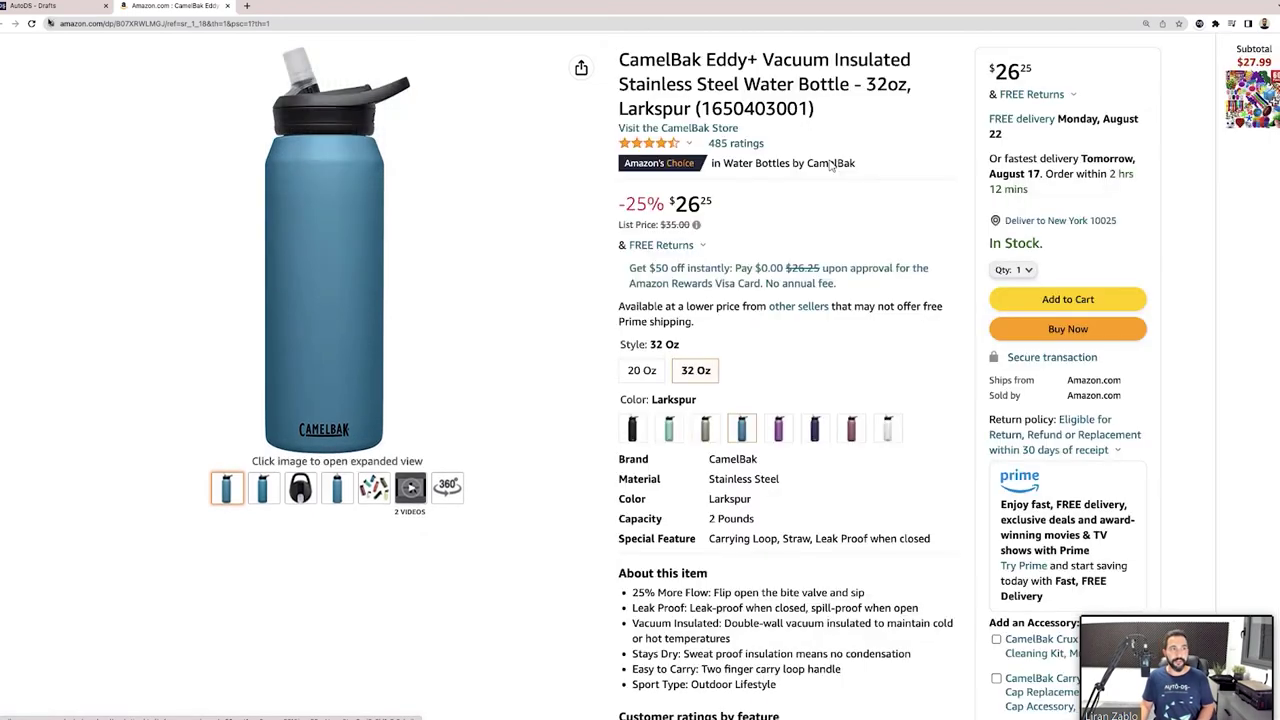
- Open ZIK Analytics in a new browser tab and search its Title Builder for "water bottle"
left_click(246, 8)
type("zik")
key("Return")
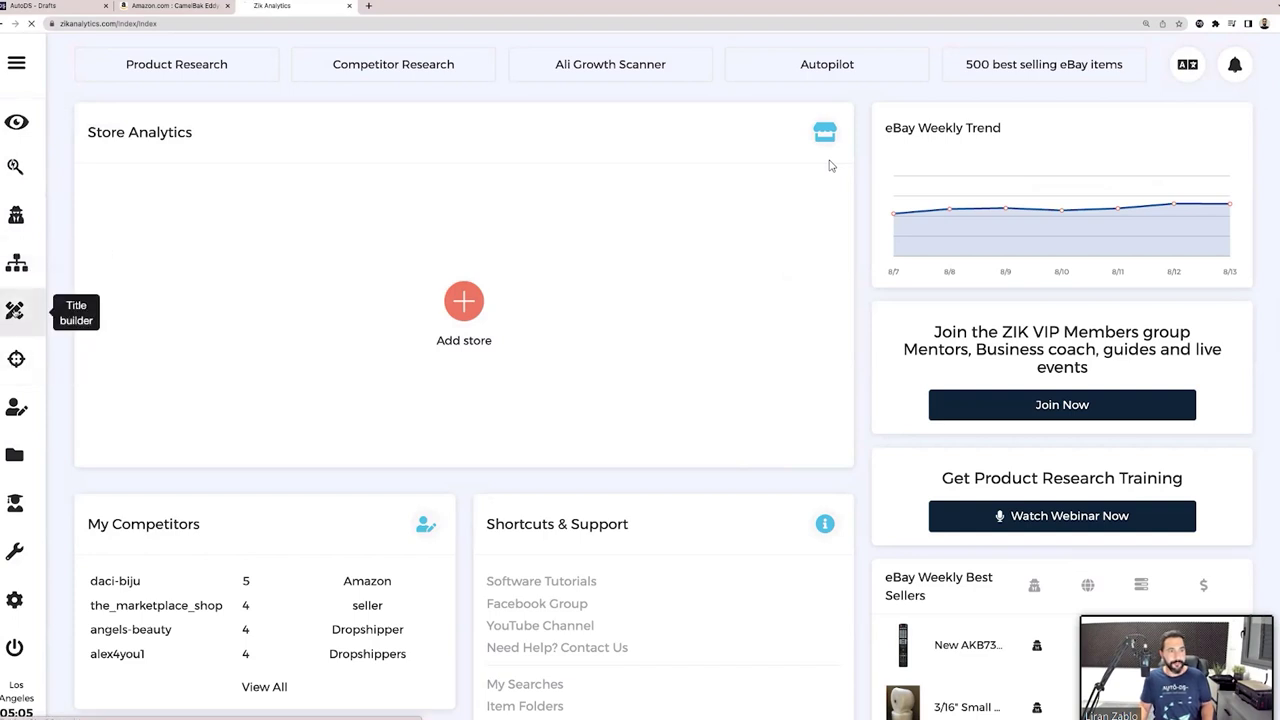
left_click(15, 311)
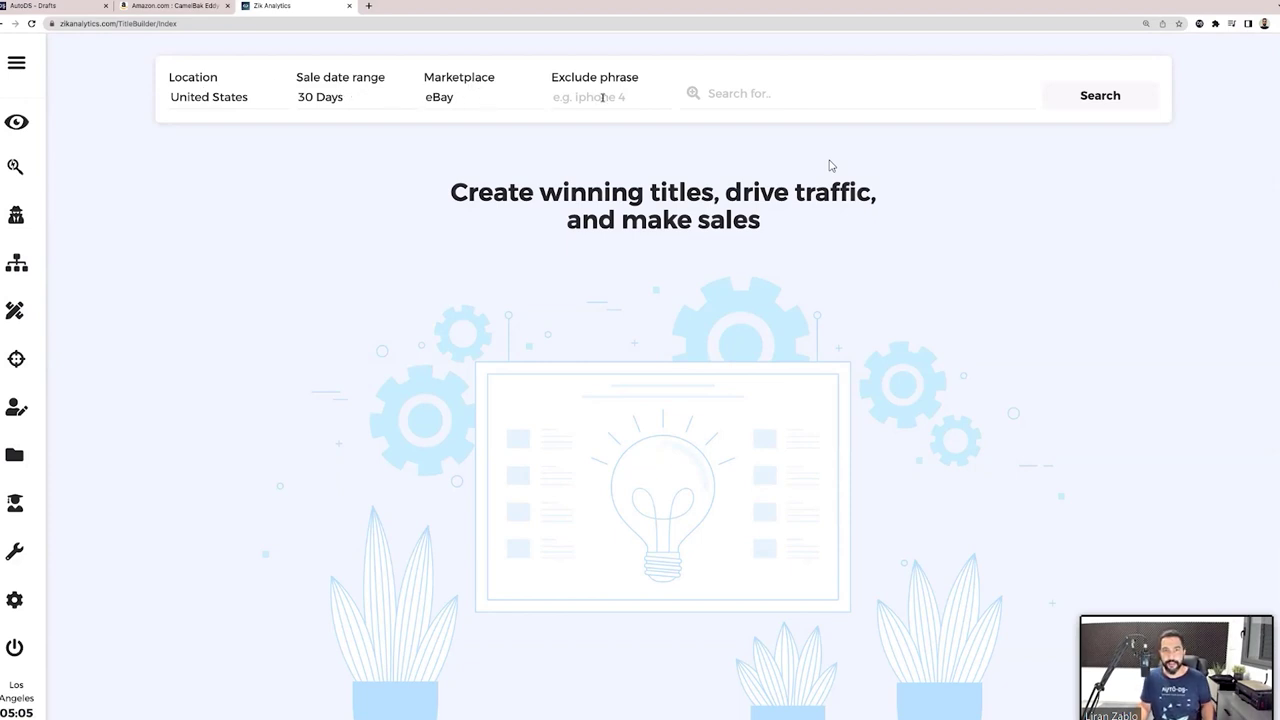
left_click(743, 101)
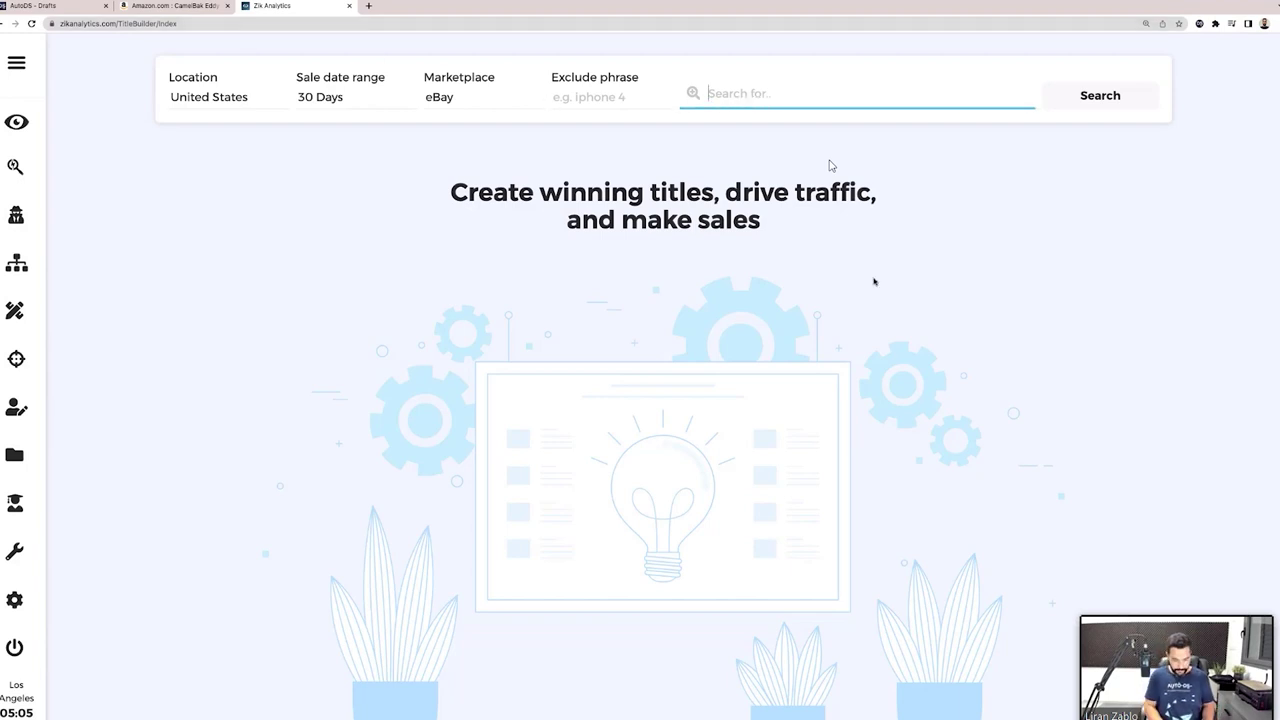
type("water bottle")
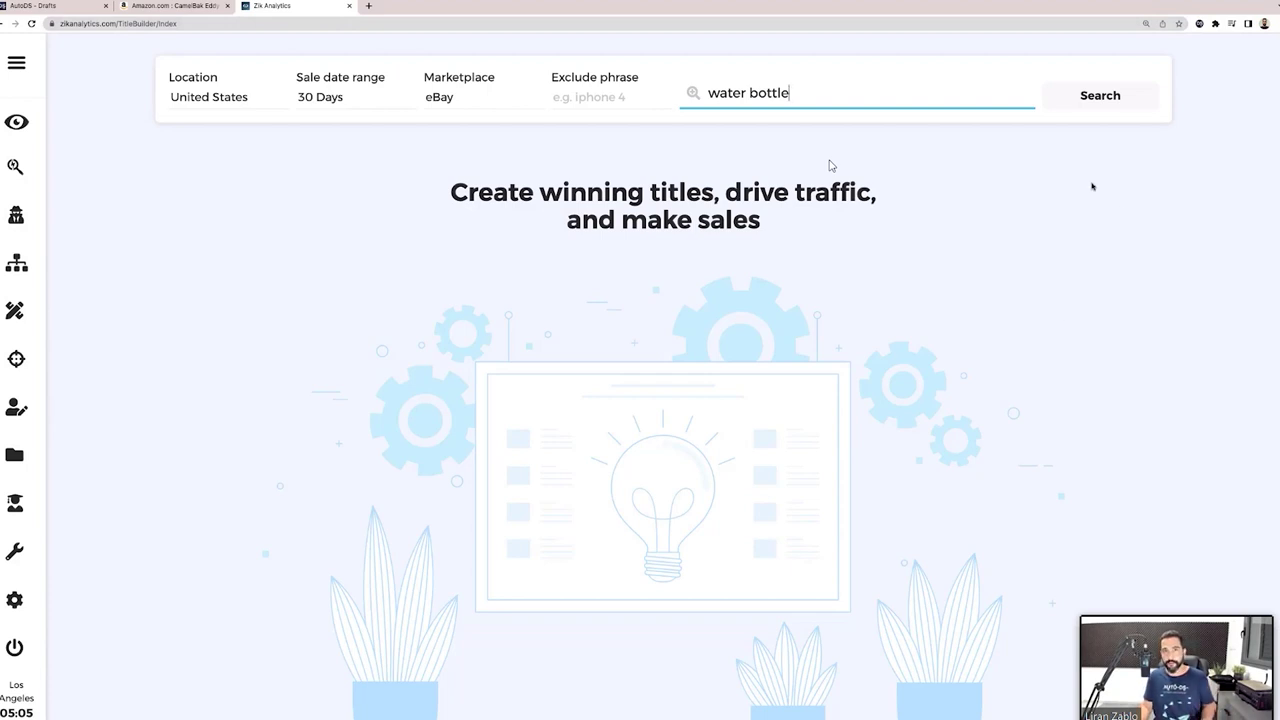
left_click(1090, 108)
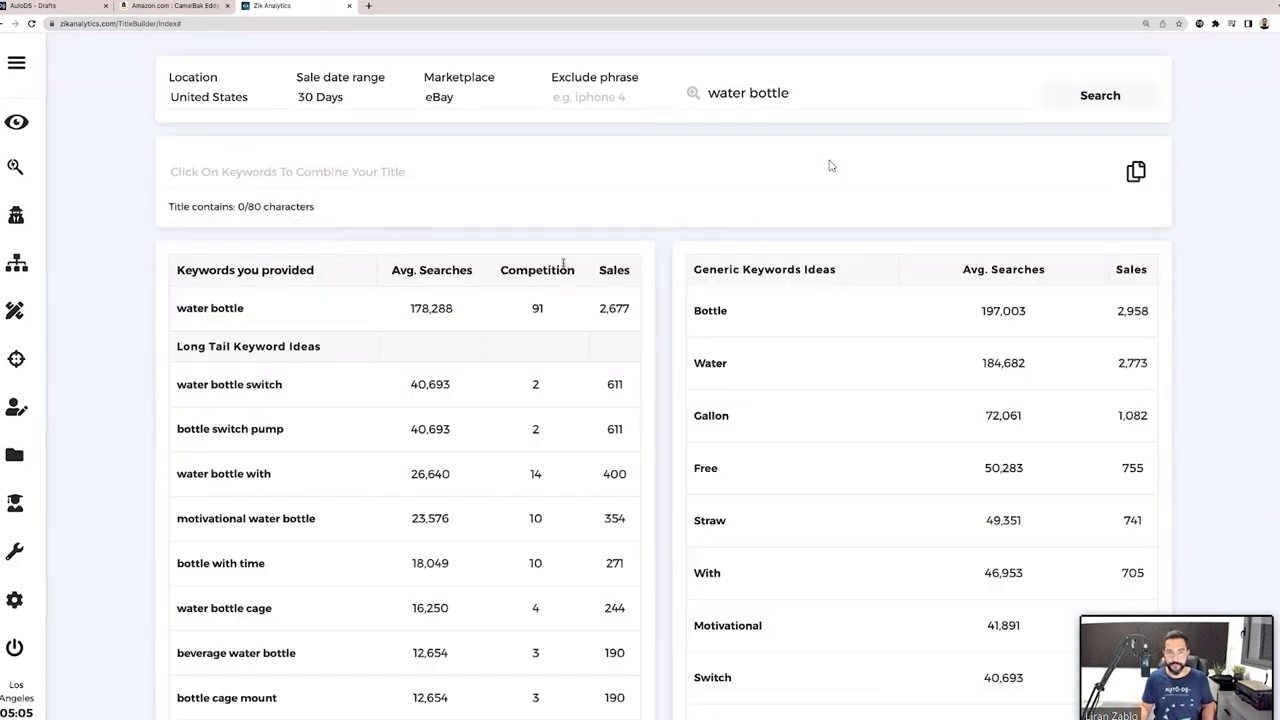
- Examine the long tail and generic keyword ideas with their average searches, competition and sales
scroll(740, 265, "down", 2)
scroll(829, 165, "down", 2)
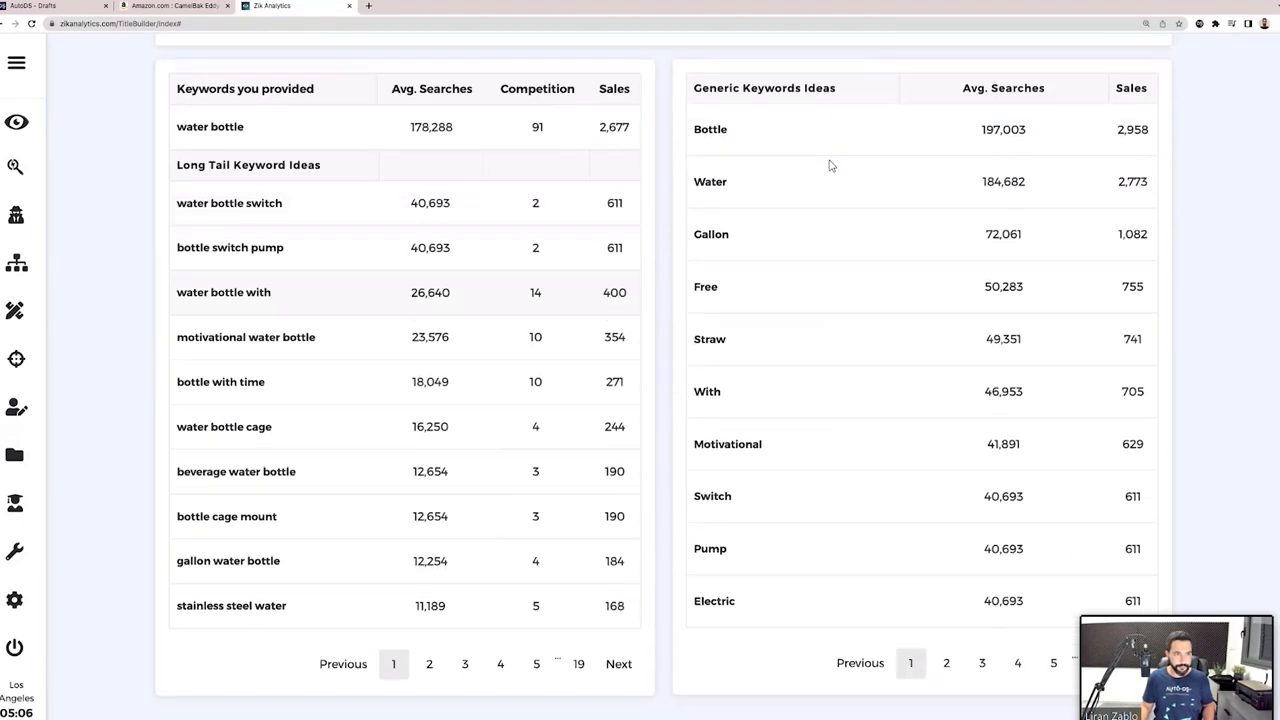
scroll(300, 206, "up", 2)
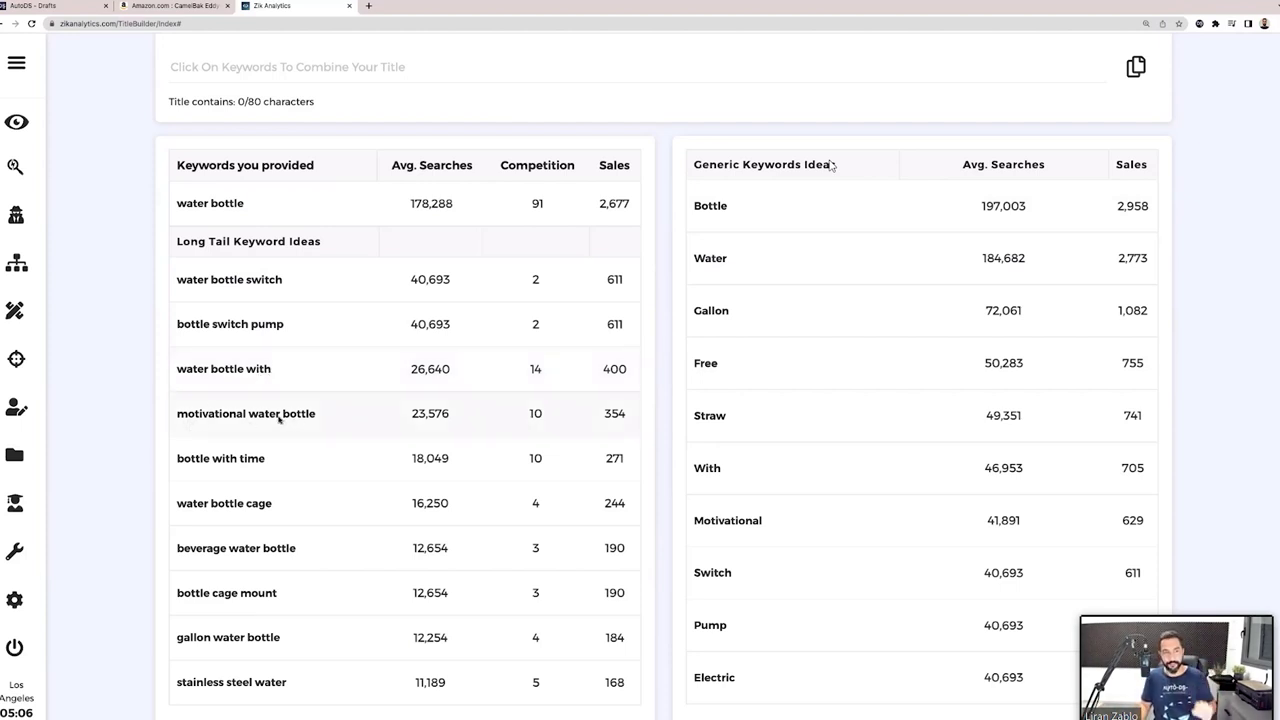
scroll(250, 458, "down", 1)
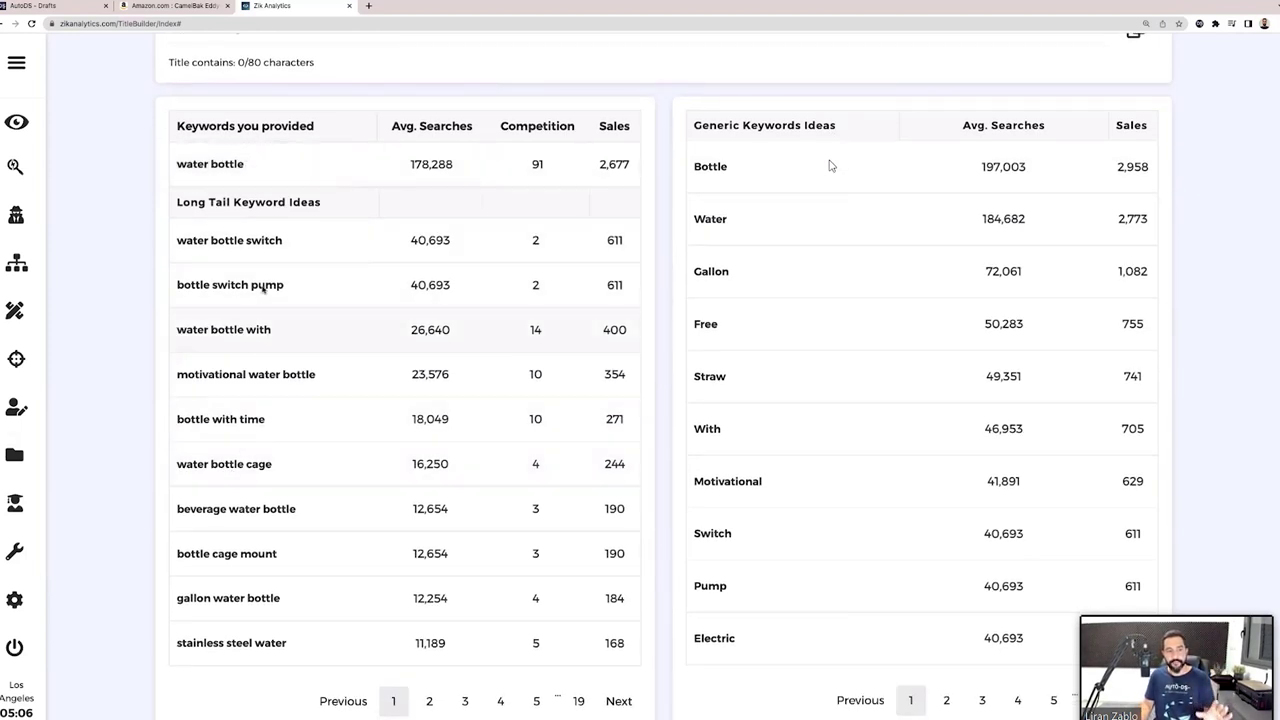
scroll(280, 257, "up", 3)
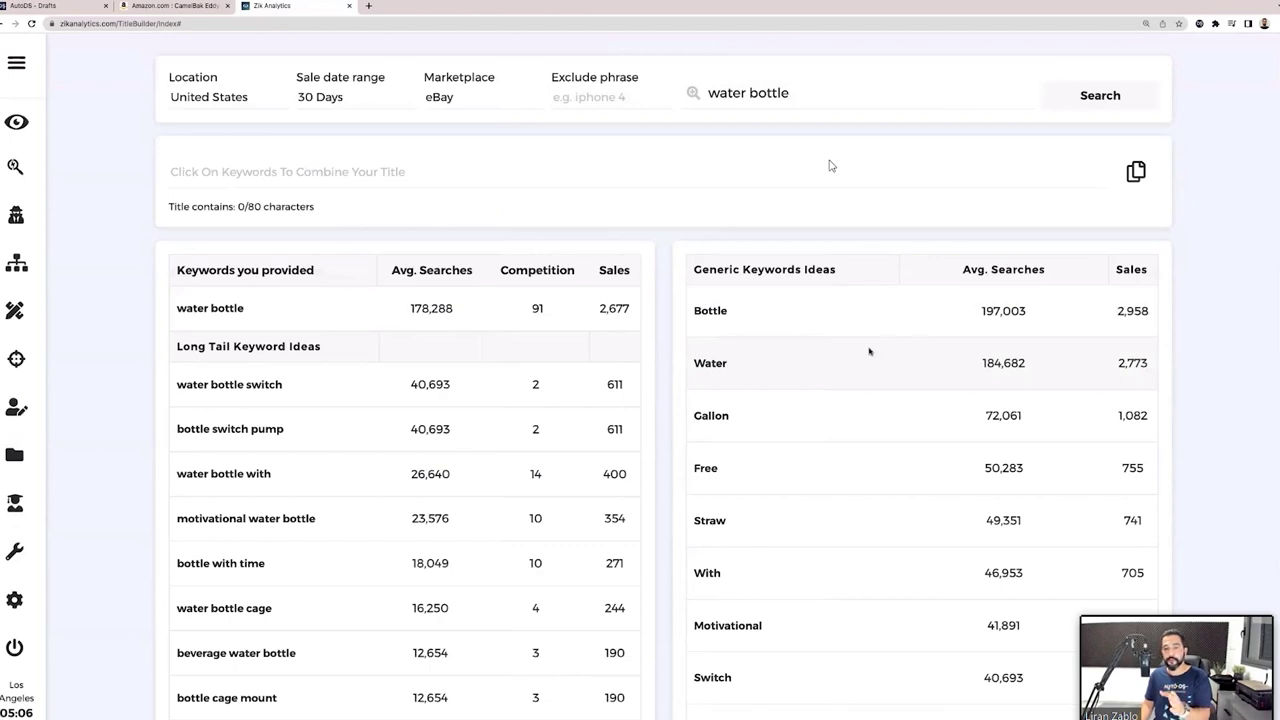
scroll(851, 373, "down", 2)
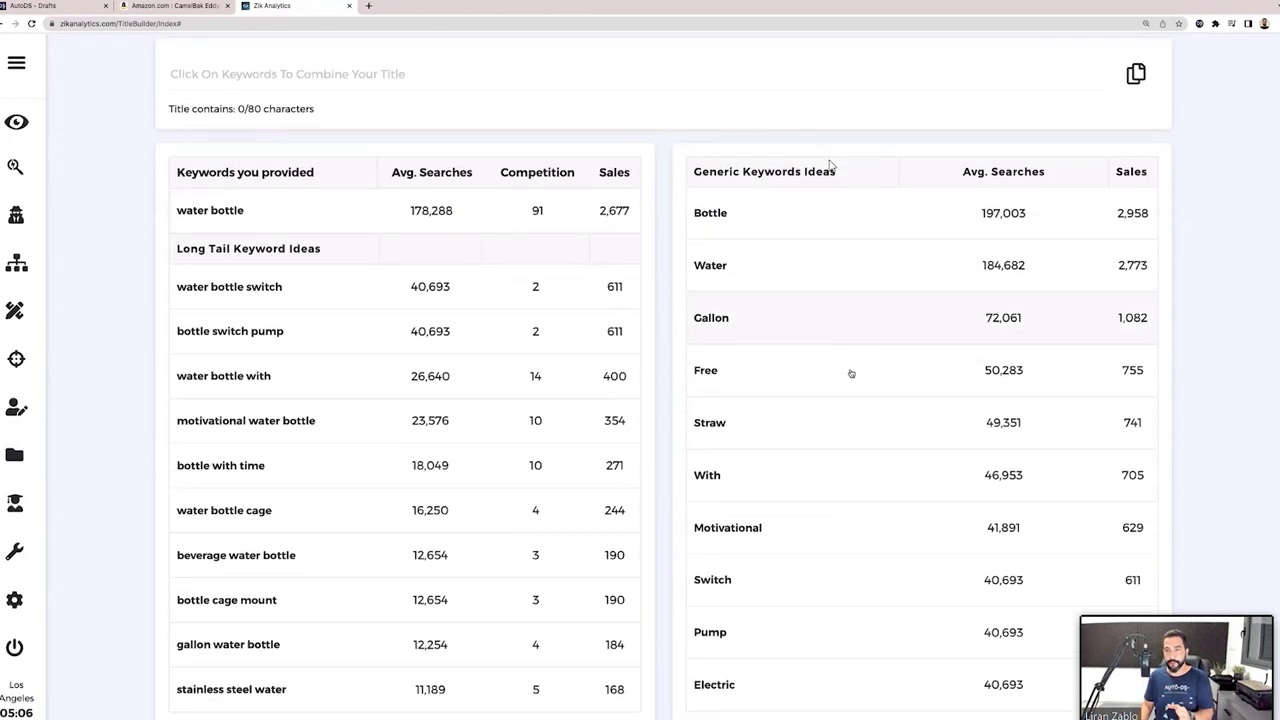
scroll(851, 373, "down", 1)
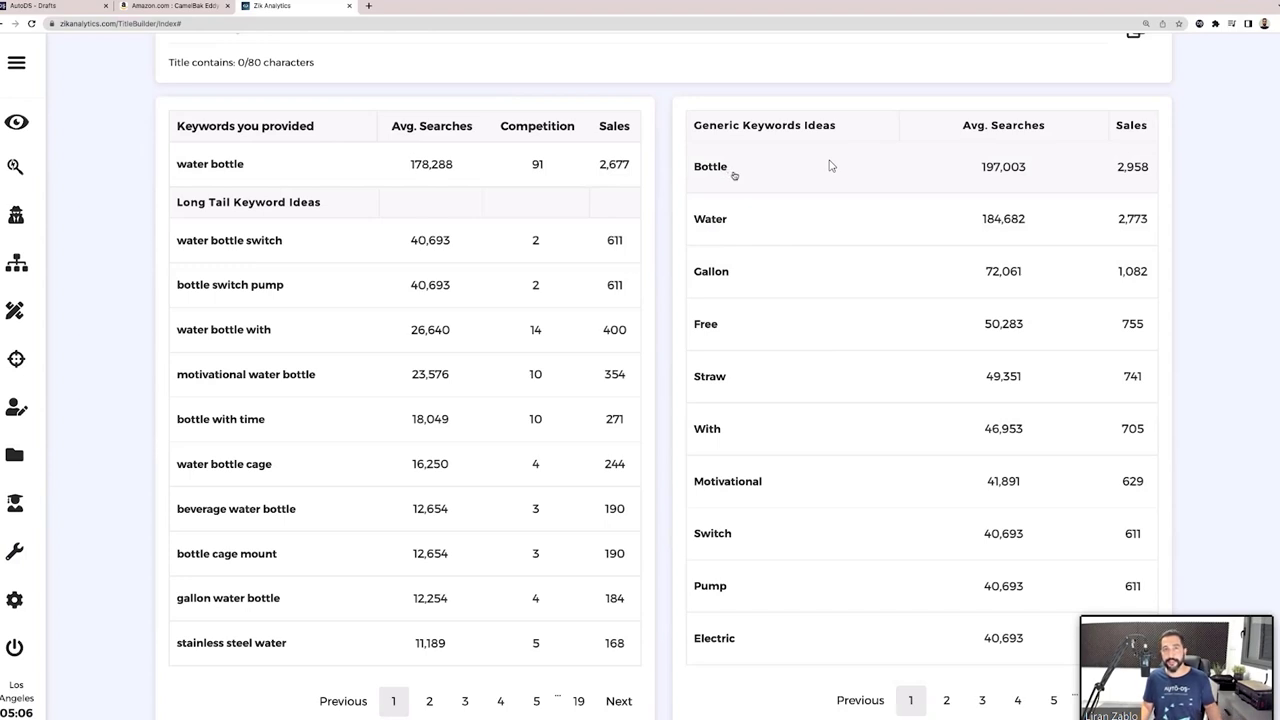
scroll(757, 237, "down", 1)
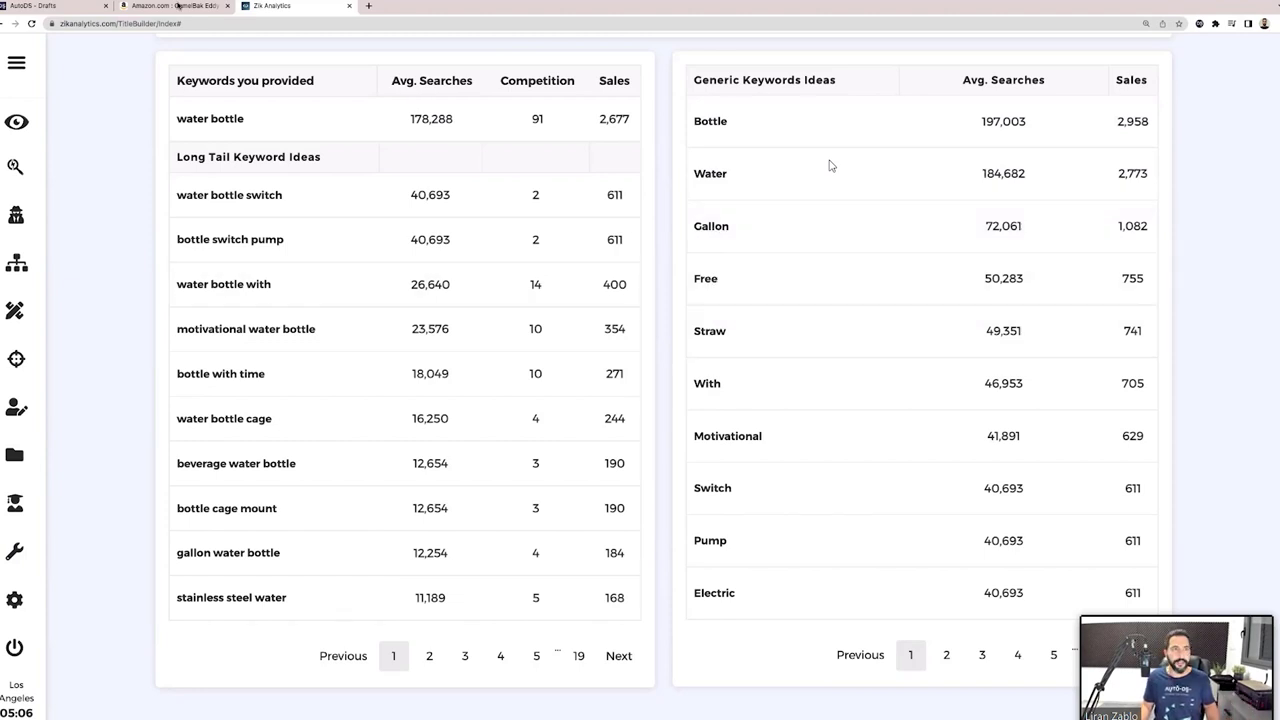
- Compare the generic keyword ideas, including their second page, with the Amazon product and the AutoDS draft title
key("ctrl+shift+Tab")
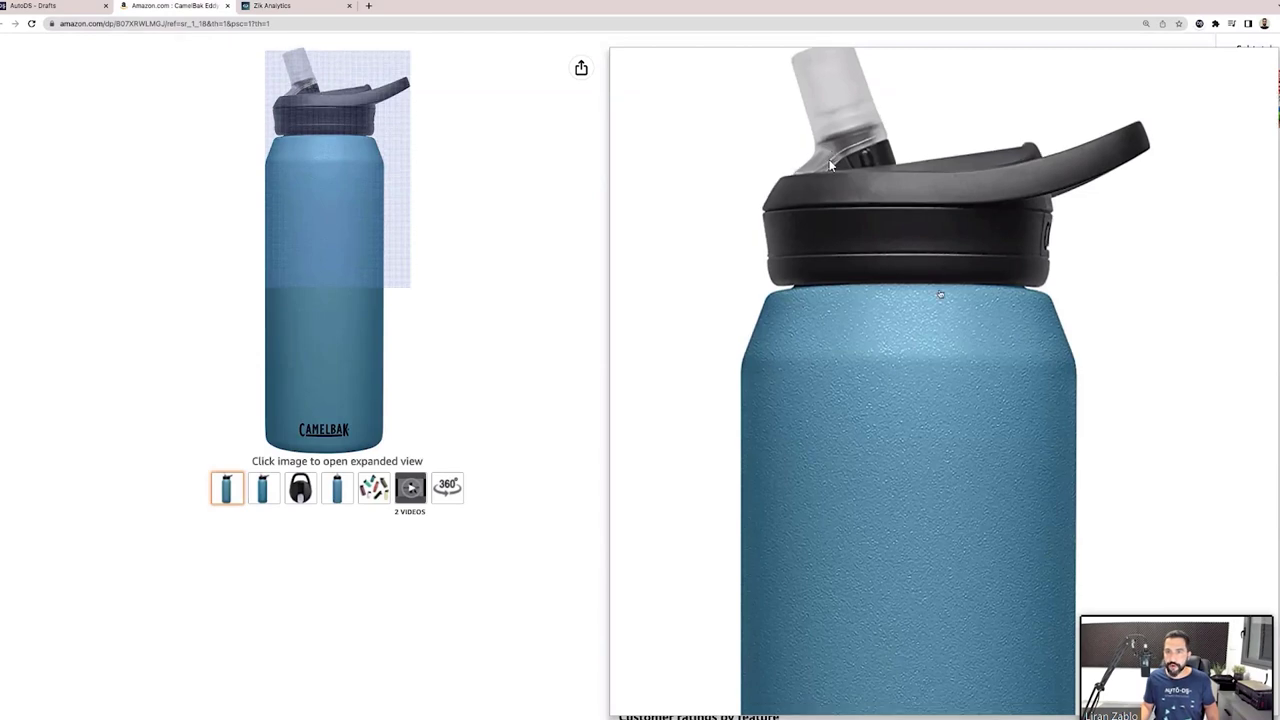
left_click(270, 6)
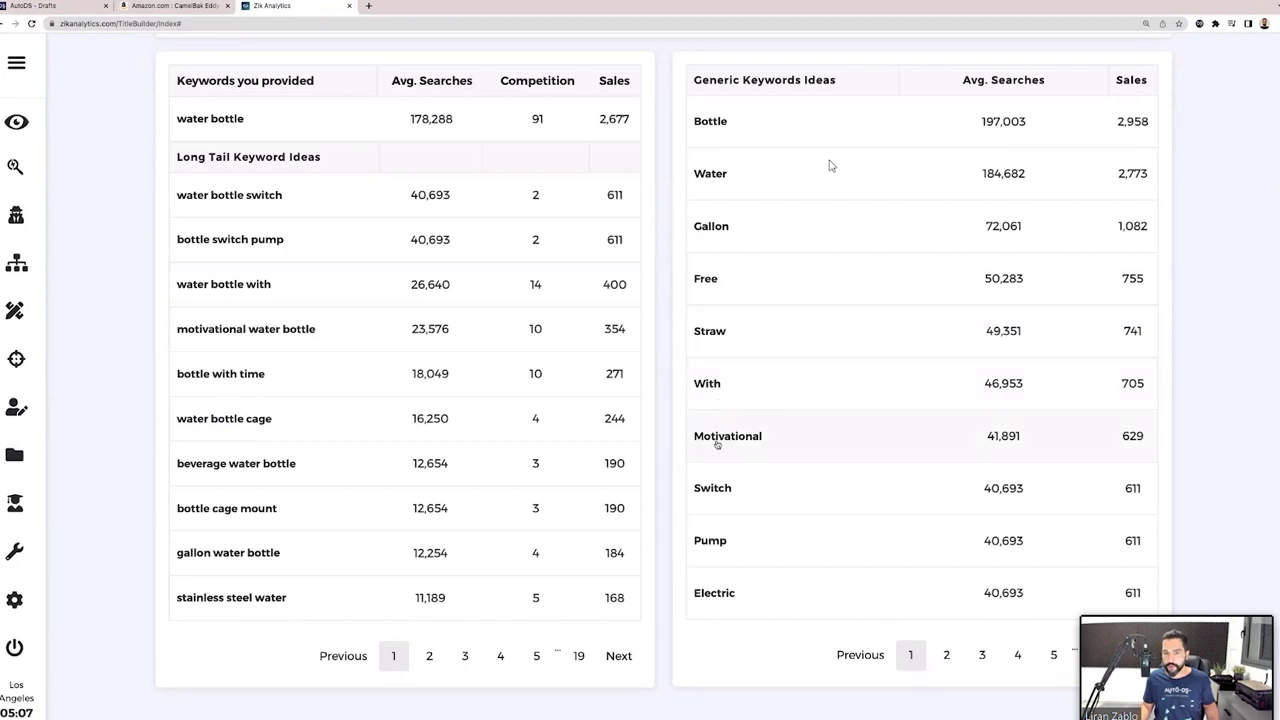
left_click(946, 654)
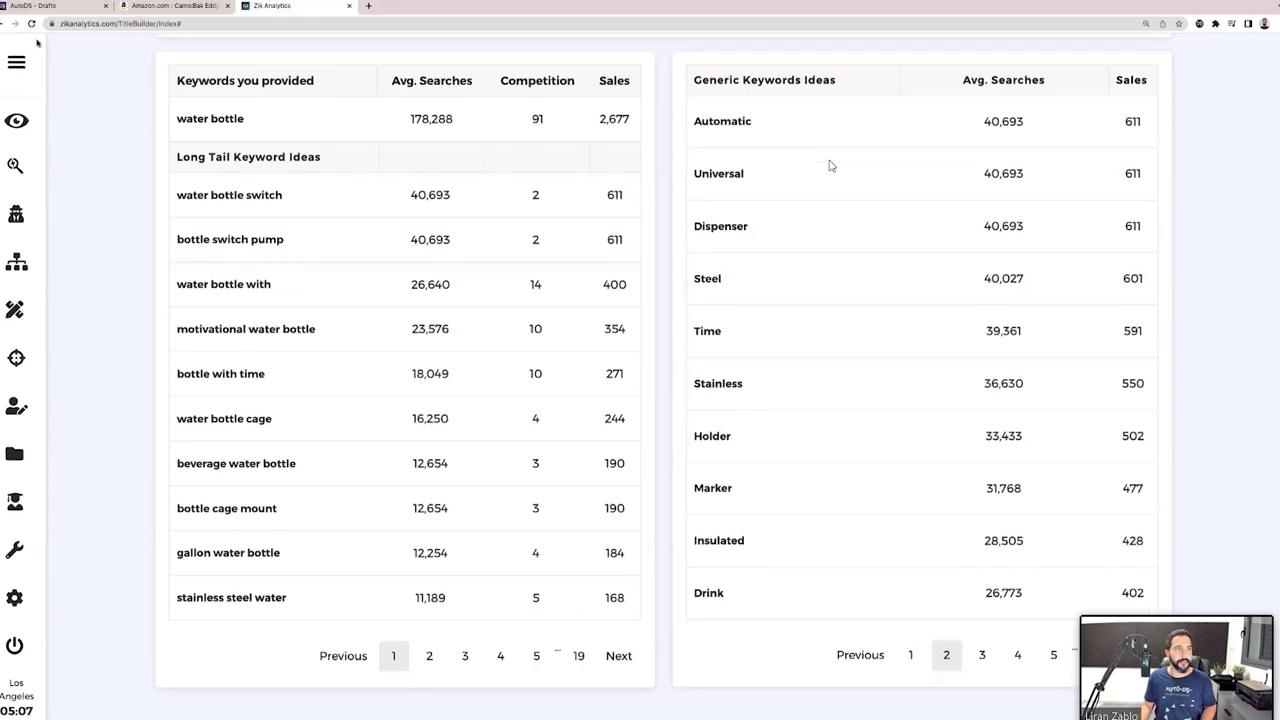
left_click(48, 7)
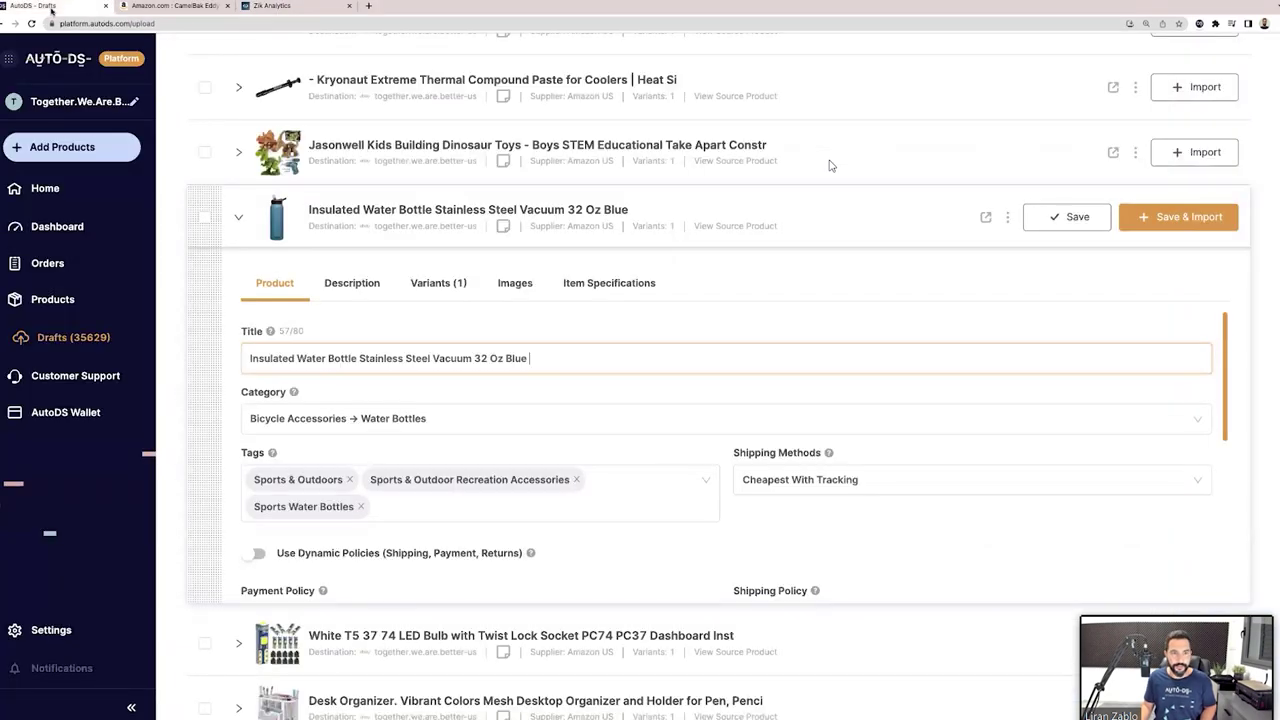
left_click(256, 8)
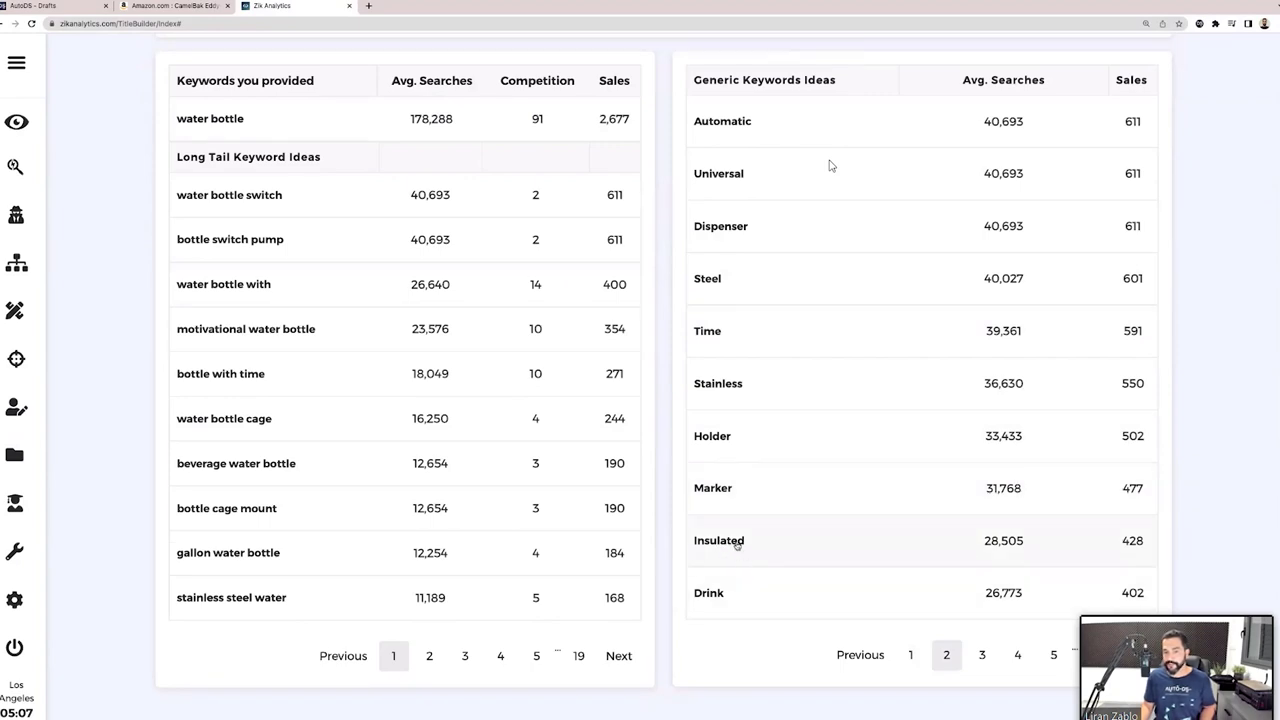
scroll(750, 528, "up", 2)
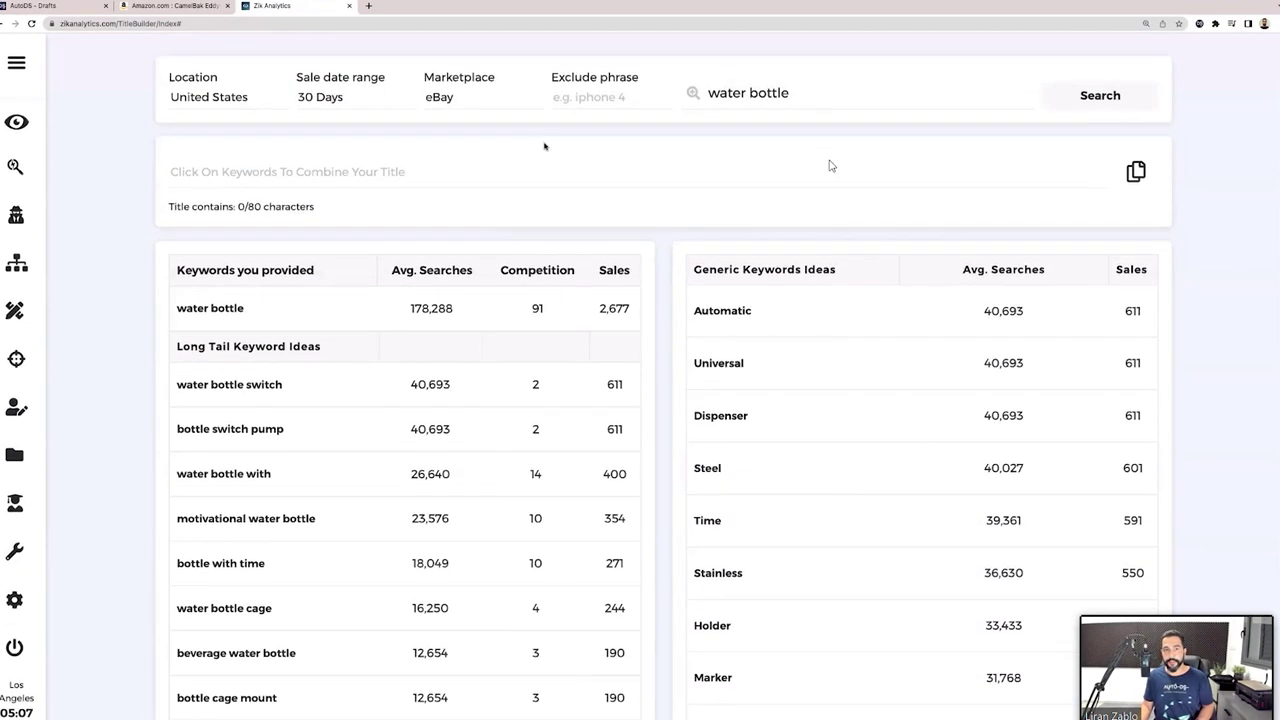
- Check the AutoDS draft title again, then bring up the Amazon listing's customer reviews at a larger zoom for keyword ideas
left_click(132, 8)
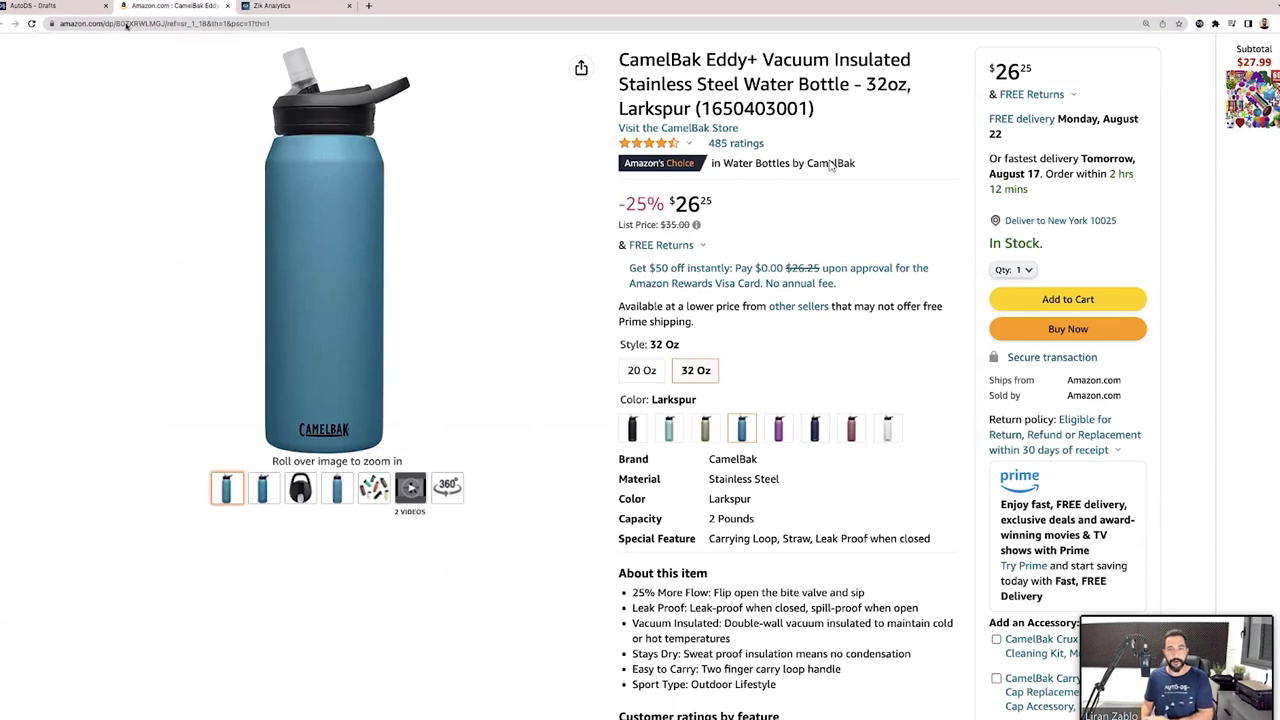
left_click(50, 6)
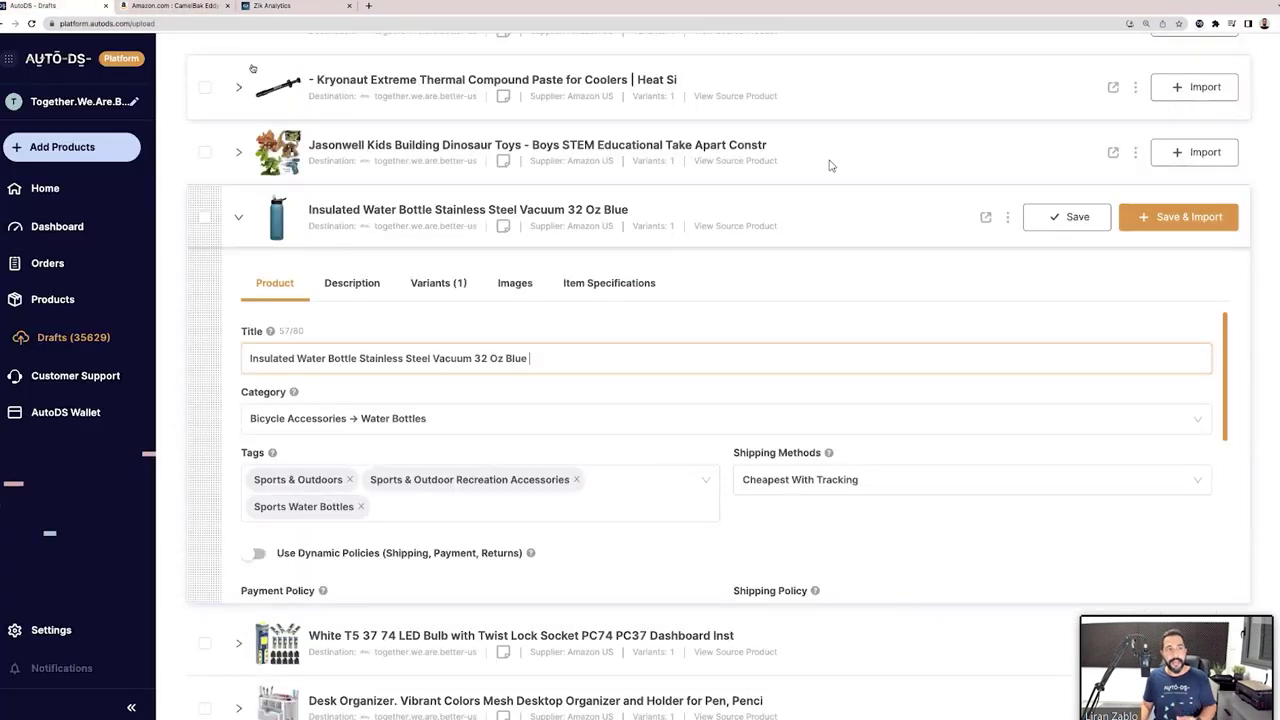
left_click(187, 8)
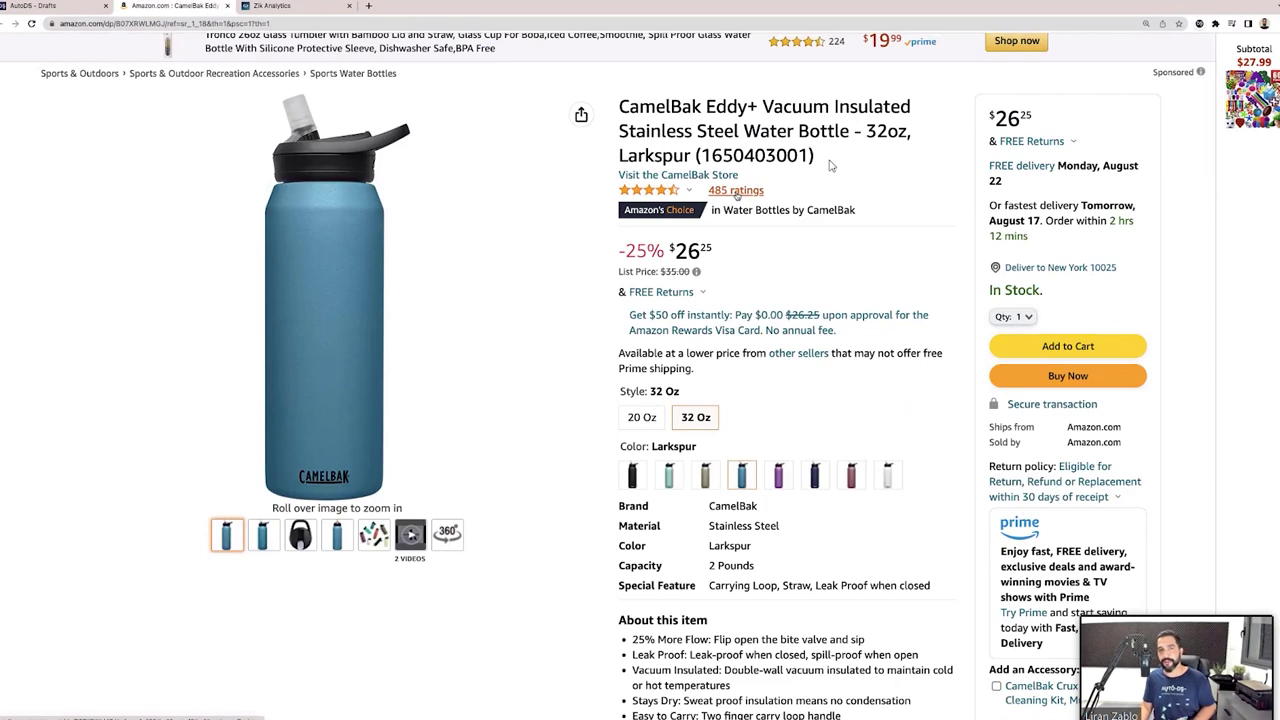
left_click(736, 191)
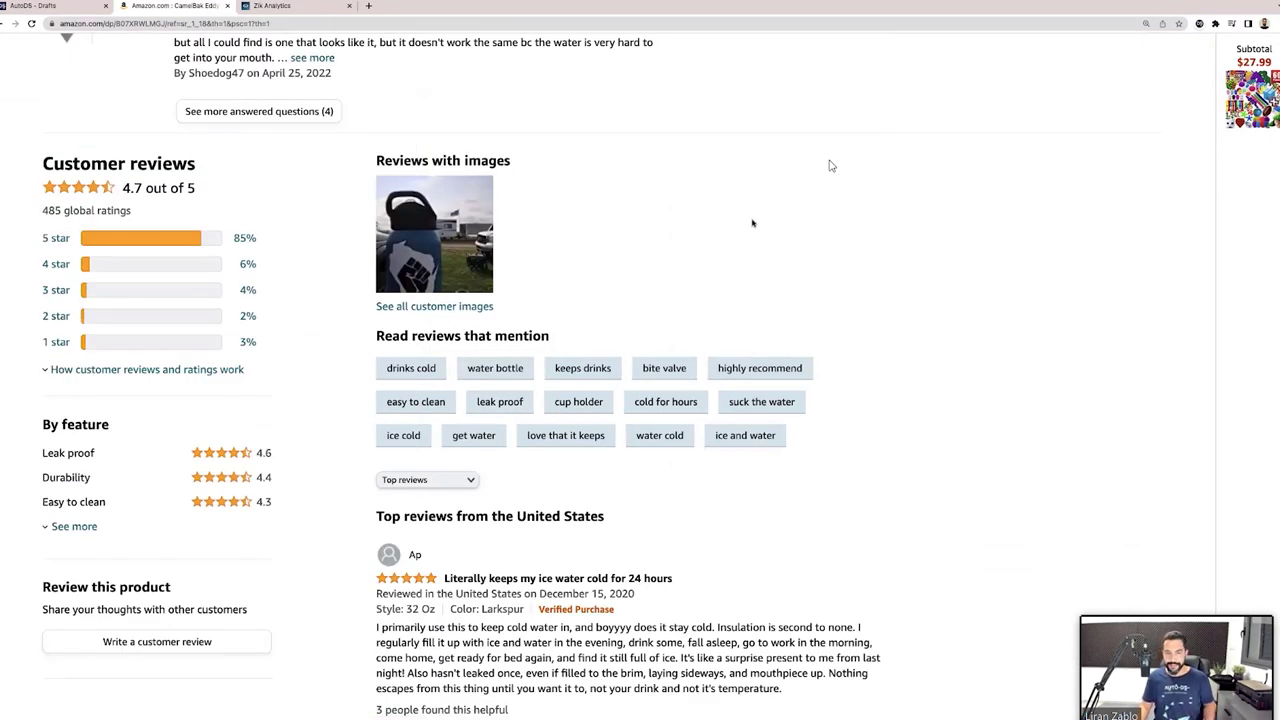
key("ctrl+plus")
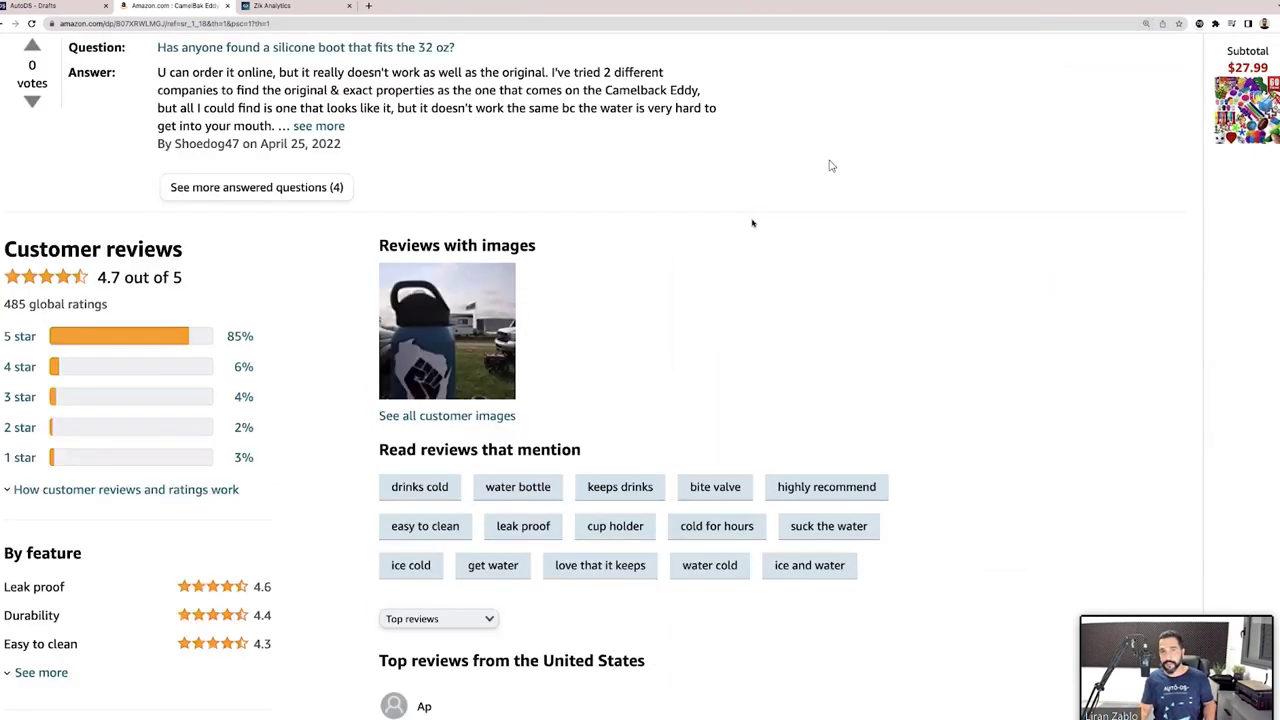
- Filter the Amazon customer reviews to those mentioning "leak proof" and read through them
scroll(752, 224, "down", 2)
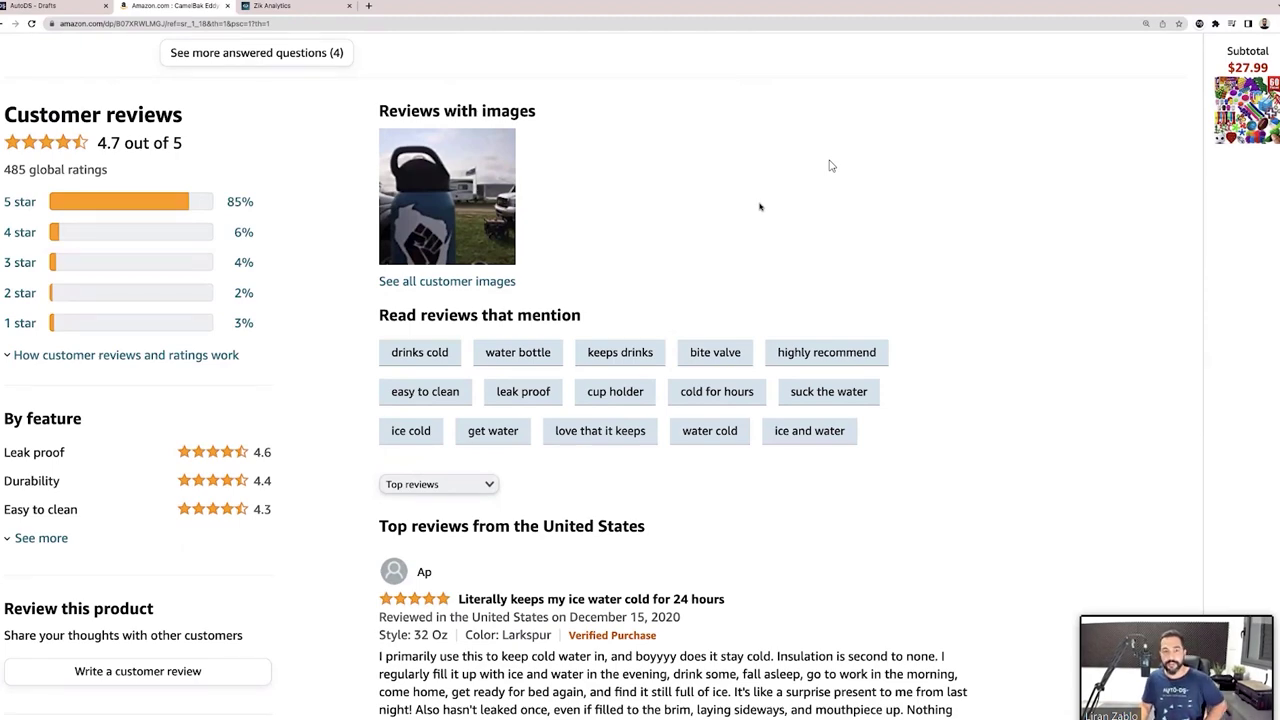
scroll(760, 207, "down", 2)
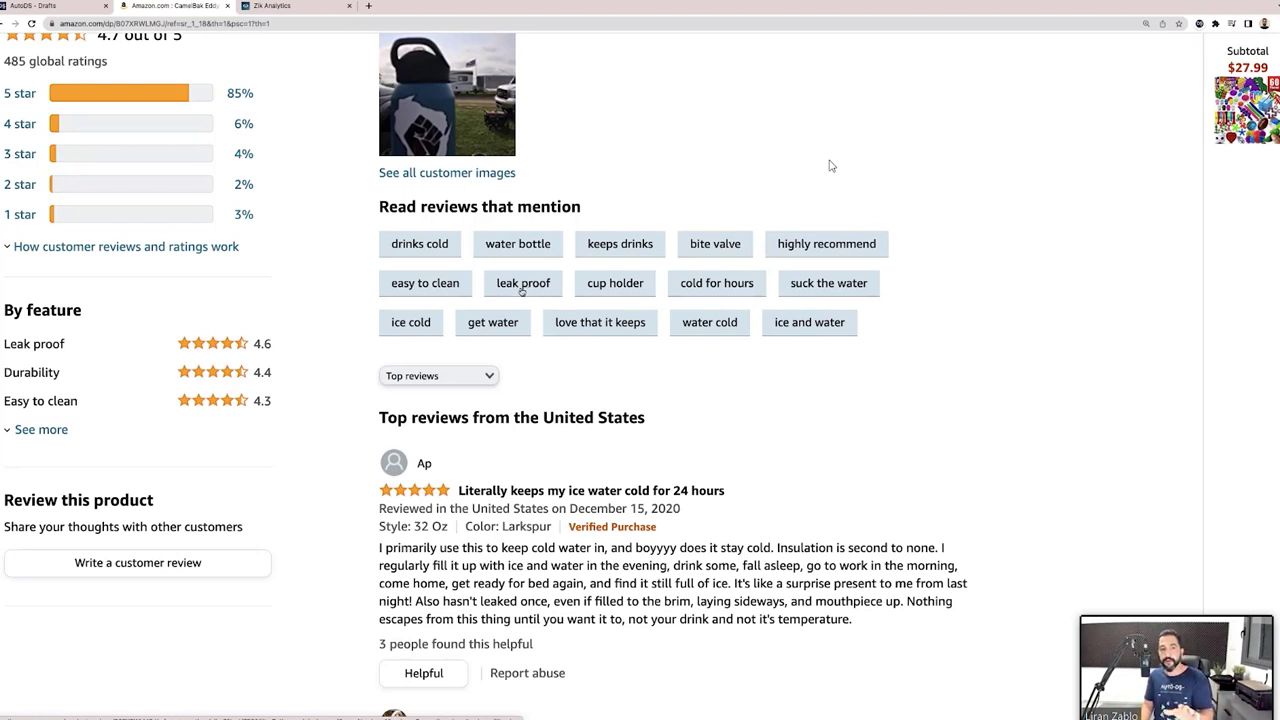
left_click(522, 289)
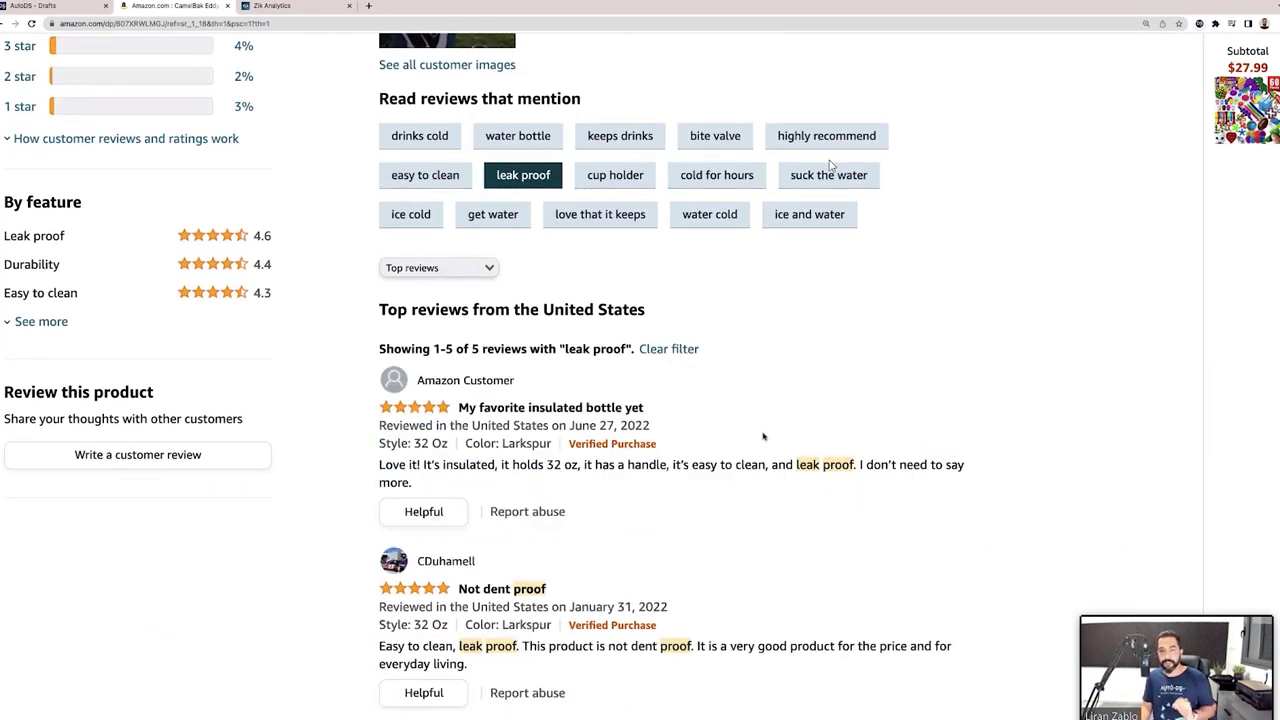
scroll(764, 433, "down", 1)
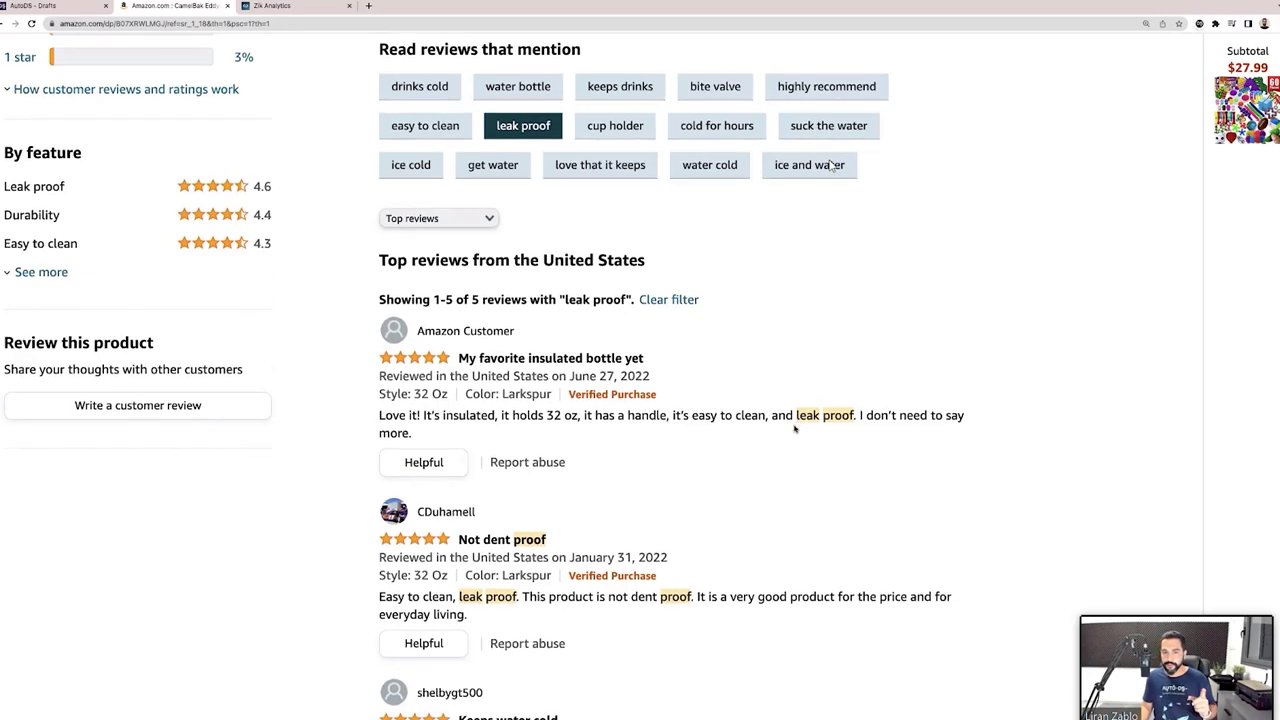
scroll(795, 425, "down", 3)
scroll(758, 443, "down", 1)
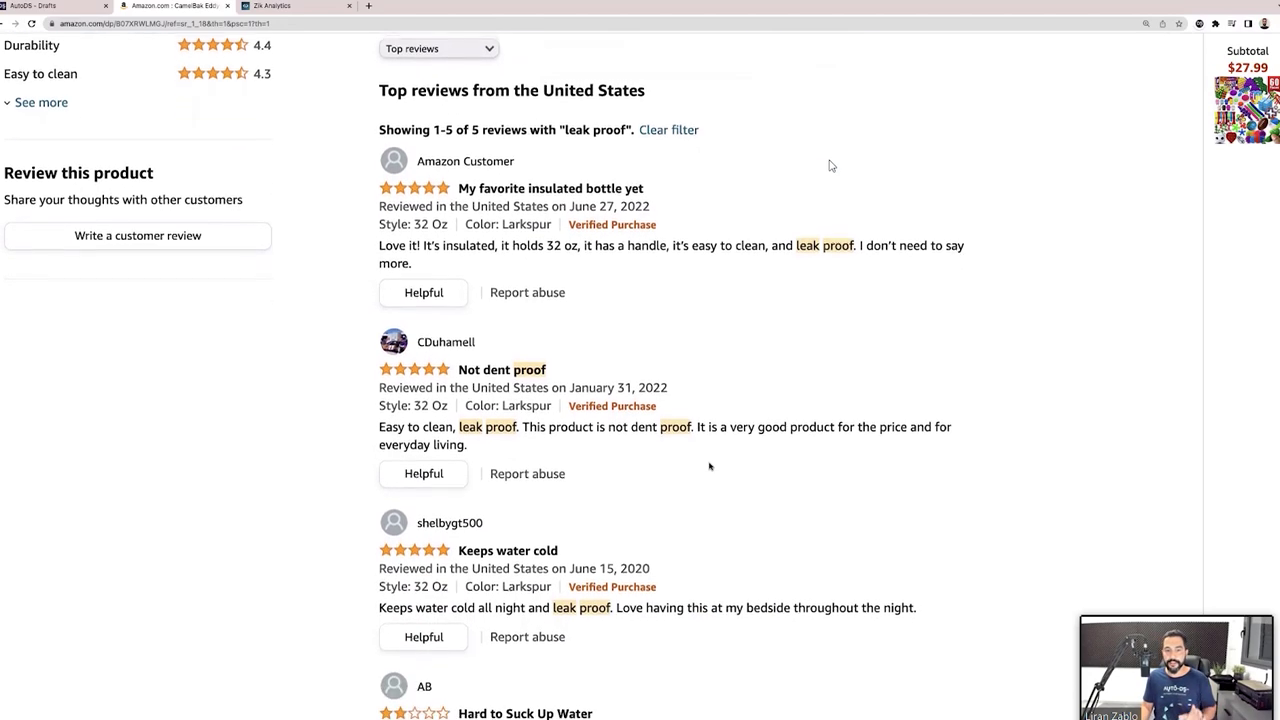
scroll(691, 446, "down", 5)
scroll(683, 440, "down", 4)
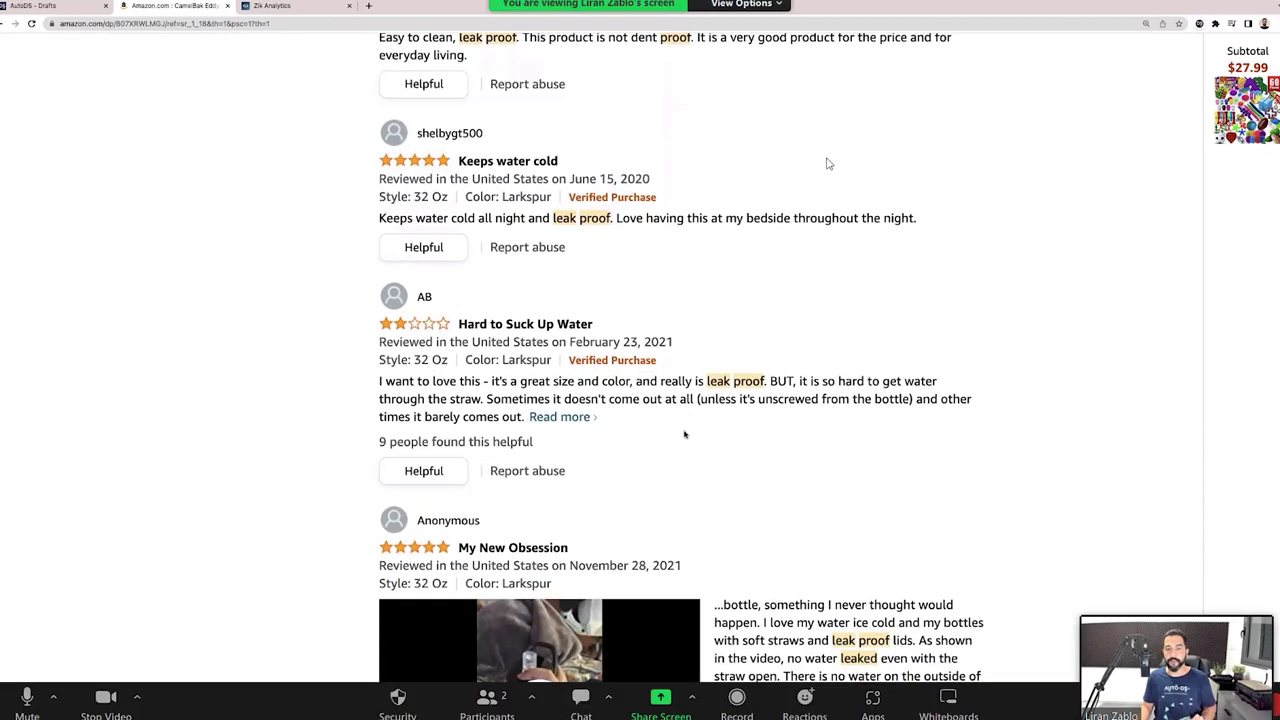
- Look over the commonly mentioned review phrases, the remaining filtered reviews and the customer questions for more keyword ideas
scroll(688, 426, "up", 3)
scroll(688, 426, "up", 9)
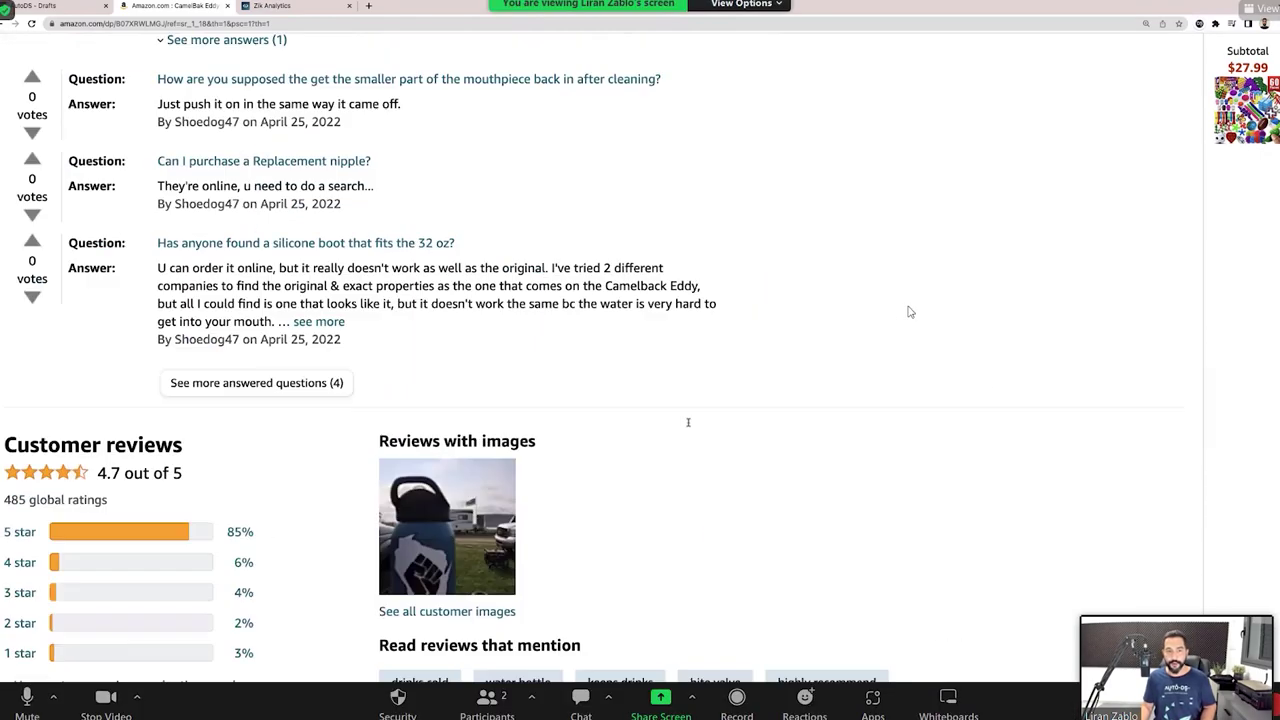
scroll(688, 426, "down", 3)
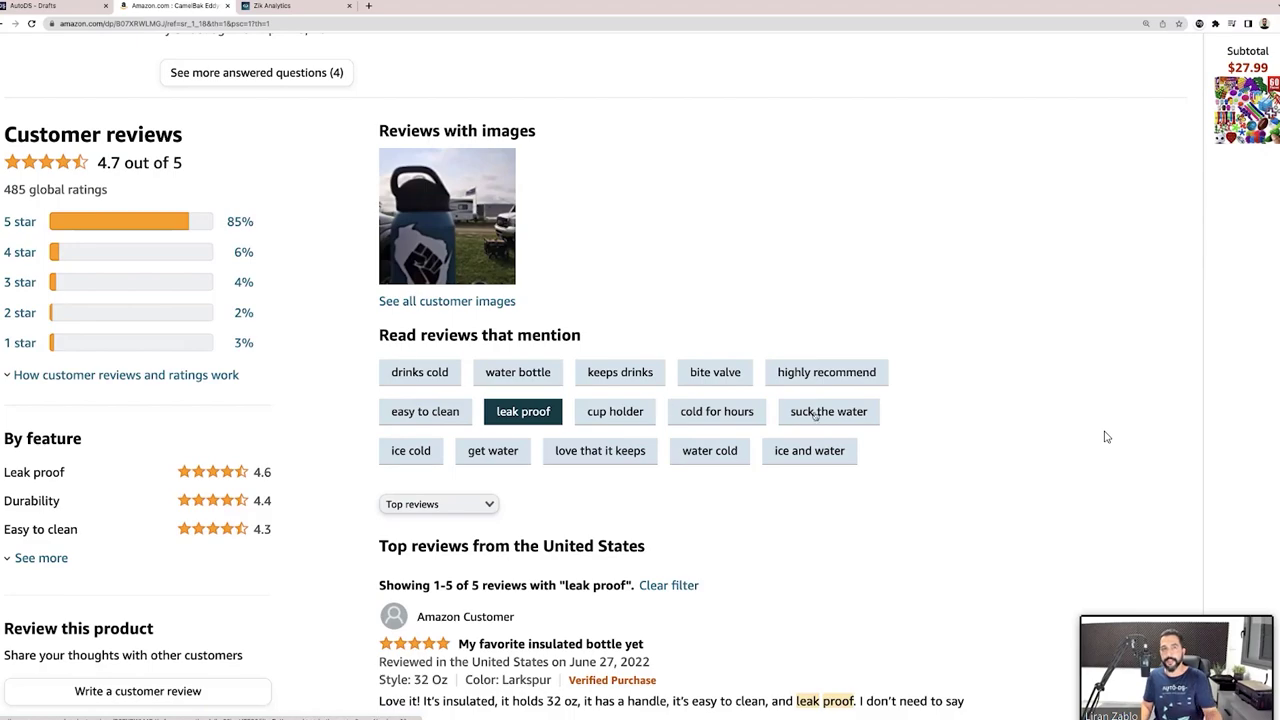
scroll(694, 360, "down", 5)
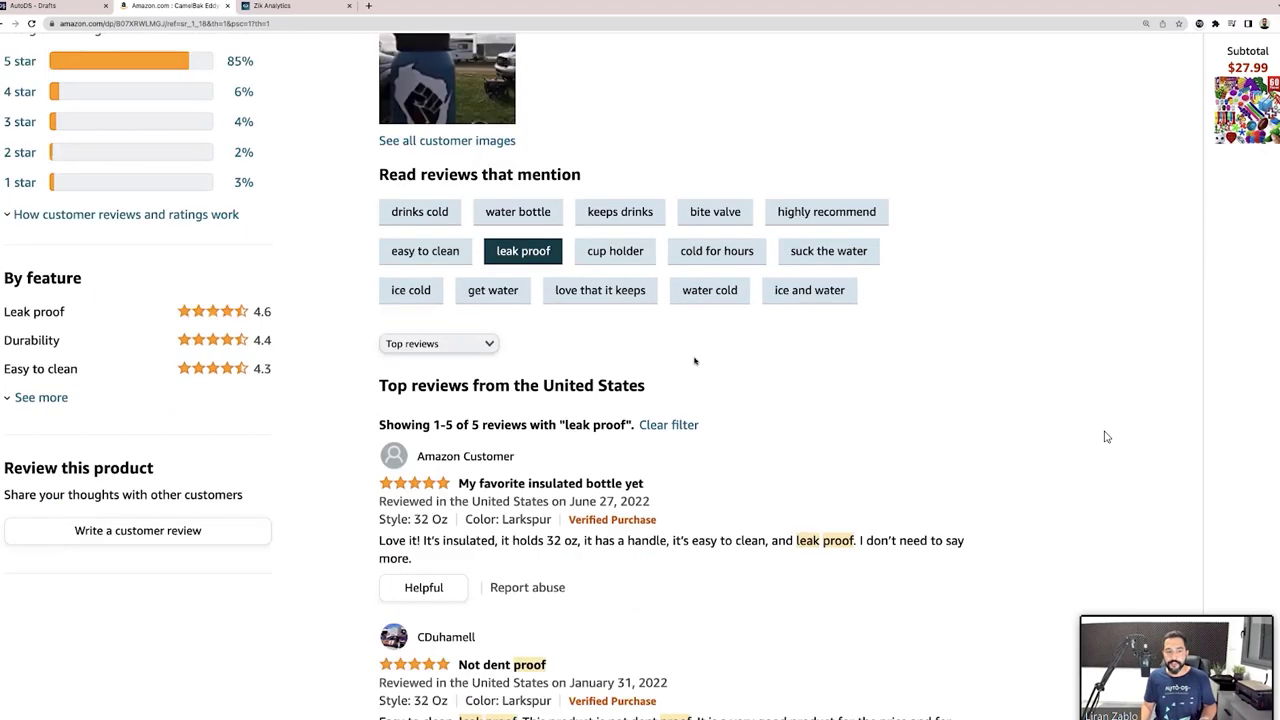
scroll(1107, 437, "down", 10)
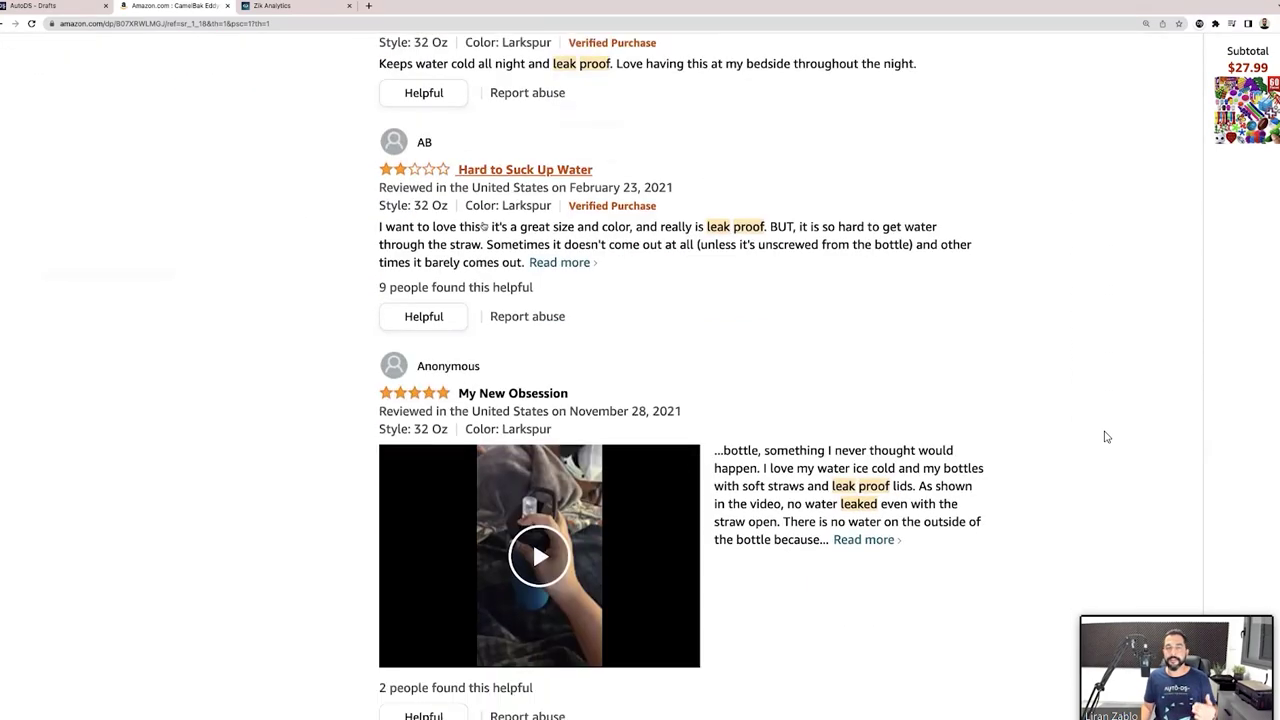
scroll(1107, 437, "down", 3)
scroll(1107, 437, "up", 12)
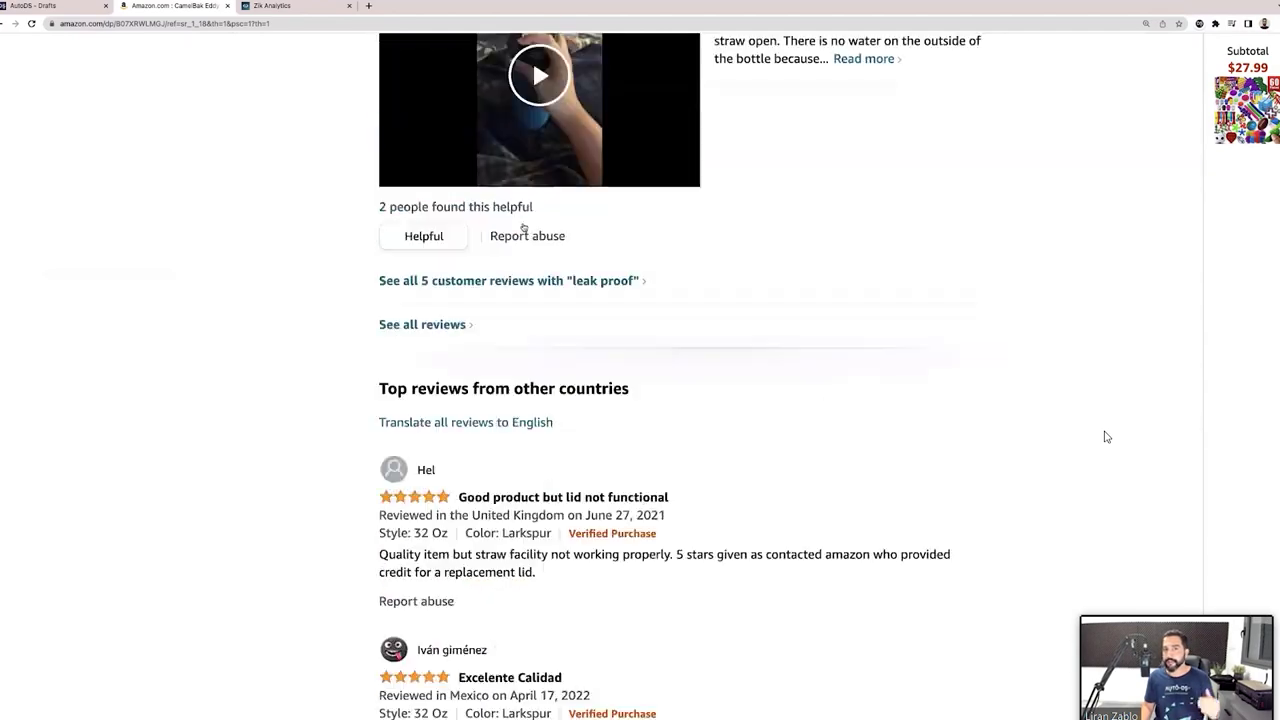
scroll(1107, 437, "up", 20)
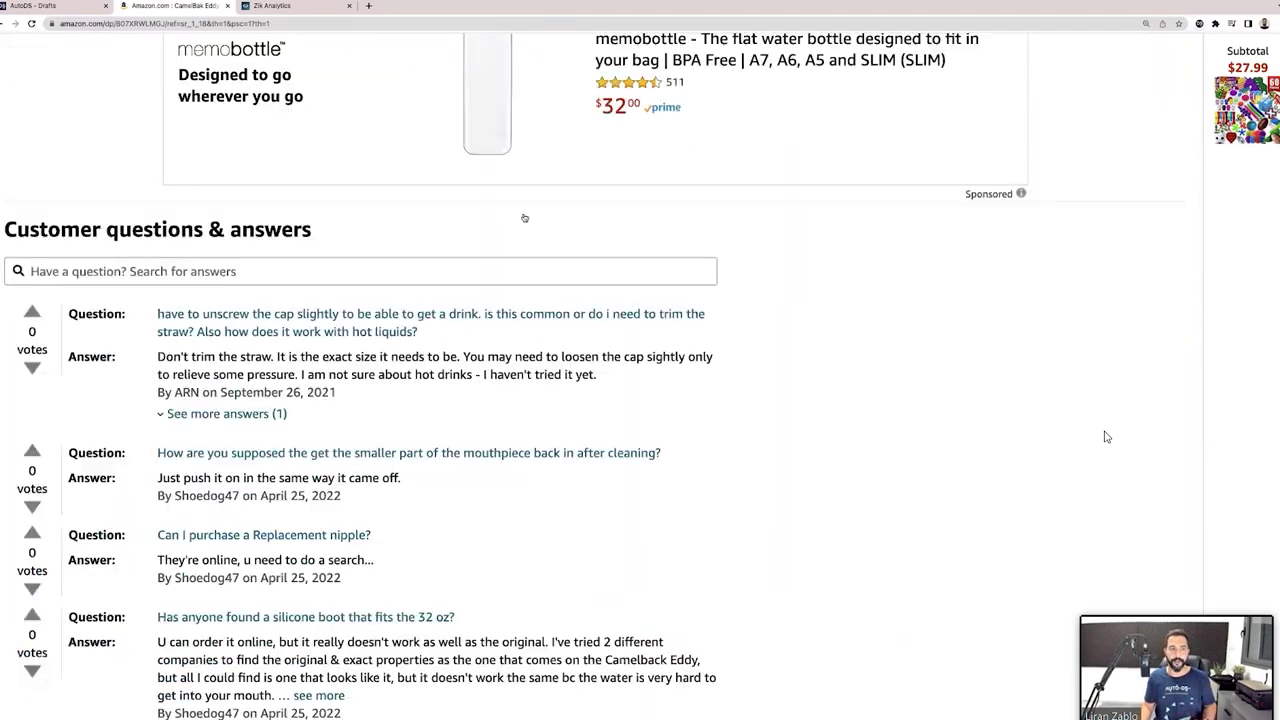
- Switch to the AutoDS drafts and append "Leak Proof" to the water bottle's title
scroll(1107, 437, "down", 6)
key("ctrl+shift+Tab")
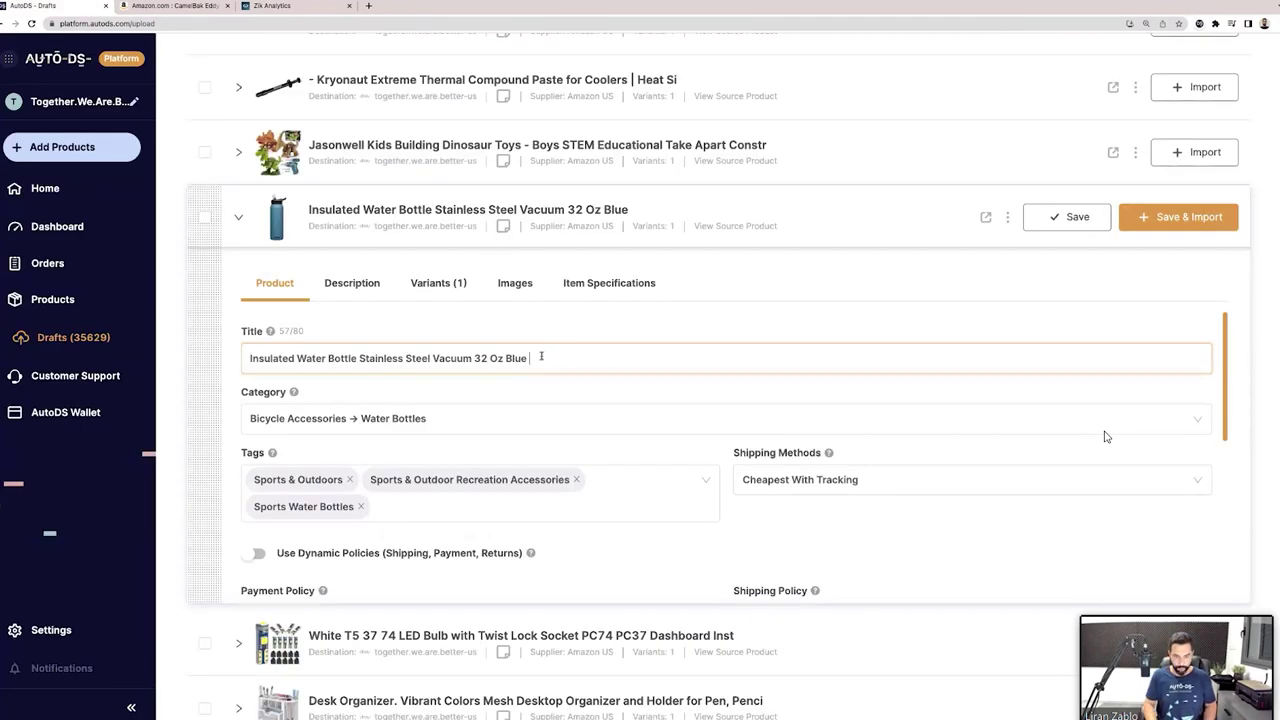
type("eak Proof")
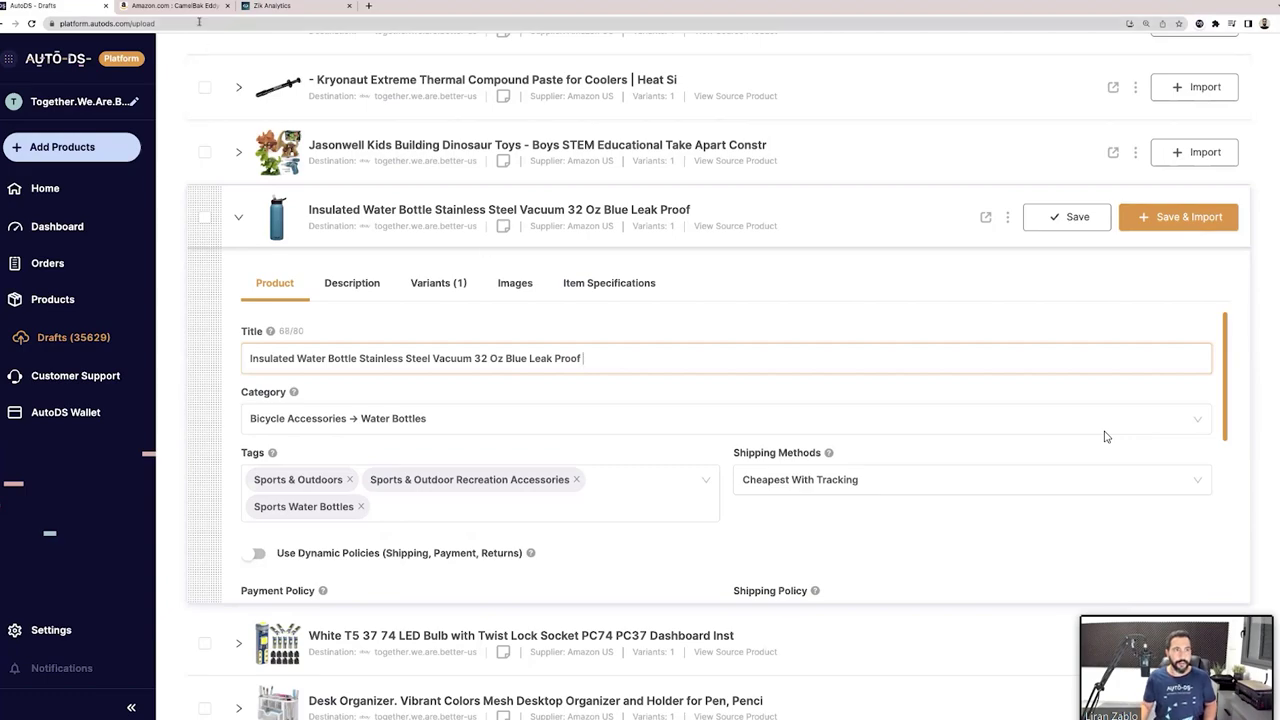
- Return to the Amazon listing and read the customer reviews that mention "bite valve"
key("ctrl+Tab")
scroll(1107, 437, "down", 12)
scroll(1107, 437, "down", 10)
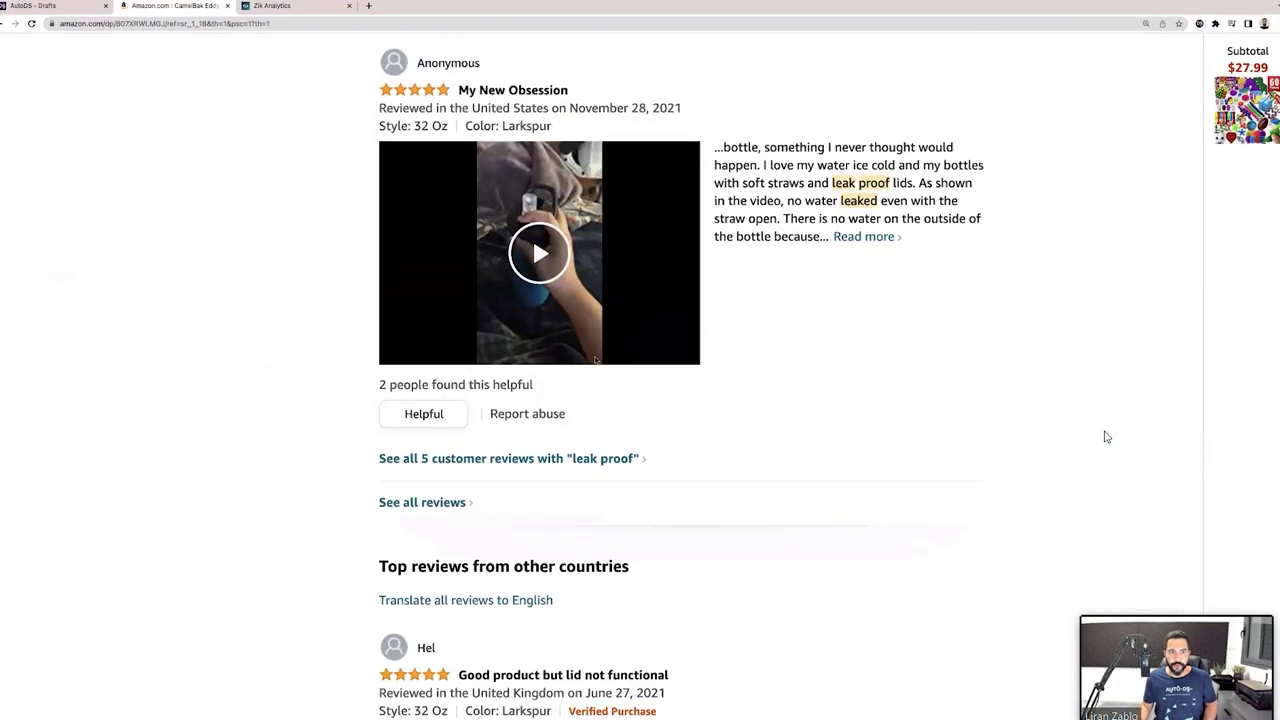
scroll(1107, 437, "up", 15)
scroll(1107, 437, "down", 6)
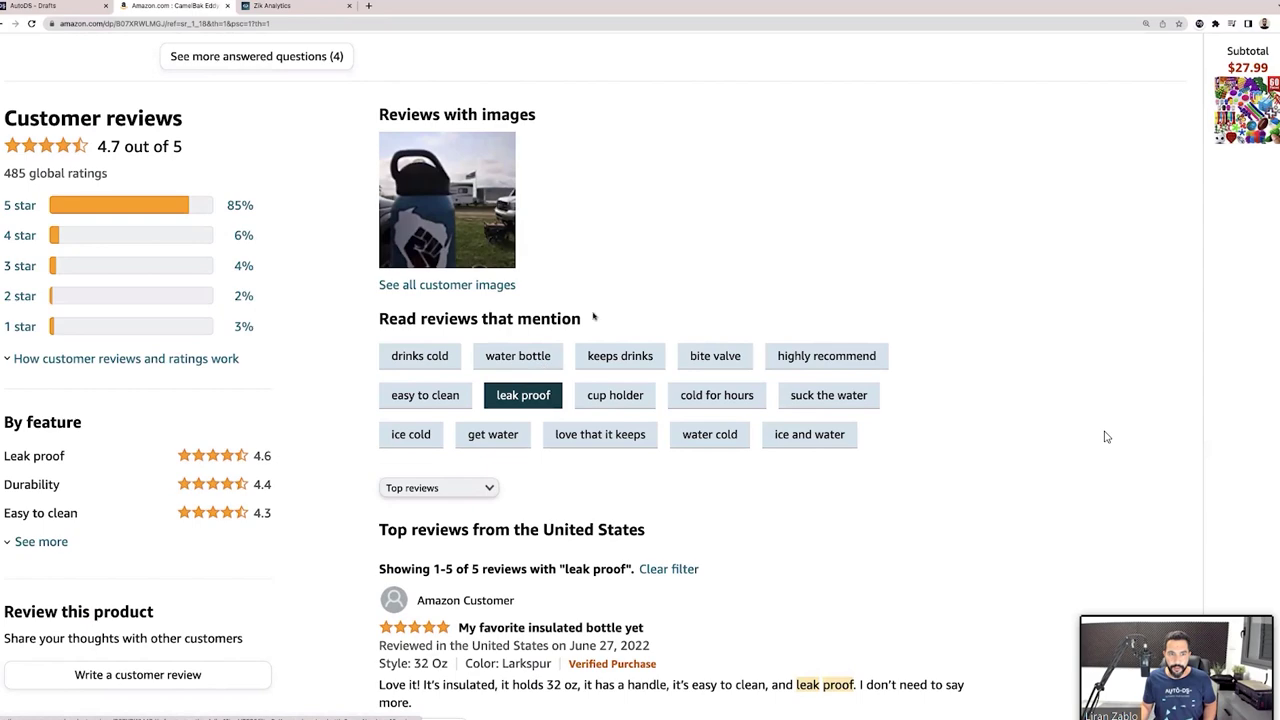
left_click(721, 365)
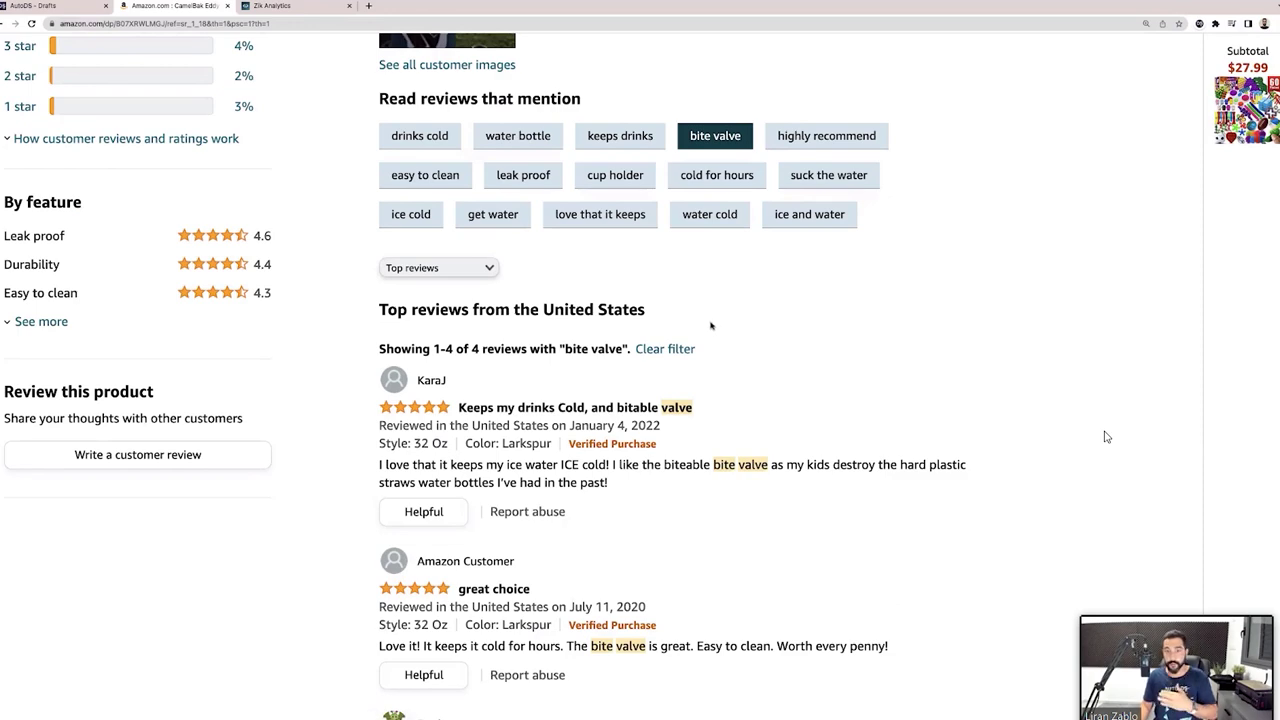
scroll(740, 331, "down", 3)
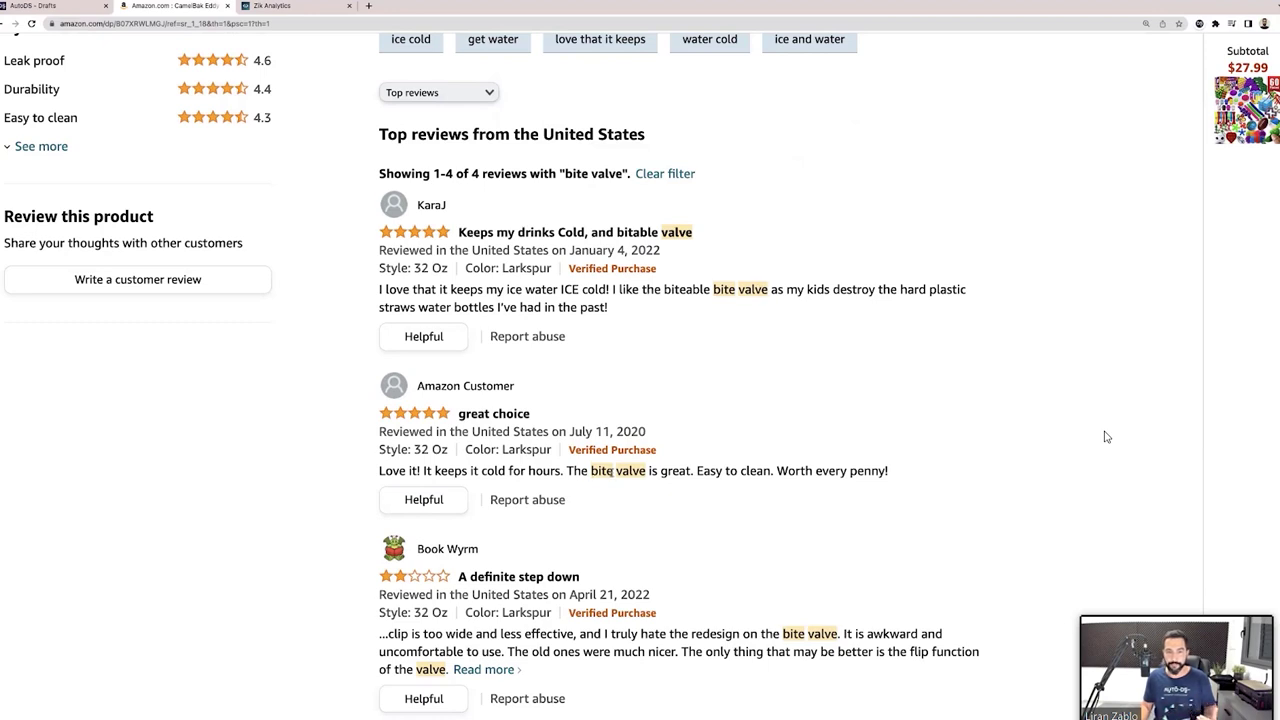
- Switch back to the AutoDS draft and append "With Bite Valve" to the water bottle's title
left_click(82, 11)
left_click(623, 358)
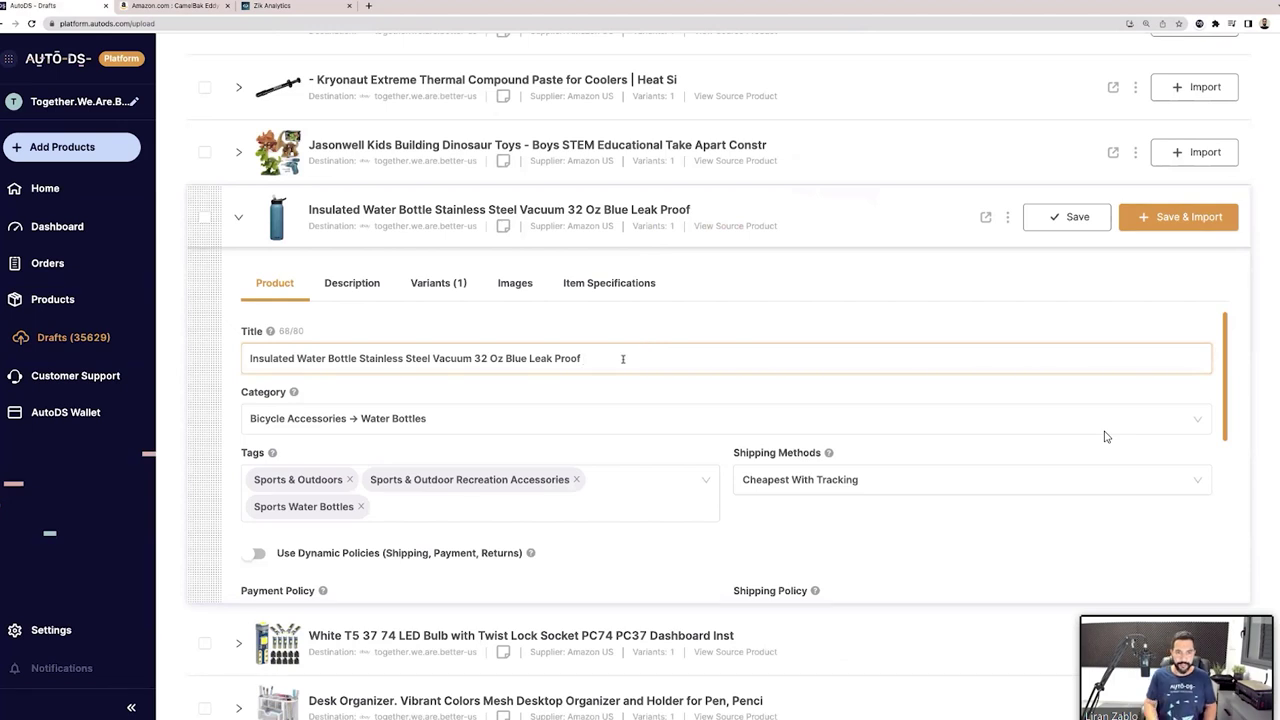
type("With ")
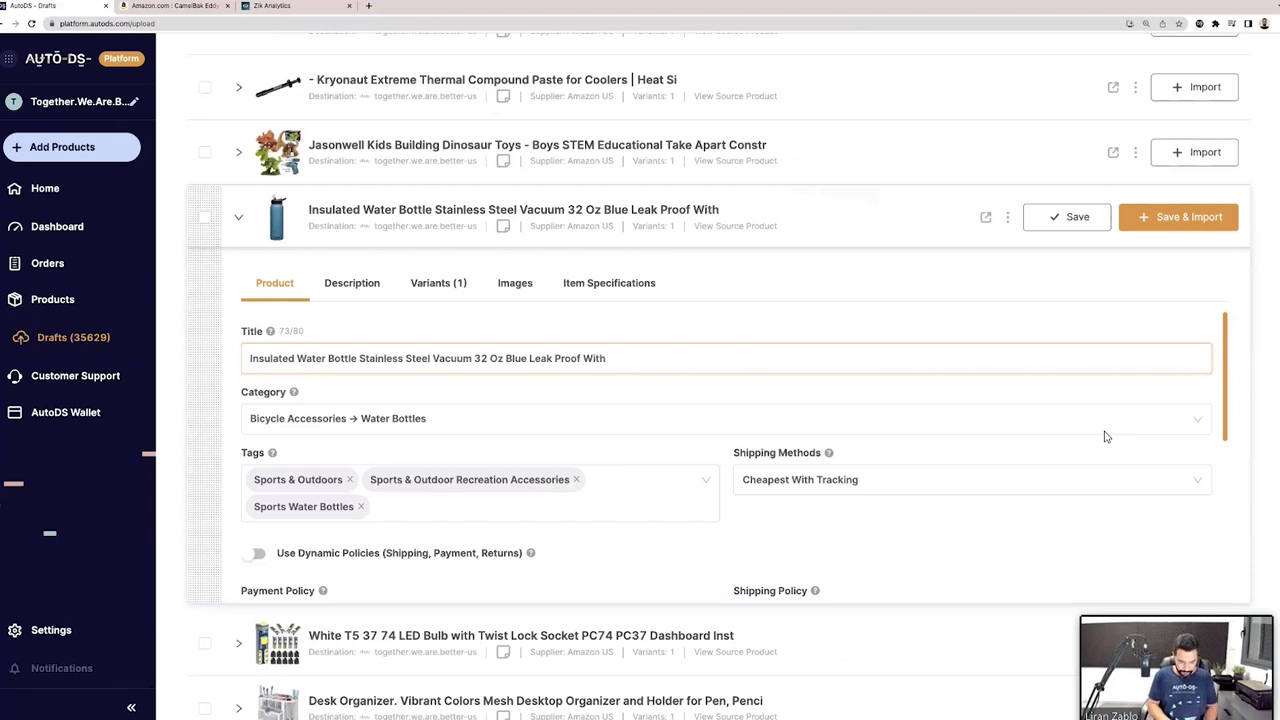
type("Bite Valve")
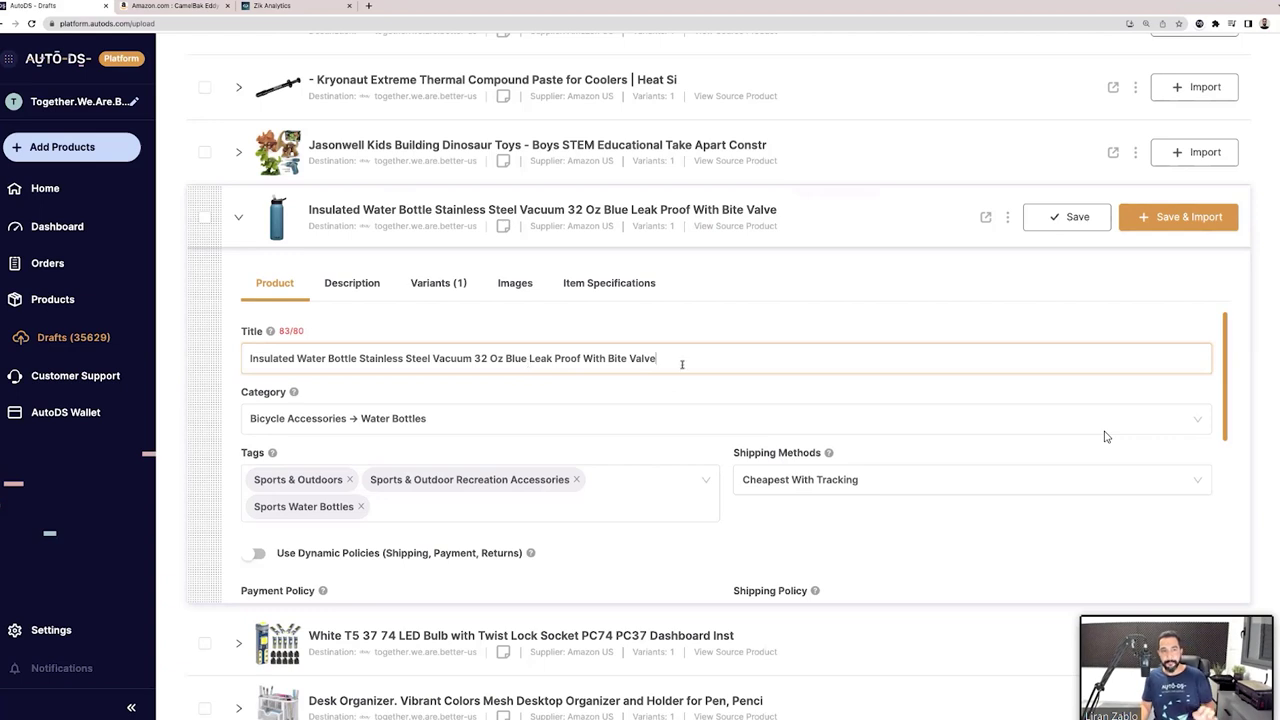
- Shorten the water bottle title by deleting the word "With", and save the draft
left_click_drag(682, 364, 278, 346)
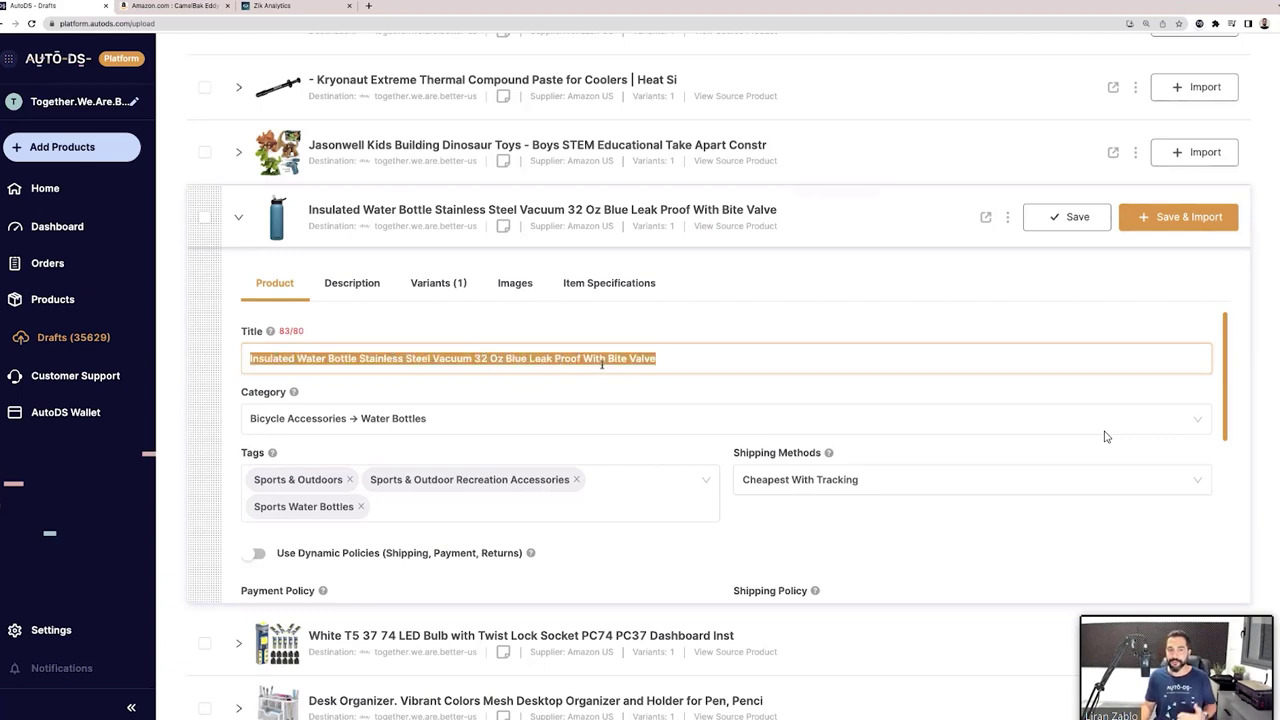
left_click(663, 359)
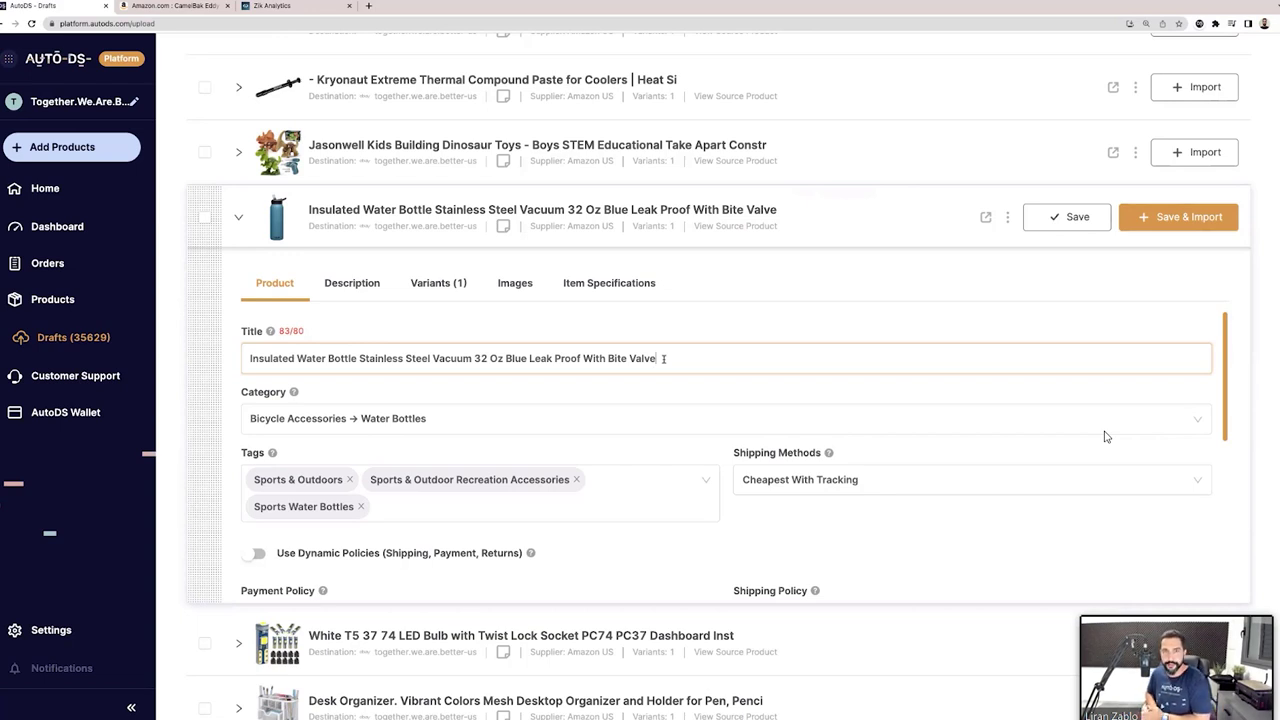
double_click(596, 358)
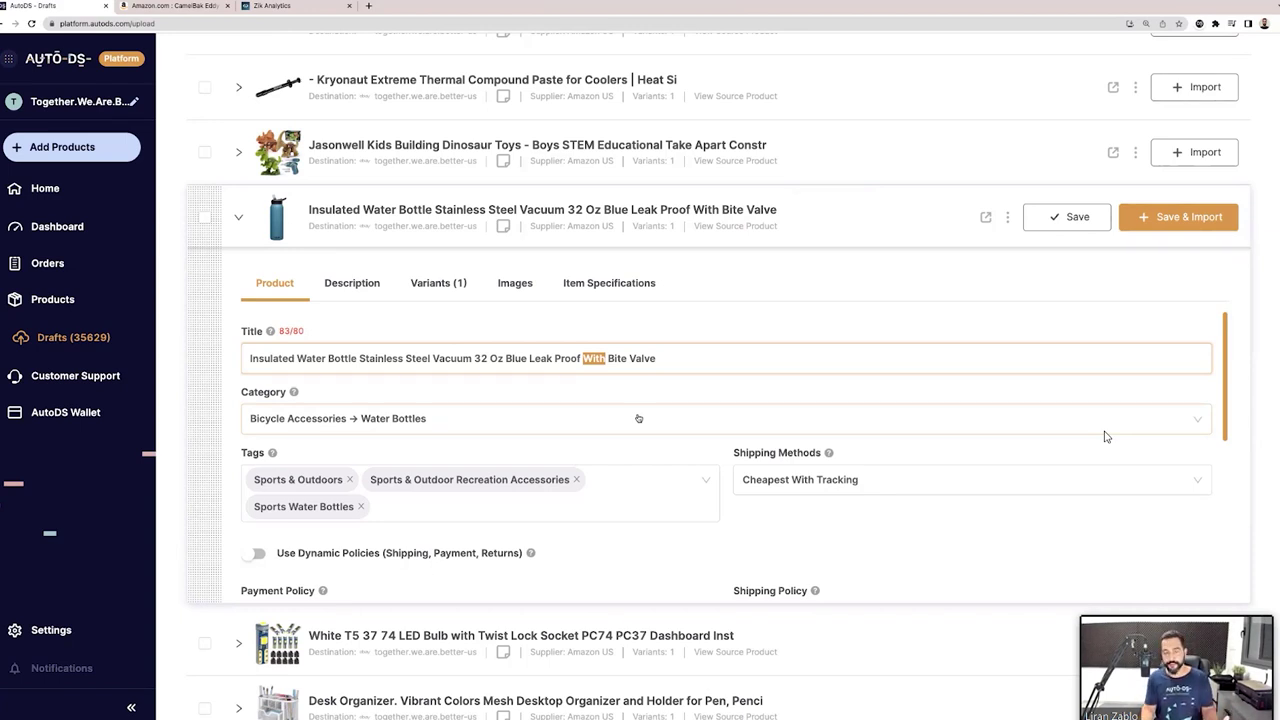
key("BackSpace")
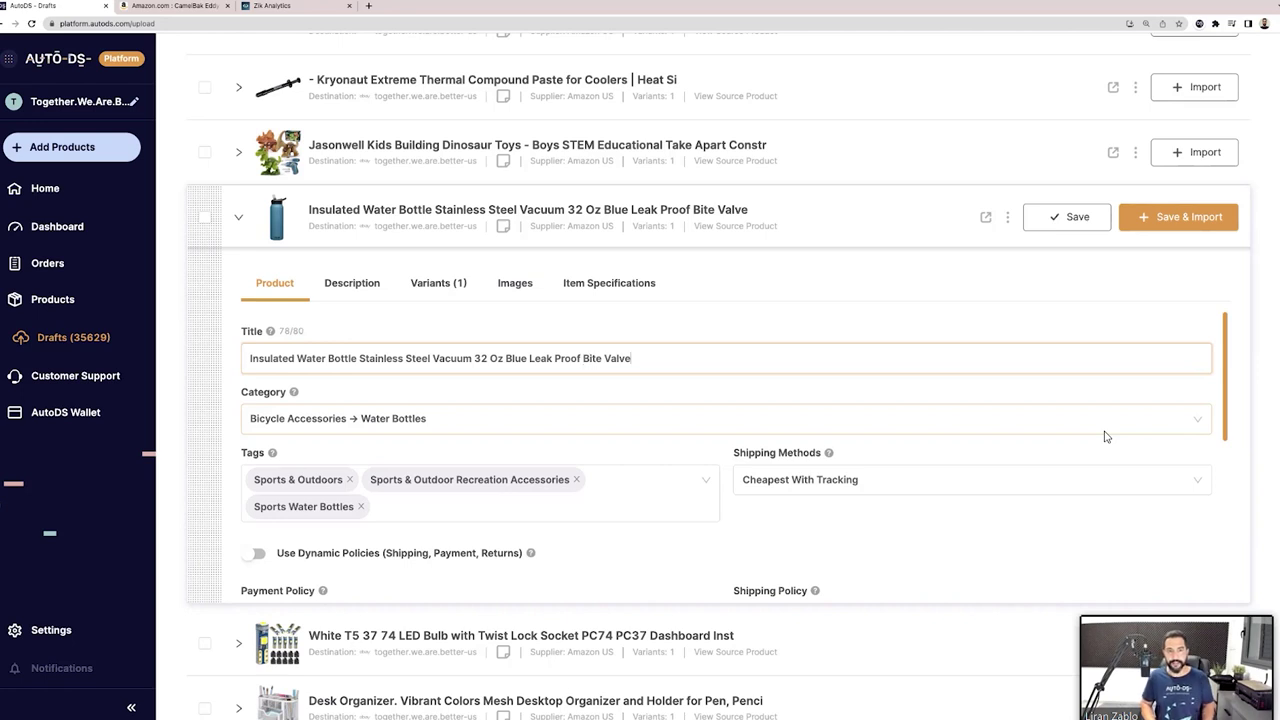
left_click(1062, 217)
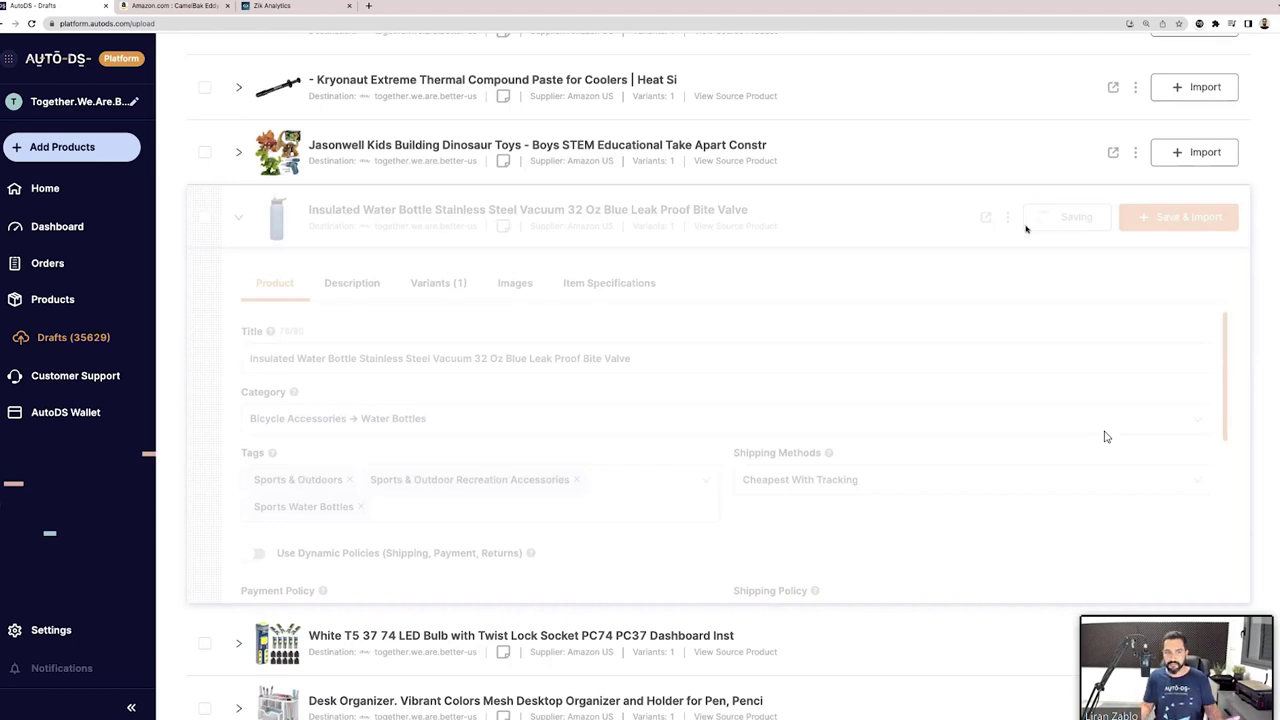
- Review the water bottle draft's category, tags and policy settings, including the list of available tags
scroll(574, 346, "down", 1)
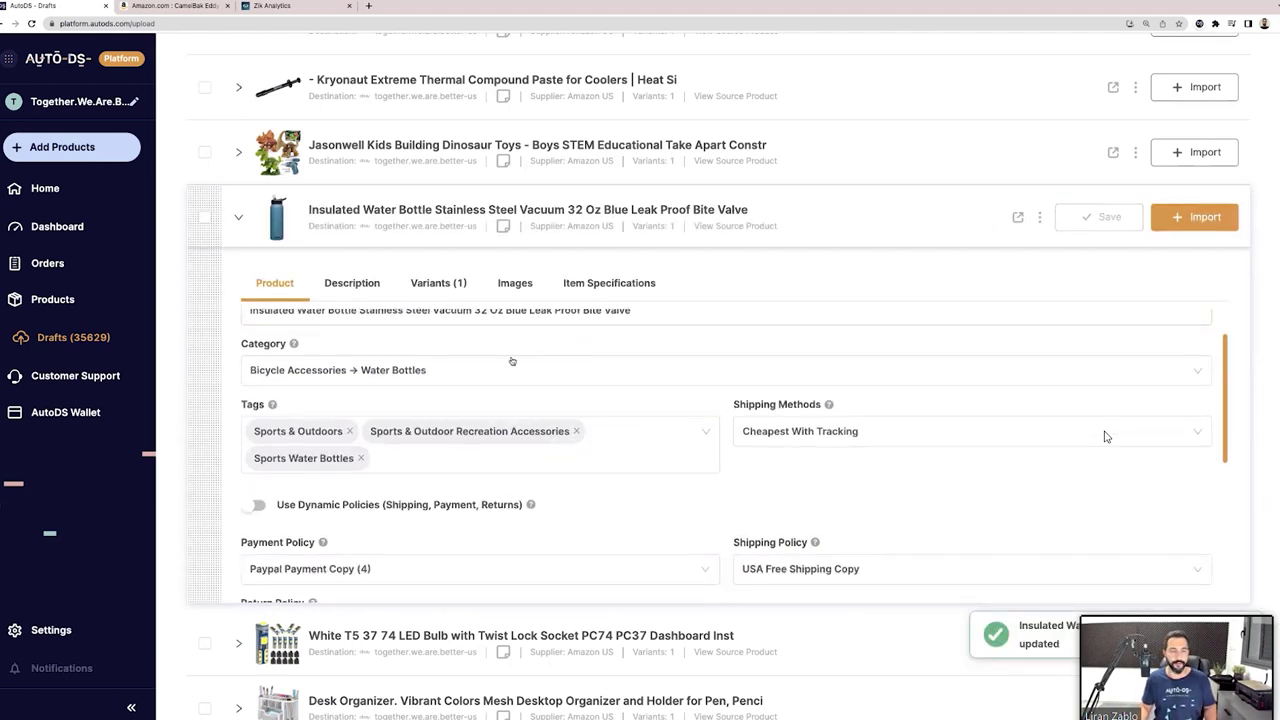
scroll(314, 358, "up", 1)
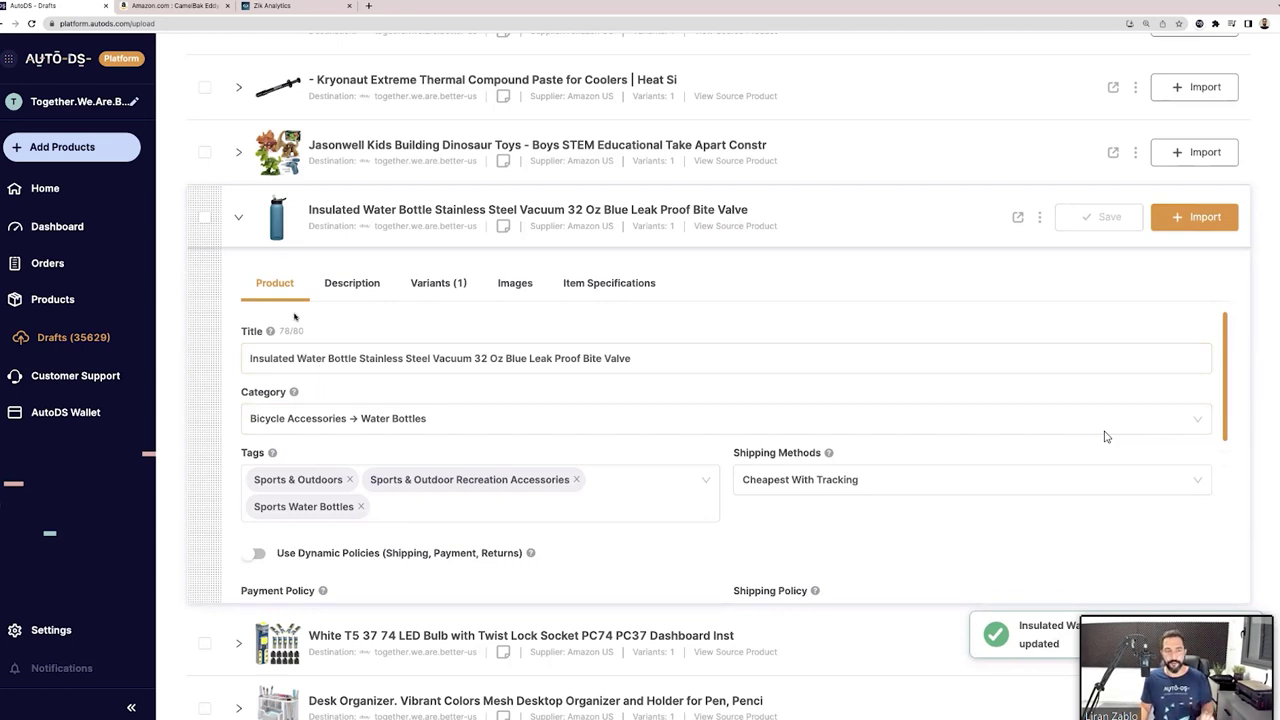
scroll(310, 410, "down", 1)
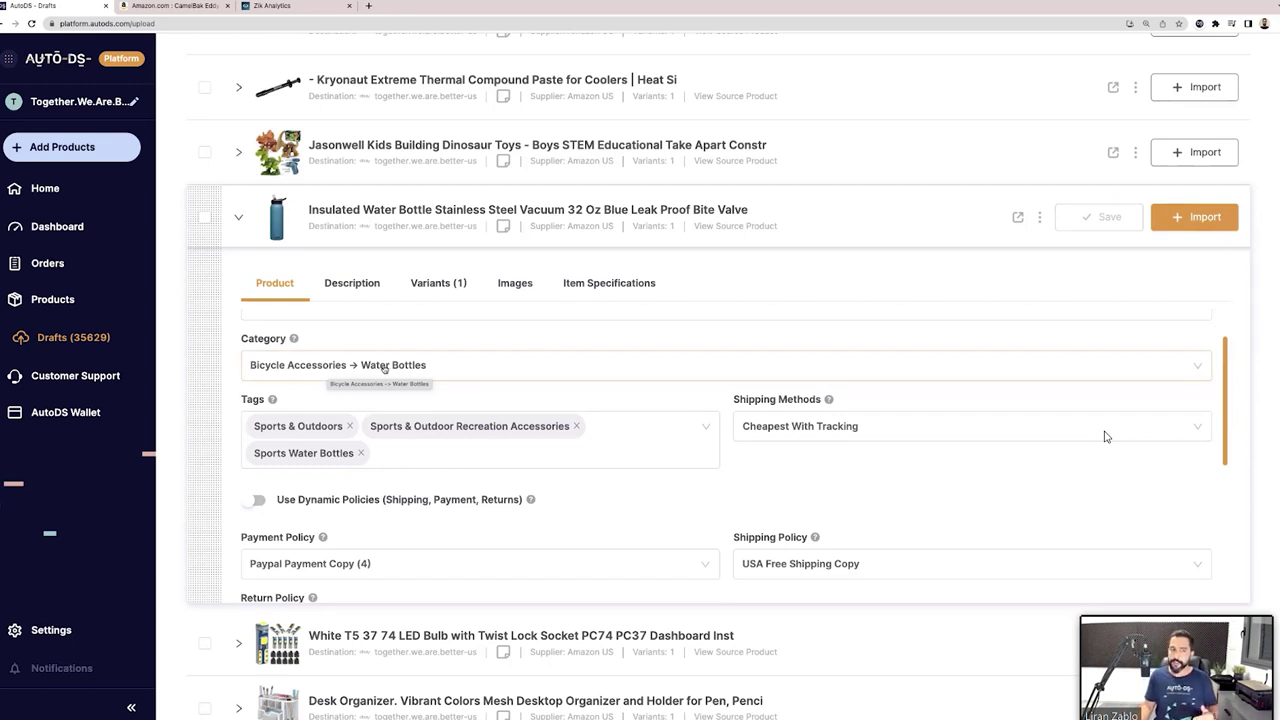
scroll(451, 380, "up", 1)
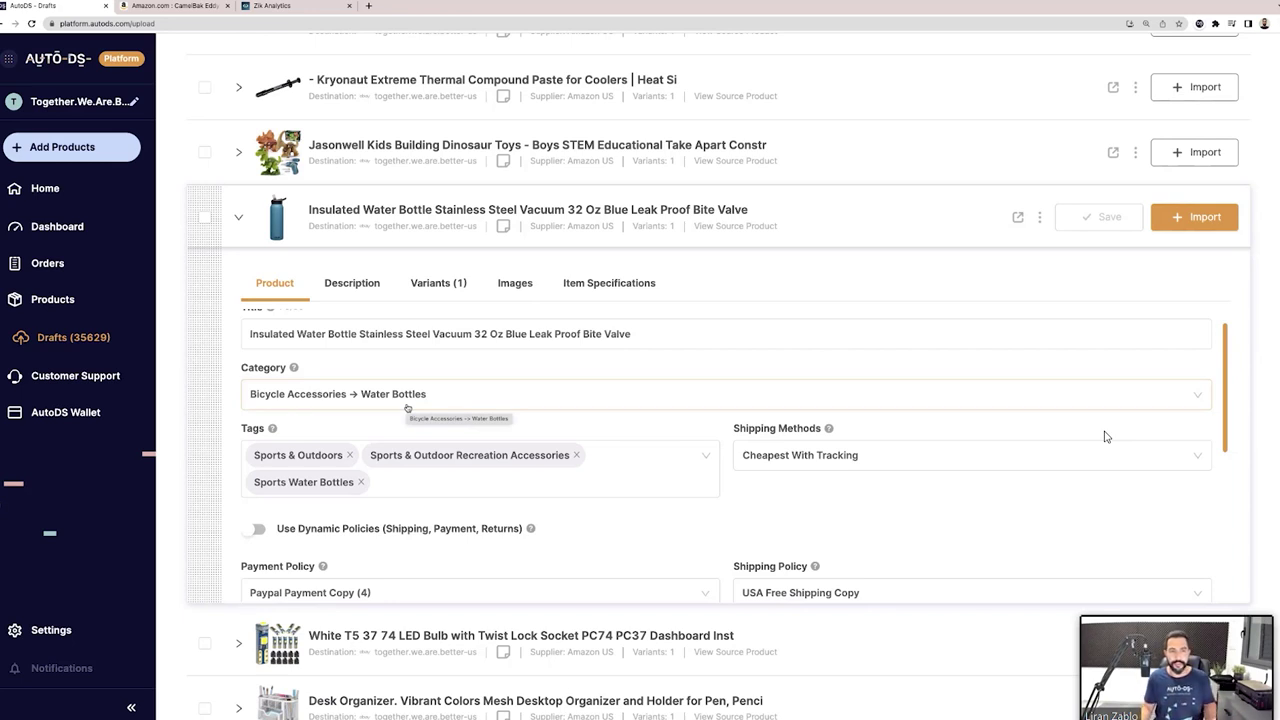
scroll(395, 400, "down", 1)
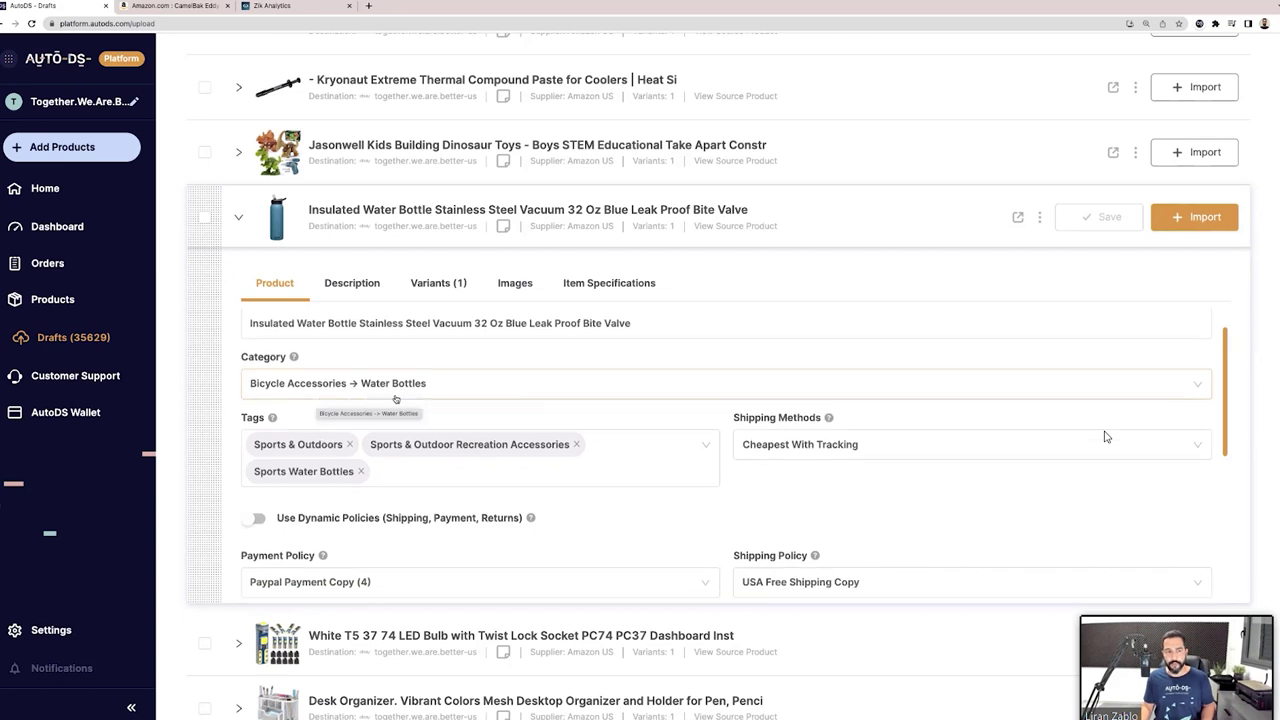
scroll(395, 398, "down", 2)
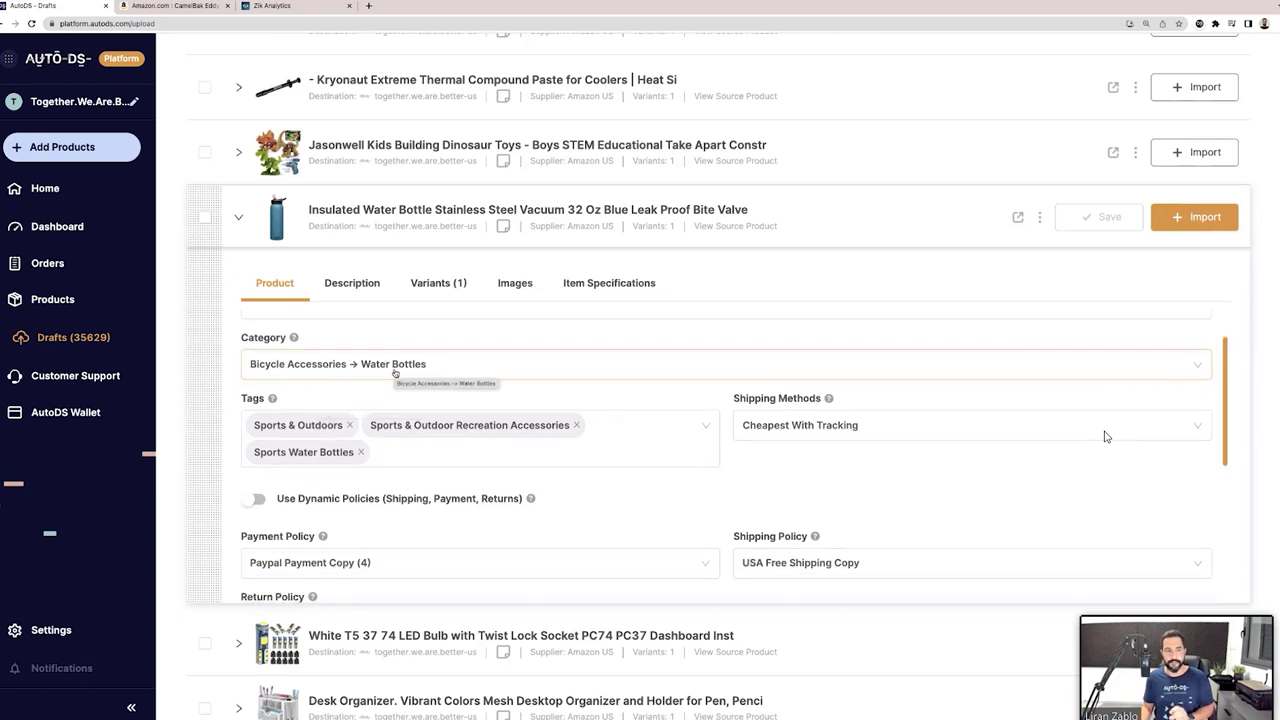
scroll(398, 370, "down", 5)
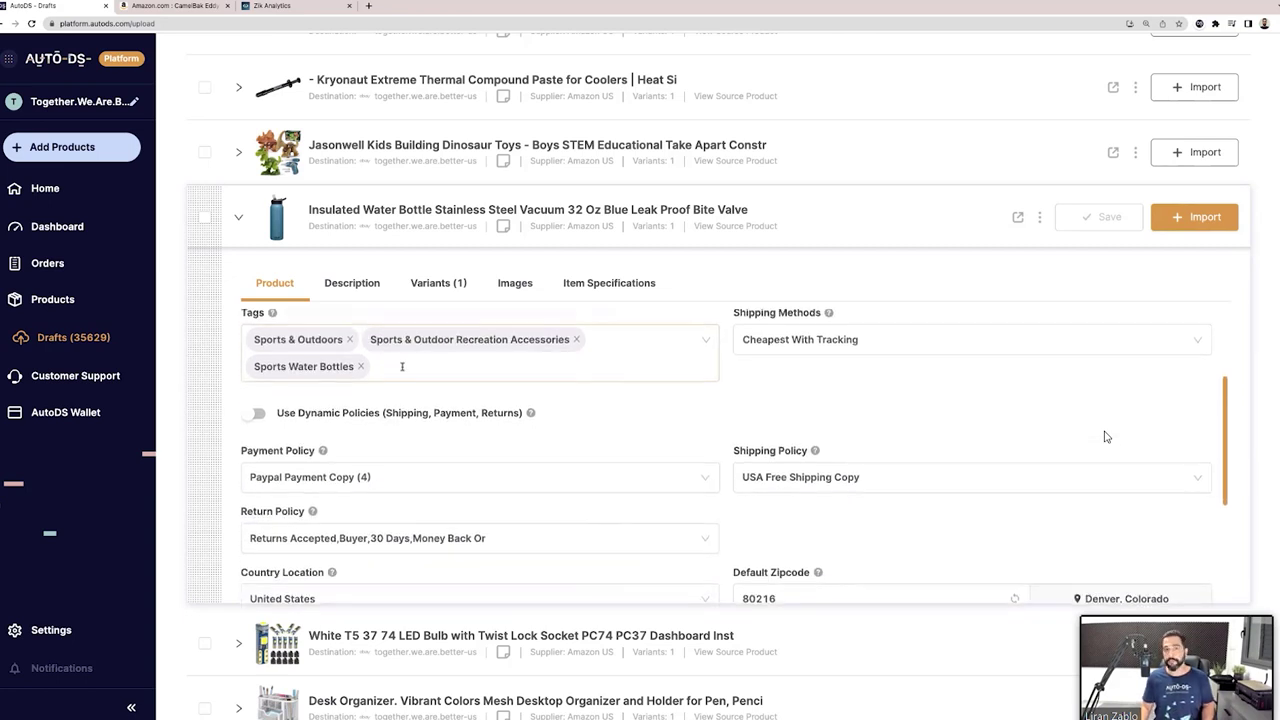
left_click(402, 366)
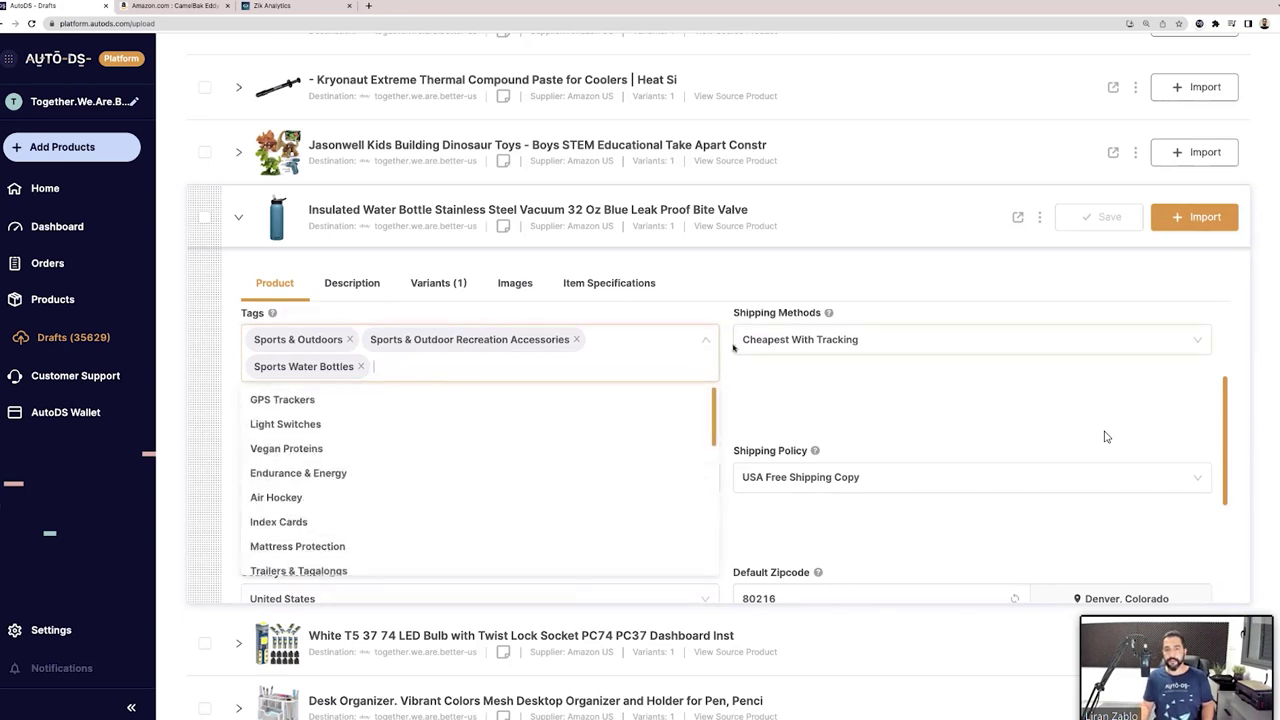
left_click(706, 340)
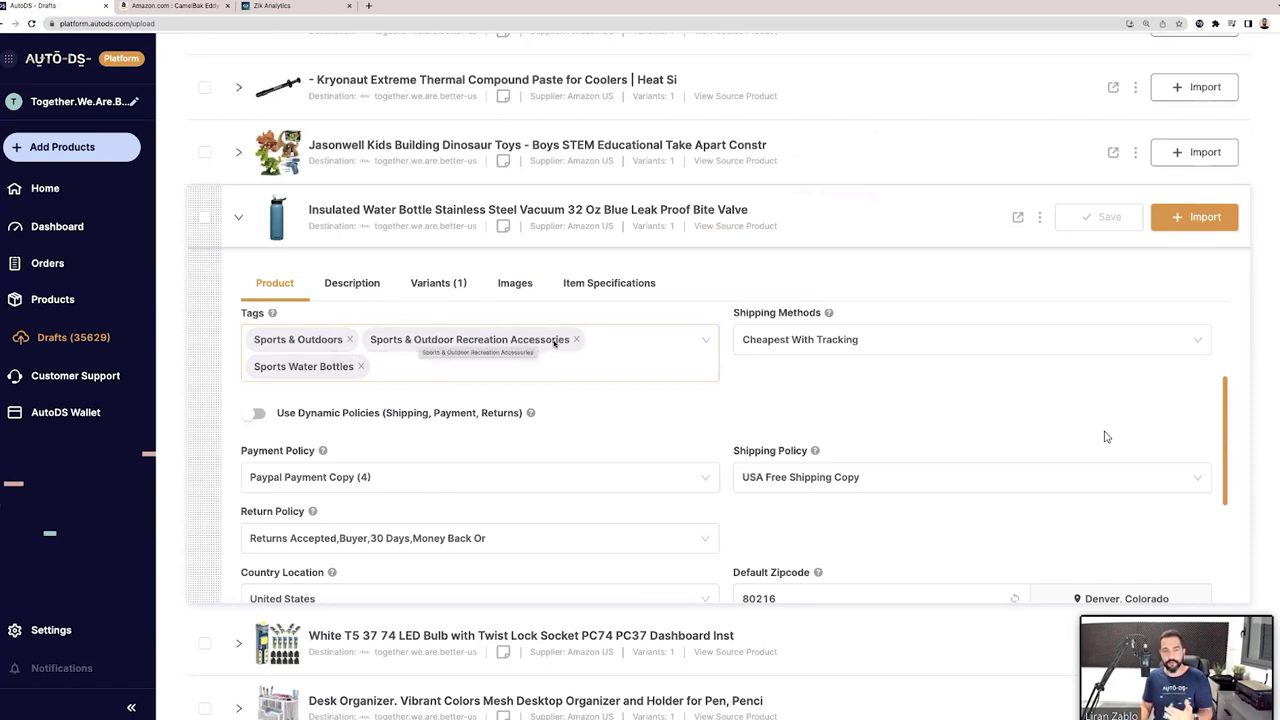
left_click(417, 367)
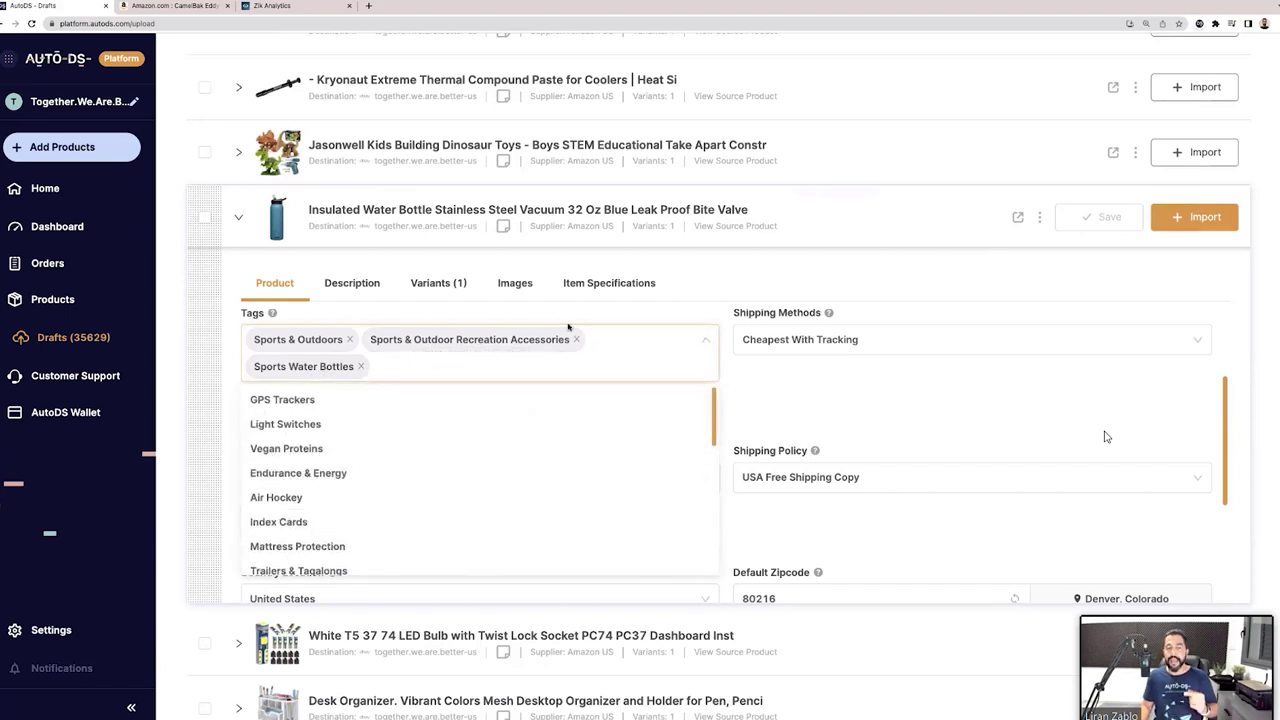
left_click(728, 276)
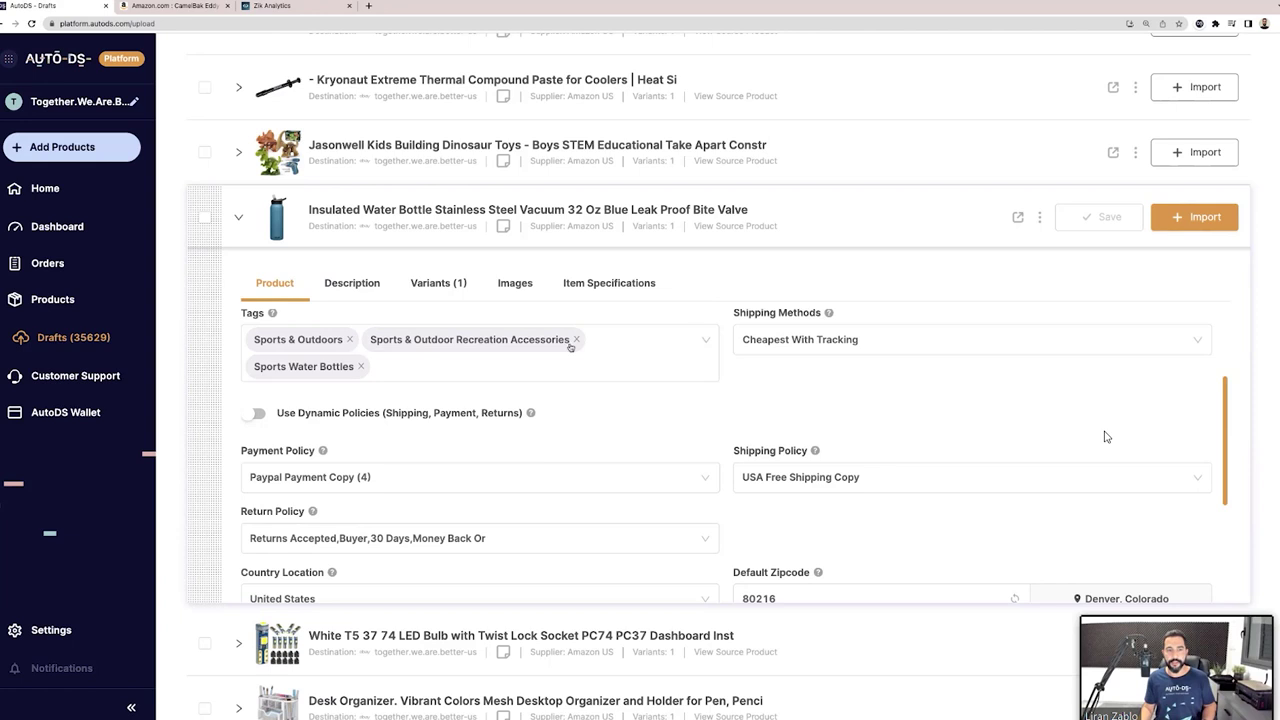
left_click(505, 364)
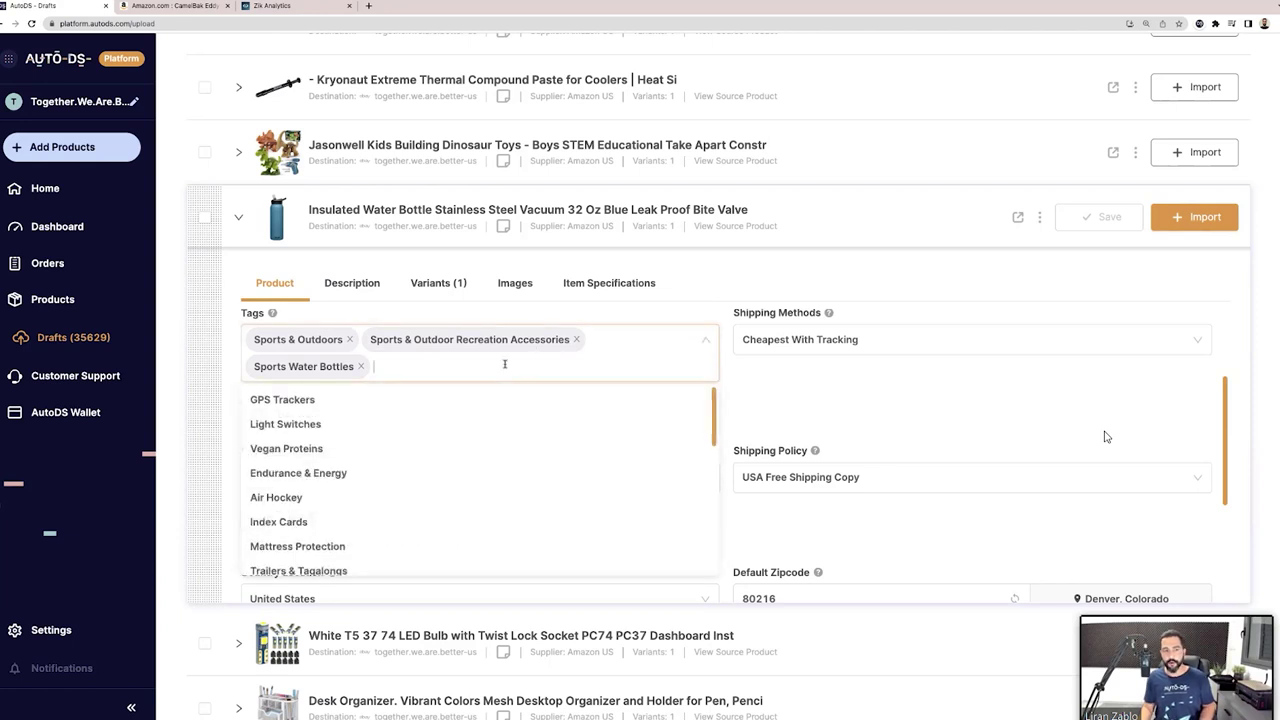
left_click(726, 272)
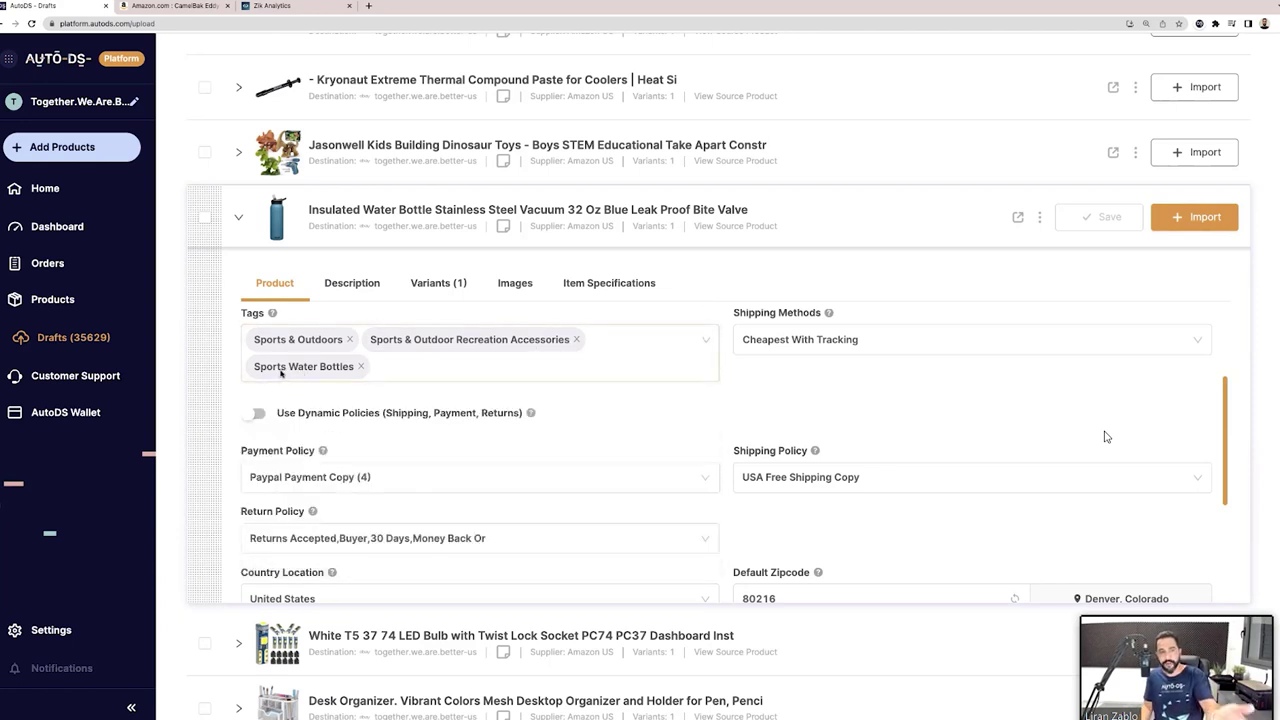
left_click(389, 367)
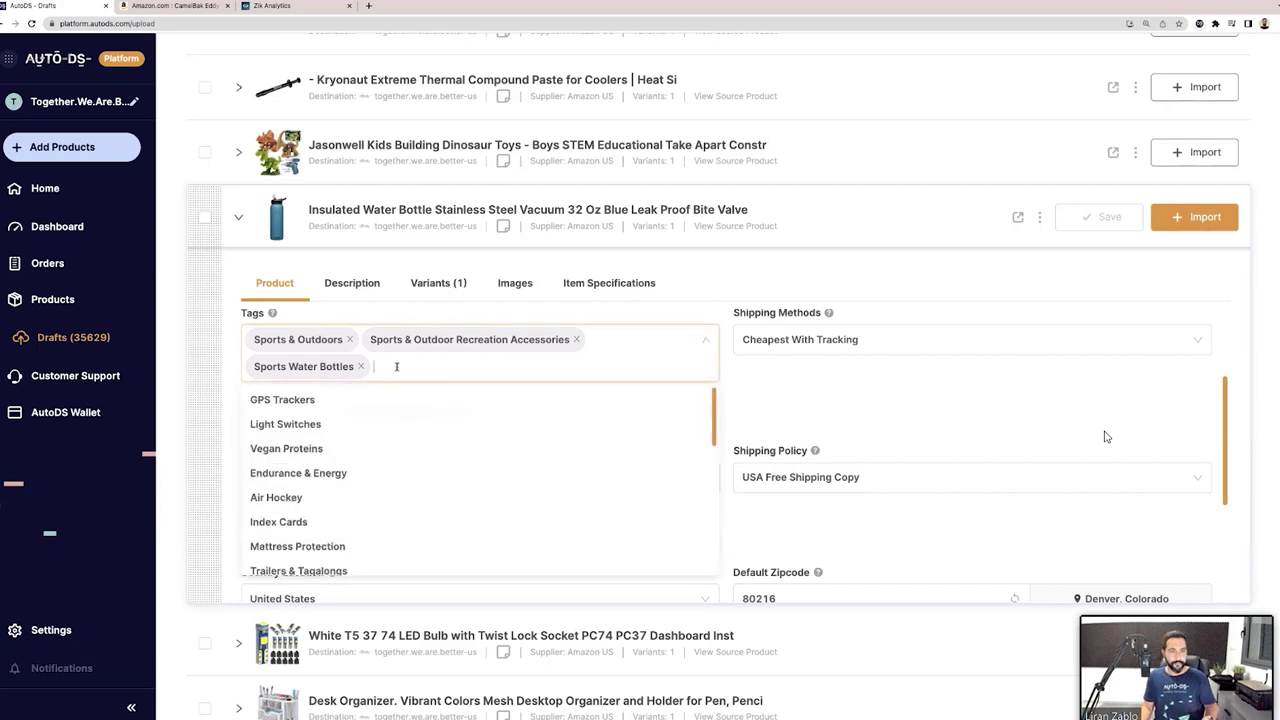
left_click(534, 316)
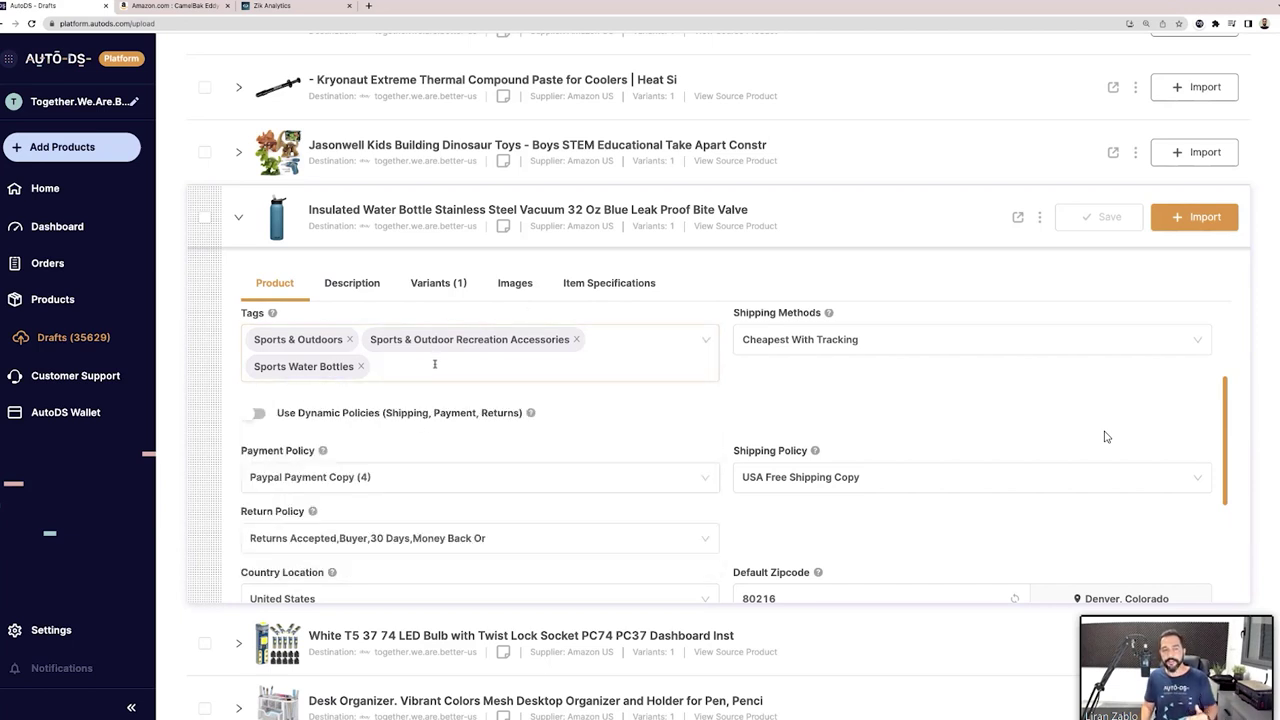
left_click(434, 364)
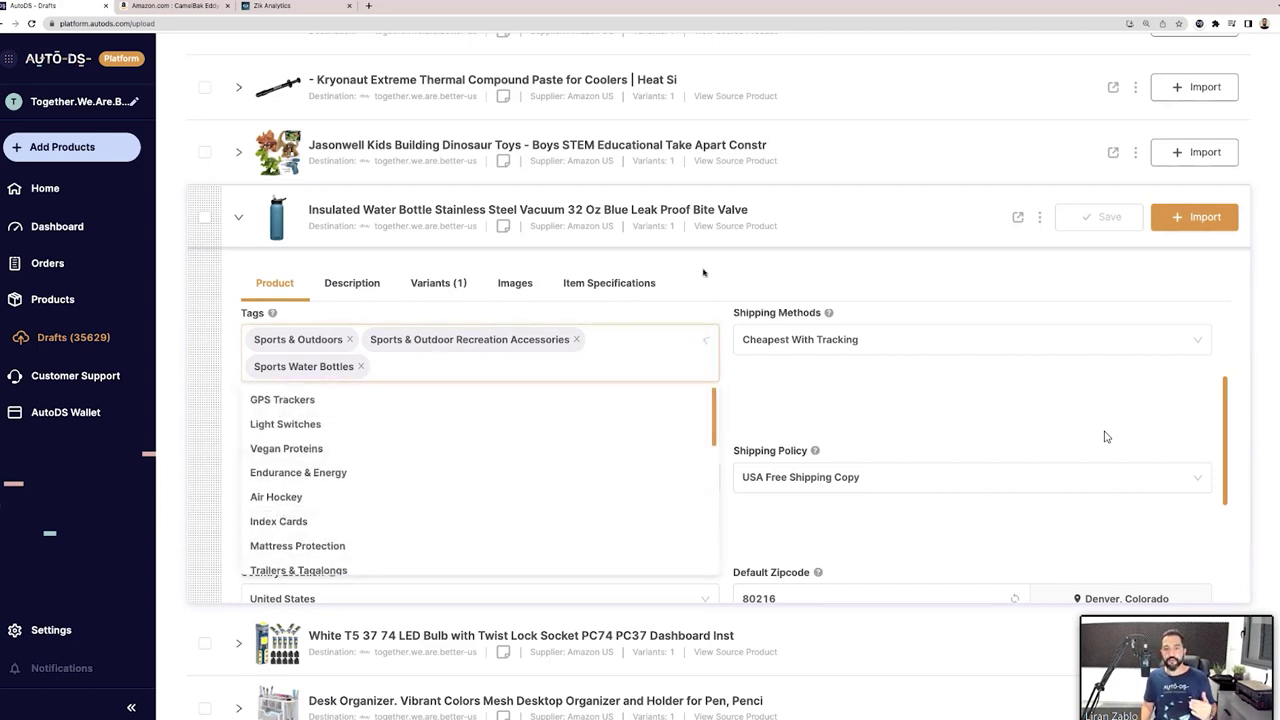
left_click(556, 313)
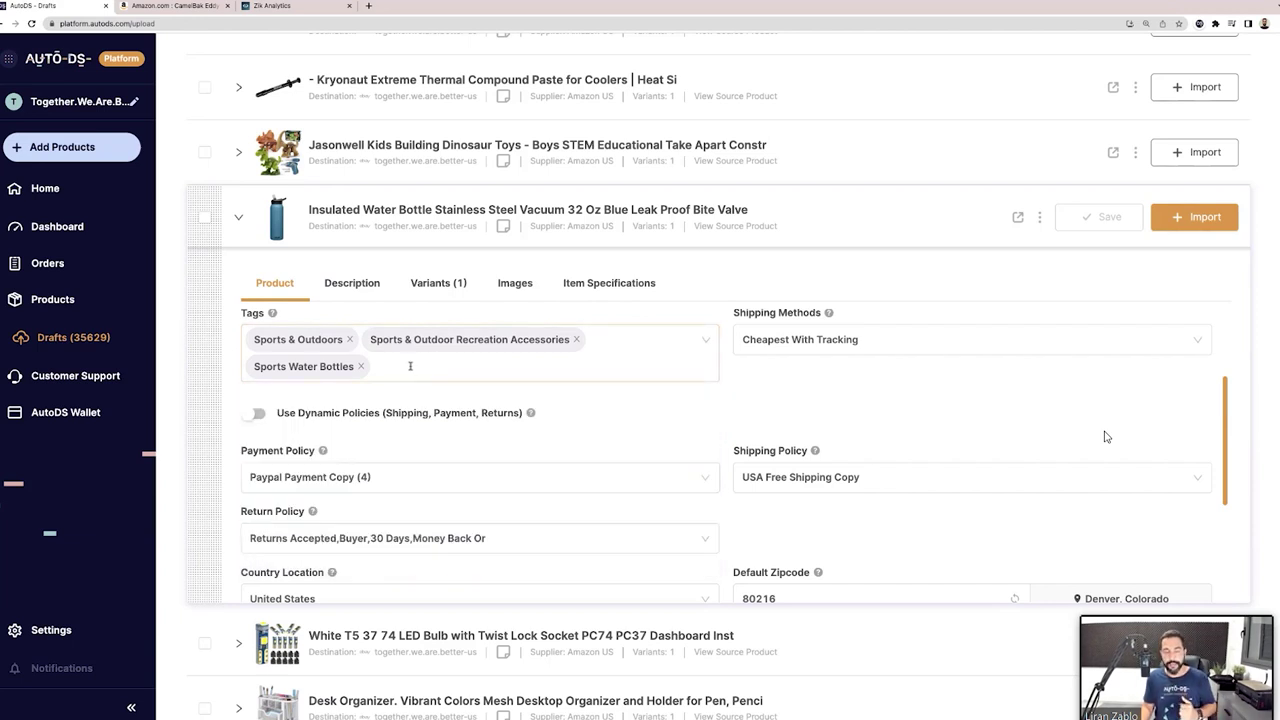
- Add a new custom tag named "Summer Products" to the water bottle draft
left_click(410, 366)
type("S")
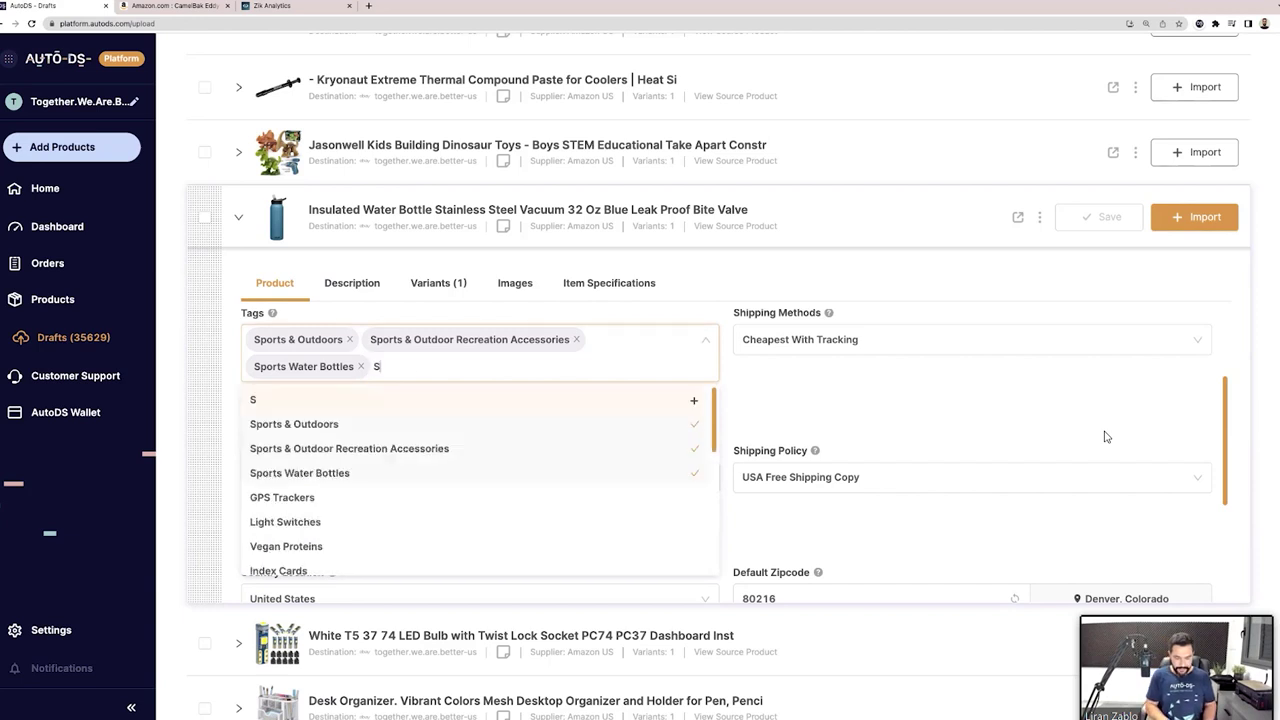
type("ummer Products")
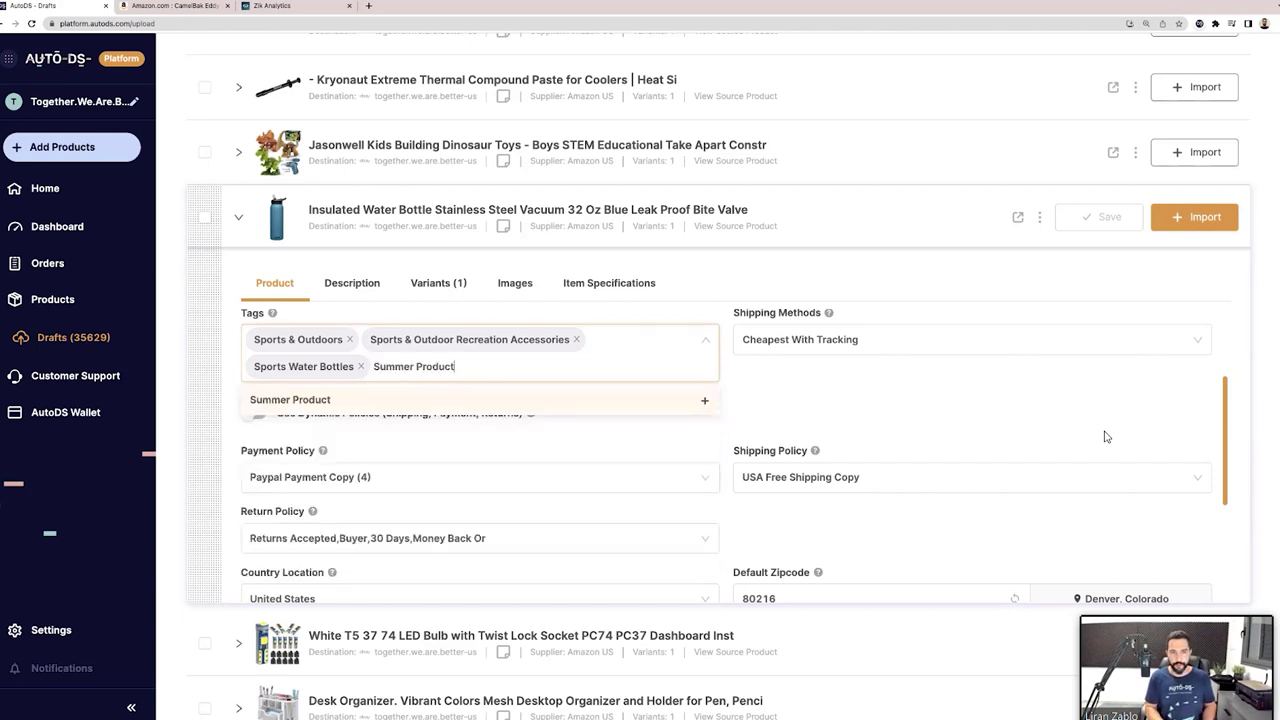
left_click(704, 400)
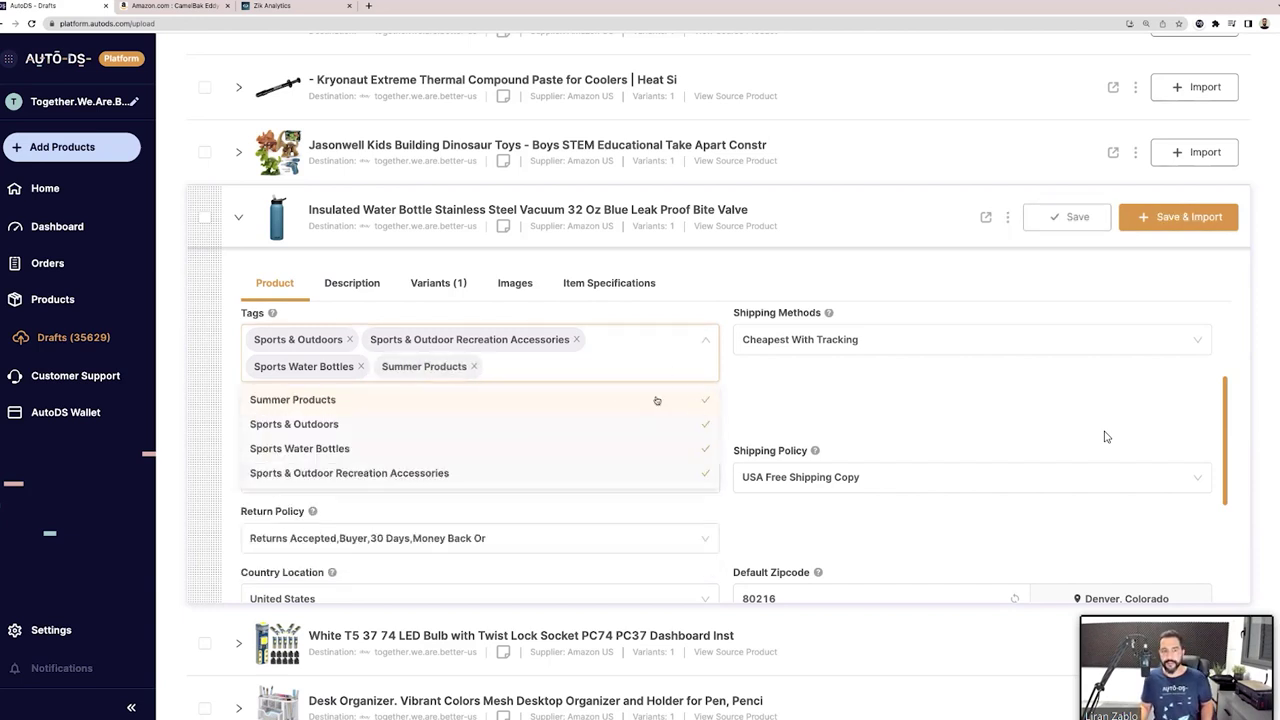
left_click(672, 307)
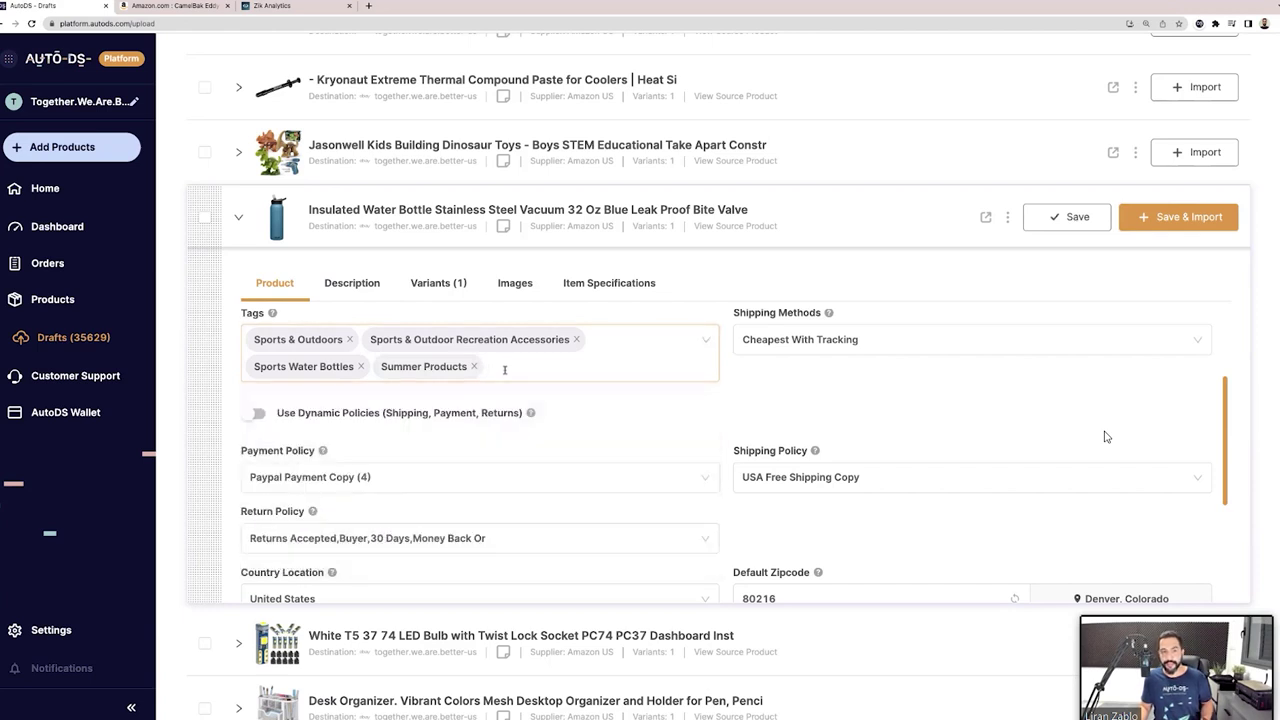
- Open the AutoDS Products page in a separate tab, check its store selection, and return to the water bottle draft
middle_click(52, 299)
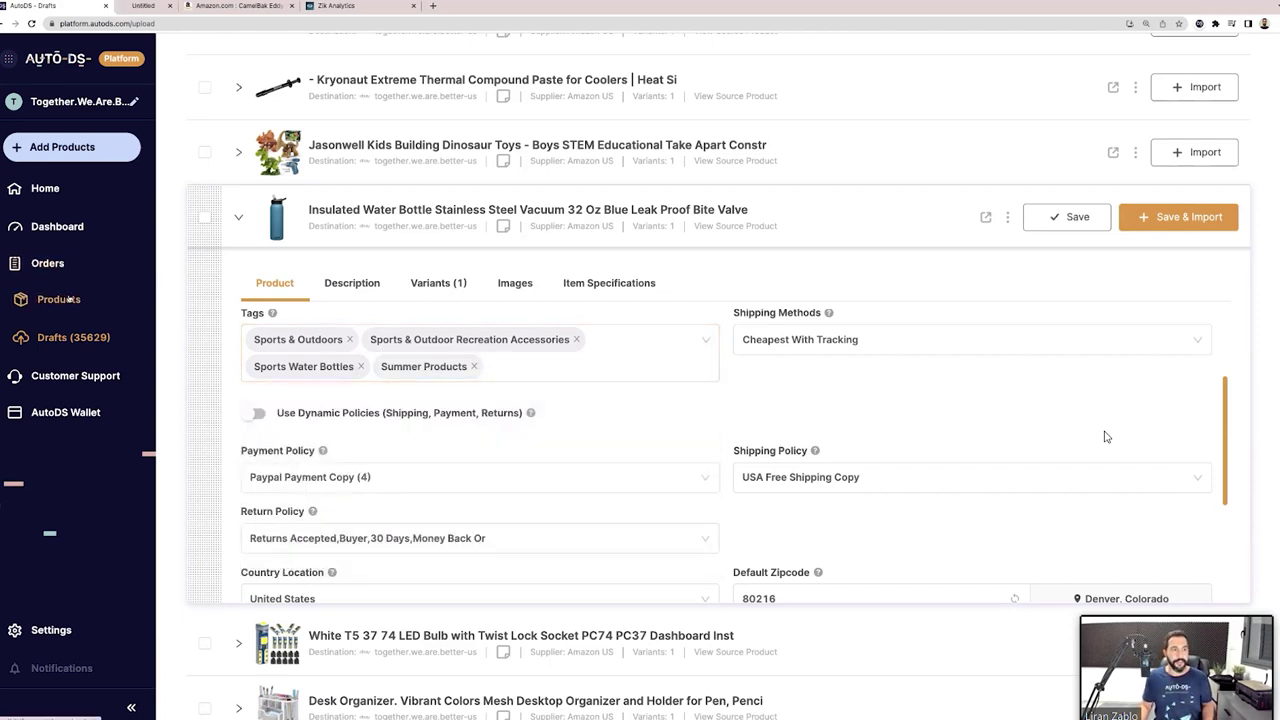
left_click(150, 5)
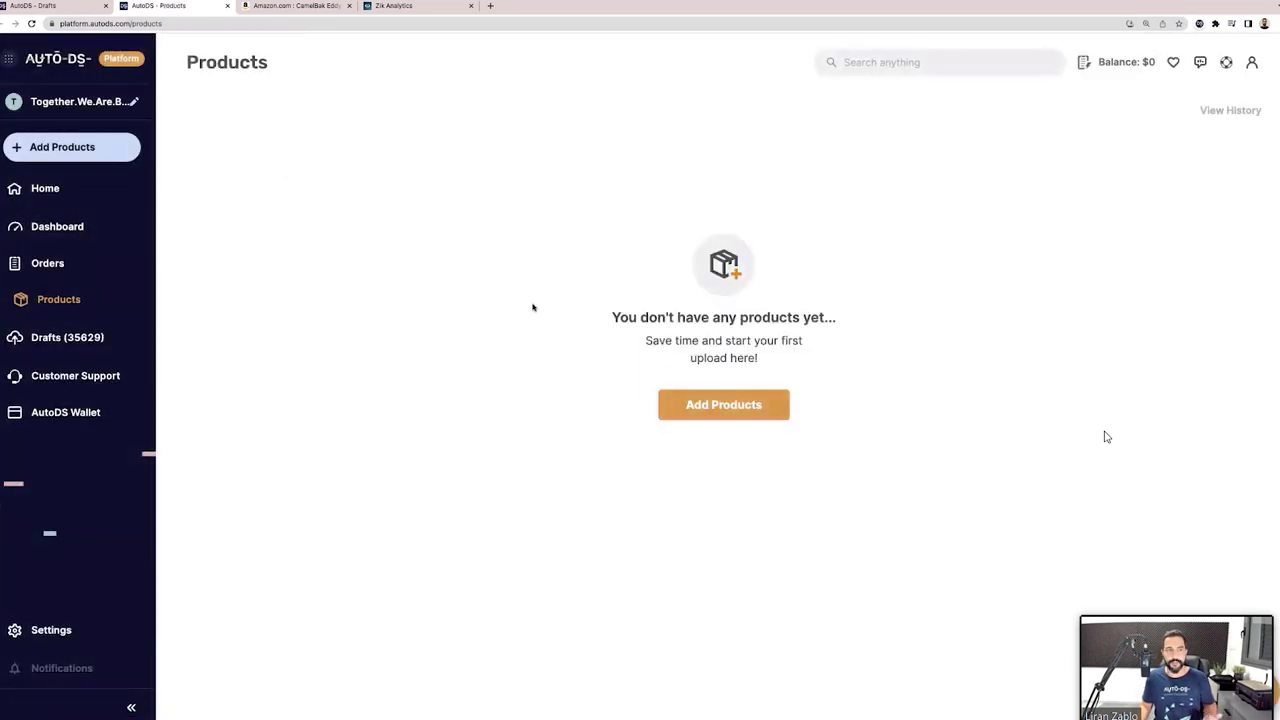
left_click(71, 103)
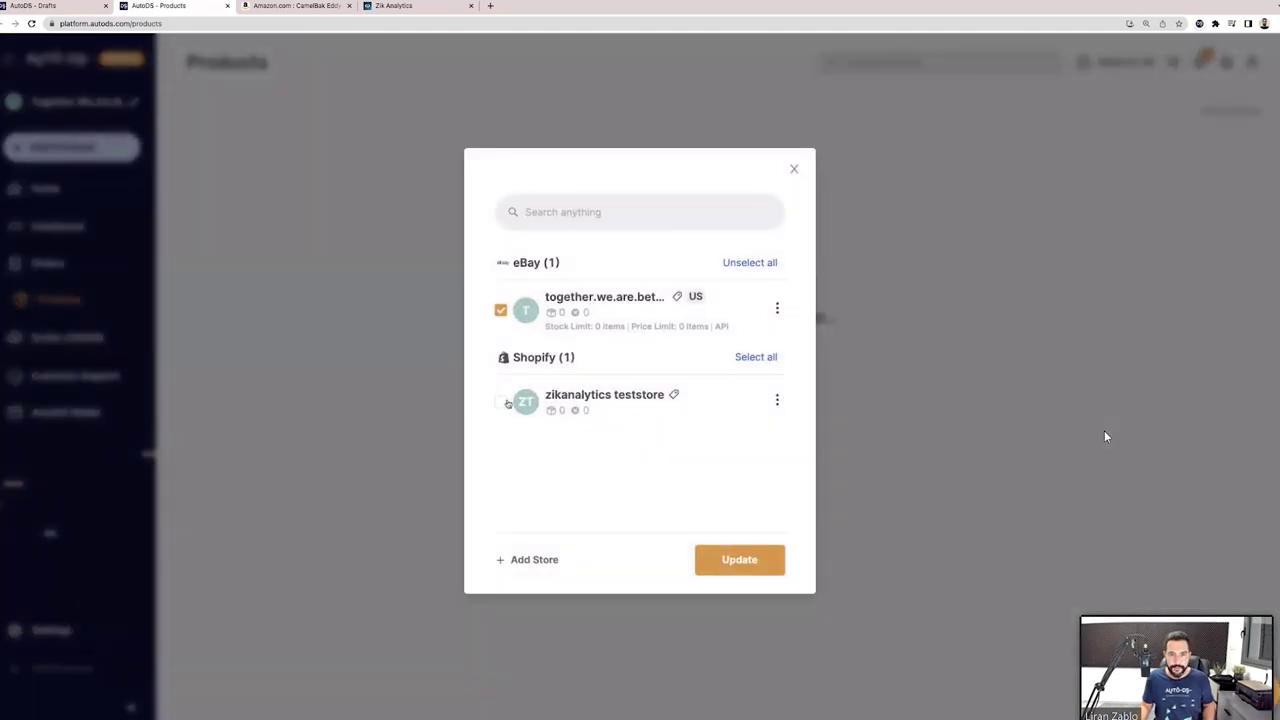
left_click(1104, 435)
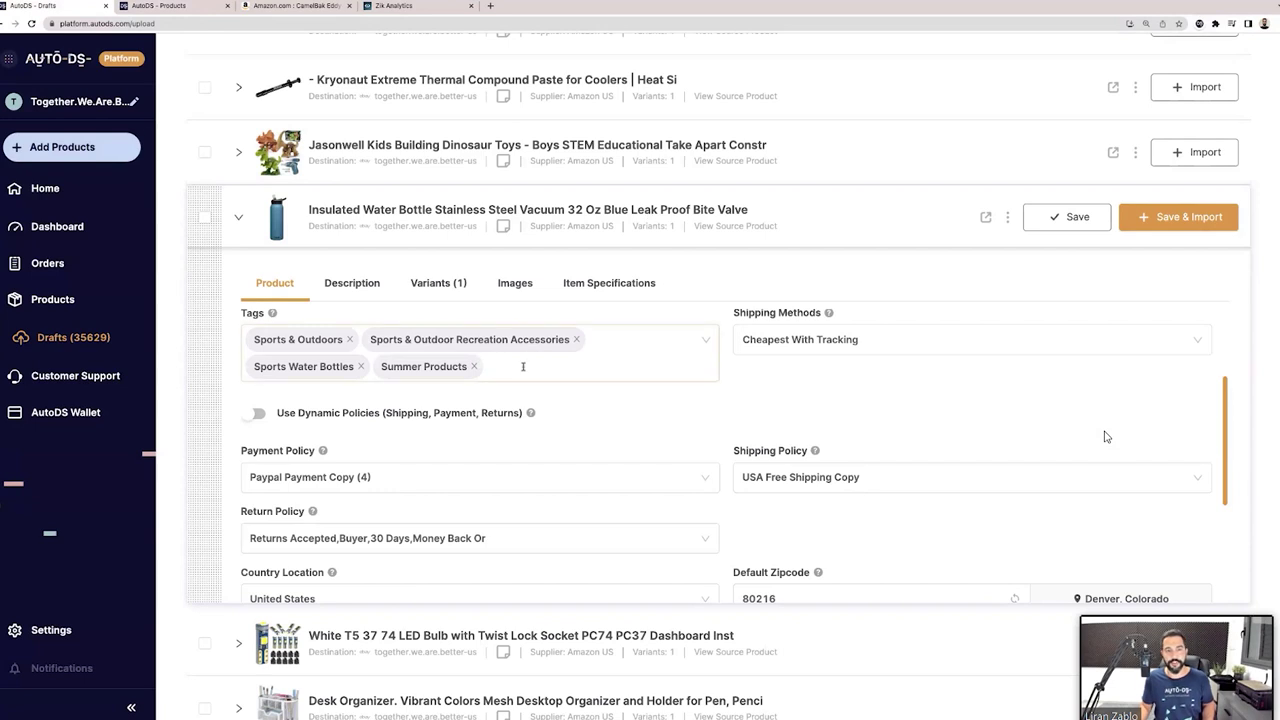
- Review the water bottle draft's tag list and its remaining product settings, including policies, item location, brand and monitoring options
left_click(487, 366)
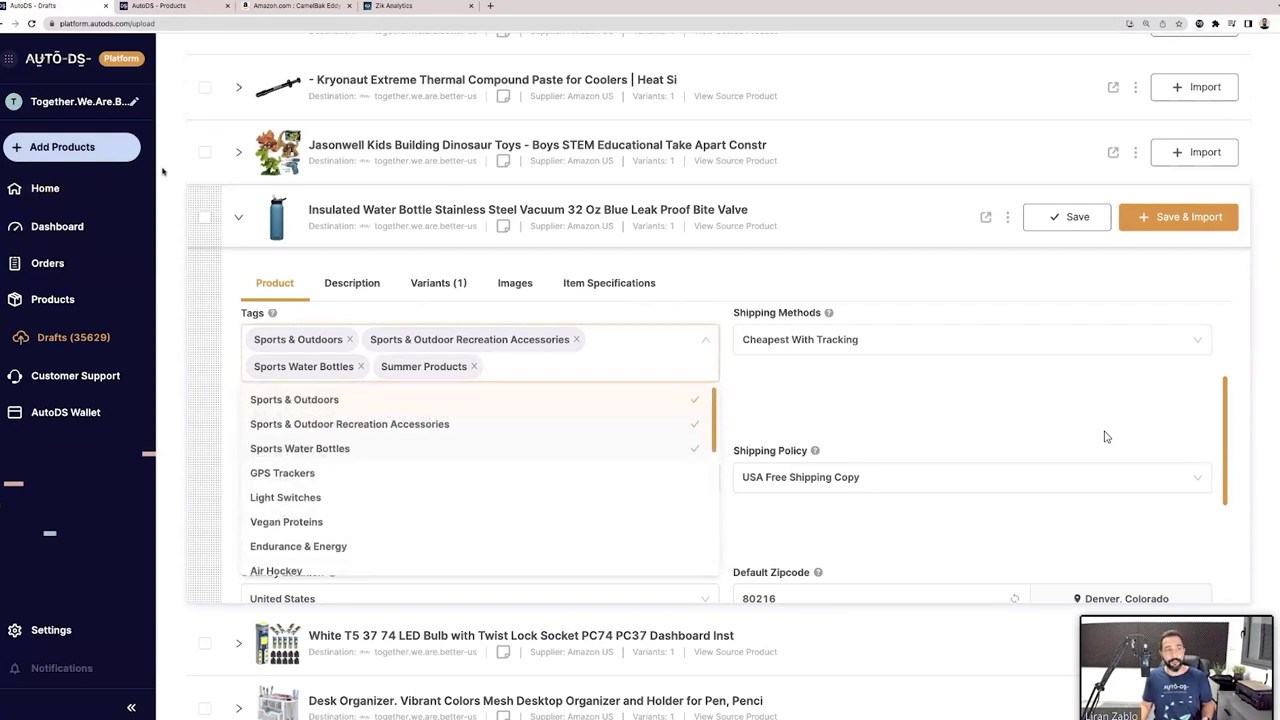
left_click(88, 298)
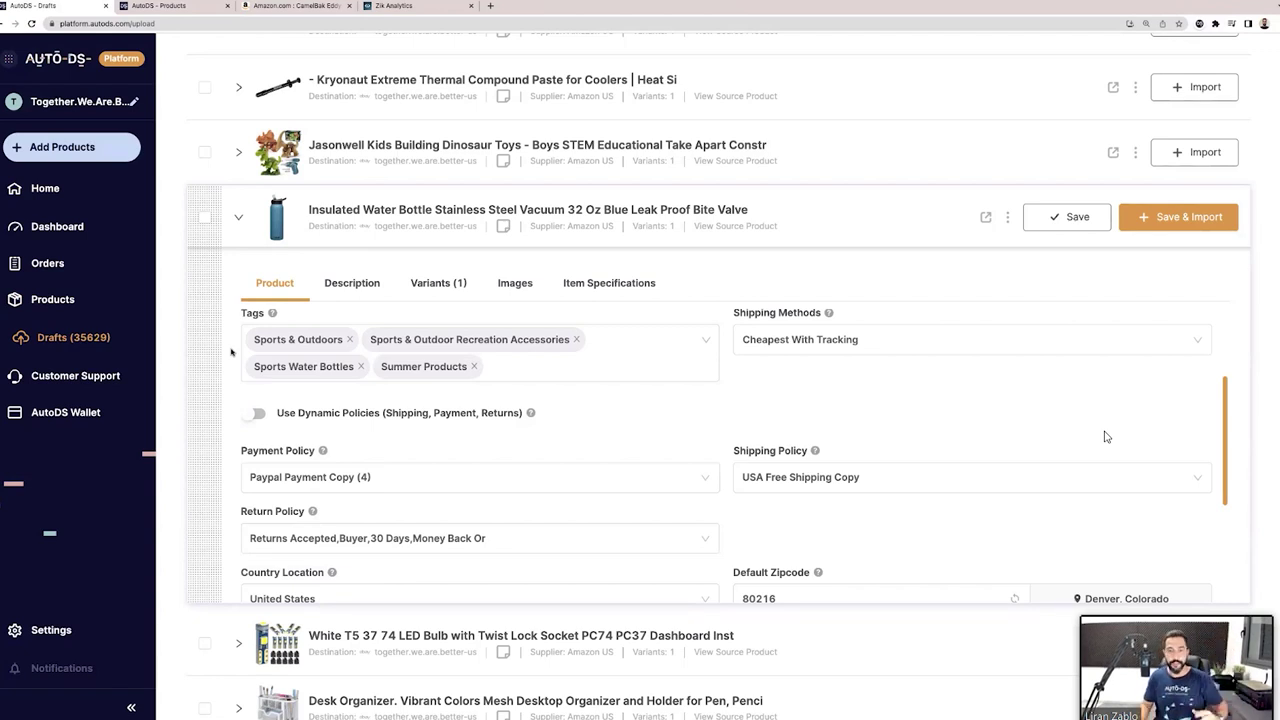
scroll(436, 414, "down", 2)
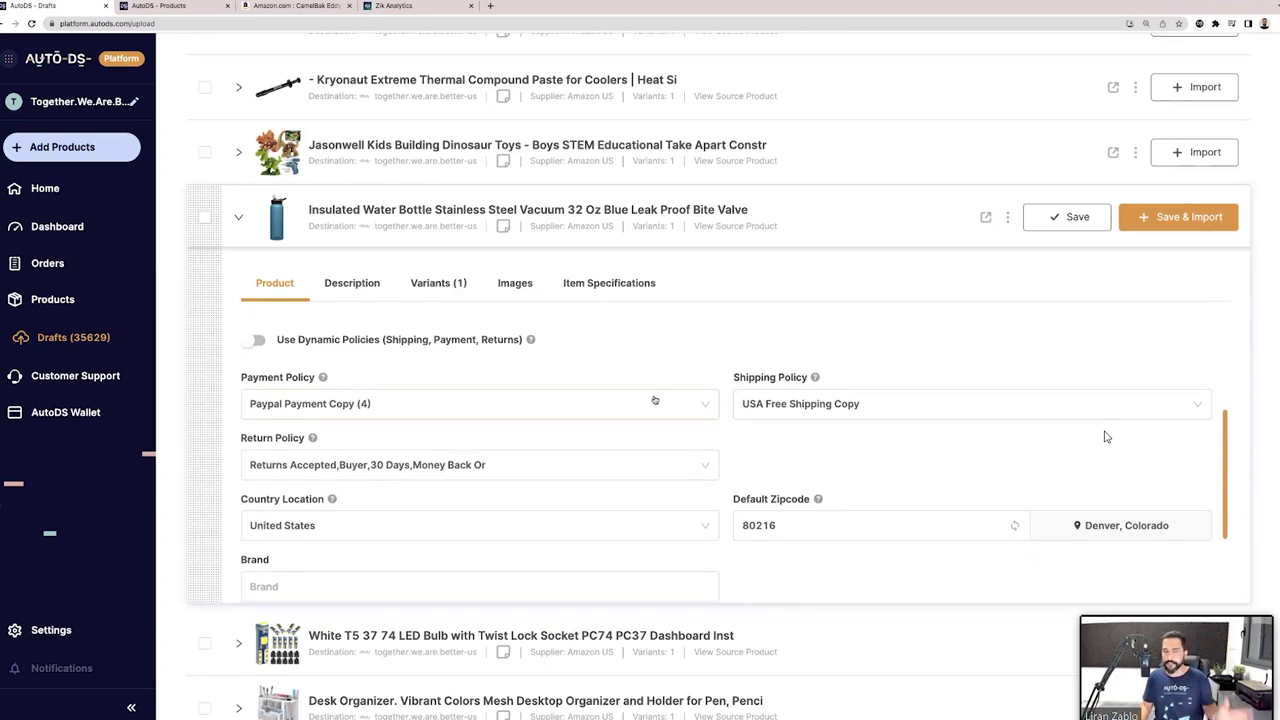
scroll(600, 436, "down", 2)
scroll(1106, 437, "down", 3)
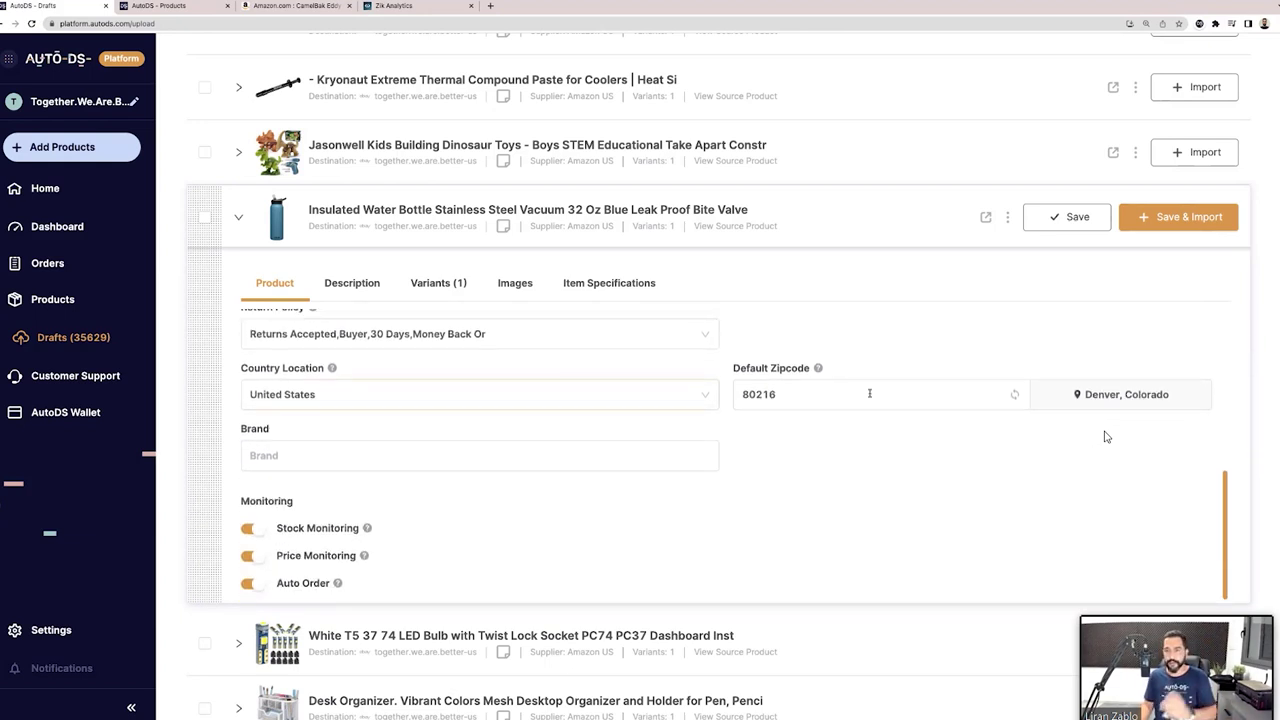
scroll(1106, 437, "down", 1)
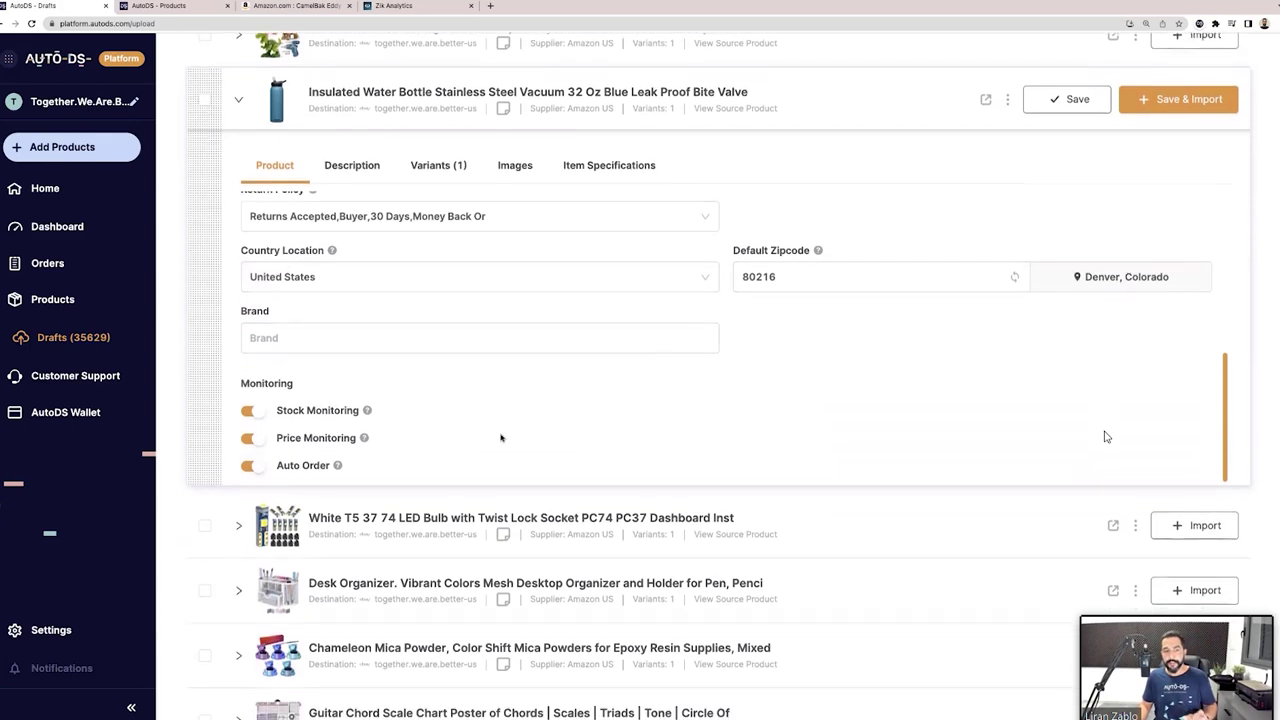
scroll(1106, 437, "up", 2)
scroll(1106, 437, "down", 2)
scroll(242, 528, "up", 1)
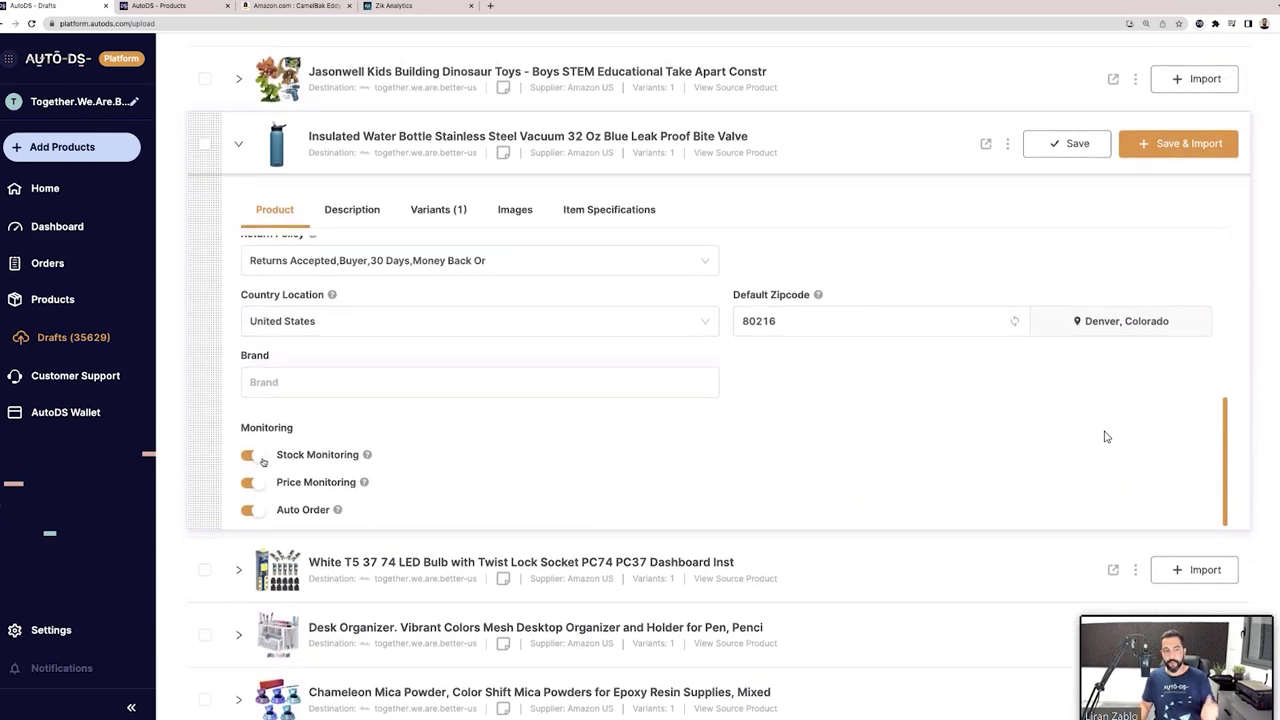
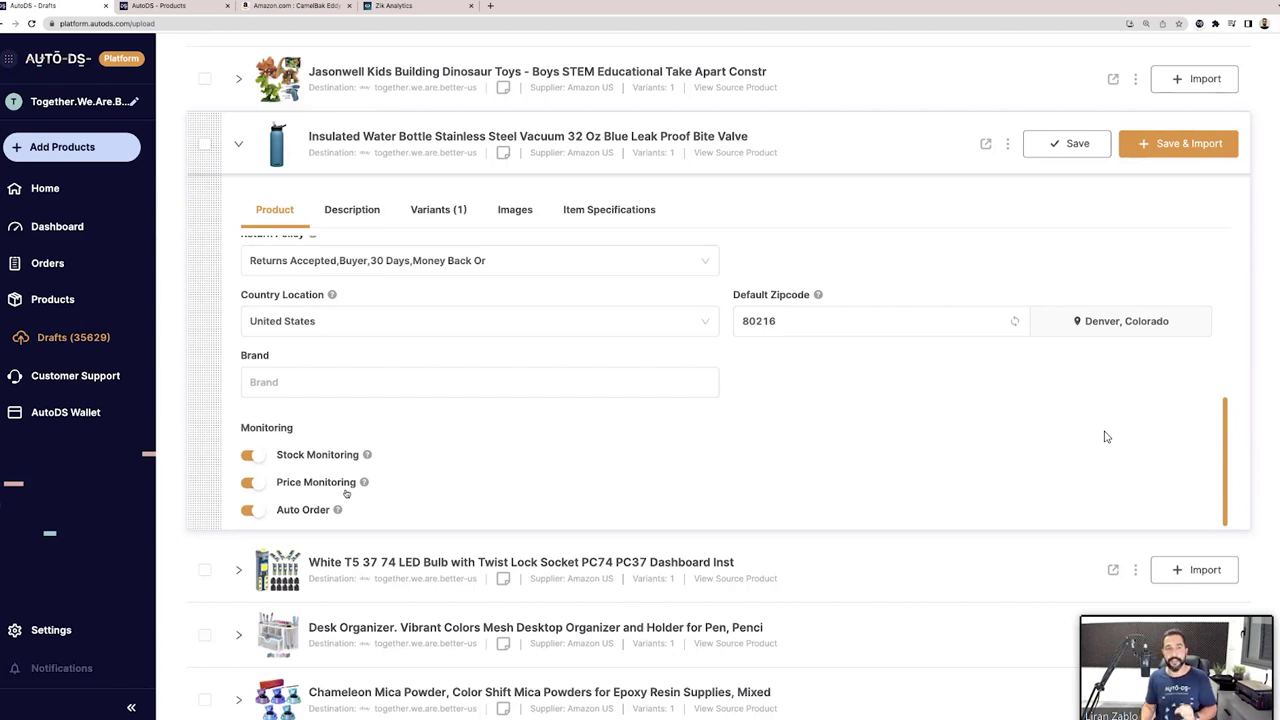
- Edit the water bottle's description to remove the empty line between the bullet list and the closing paragraph
left_click(351, 214)
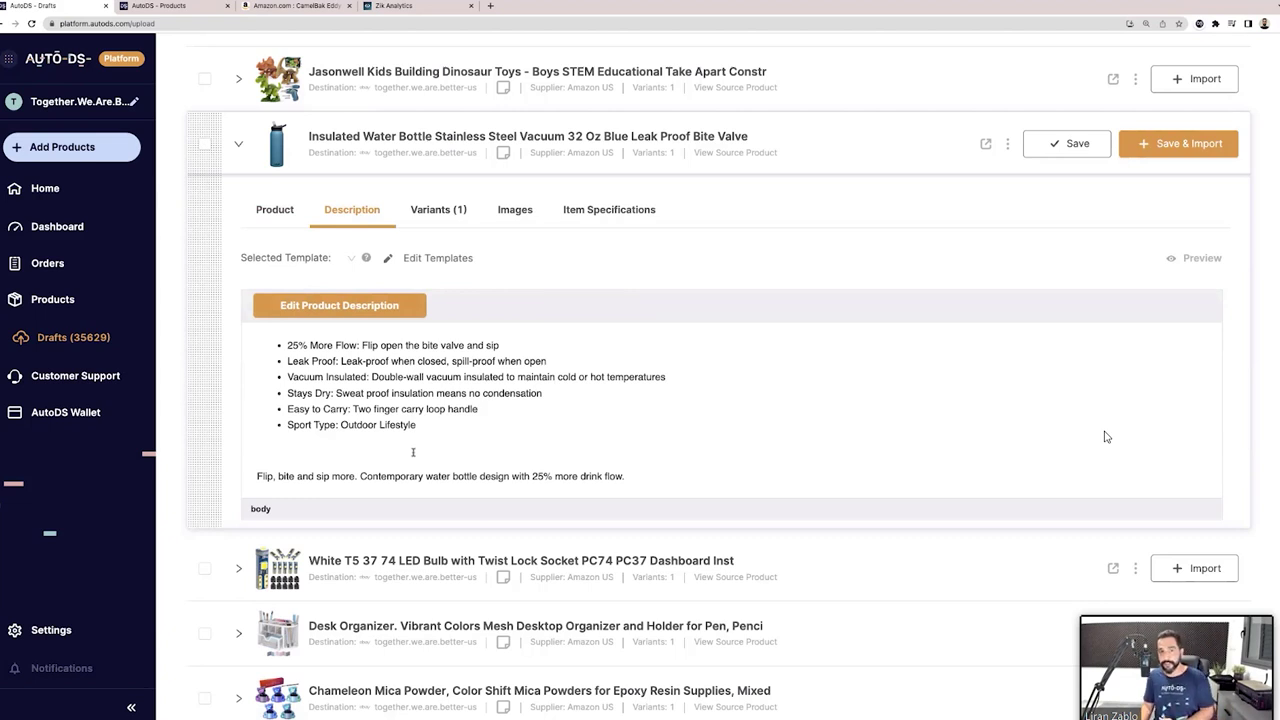
left_click(373, 307)
left_click(382, 441)
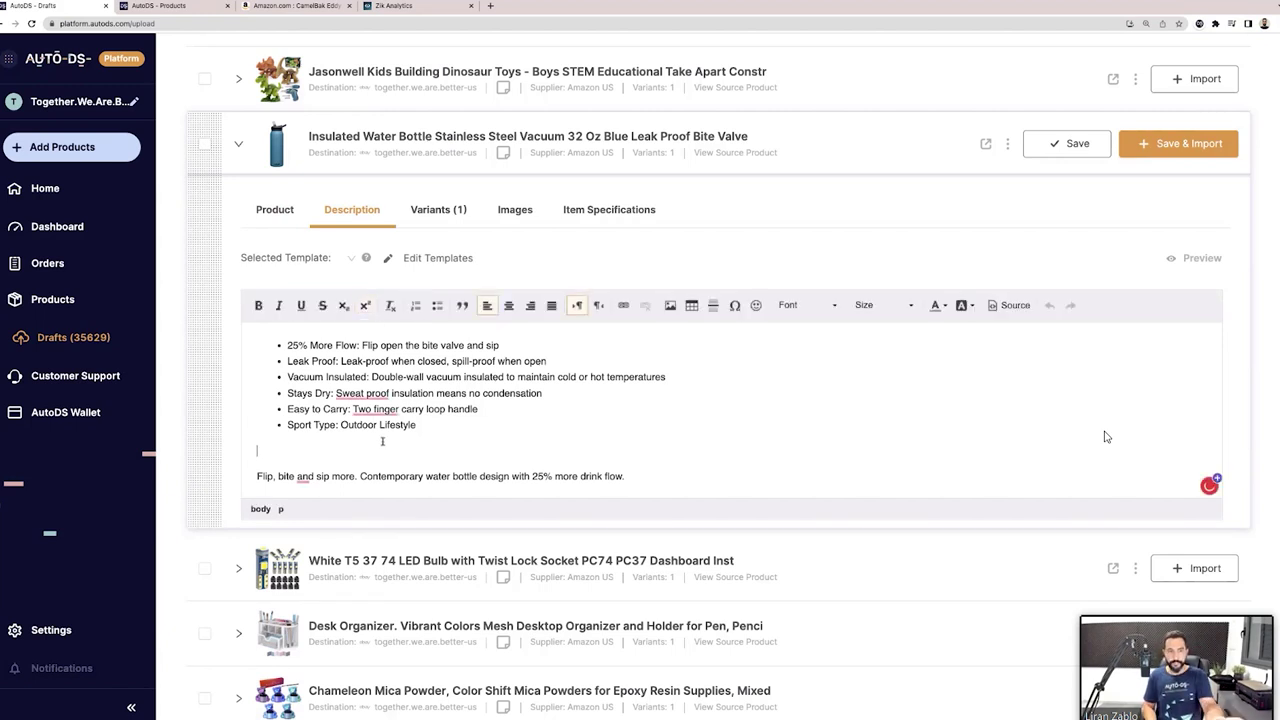
key("BackSpace")
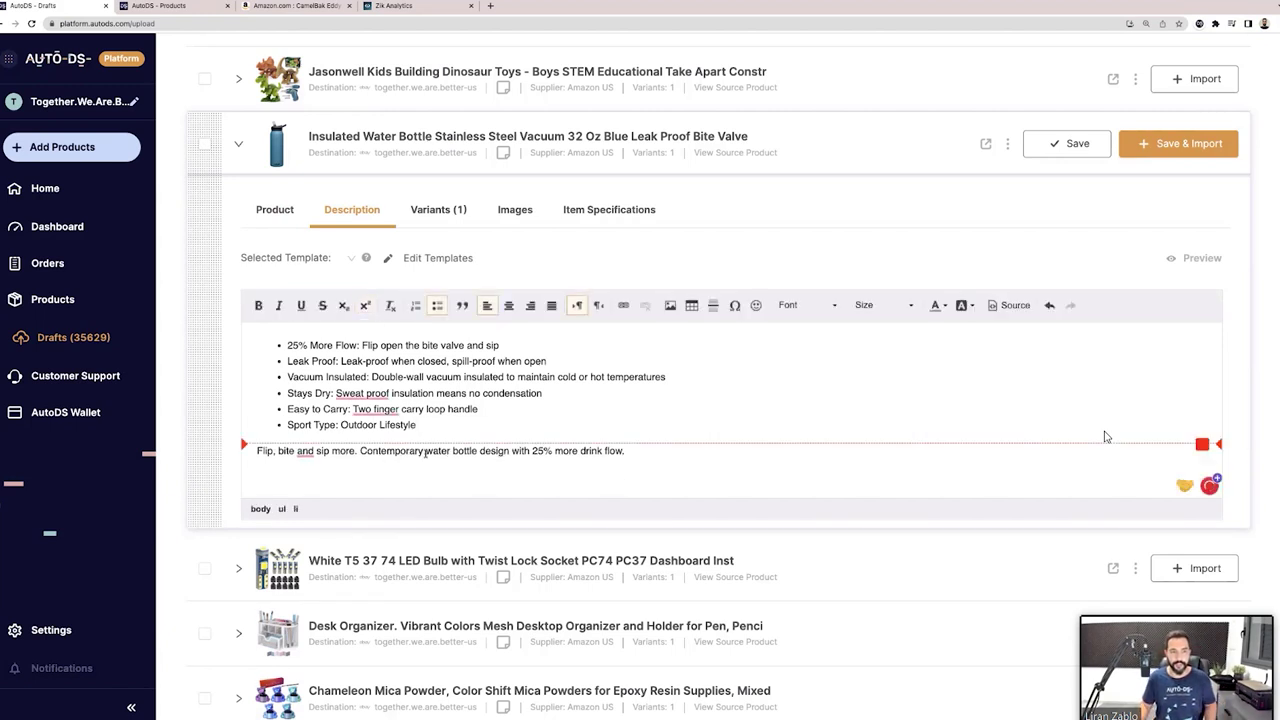
mouse_move(374, 397)
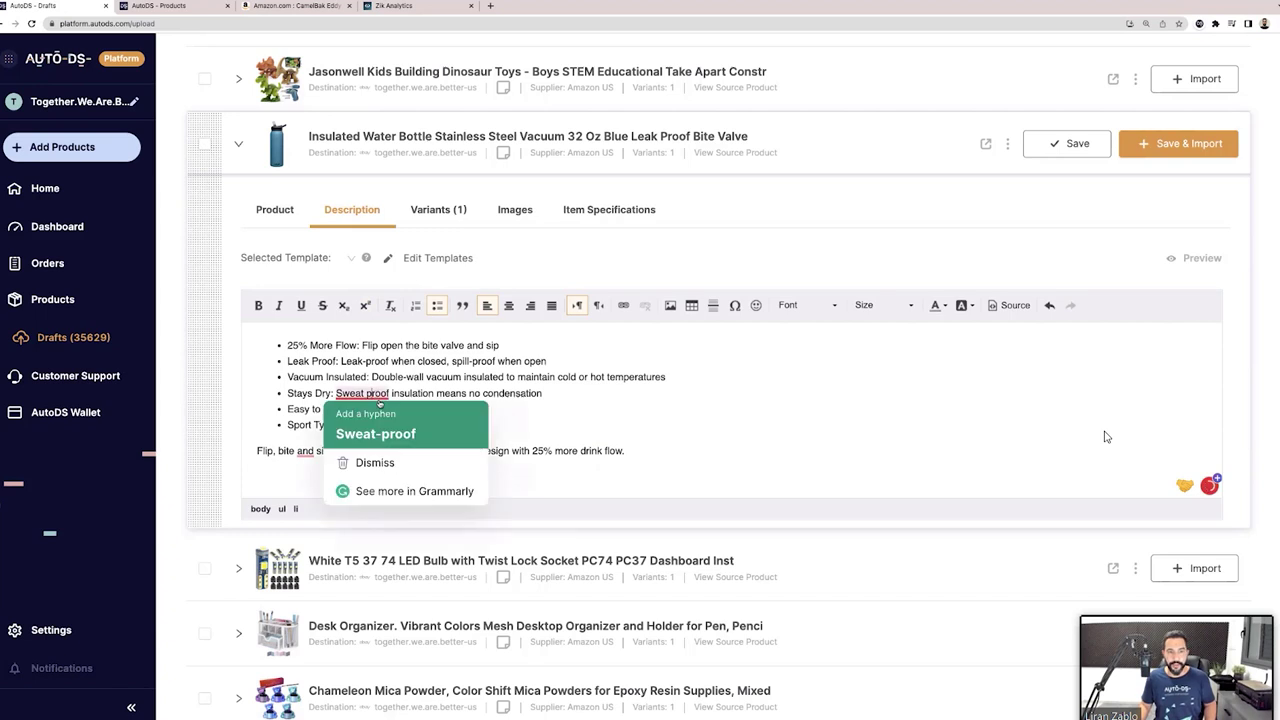
left_click(668, 449)
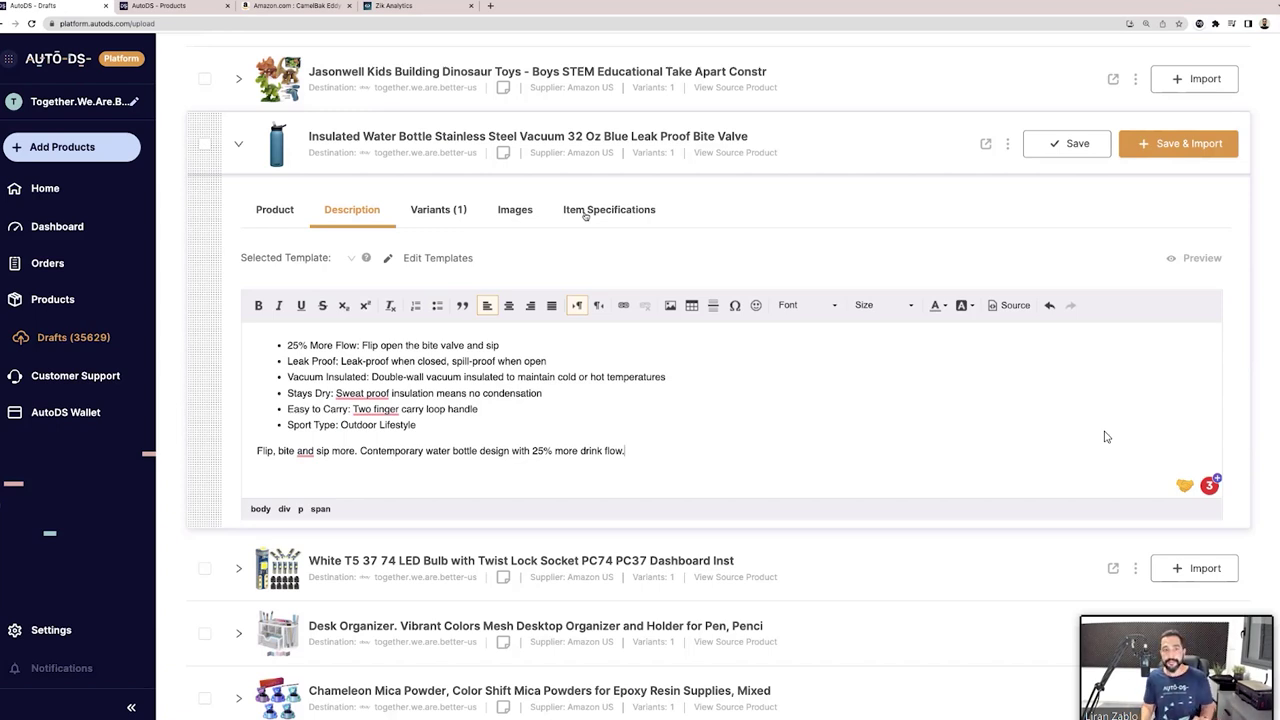
left_click(609, 423)
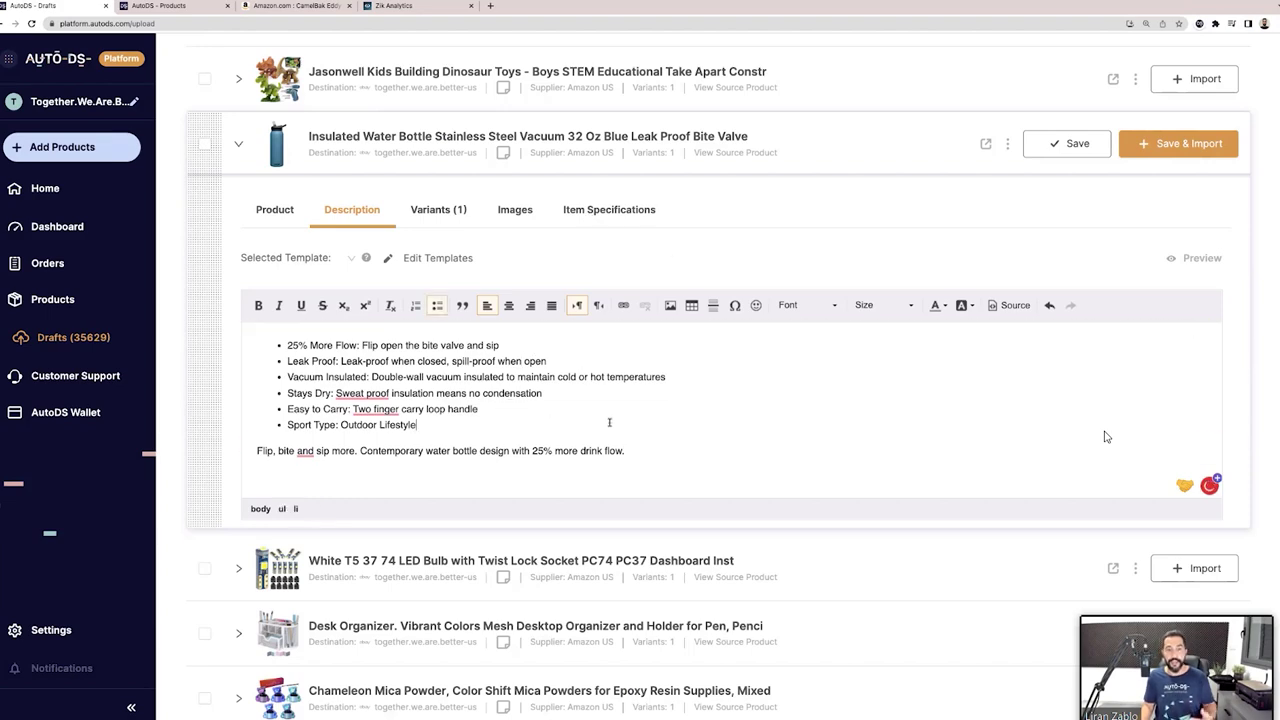
left_click(1106, 436)
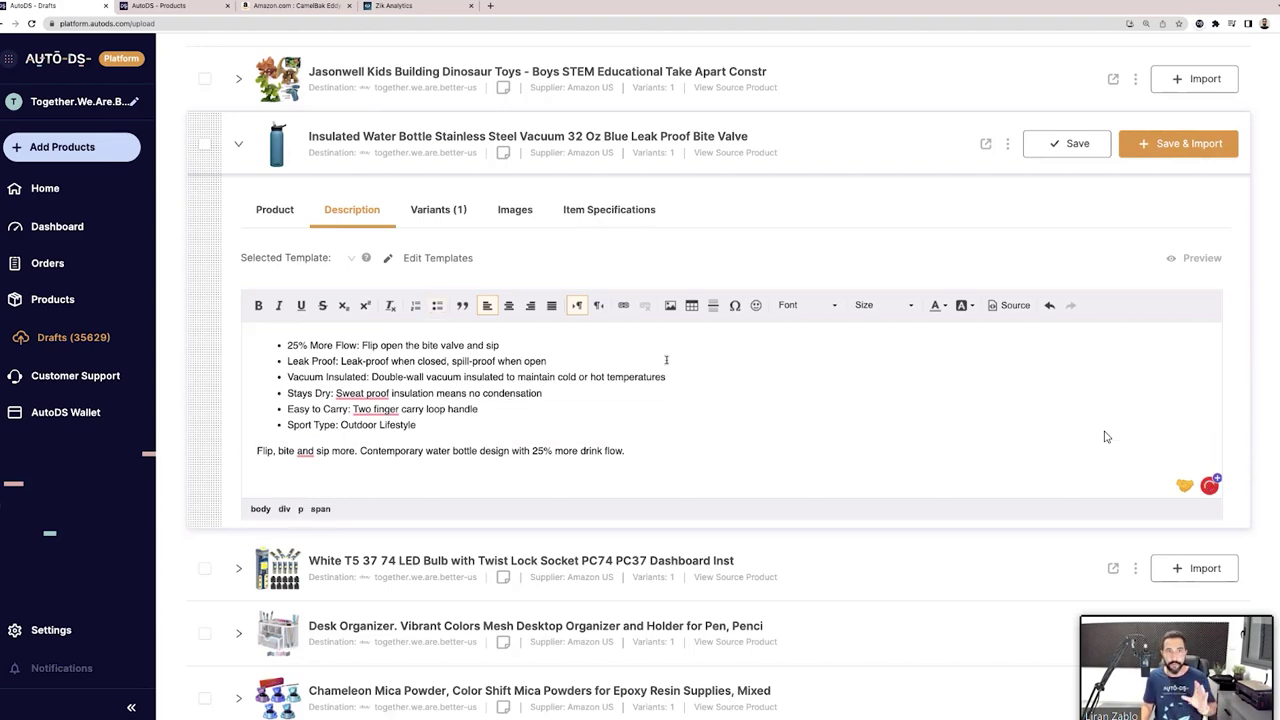
- Copy the CamelBak bottle's "From the manufacturer" content on Amazon, from the banner image through the "25% More Flow Per Sip" text
key("ctrl+3")
scroll(1106, 436, "down", 7)
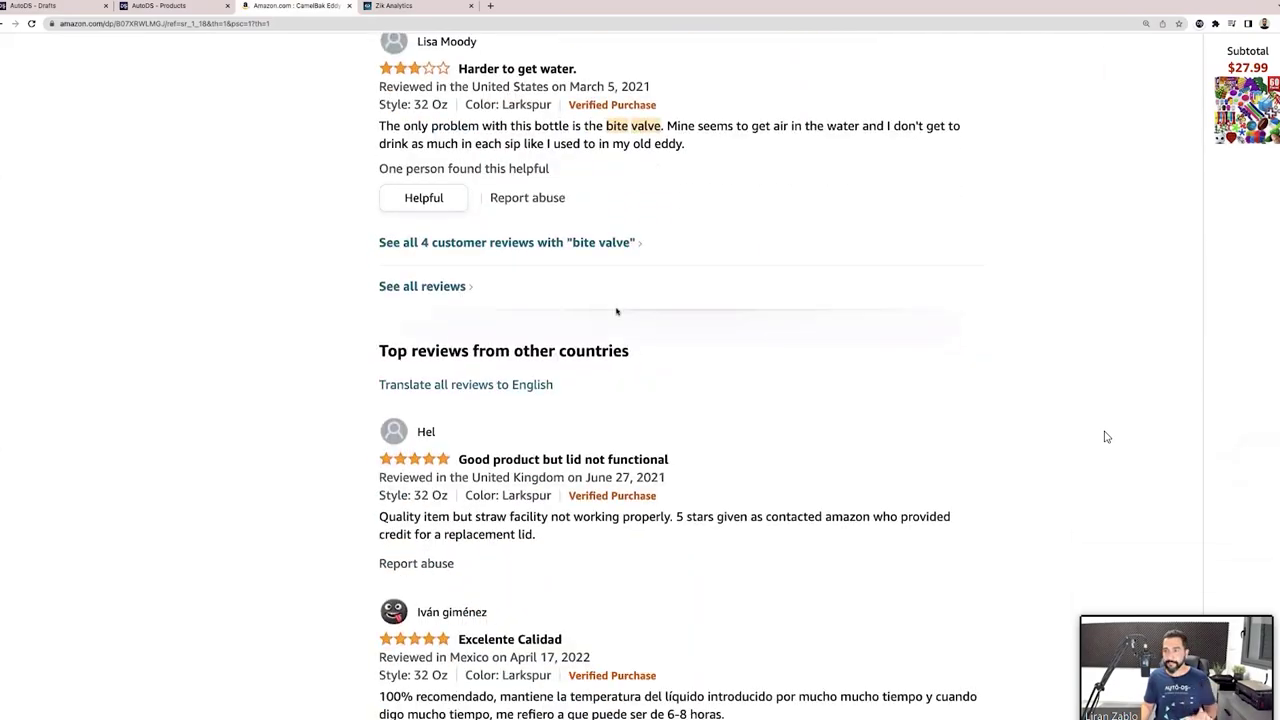
scroll(1106, 436, "up", 13)
scroll(1106, 436, "up", 20)
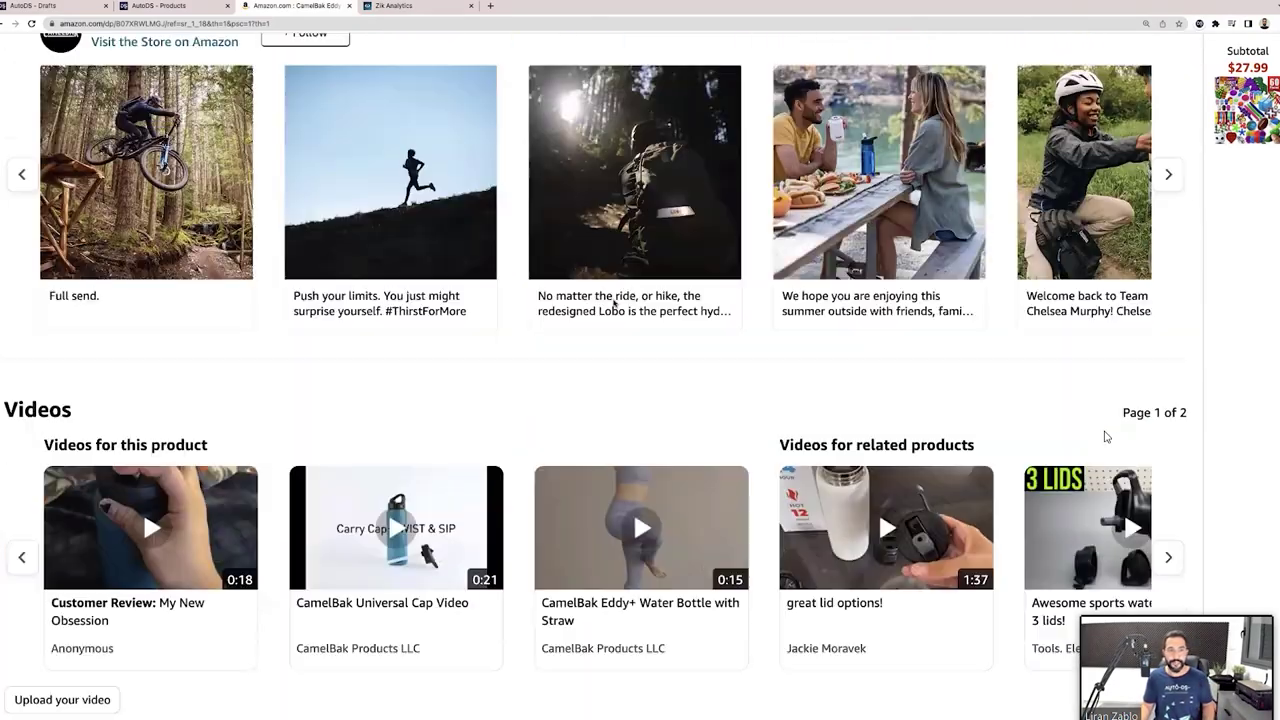
scroll(1106, 436, "up", 10)
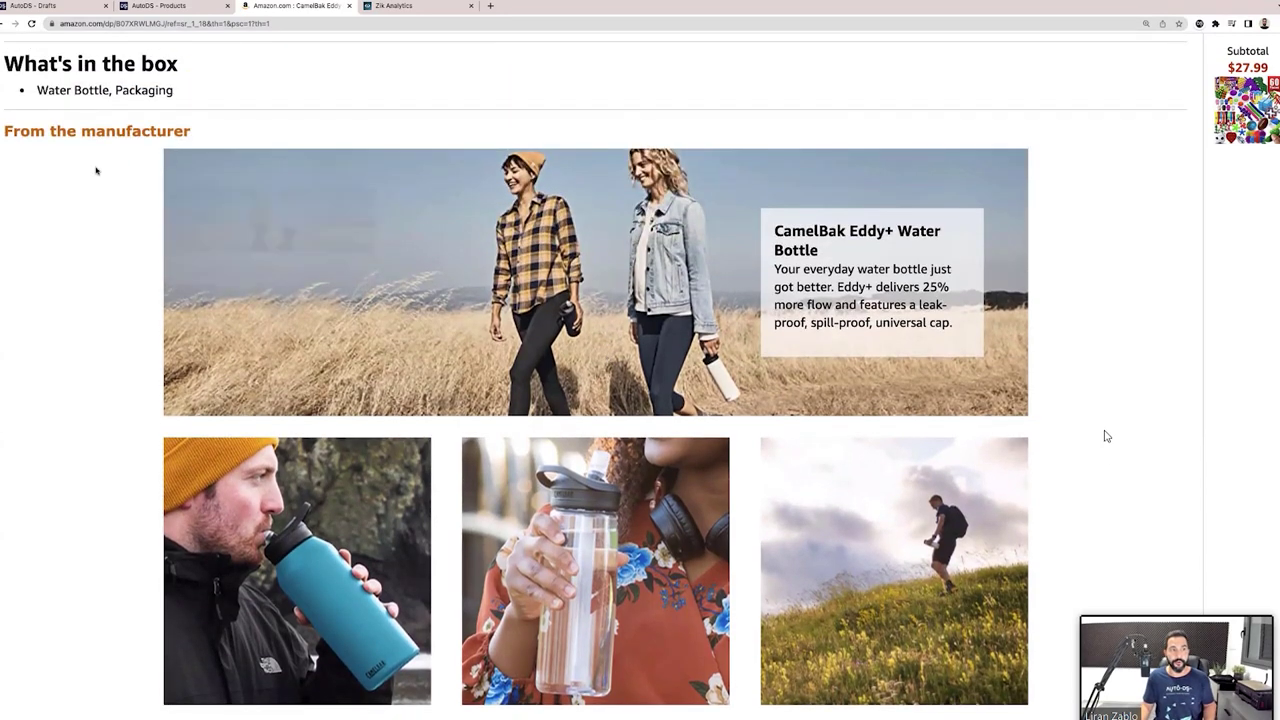
left_click_drag(117, 186, 680, 533)
scroll(500, 560, "down", 4)
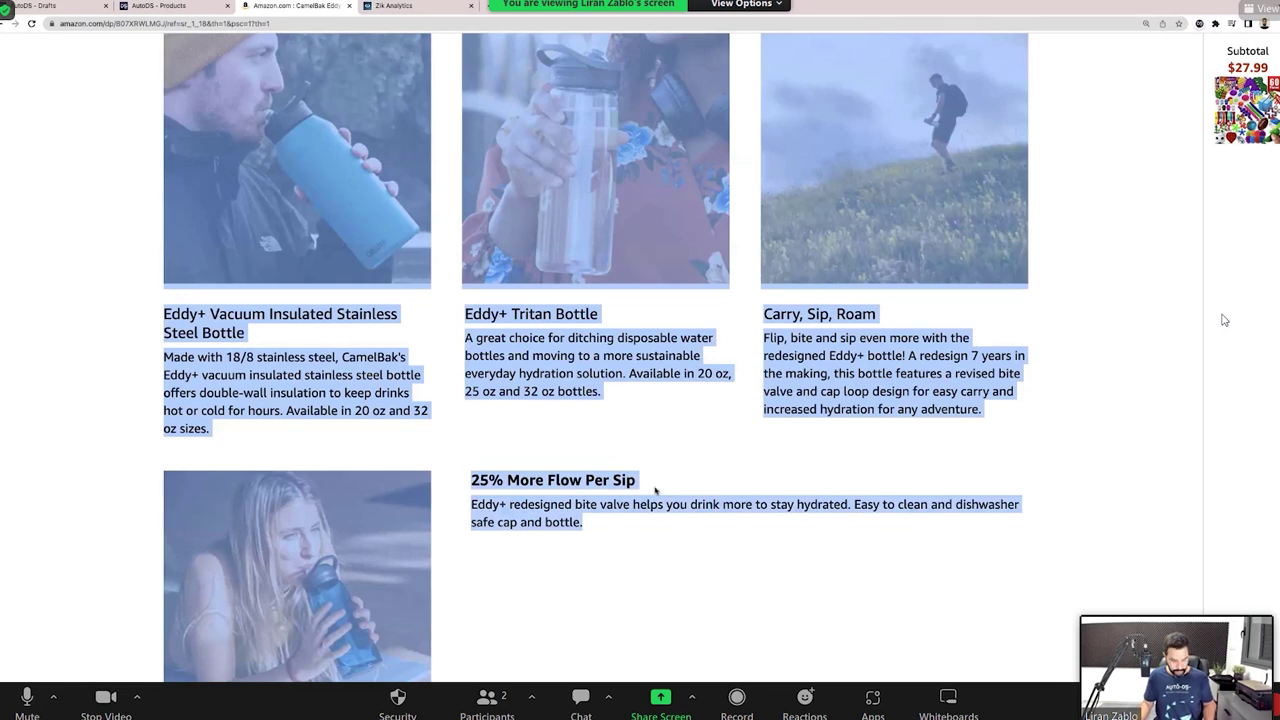
- Close the spare AutoDS Products page and paste the copied manufacturer content below the closing paragraph of the water bottle's description
left_click(180, 7)
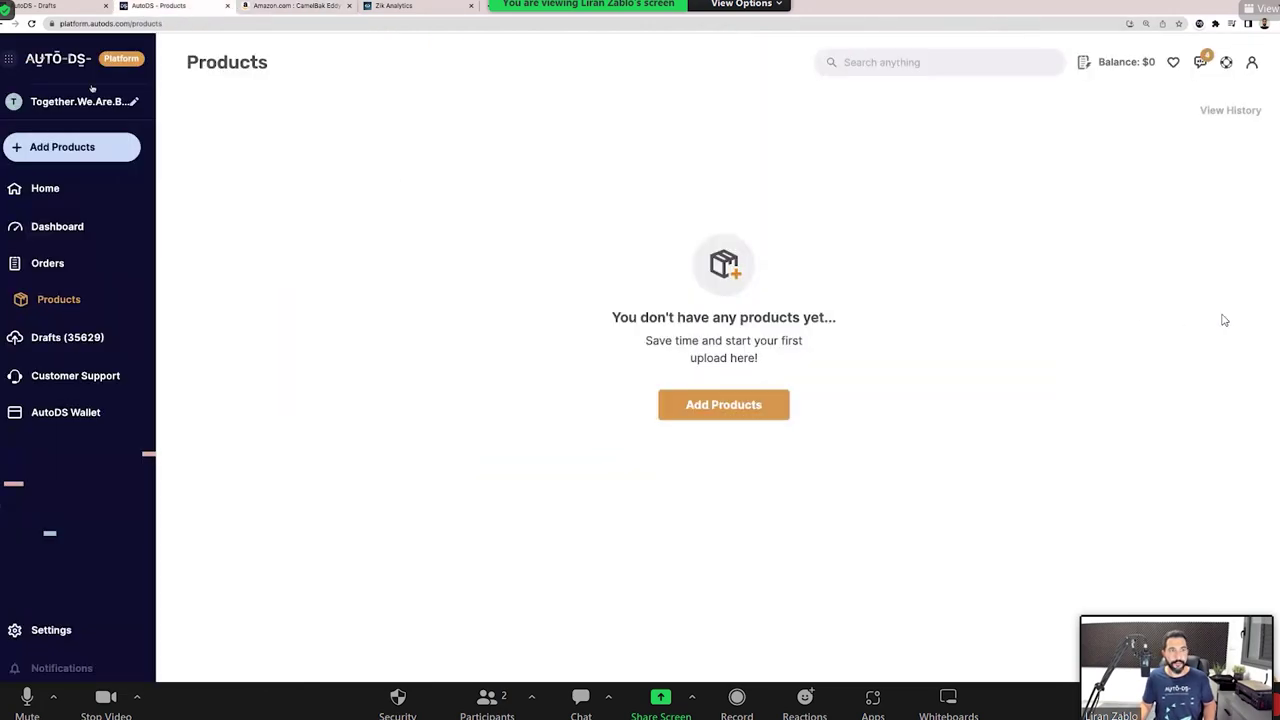
left_click(62, 7)
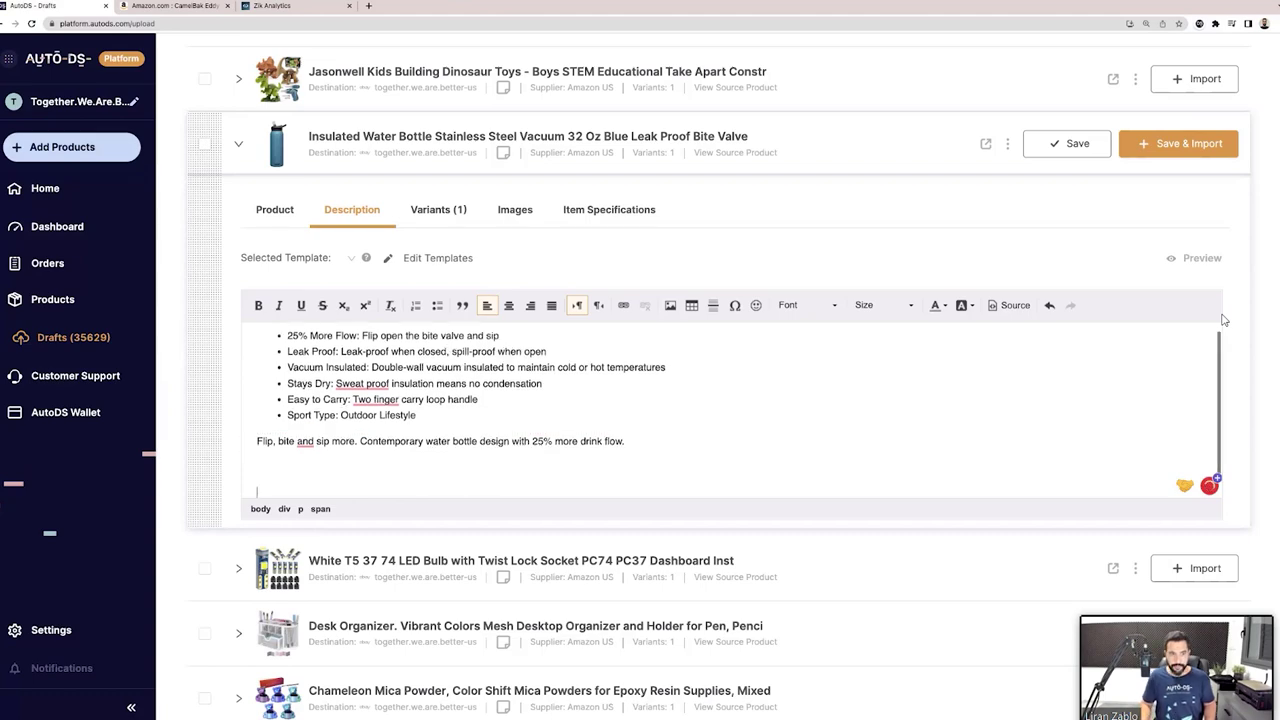
key("ctrl+v")
- Check the pasted images and text in the water bottle's description and save the draft
scroll(620, 443, "up", 5)
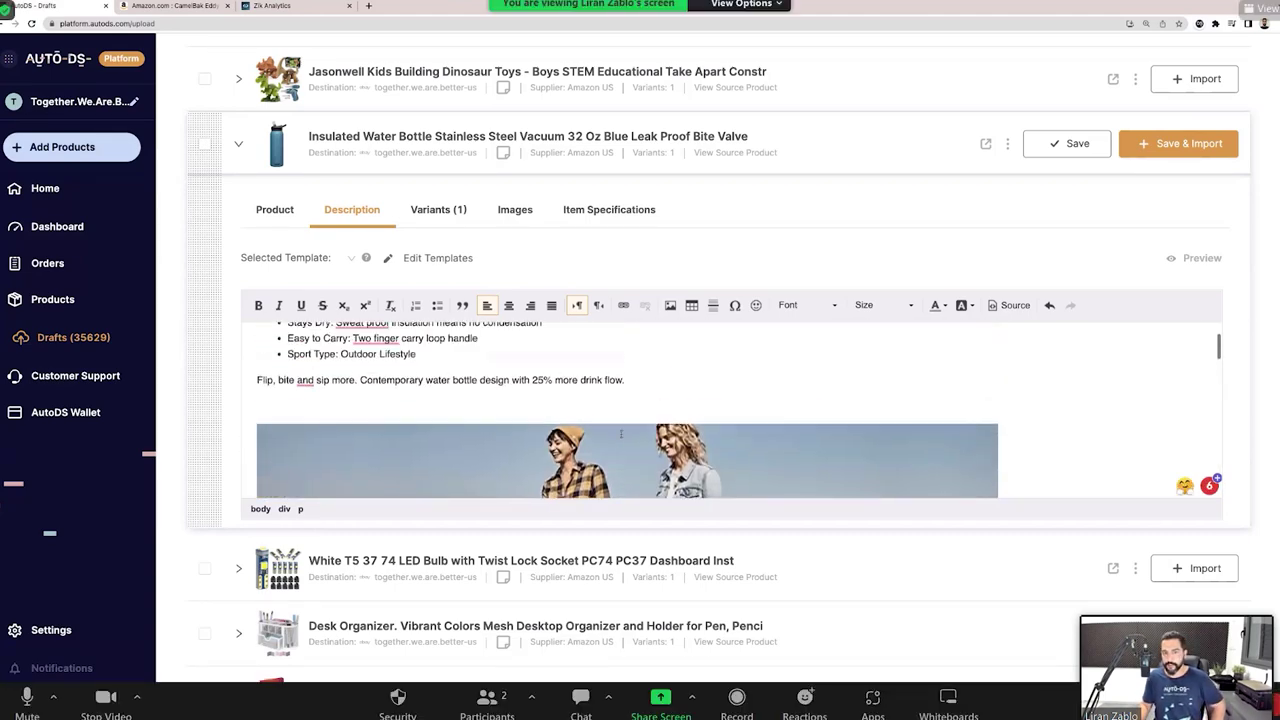
scroll(685, 294, "down", 3)
scroll(685, 294, "down", 2)
scroll(690, 296, "up", 2)
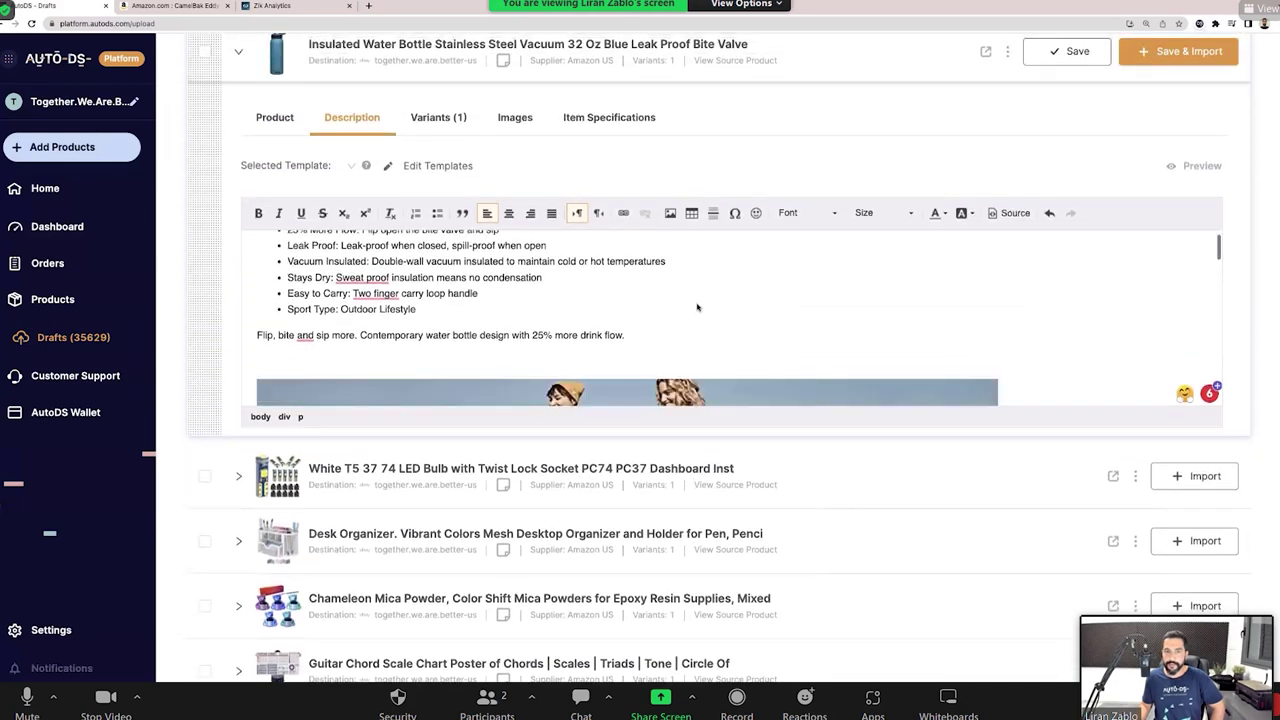
scroll(700, 300, "down", 5)
scroll(703, 300, "up", 5)
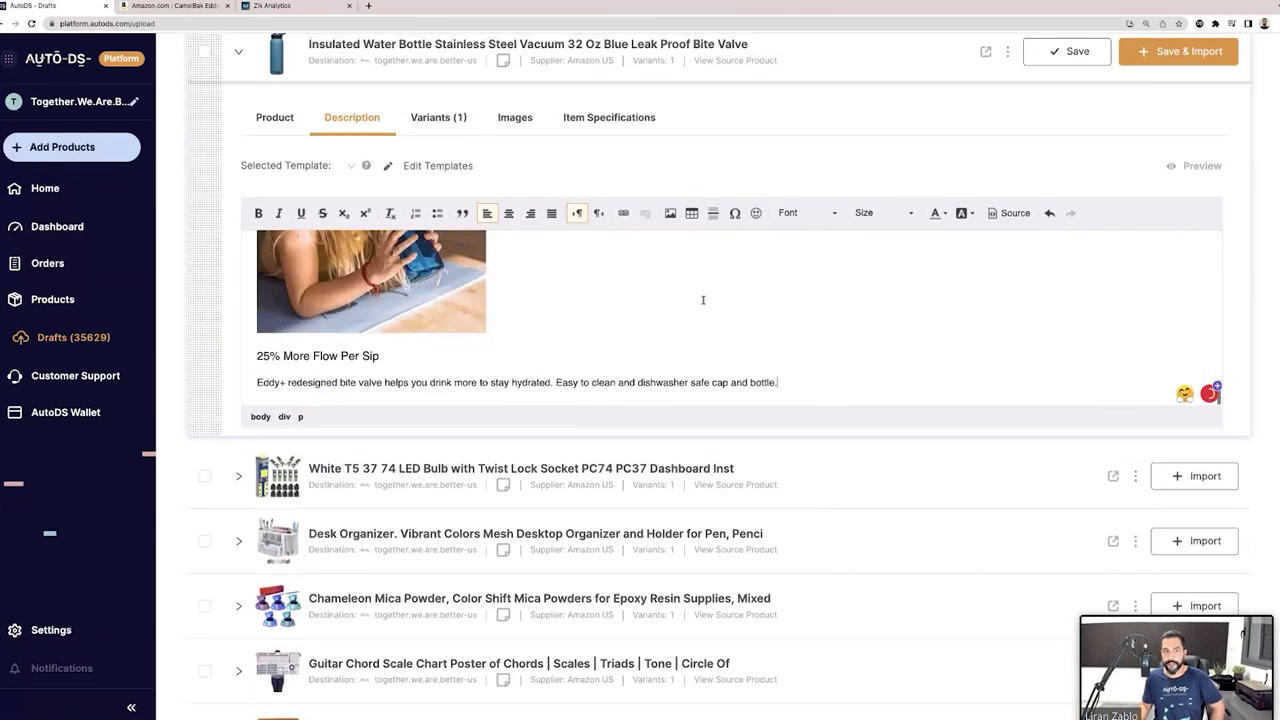
scroll(723, 278, "up", 5)
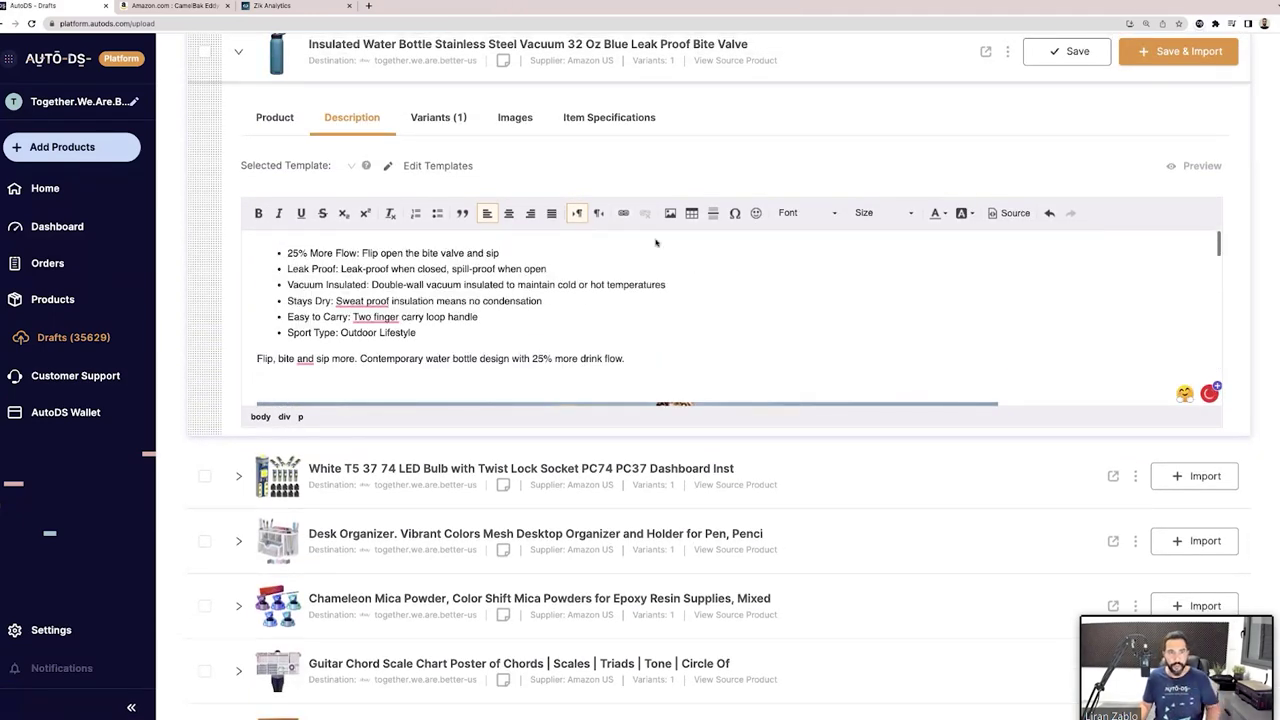
scroll(1012, 145, "up", 1)
scroll(1012, 145, "up", 2)
left_click(1071, 153)
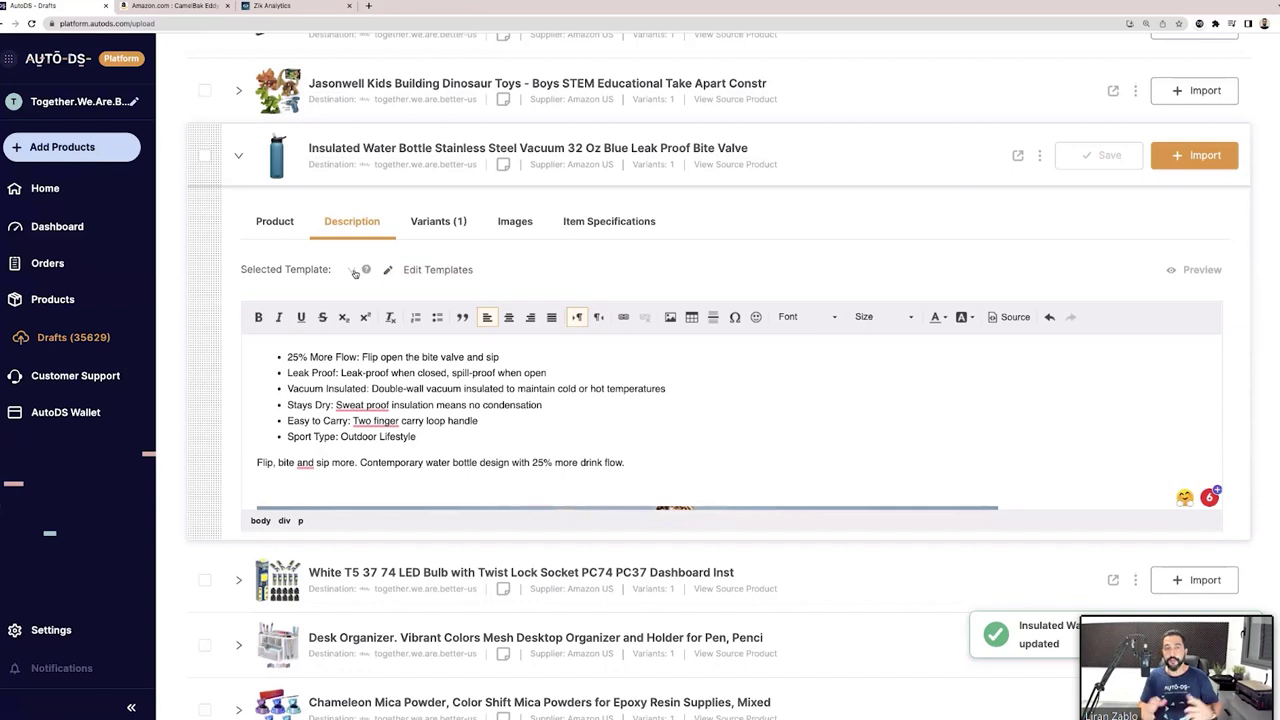
- View the water bottle draft's variants and examine the size and color options on its Amazon product page
left_click(432, 222)
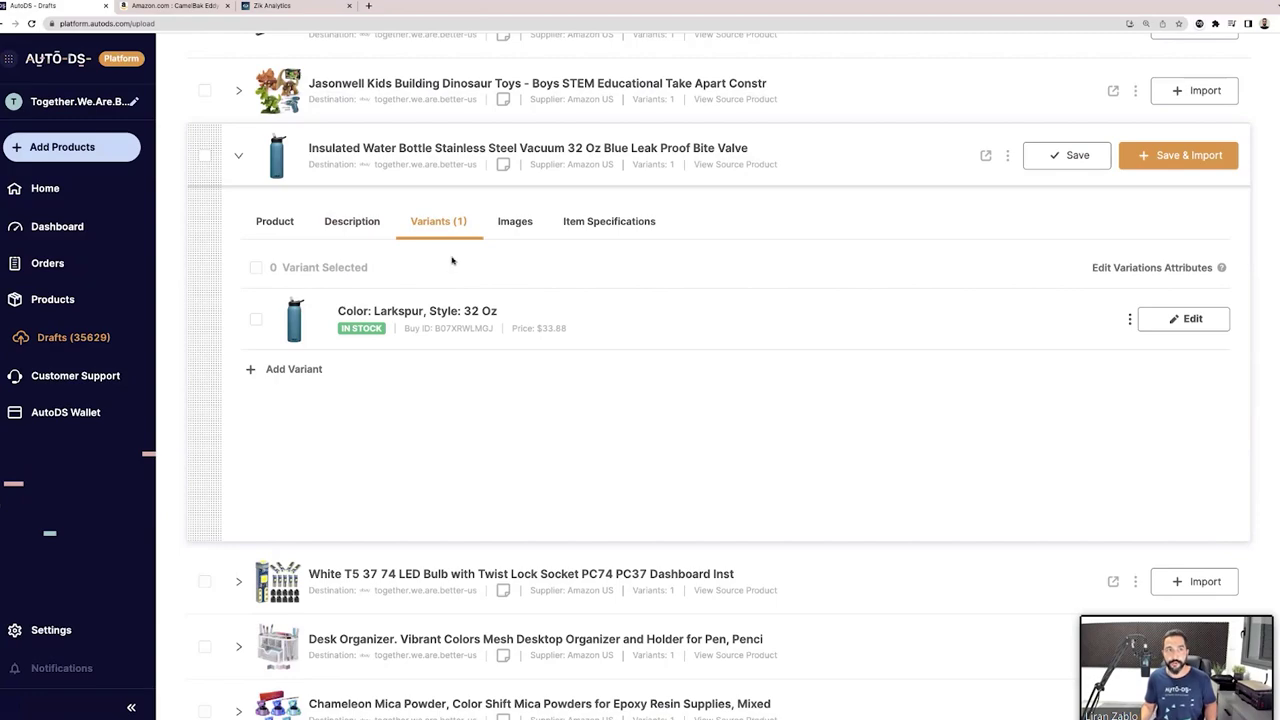
left_click(175, 6)
scroll(714, 284, "up", 20)
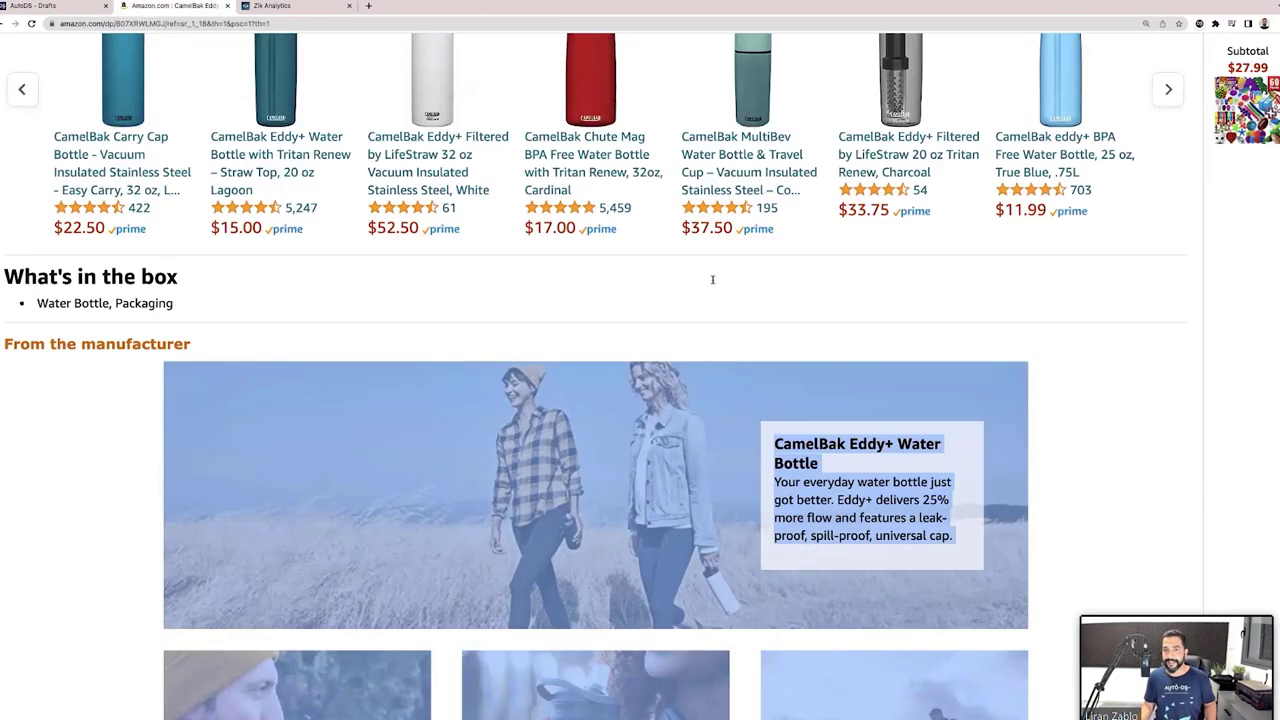
scroll(650, 397, "down", 2)
scroll(650, 397, "down", 1)
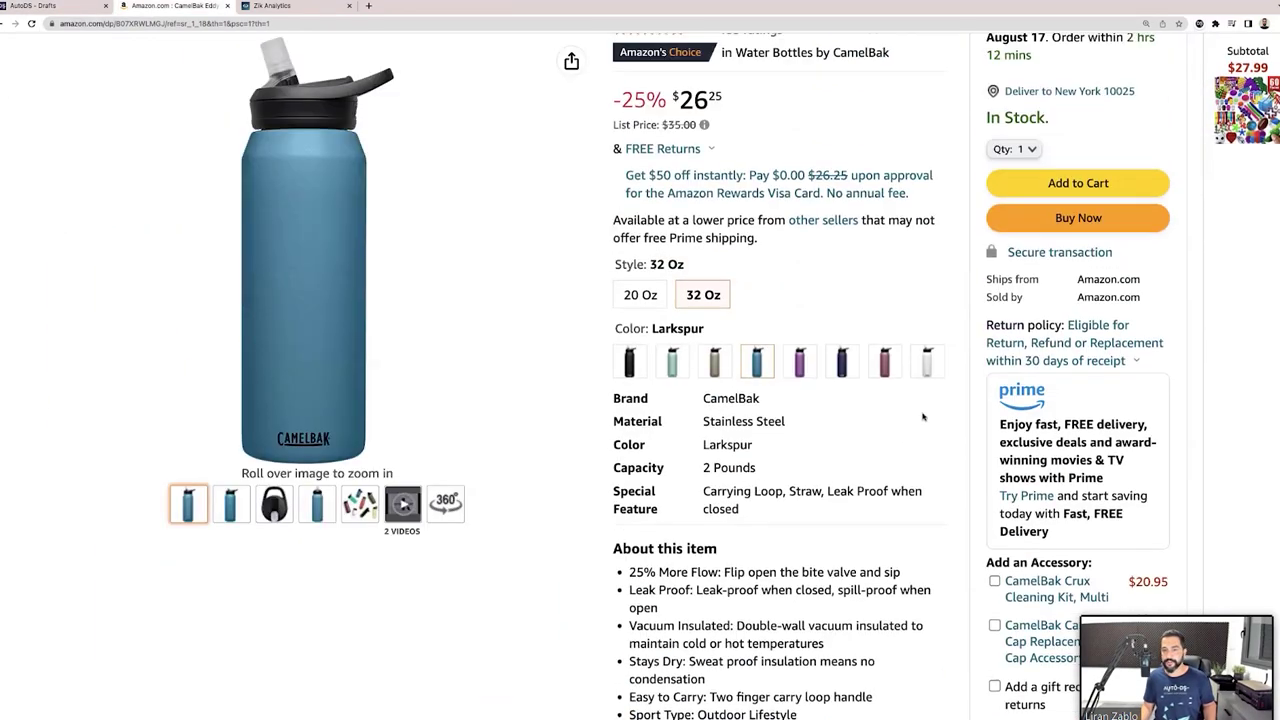
scroll(920, 412, "up", 1)
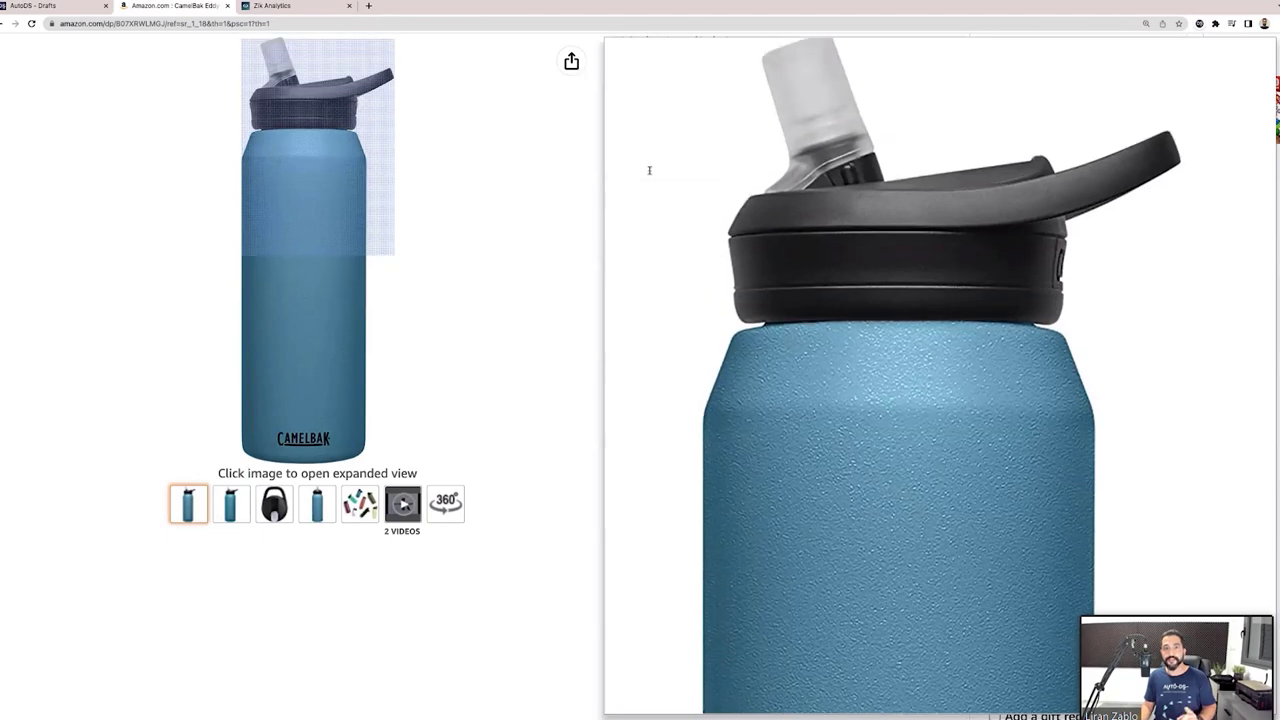
scroll(250, 90, "up", 3)
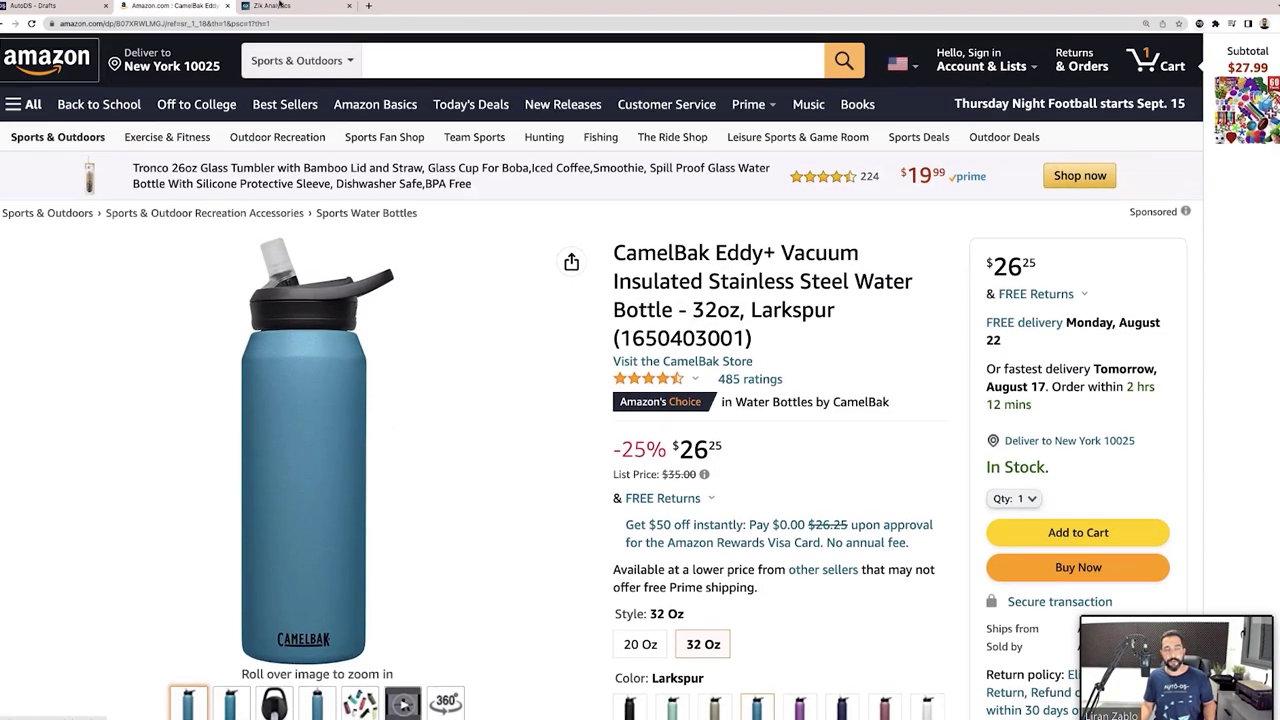
- Open the Amazon home page in a separate tab and search for "32 oz water bottles"
middle_click(46, 62)
scroll(912, 350, "down", 2)
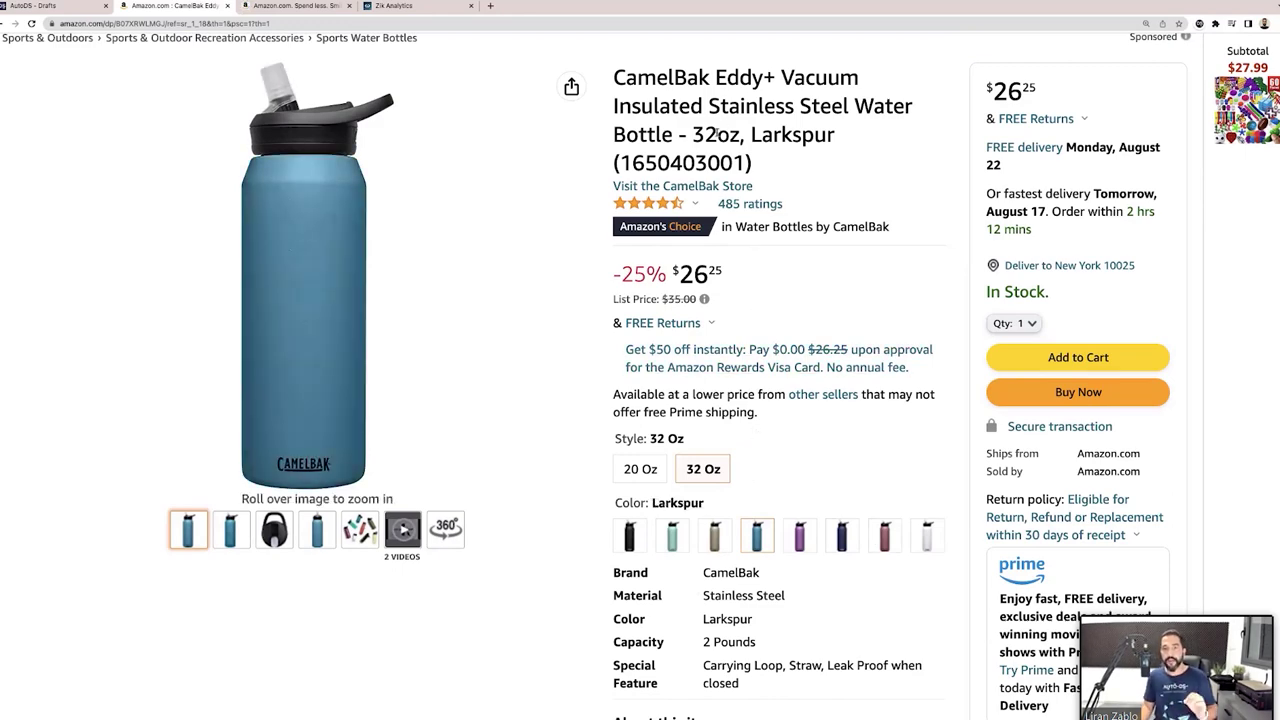
double_click(705, 134)
key("super+c")
left_click(268, 9)
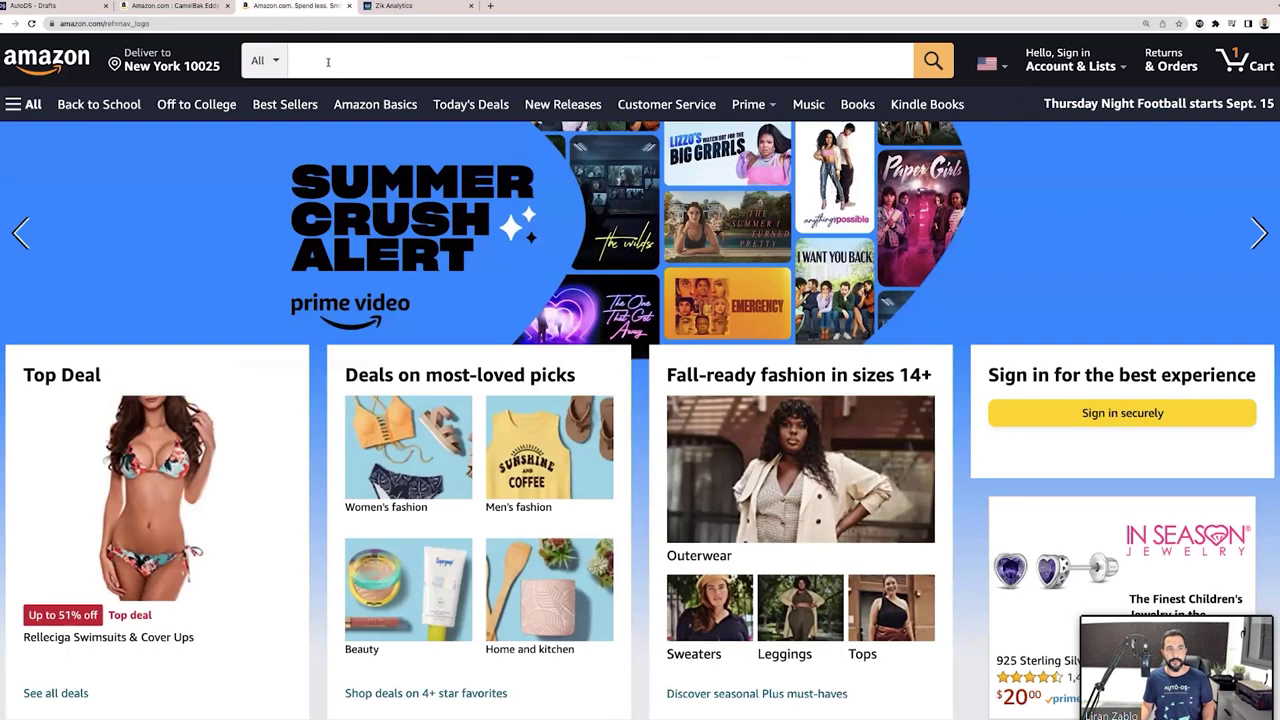
left_click(600, 60)
key("super+v")
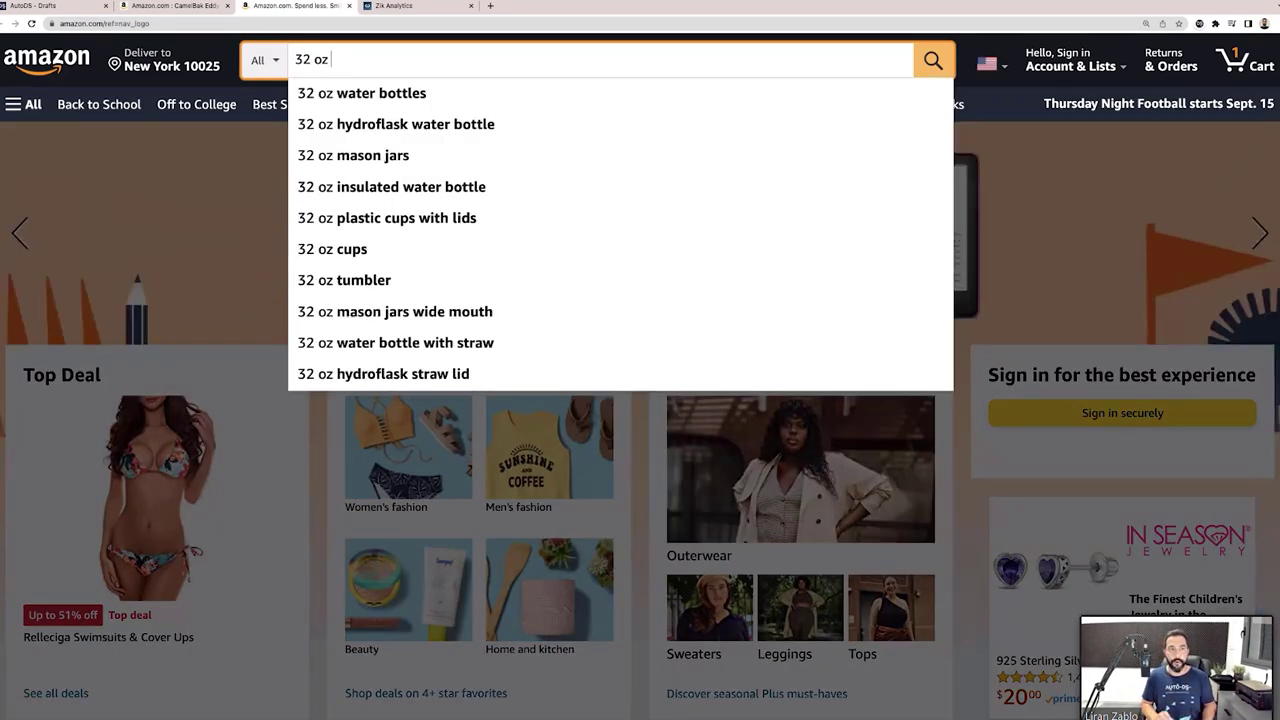
key("Down")
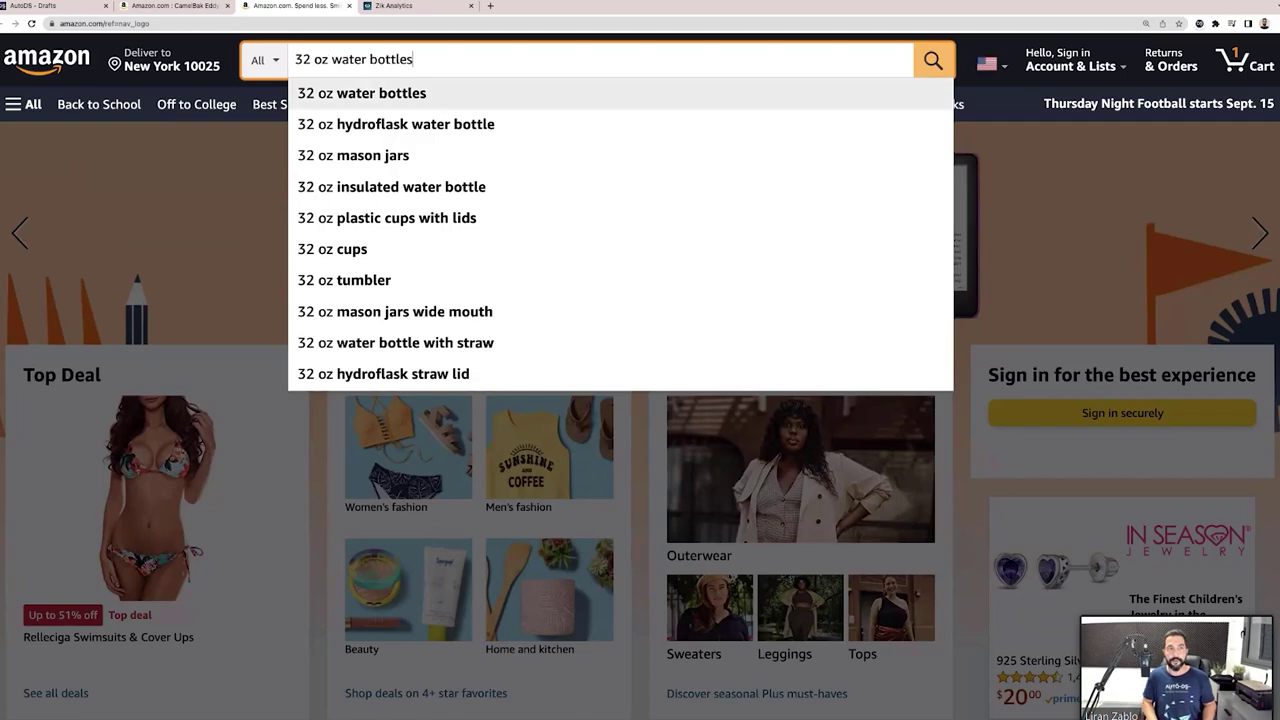
key("Return")
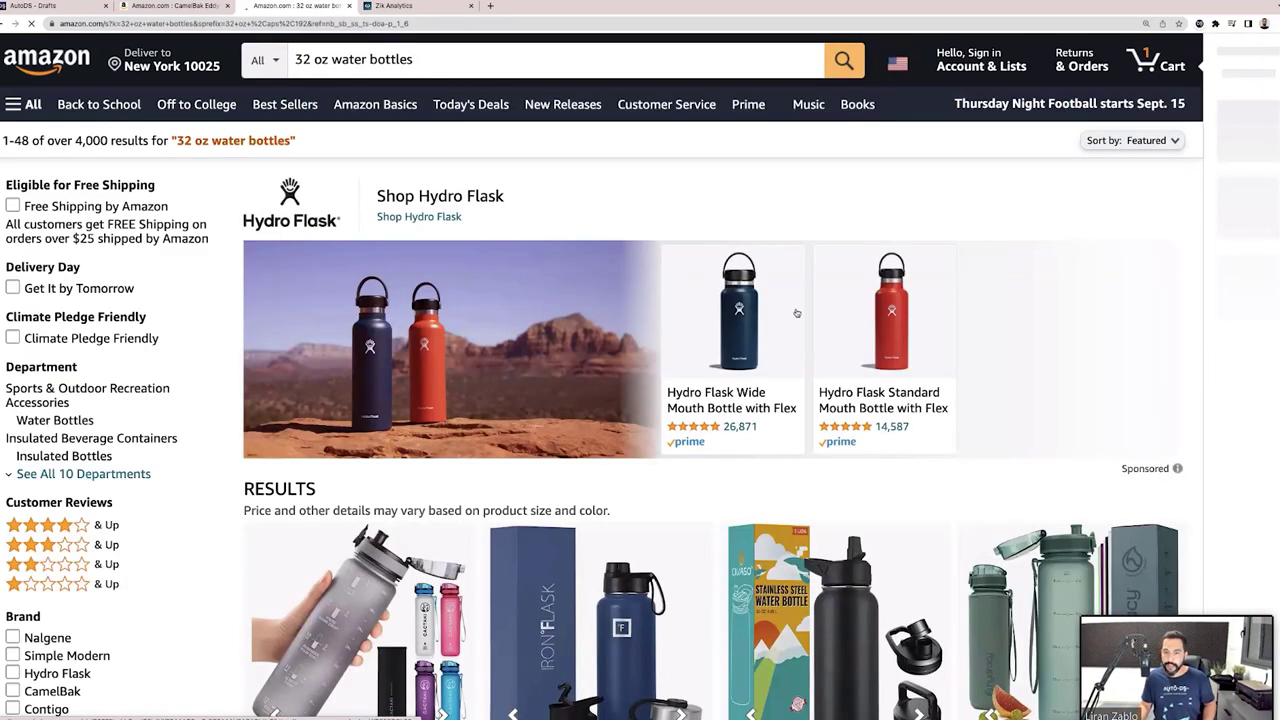
- Open the Hydracy water bottle with time marker from the search results and copy its product page URL
scroll(800, 310, "down", 4)
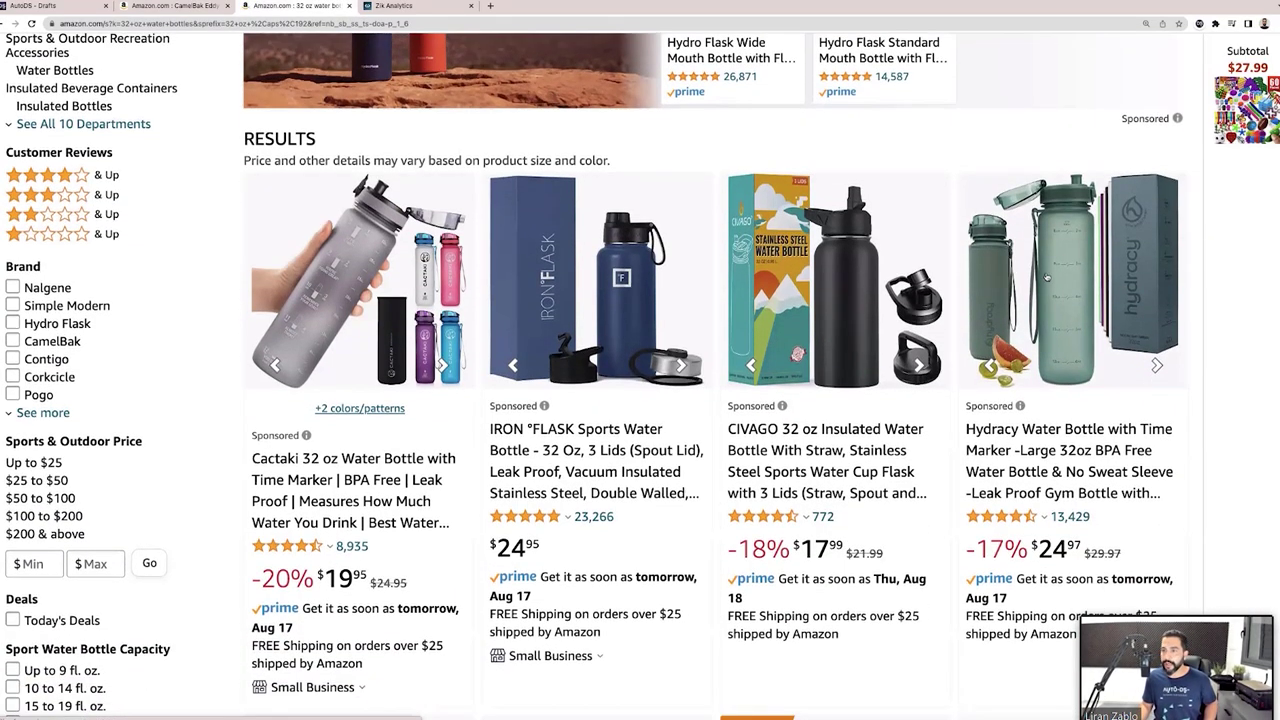
left_click(1078, 252)
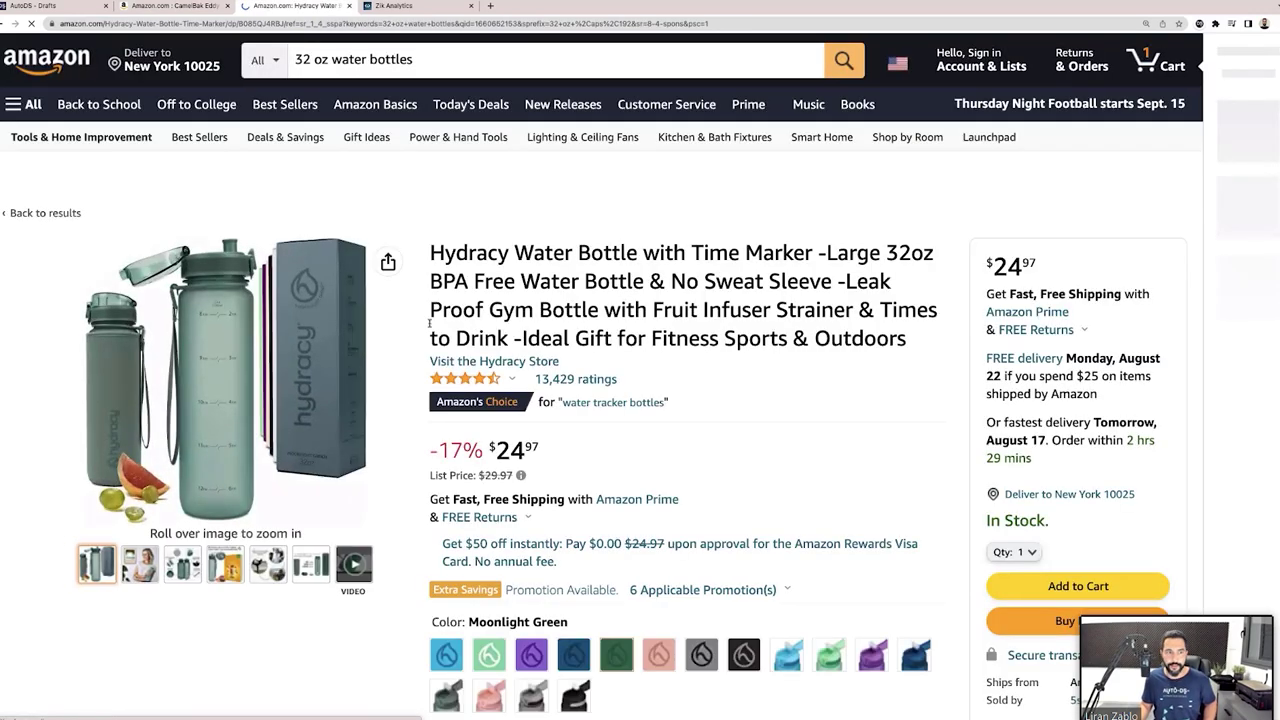
mouse_move(212, 364)
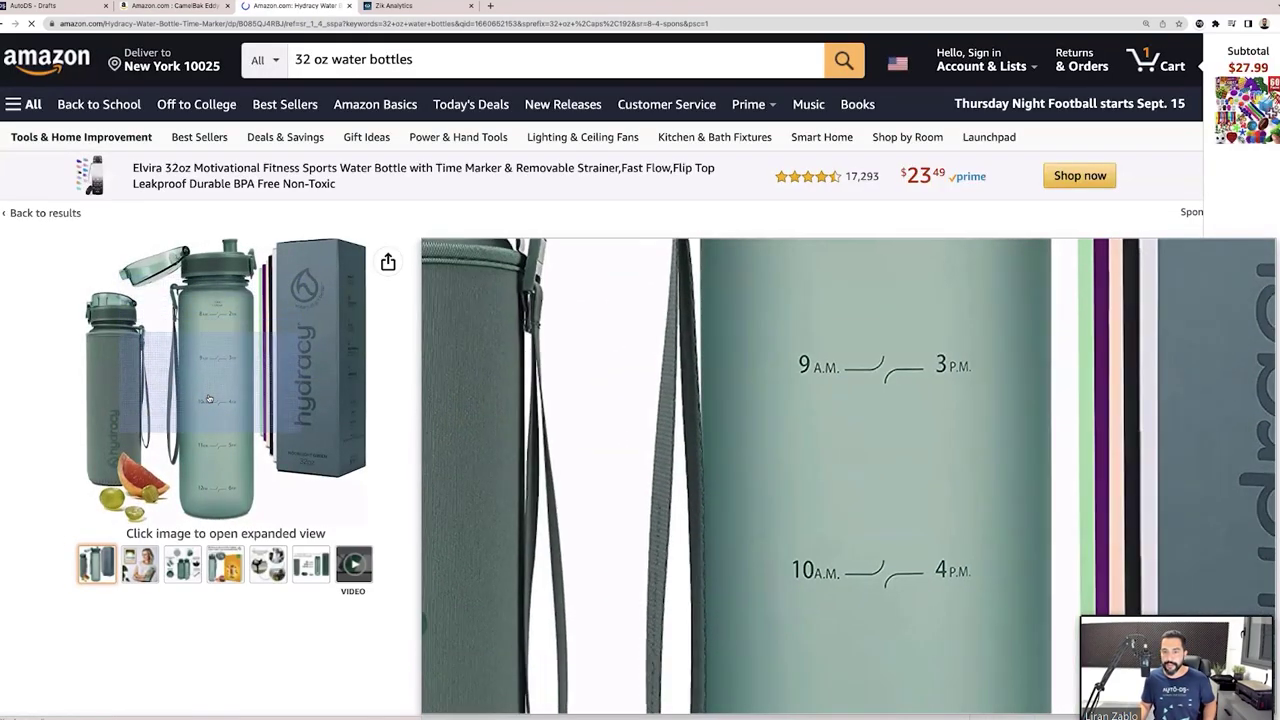
scroll(578, 262, "down", 1)
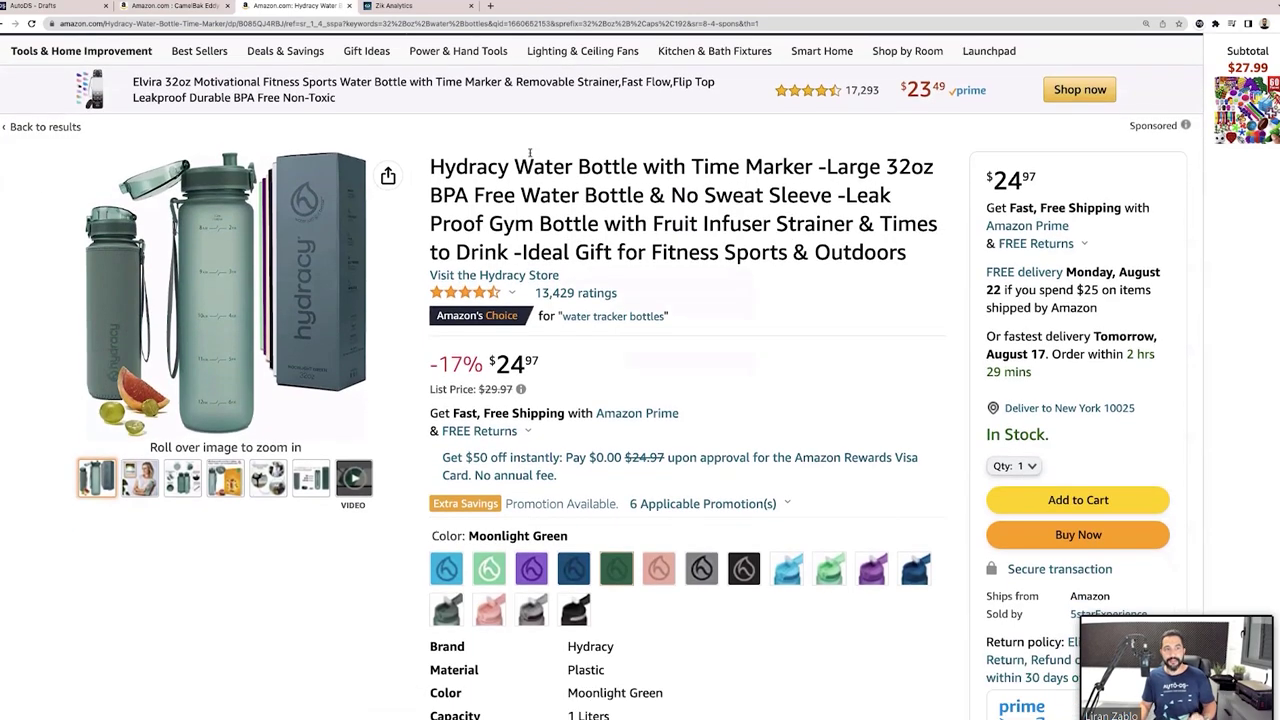
scroll(519, 189, "up", 2)
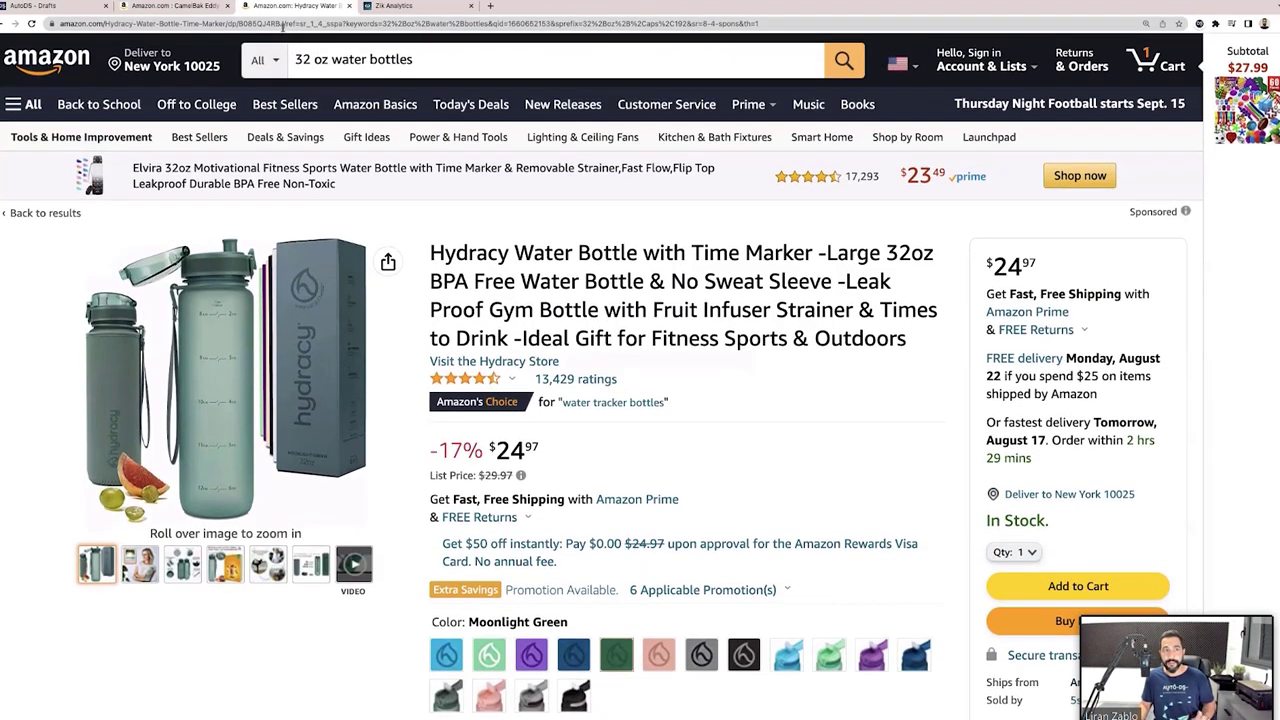
left_click(280, 24)
right_click(267, 25)
left_click(301, 94)
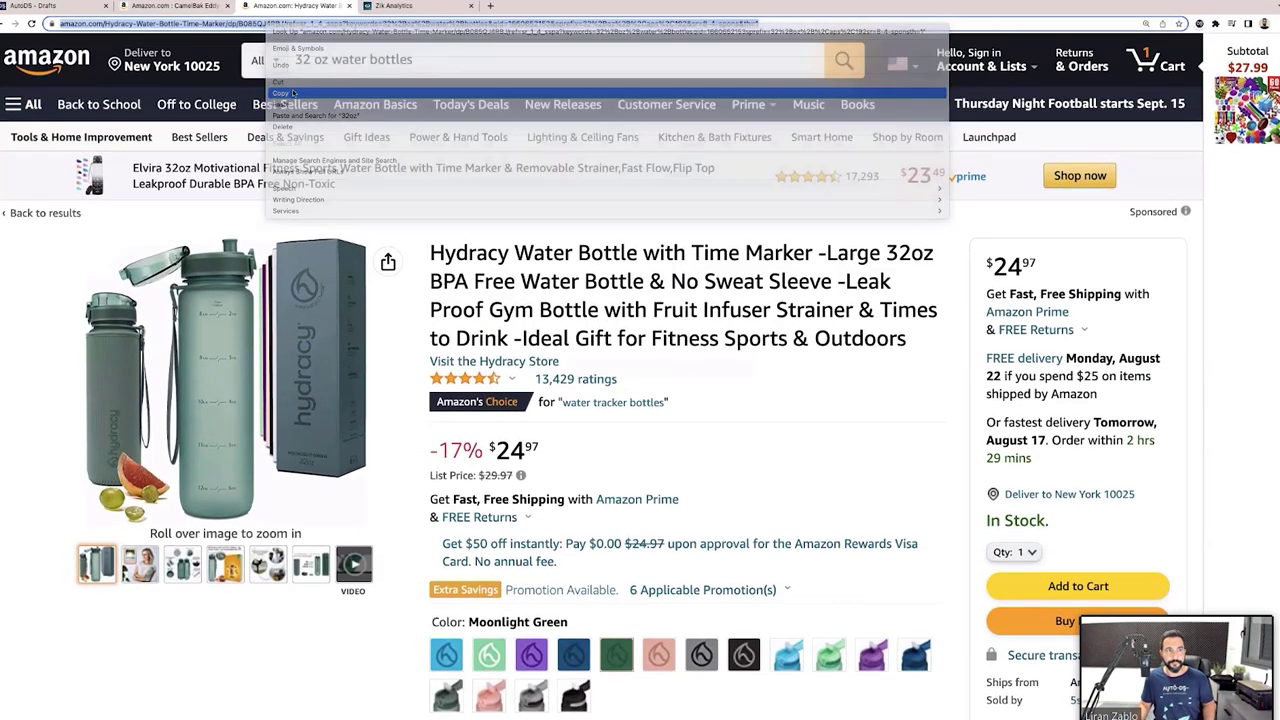
- Try to add the Hydracy bottle, B085QJ4RBJ from Amazon United States, as a variant of the water bottle draft
left_click(58, 8)
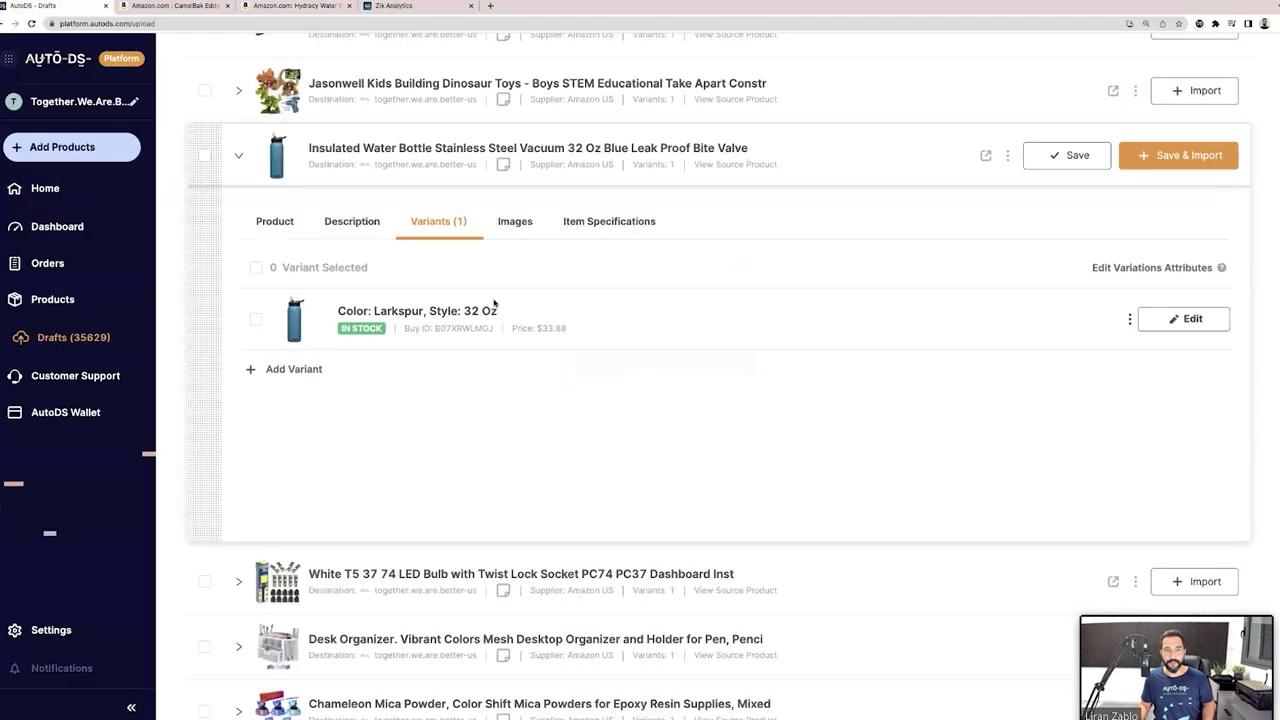
left_click(304, 371)
key("ctrl+v")
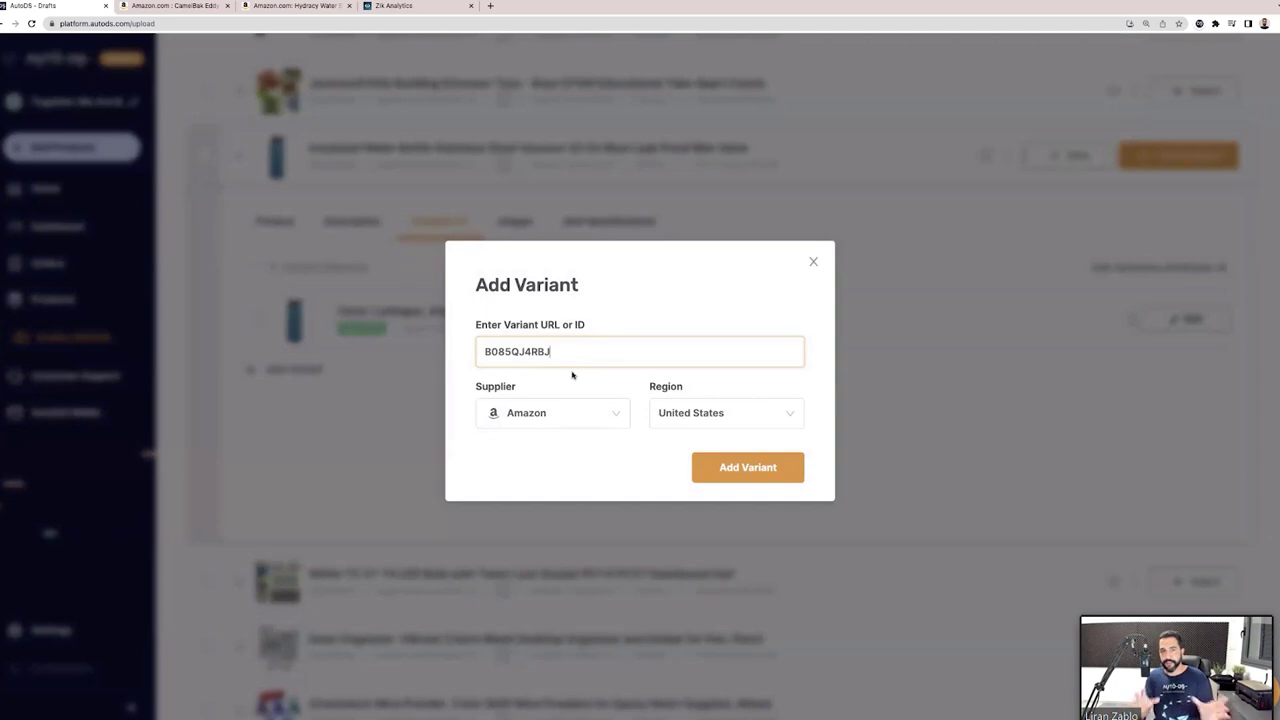
left_click(715, 468)
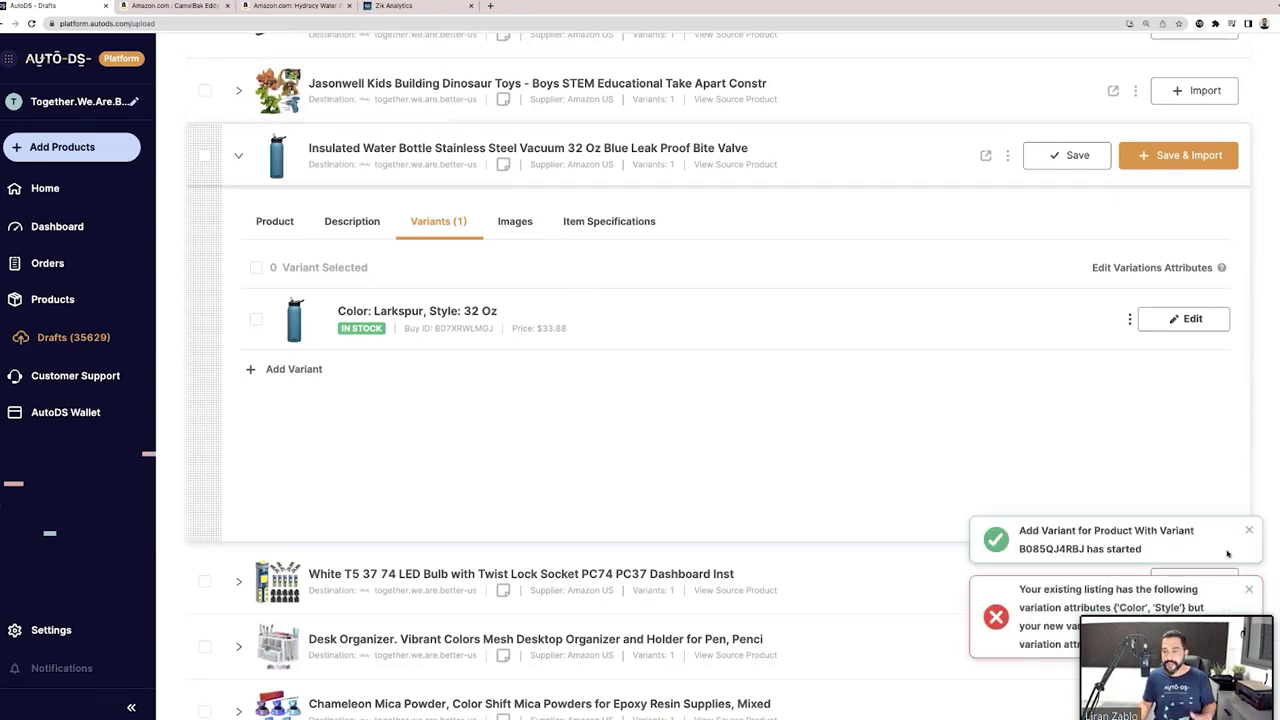
left_click(1249, 592)
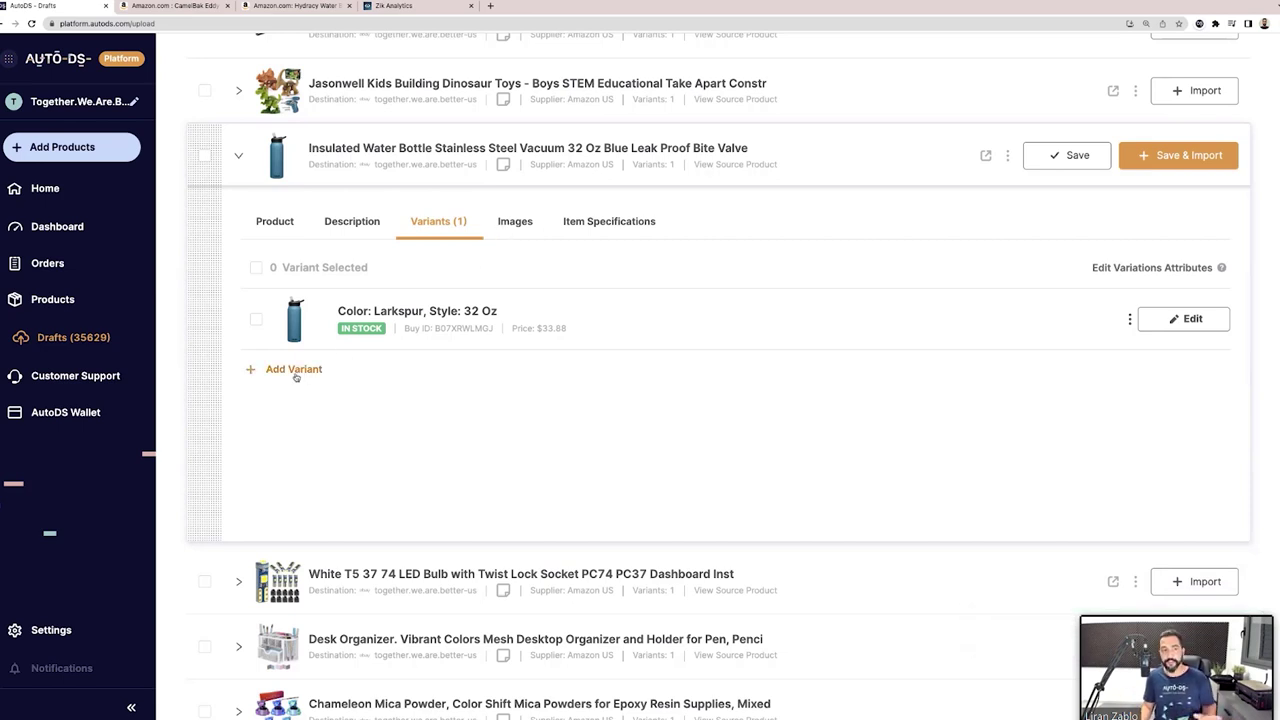
- Open the Larkspur 32 Oz variant for editing and examine its pricing, profit settings and general details
left_click(1160, 322)
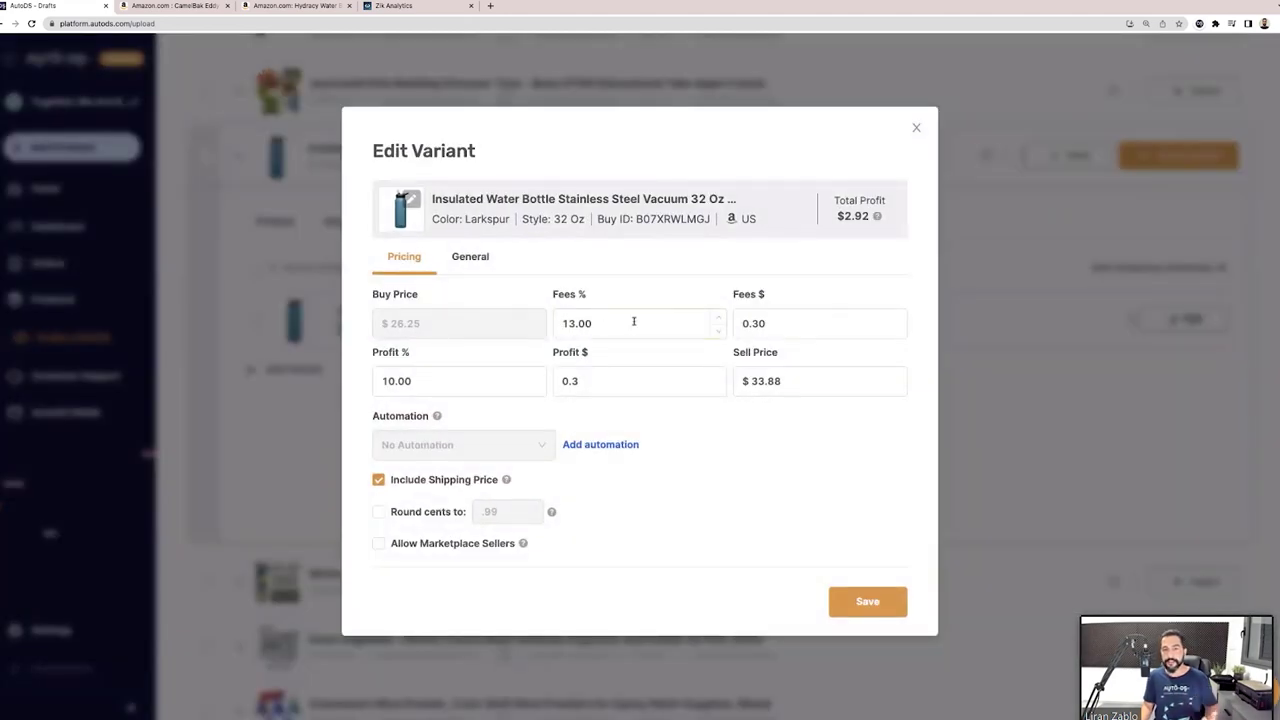
left_click_drag(459, 384, 362, 378)
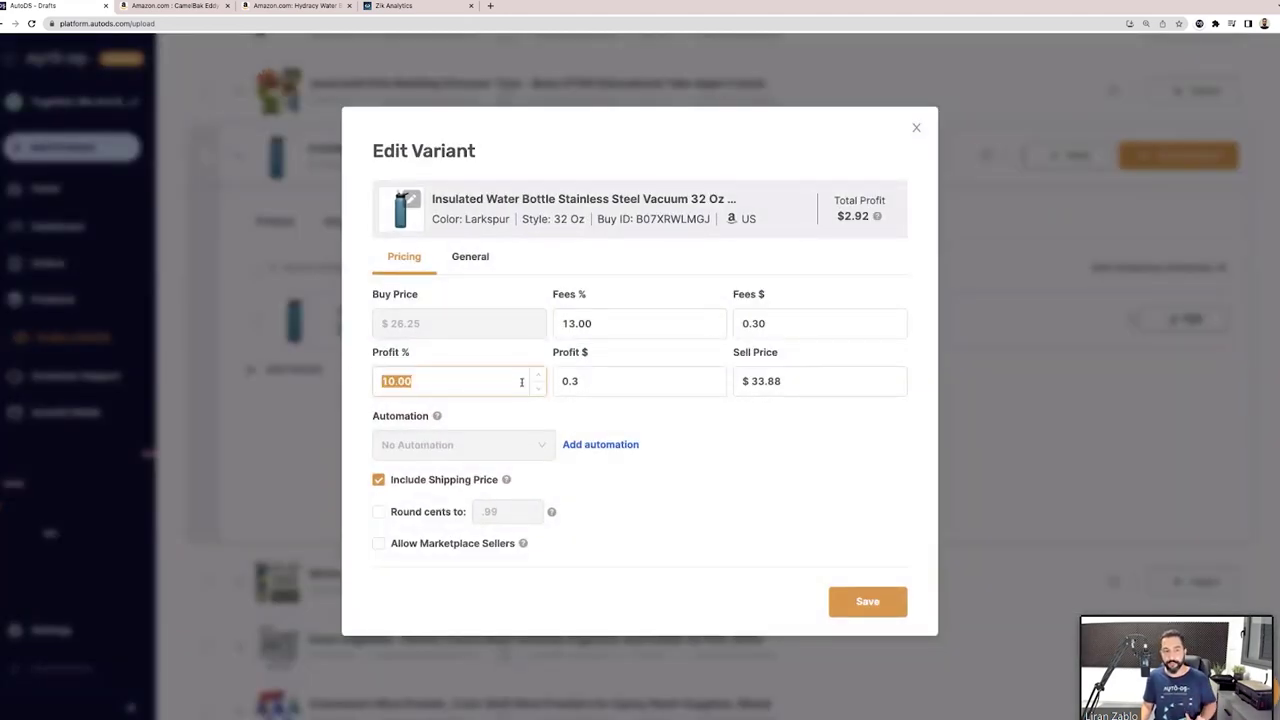
left_click_drag(608, 384, 557, 381)
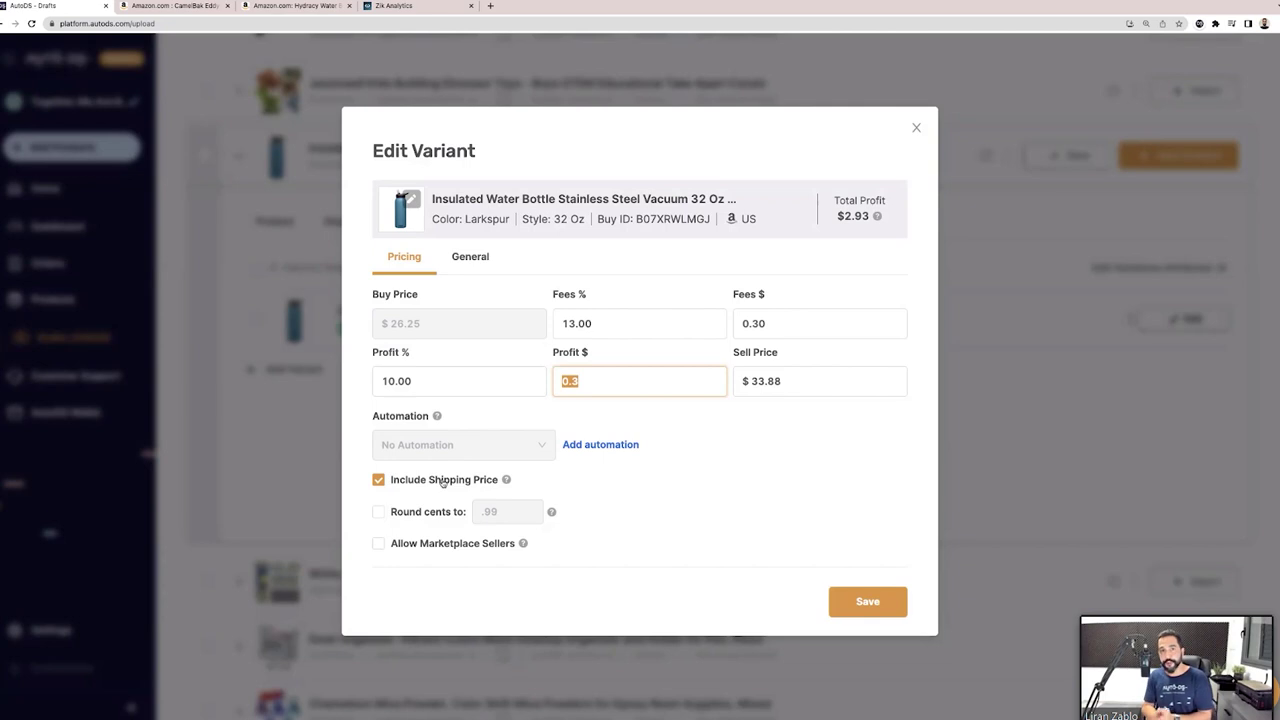
left_click(468, 258)
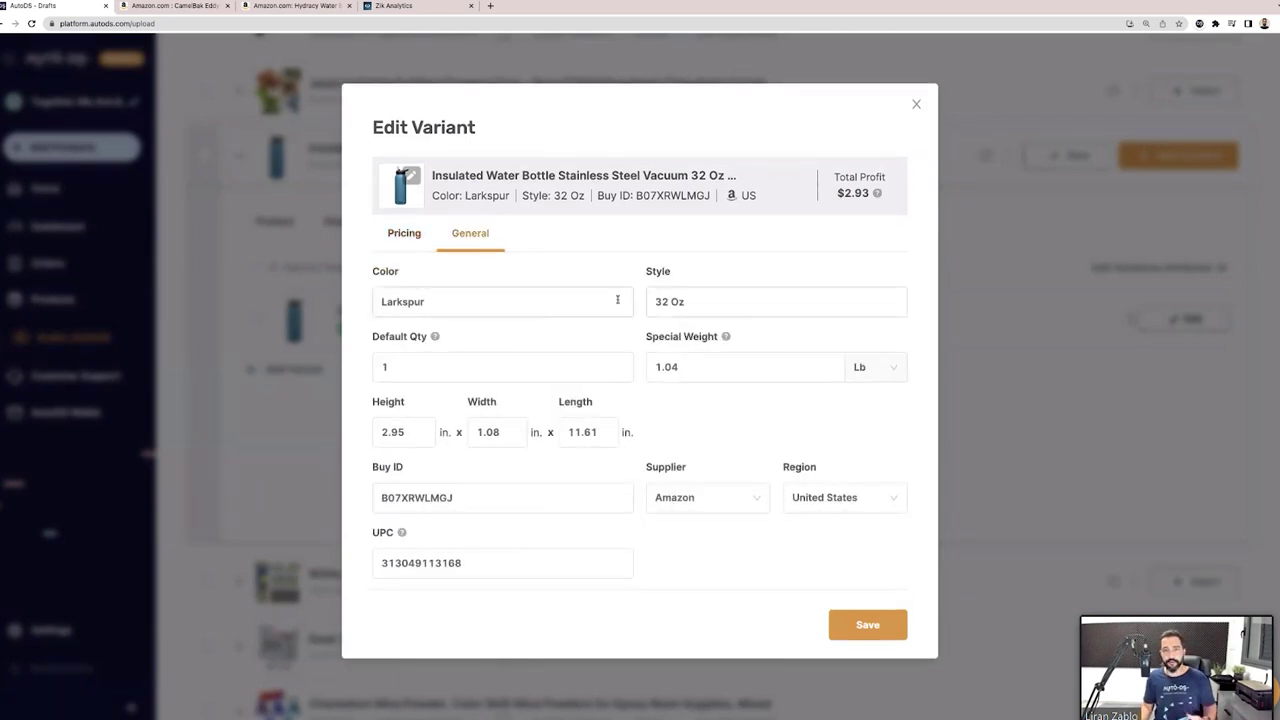
- Examine the variant's color, style, default quantity and special weight fields, and close the variant editor without changes
left_click(650, 300)
left_click(500, 304)
double_click(500, 304)
left_click(428, 301)
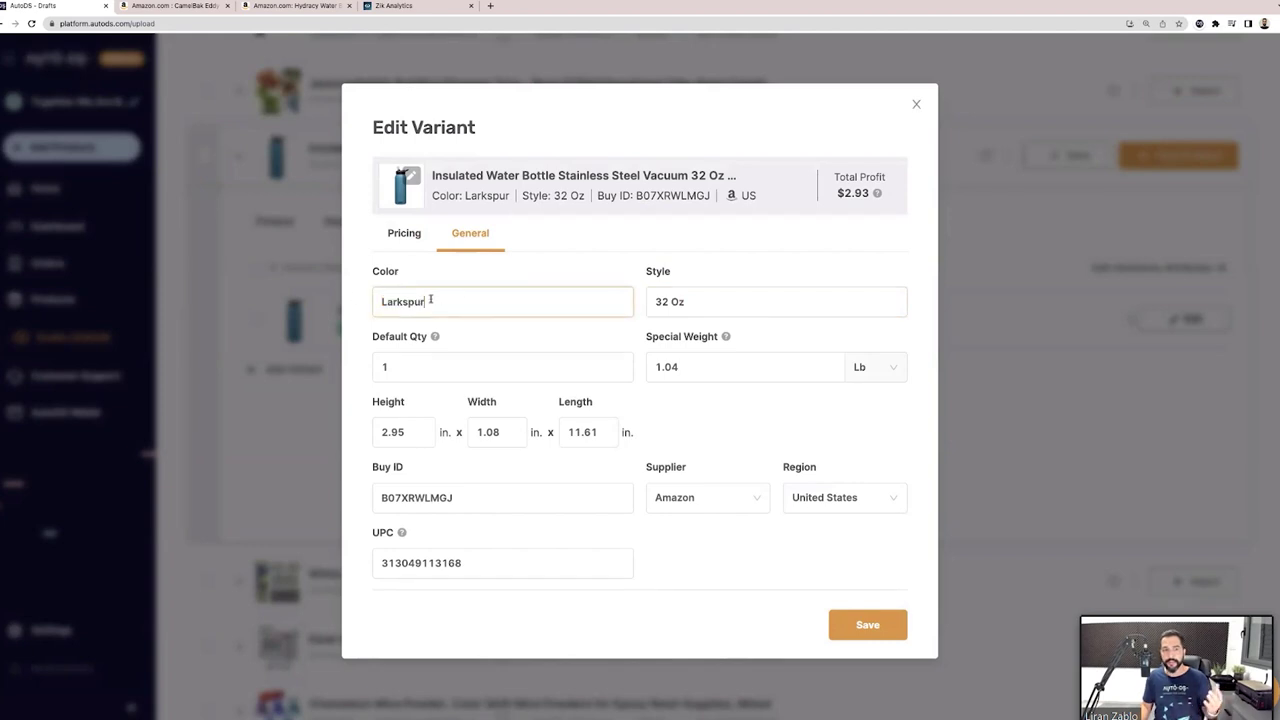
double_click(428, 301)
left_click(434, 363)
left_click(703, 372)
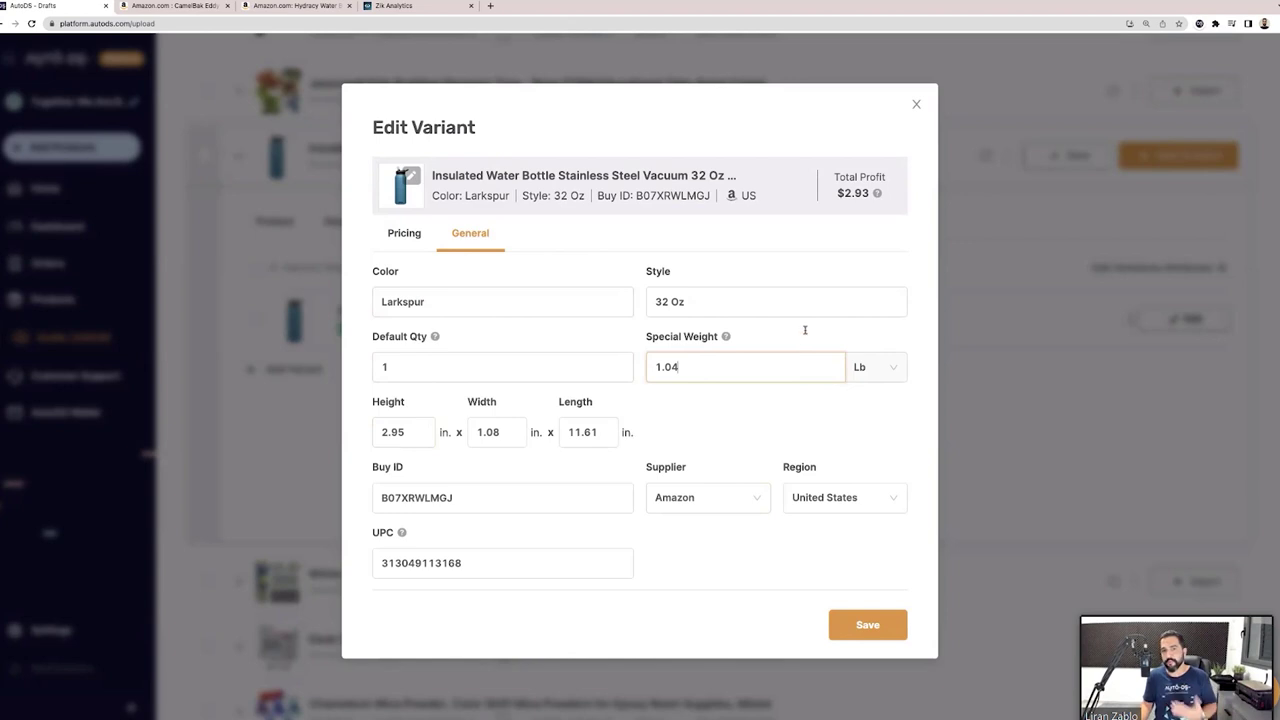
left_click(915, 105)
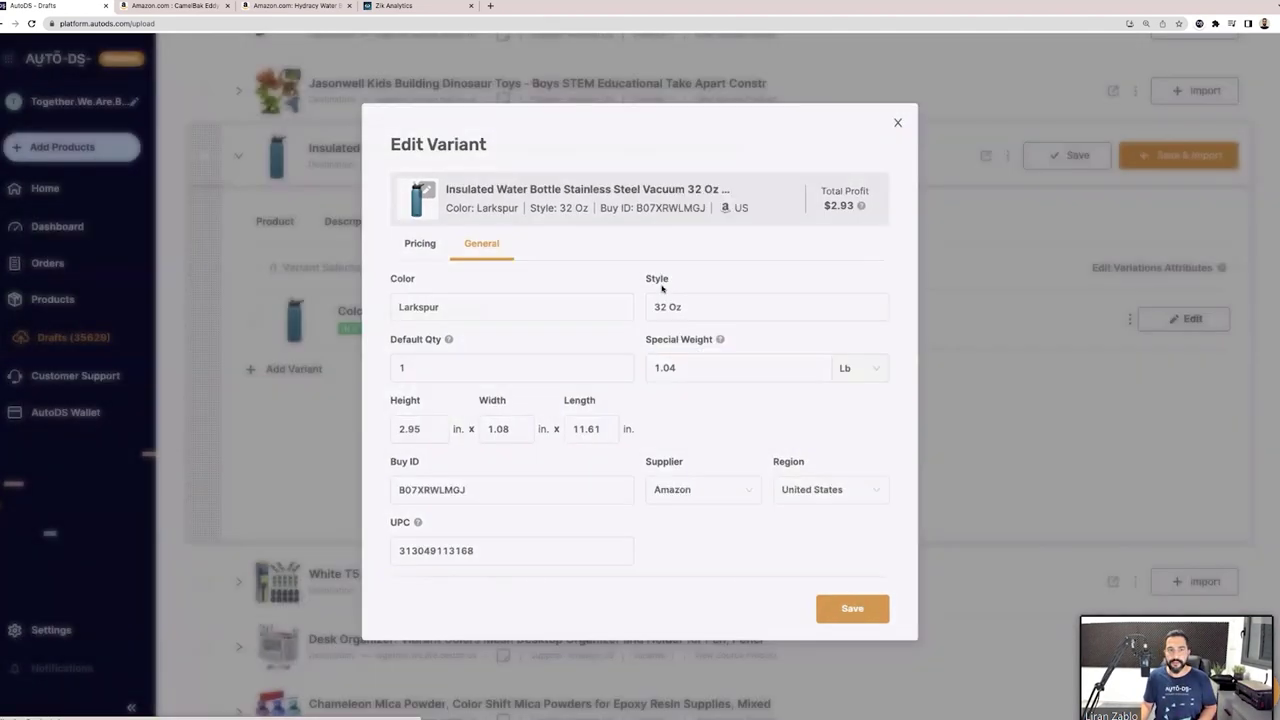
- Look through the full set of product images in the insulated water bottle draft
left_click(515, 222)
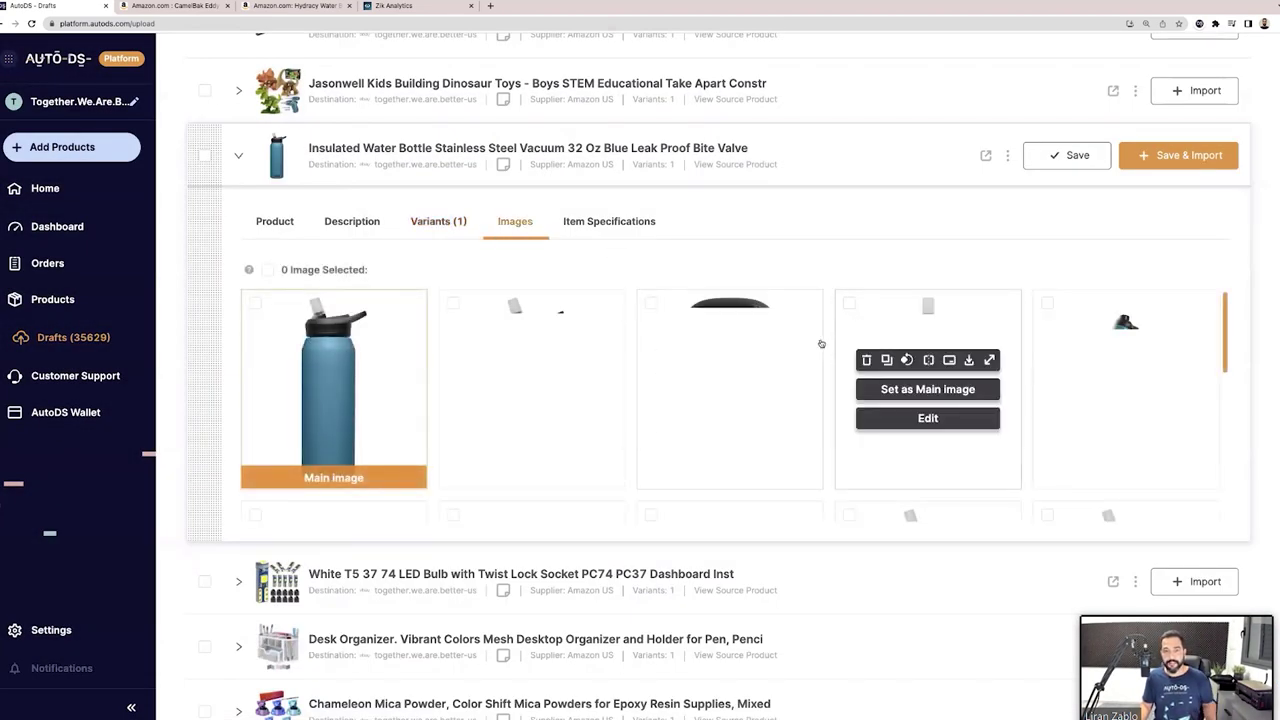
mouse_move(777, 326)
scroll(780, 326, "down", 5)
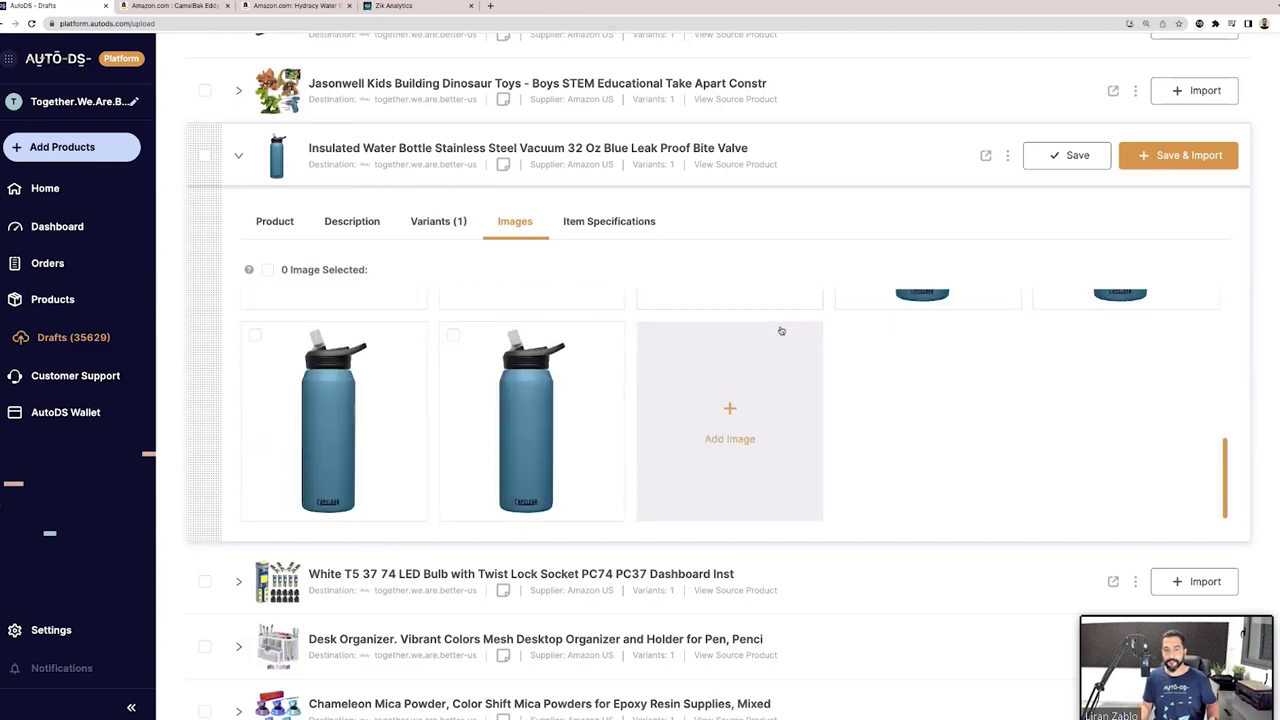
scroll(785, 326, "up", 5)
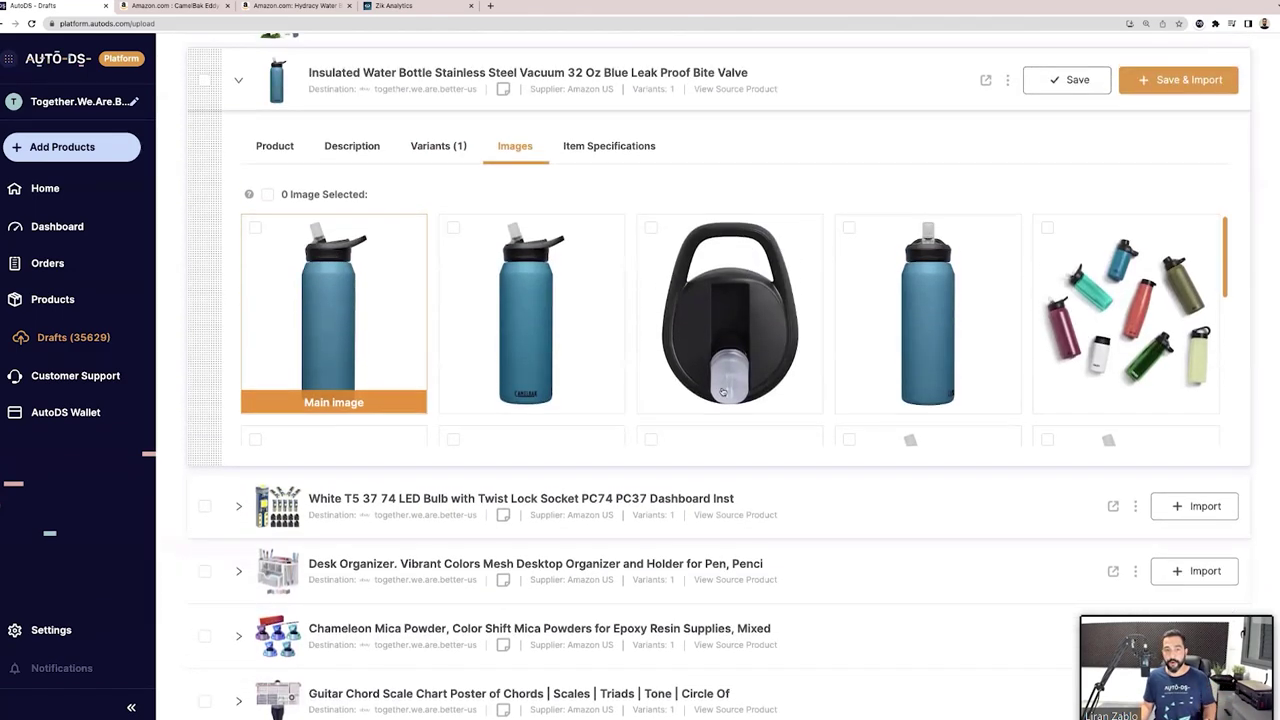
mouse_move(478, 405)
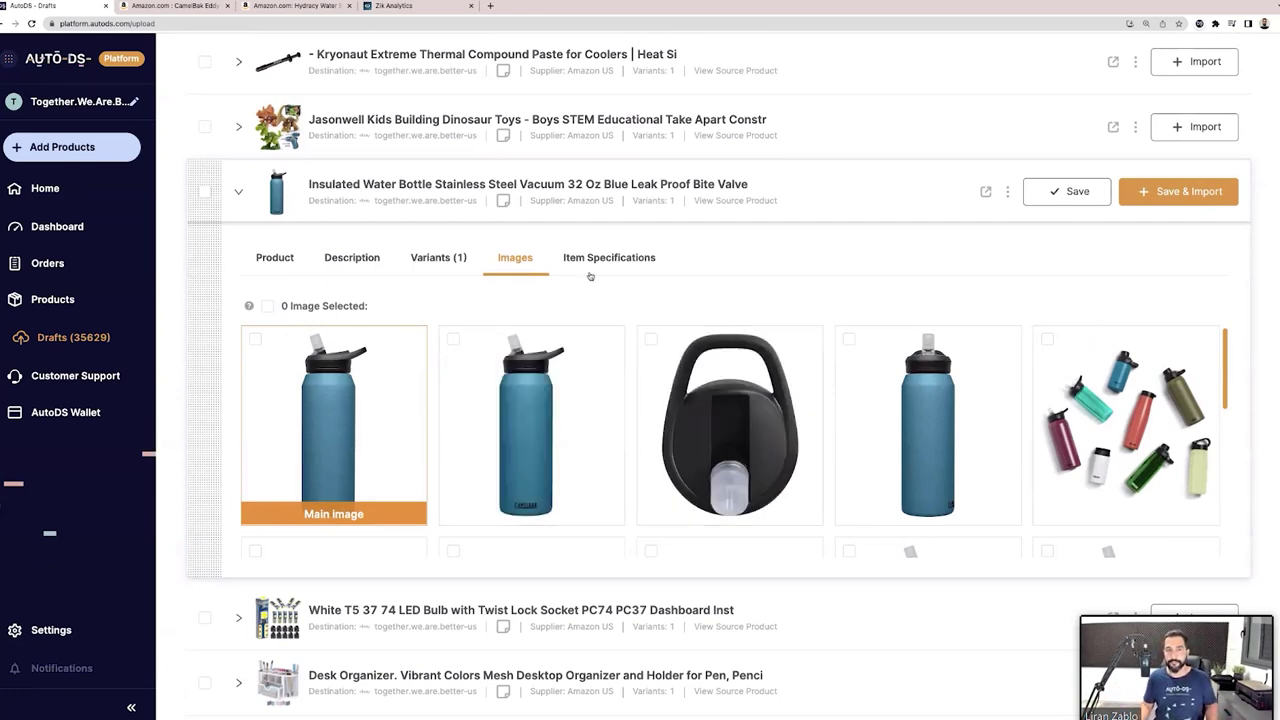
- Try adding the text "Free Shipping" across the bottle in the main image at text size 98, and discard the image edit
left_click(330, 414)
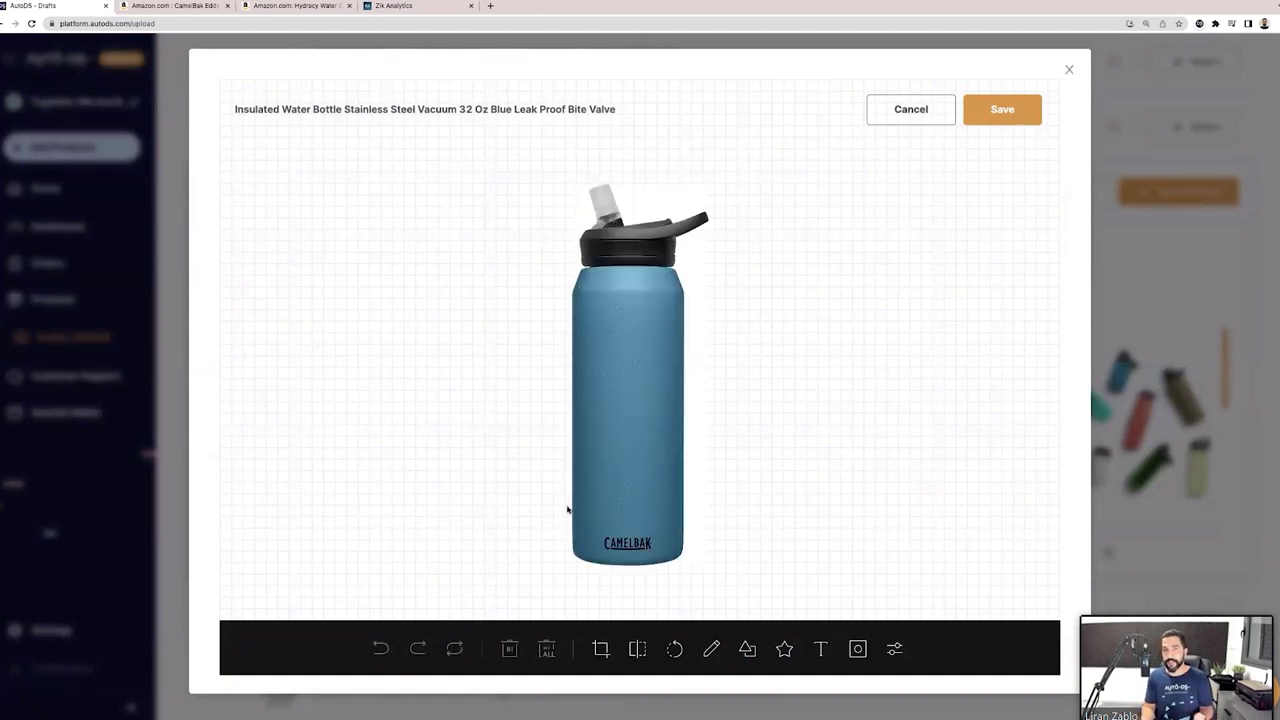
left_click(820, 648)
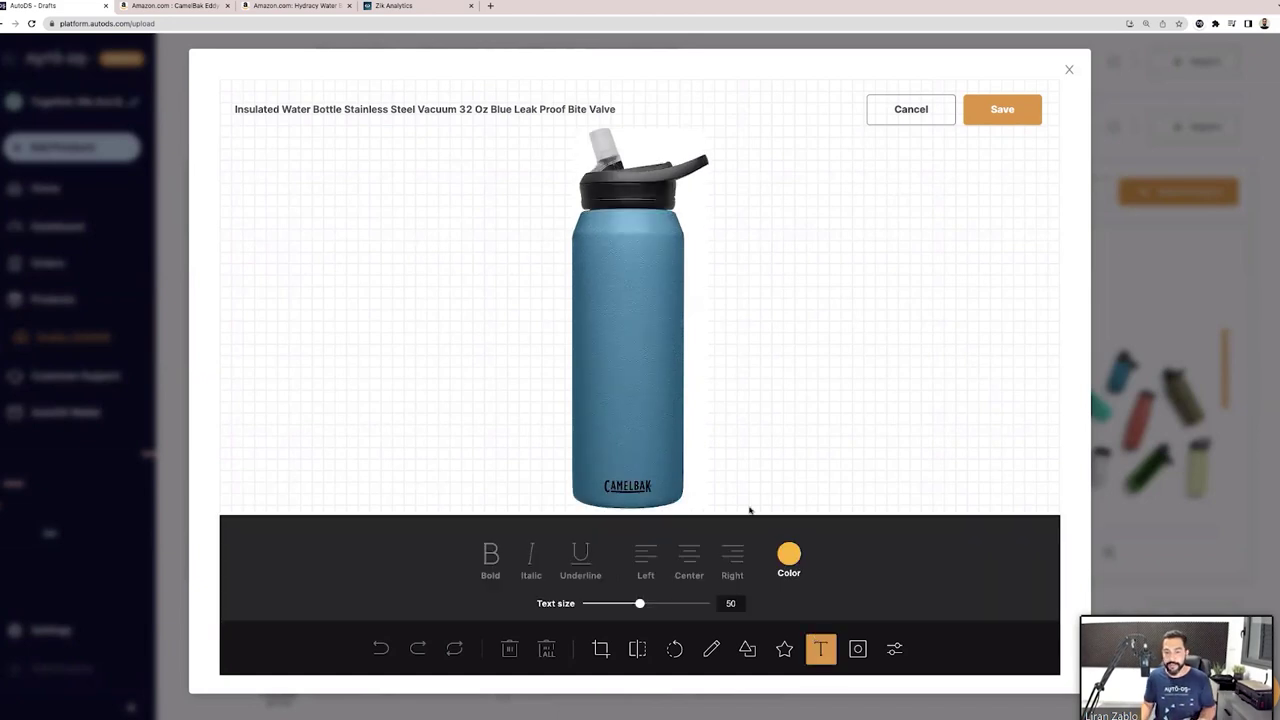
left_click(702, 267)
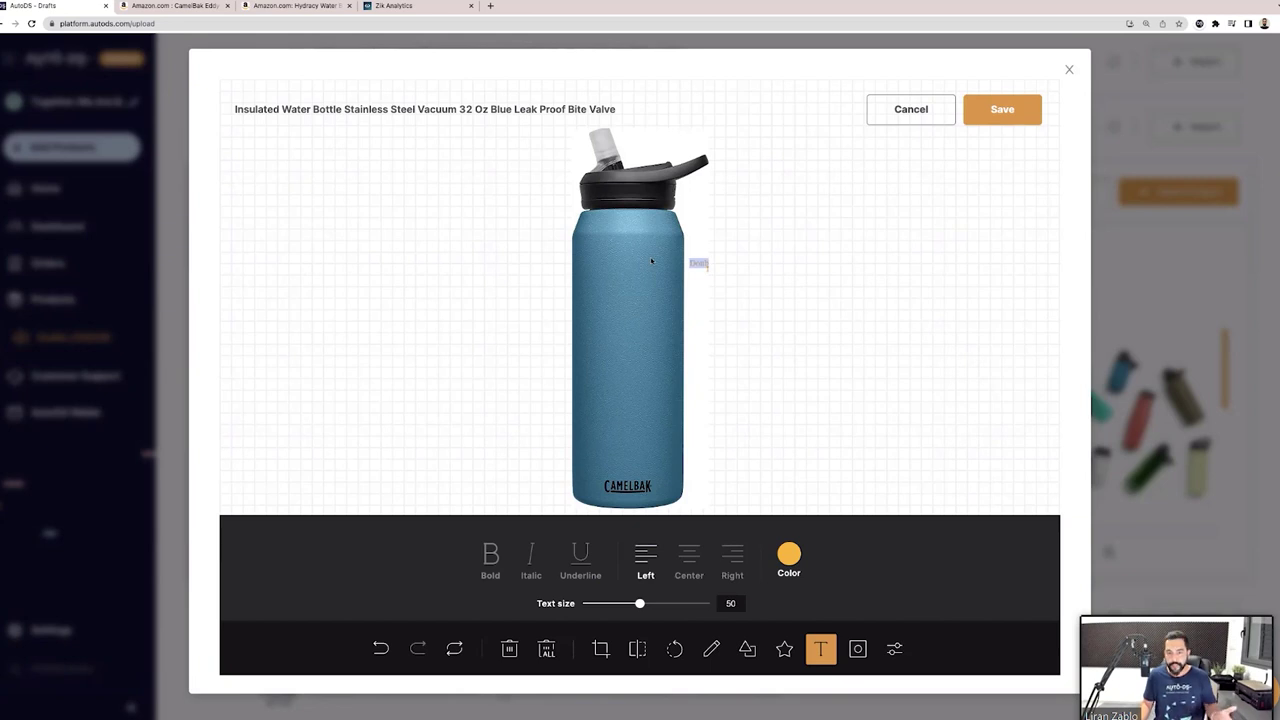
type("Dash")
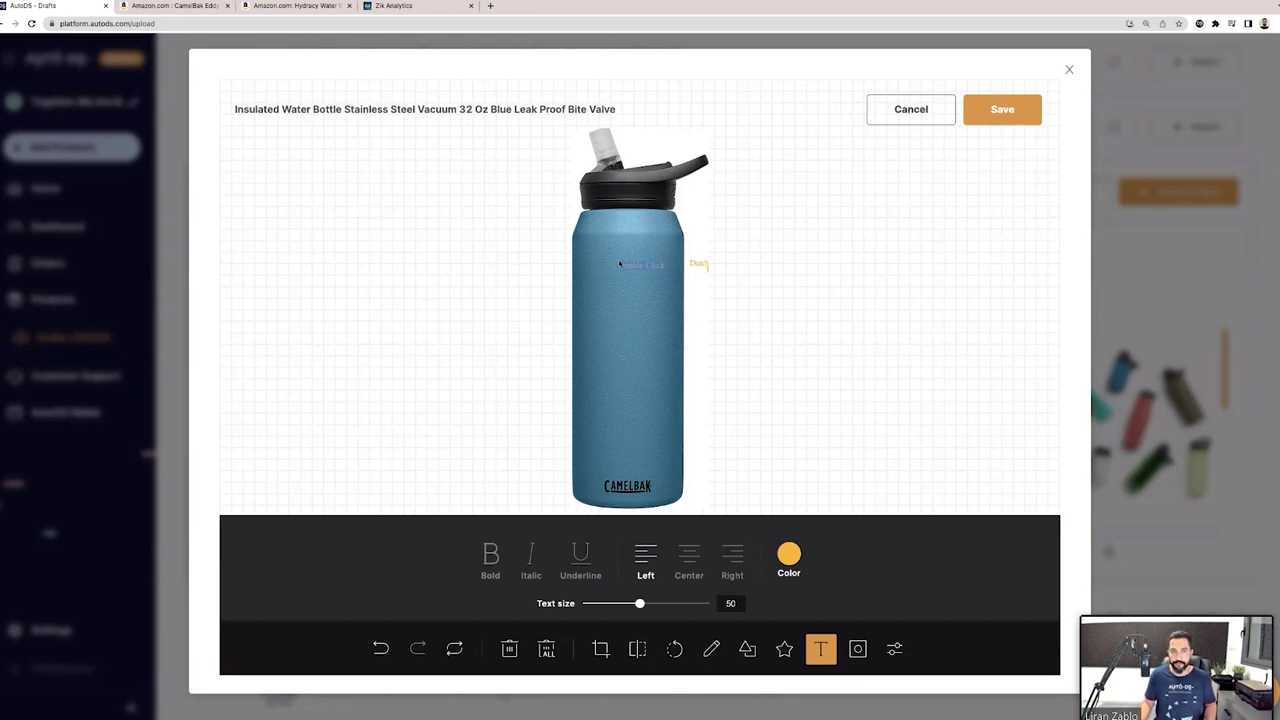
type("Free Shippi")
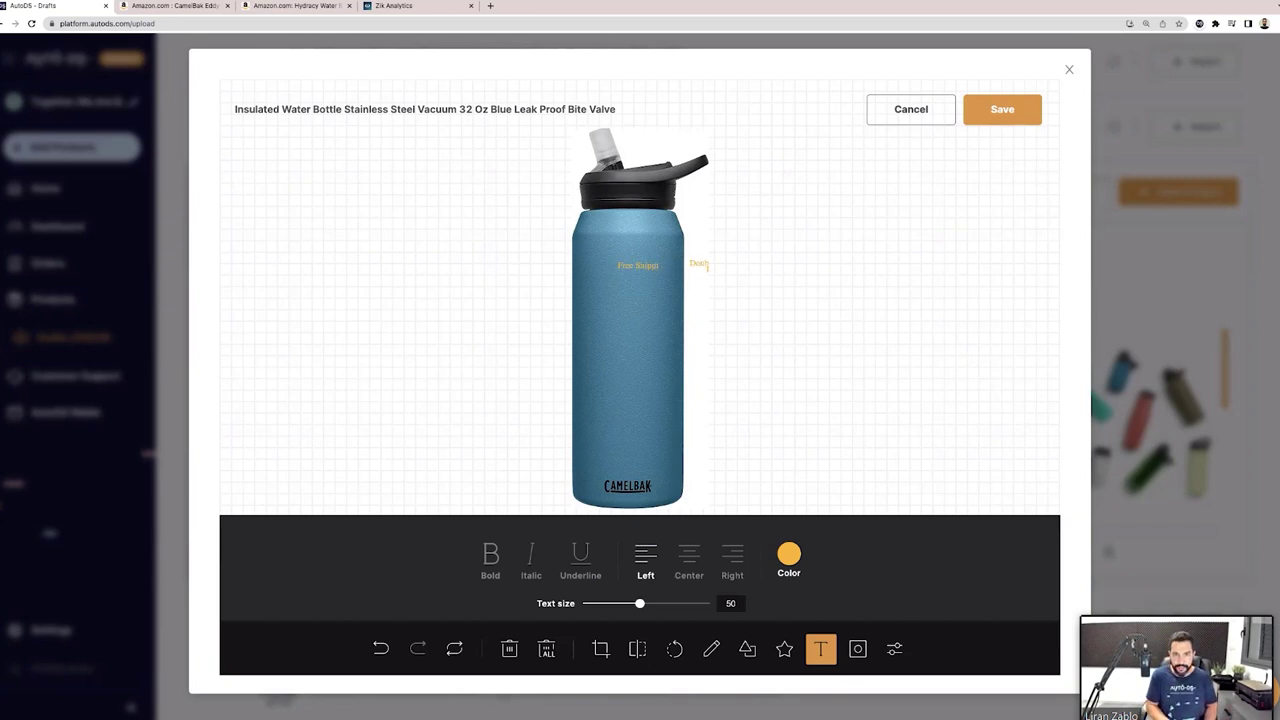
type("ng")
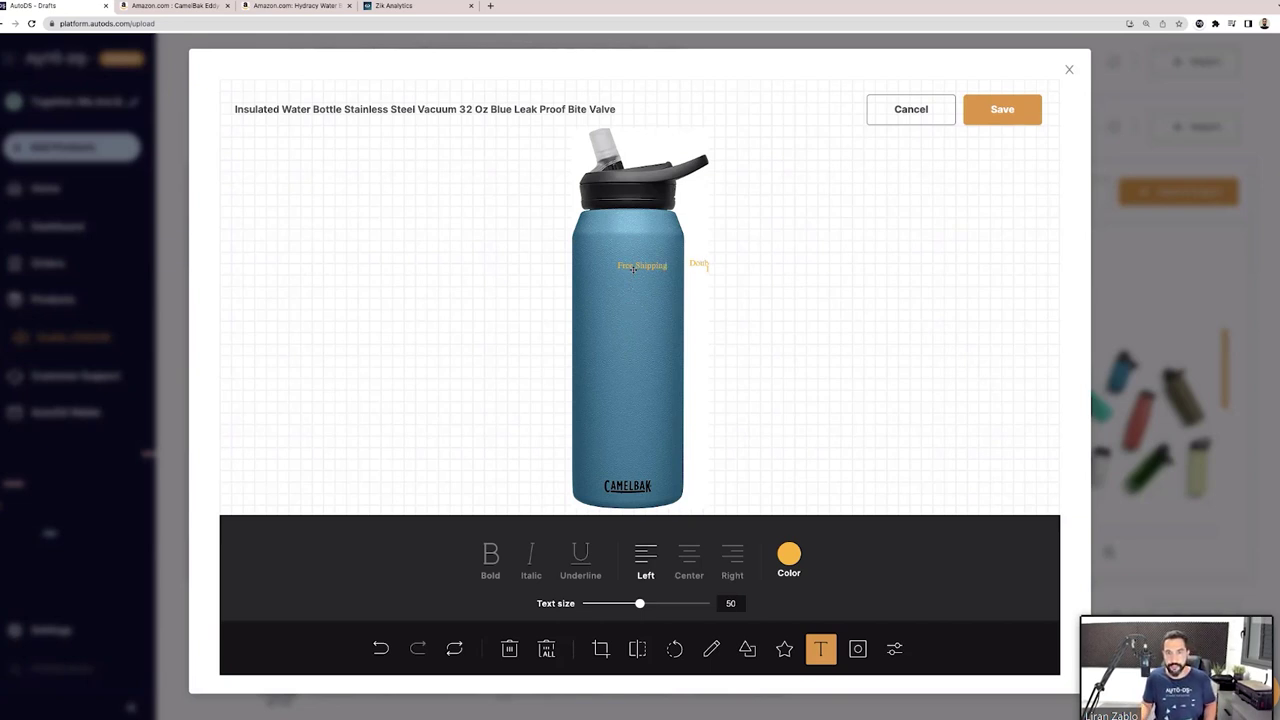
left_click(633, 268)
left_click_drag(618, 266, 606, 280)
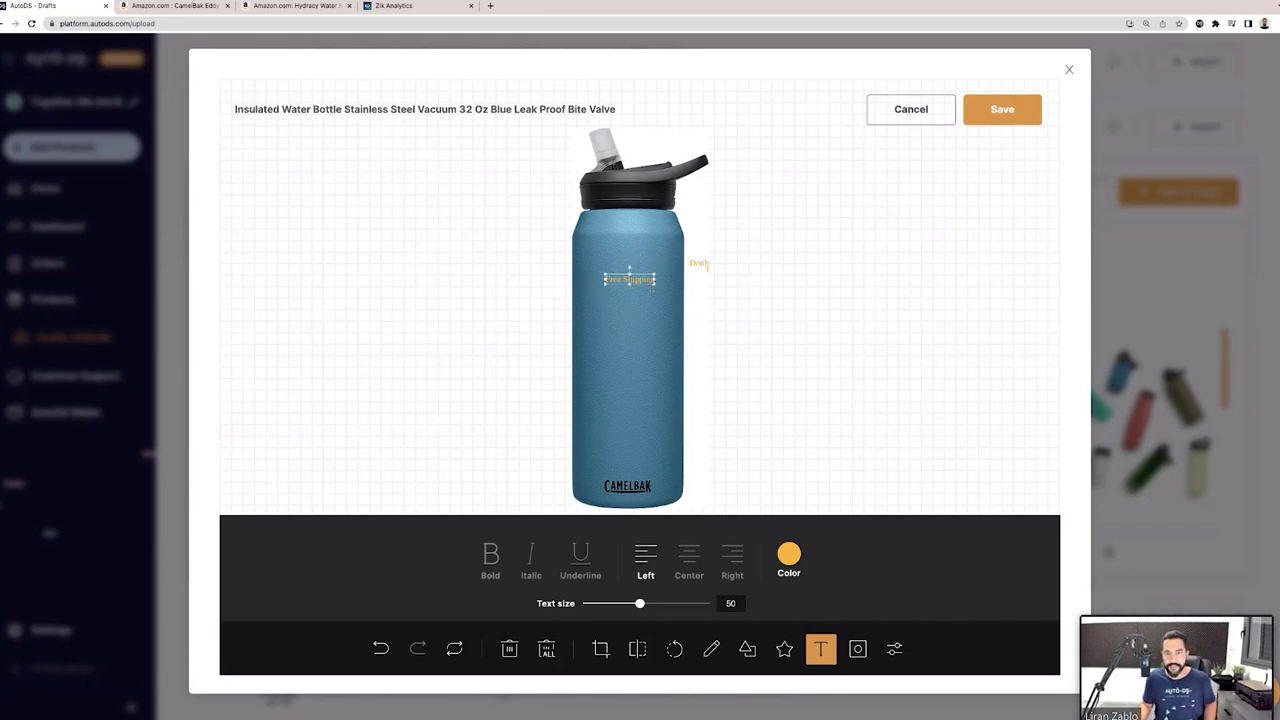
scroll(653, 283, "up", 10)
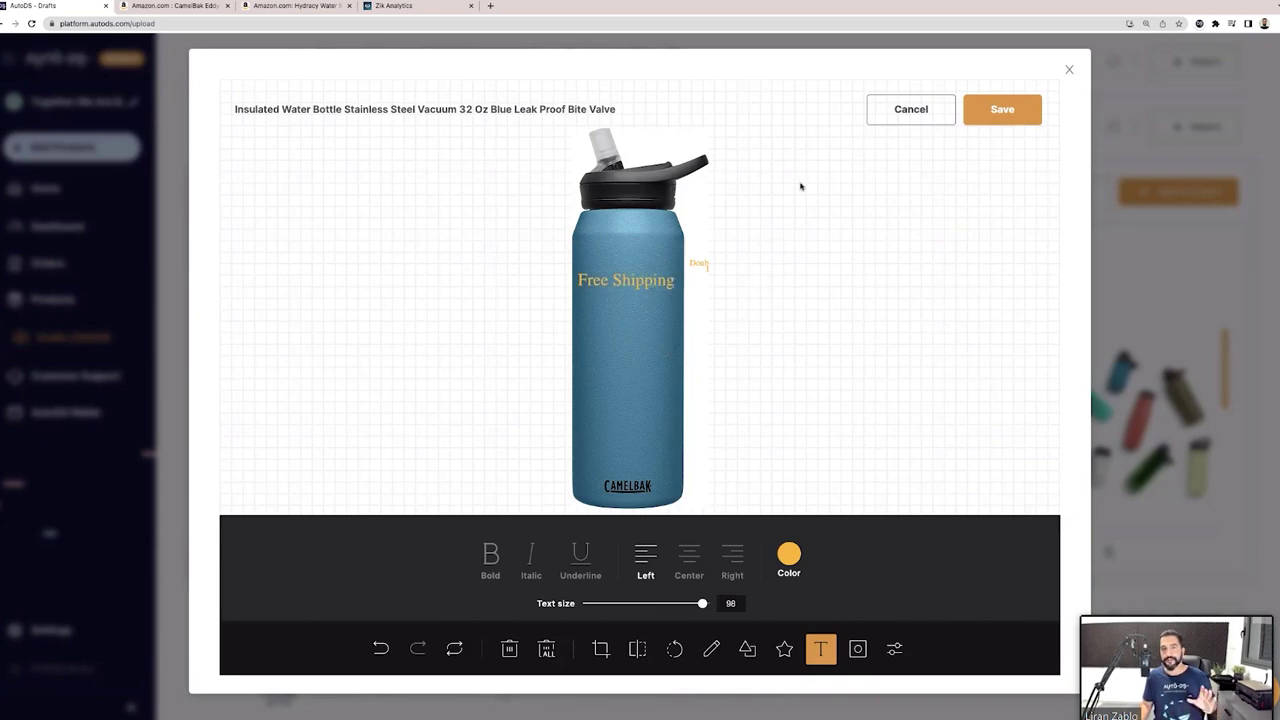
left_click(887, 120)
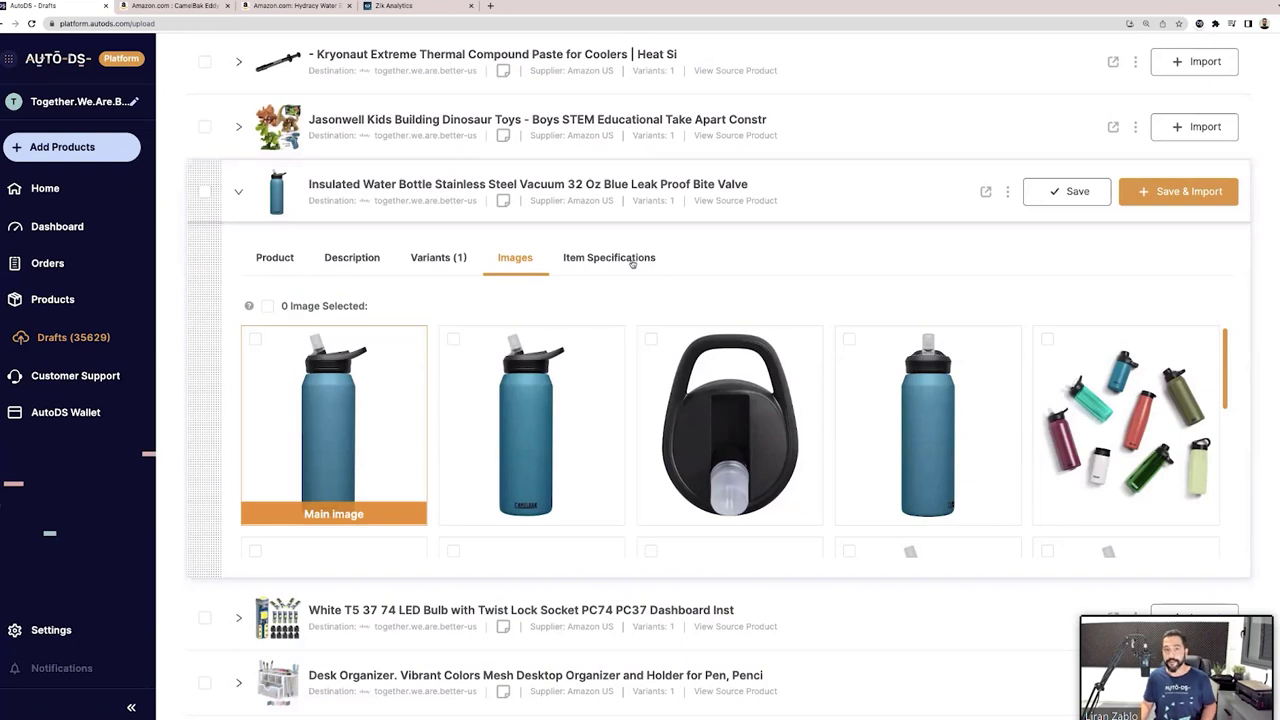
- Examine the water bottle draft's item specifications and compare them with the category in its product details
left_click(632, 262)
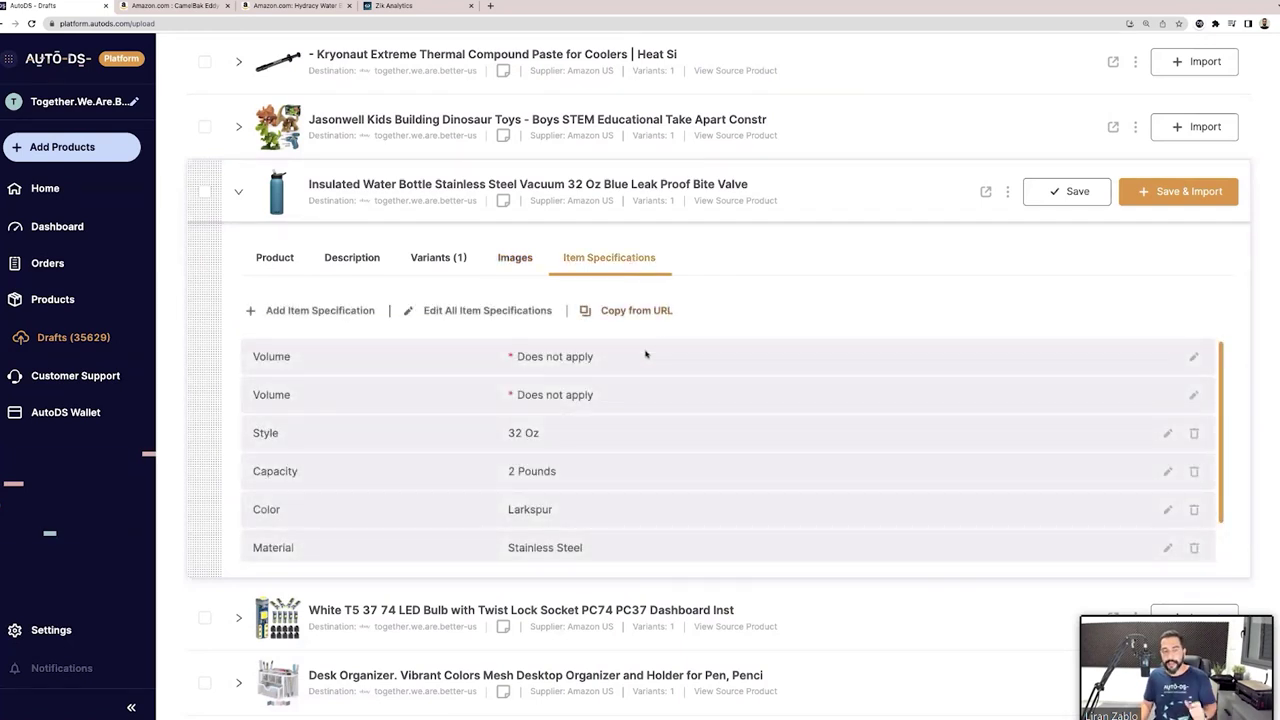
left_click(1176, 394)
scroll(760, 443, "up", 1)
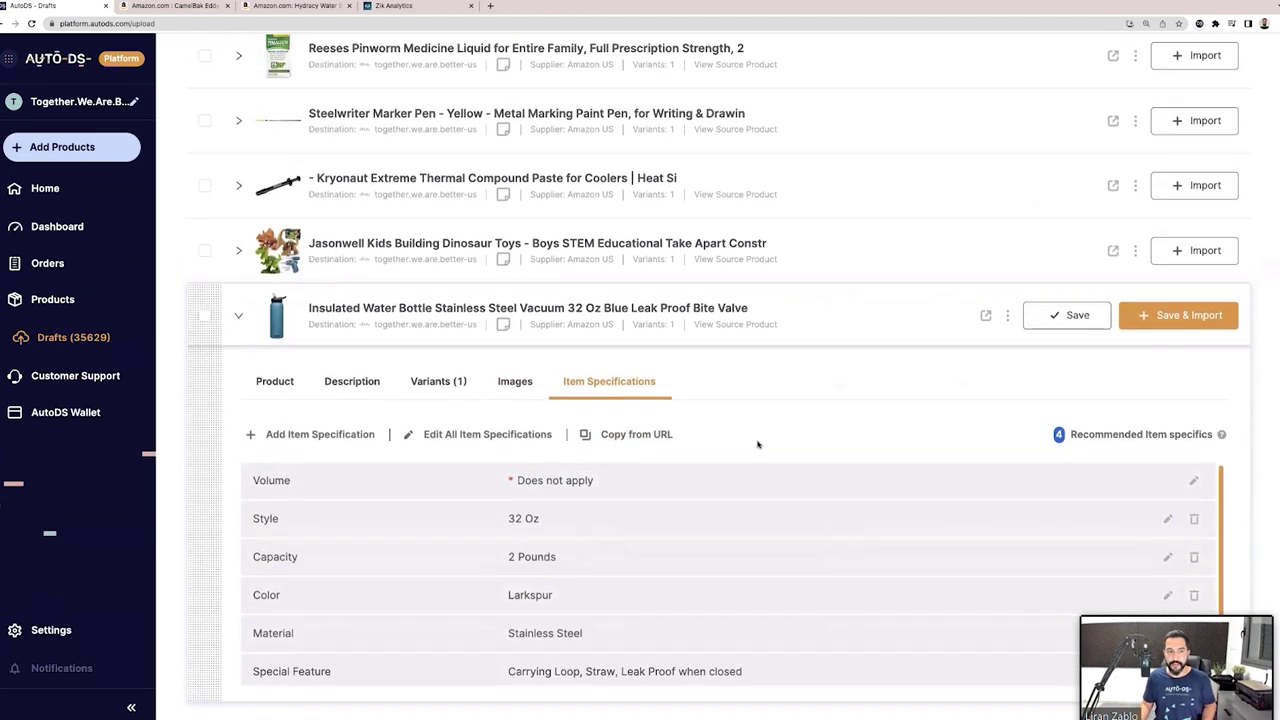
scroll(760, 443, "down", 3)
scroll(679, 392, "down", 1)
scroll(631, 410, "up", 4)
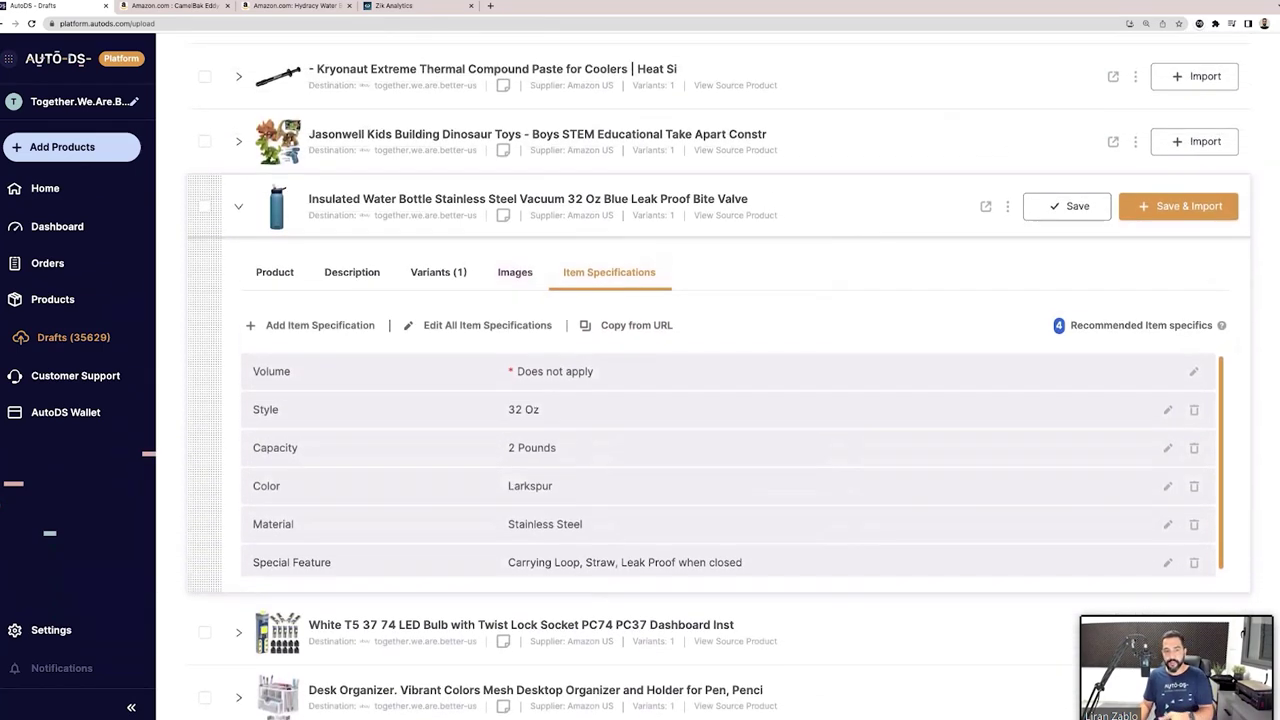
scroll(630, 410, "down", 2)
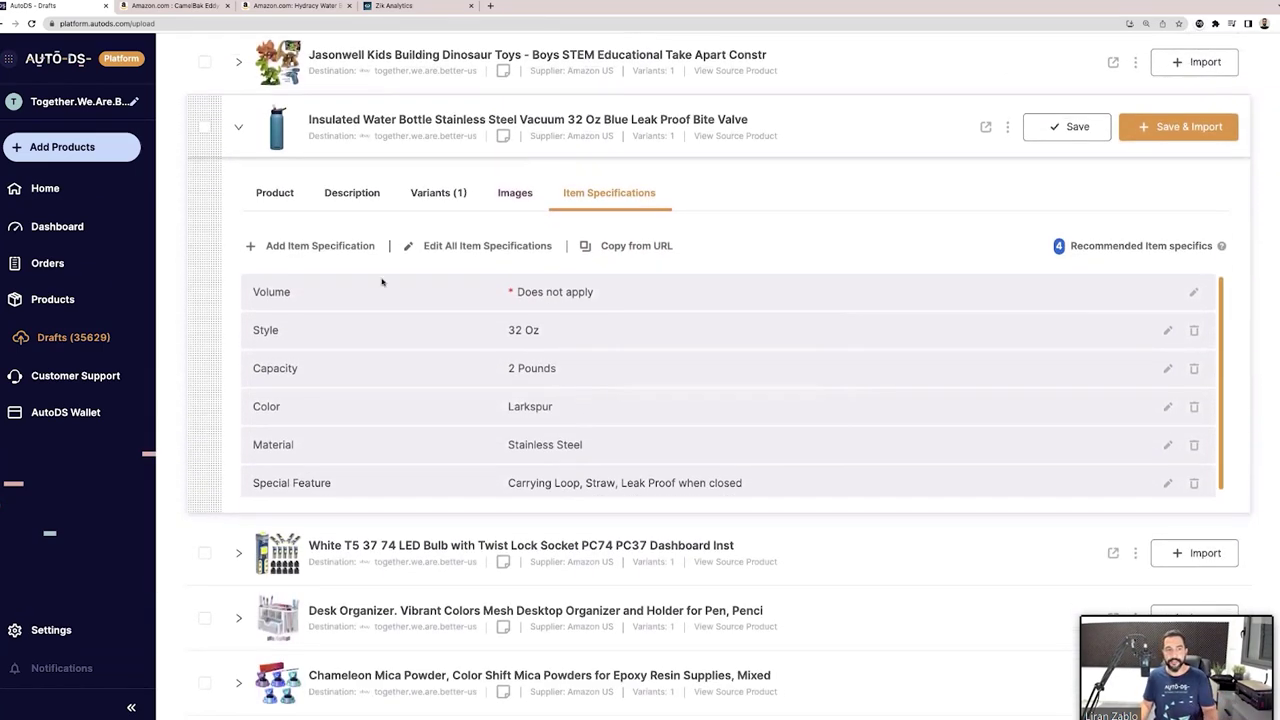
left_click(288, 200)
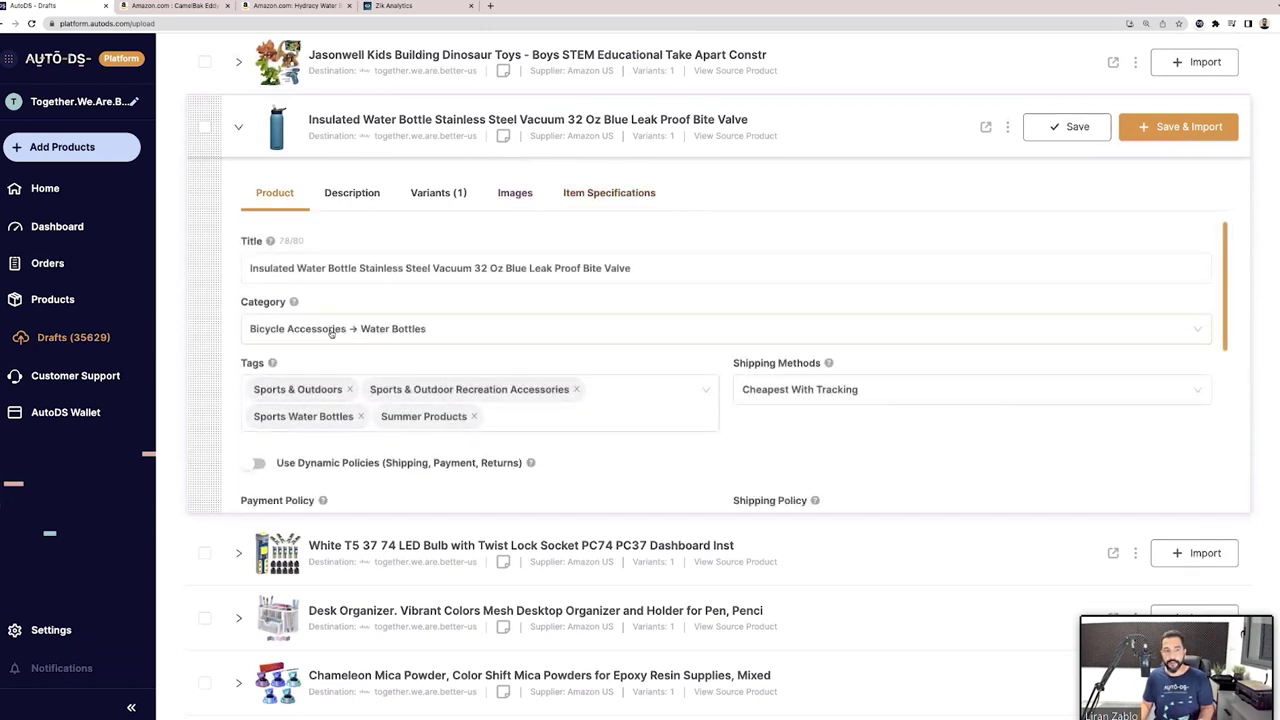
- Set the required Volume item specification of the water bottle draft to the placeholder text "sdadsadsadasd"
left_click(612, 202)
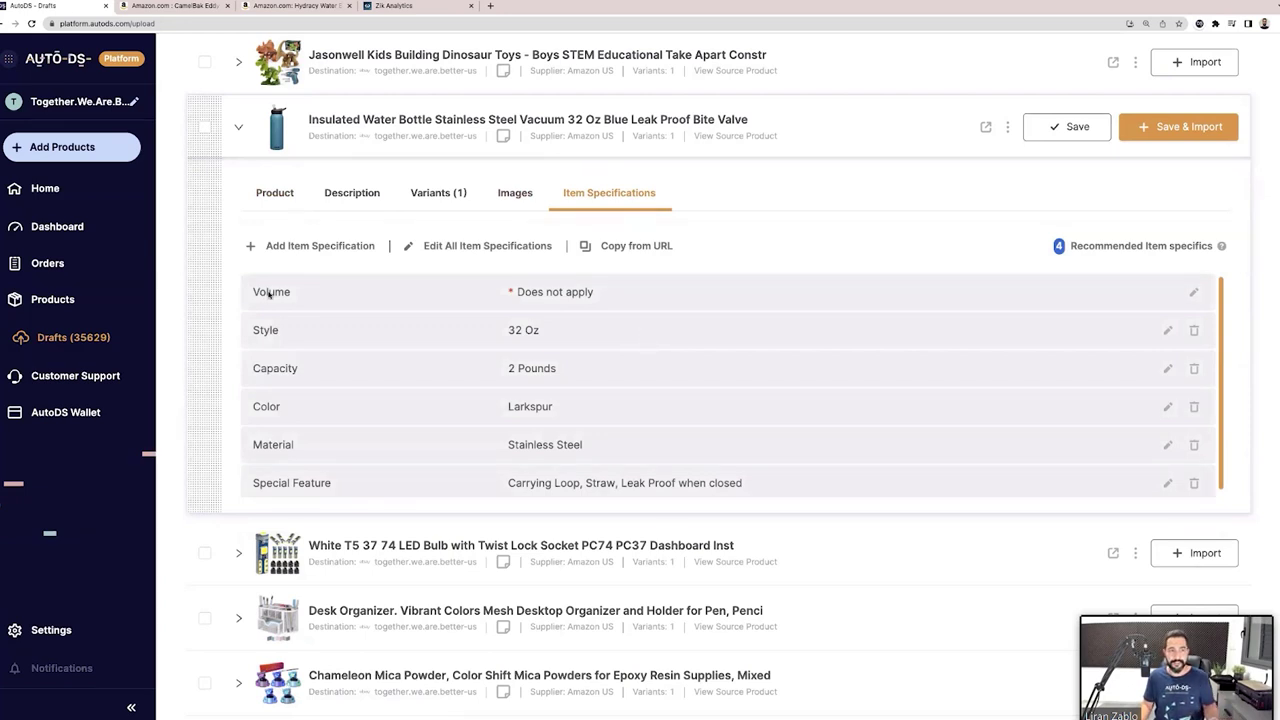
left_click(1193, 292)
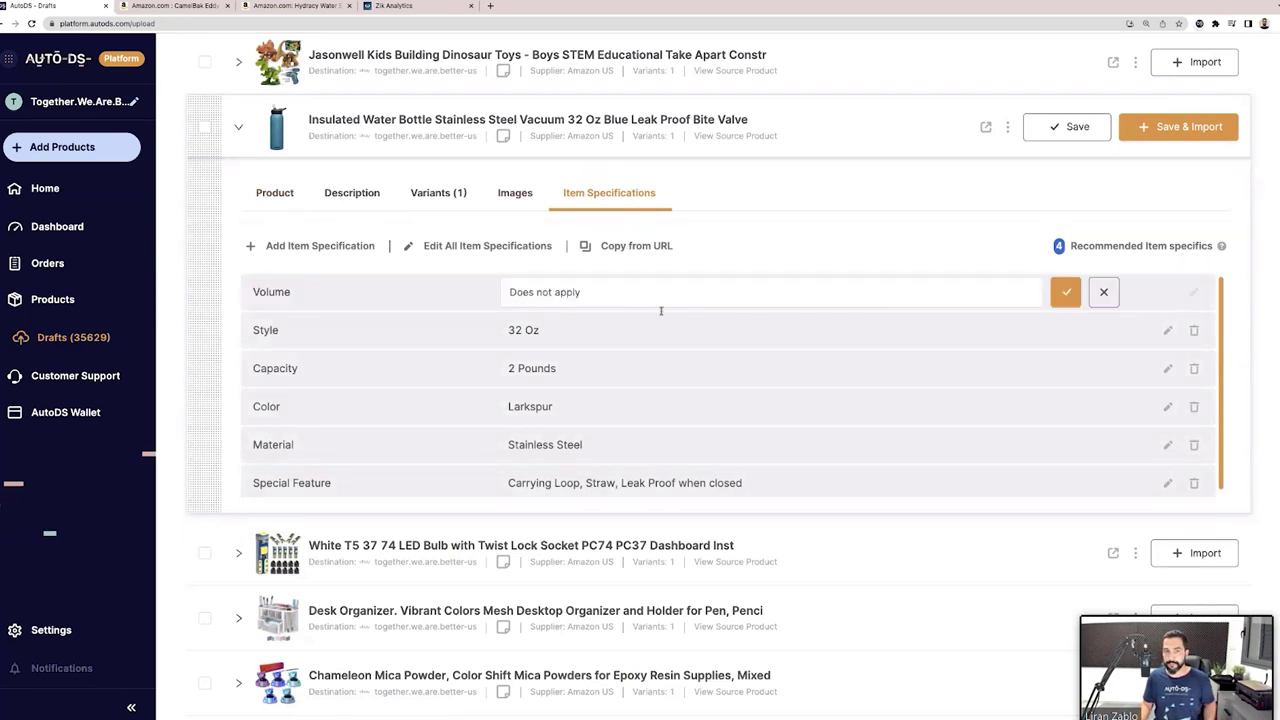
left_click_drag(585, 292, 494, 290)
type("sdadsadsadasd")
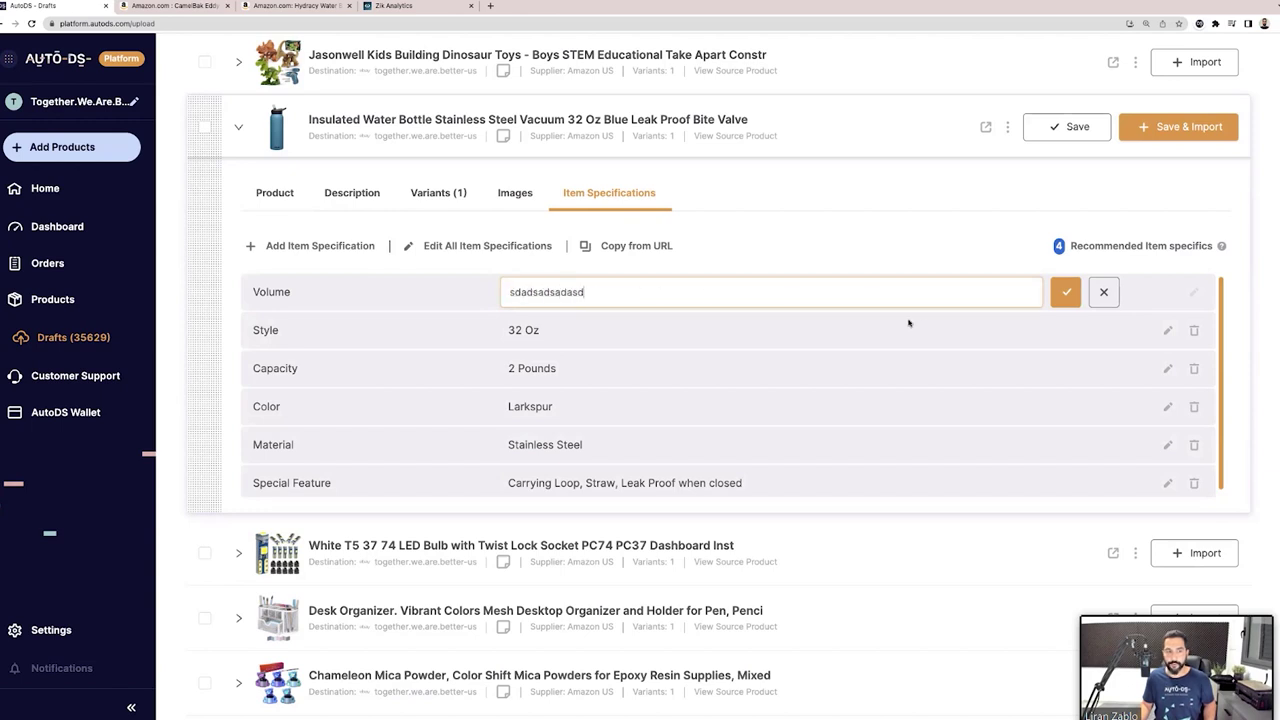
left_click(1064, 293)
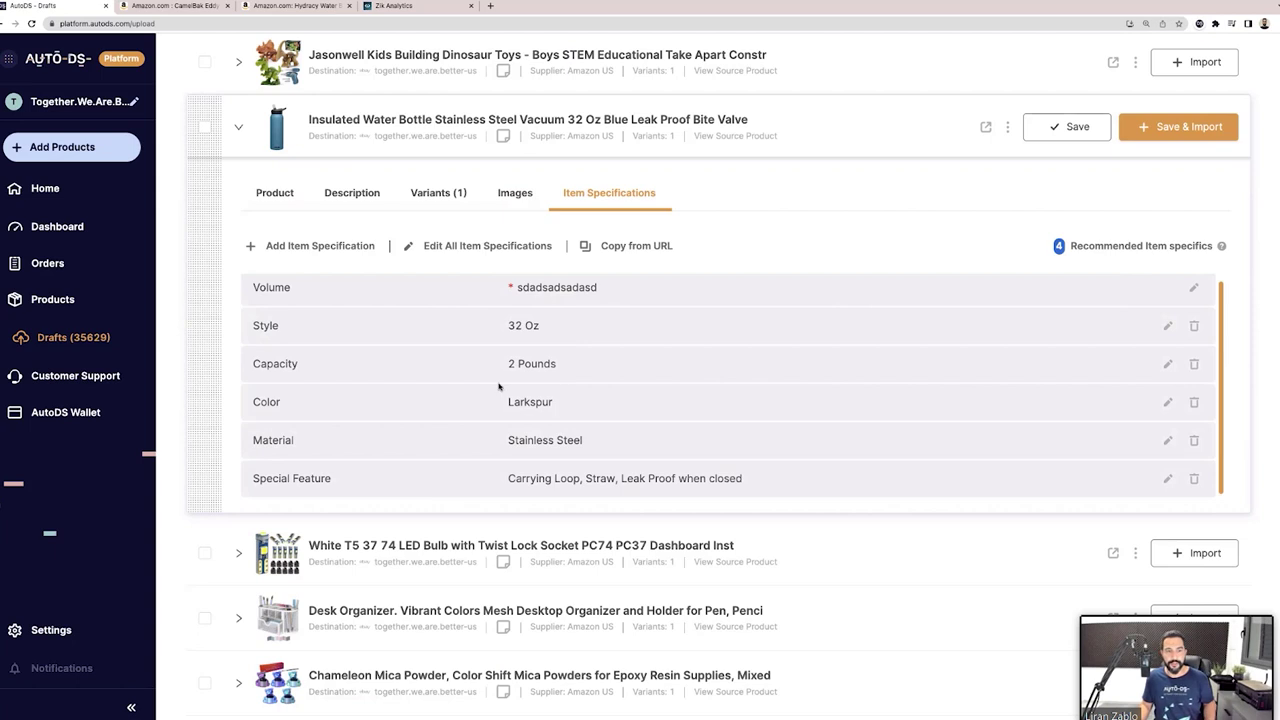
- Change the Color item specification of the water bottle draft to Blue
left_click(1167, 402)
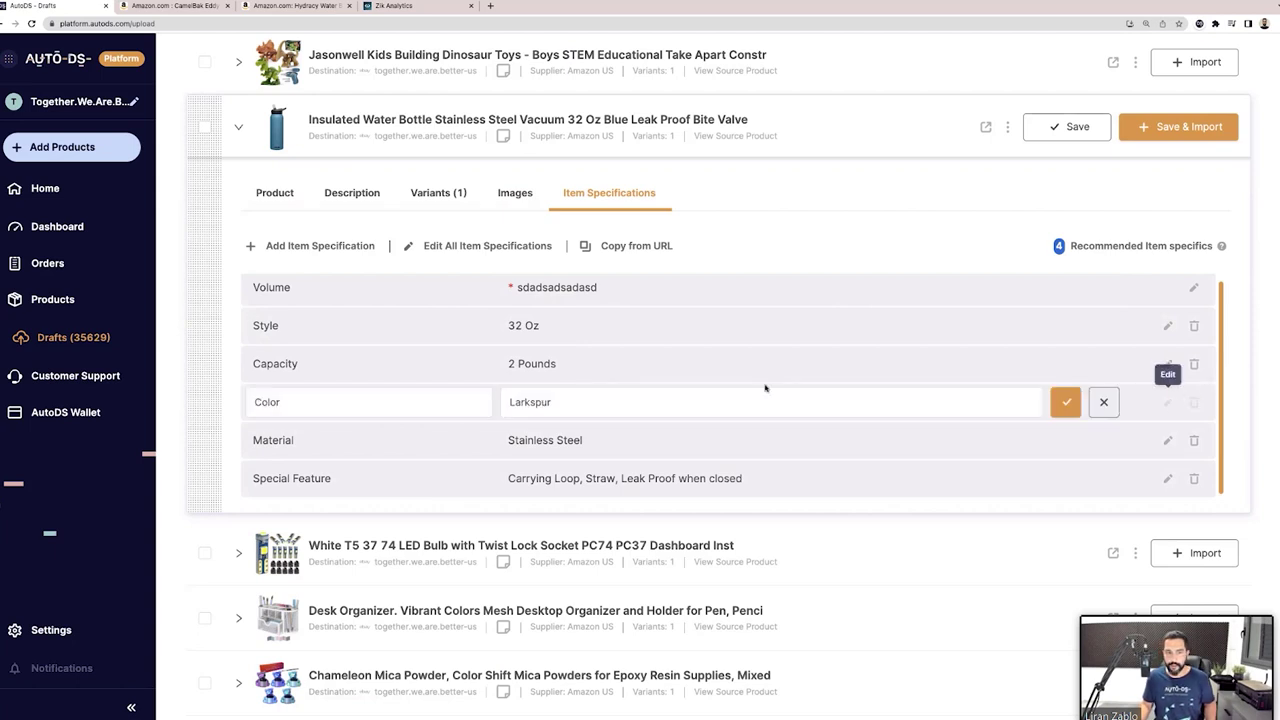
double_click(653, 400)
type("Blue")
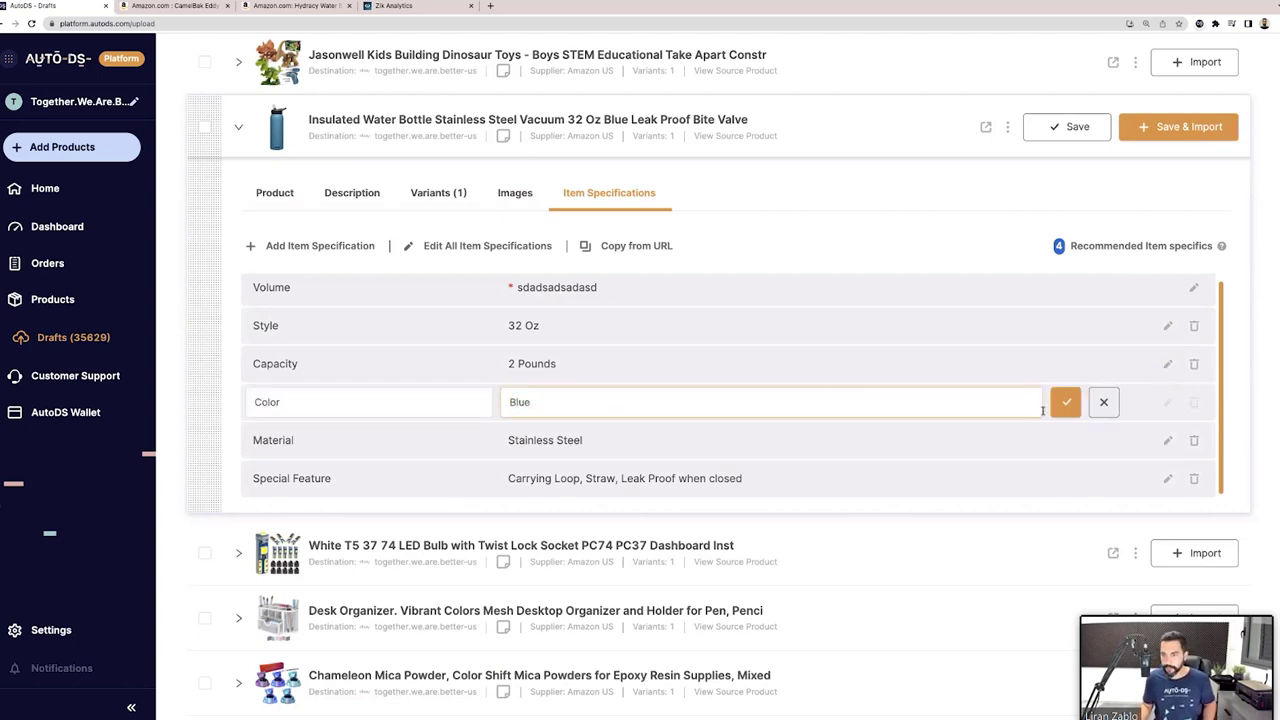
left_click(1066, 402)
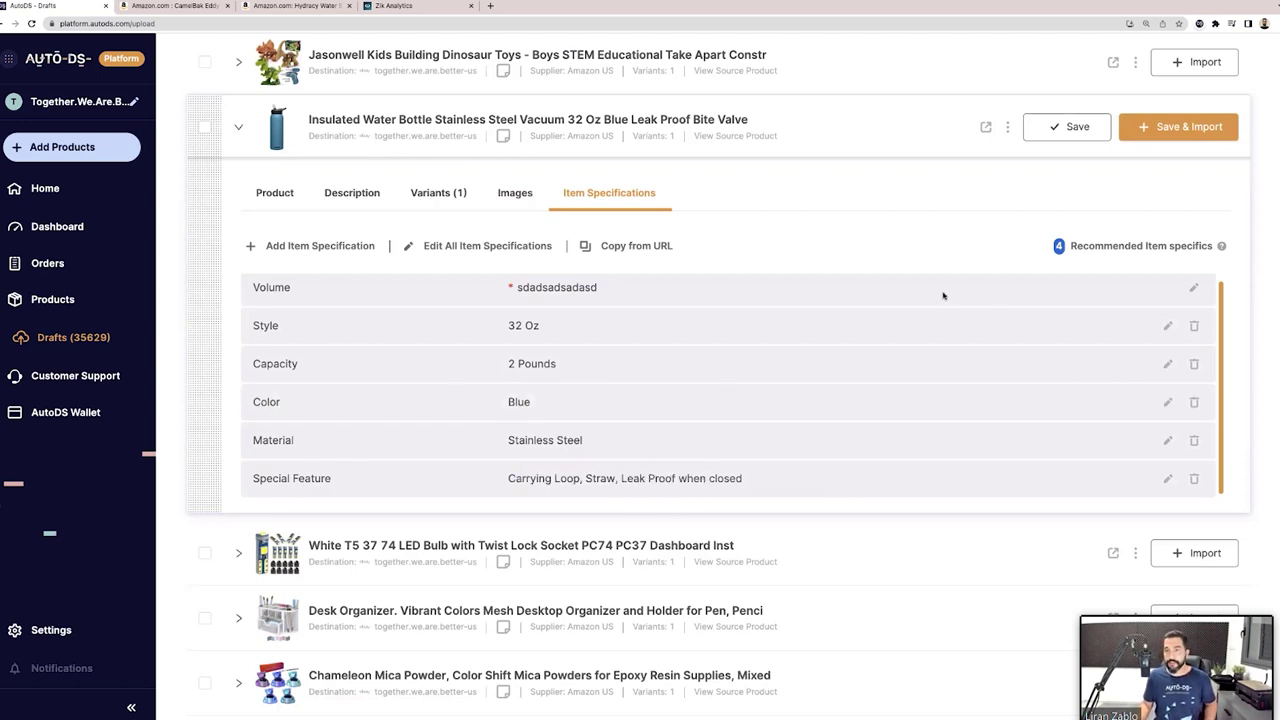
- View the blank entry for adding an item specification, dismiss it, and return to the draft's product details
left_click(314, 247)
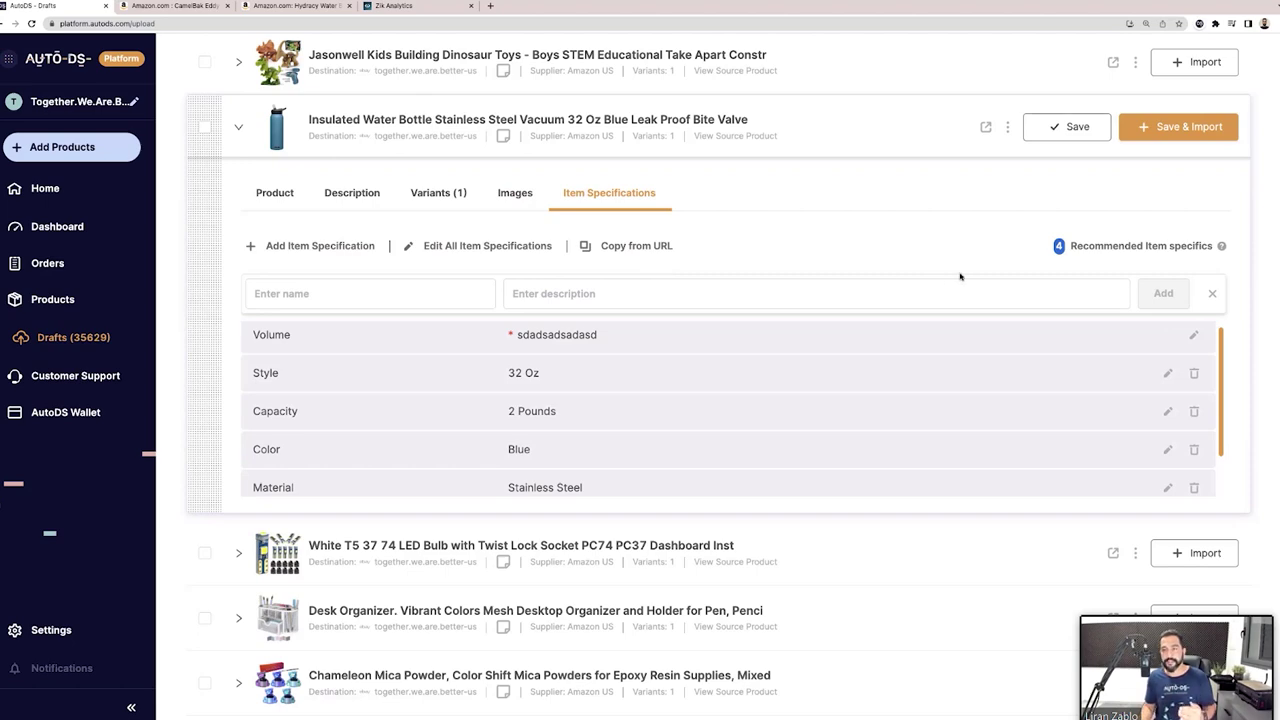
left_click(1208, 293)
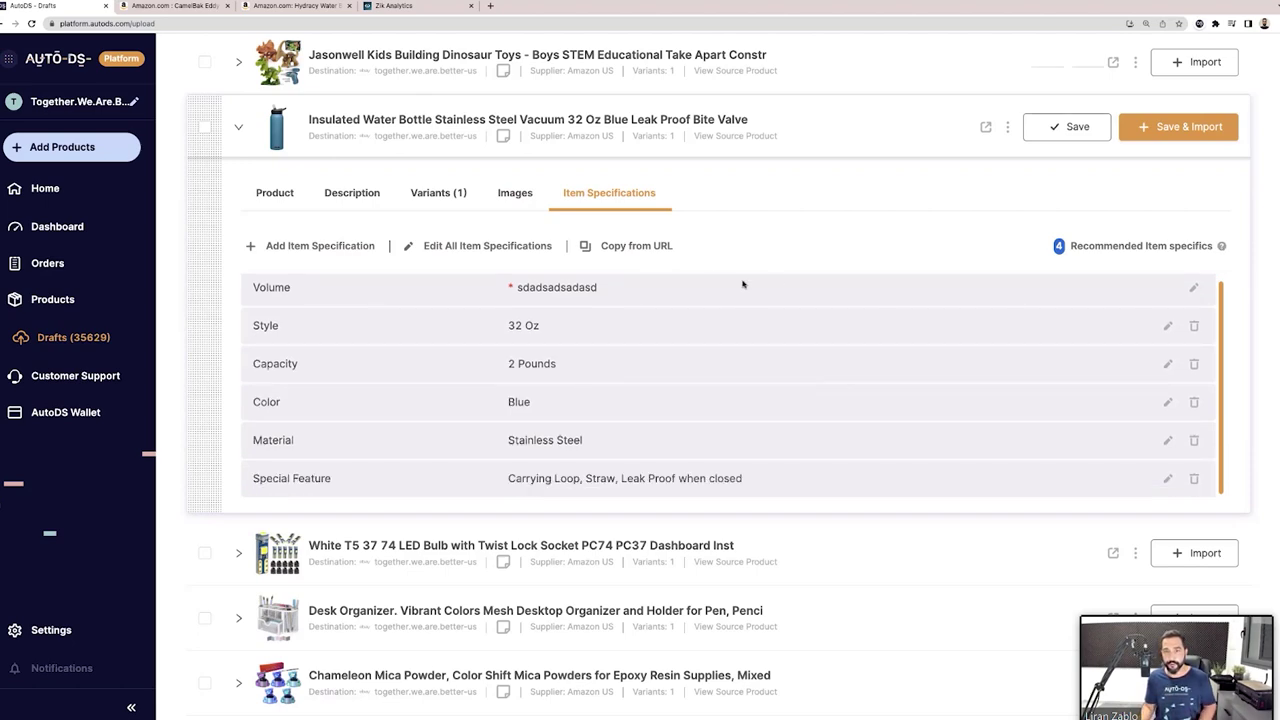
scroll(700, 295, "up", 3)
left_click(285, 401)
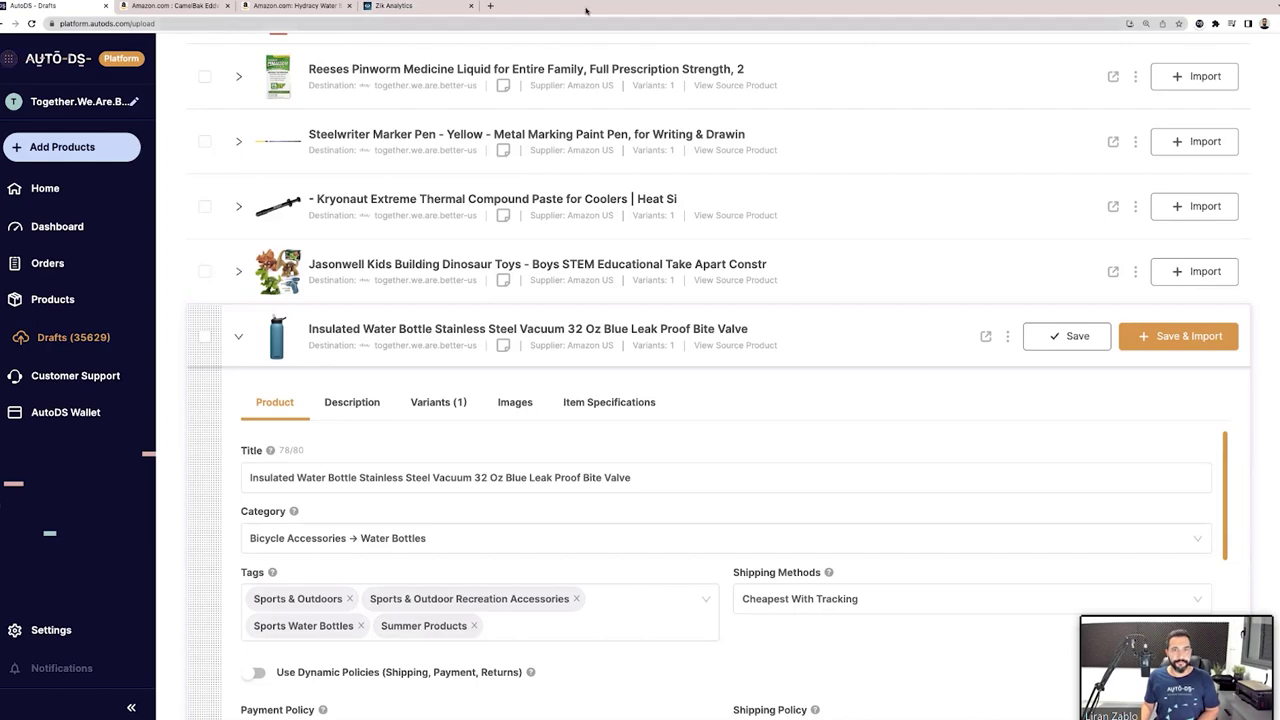
left_click(706, 28)
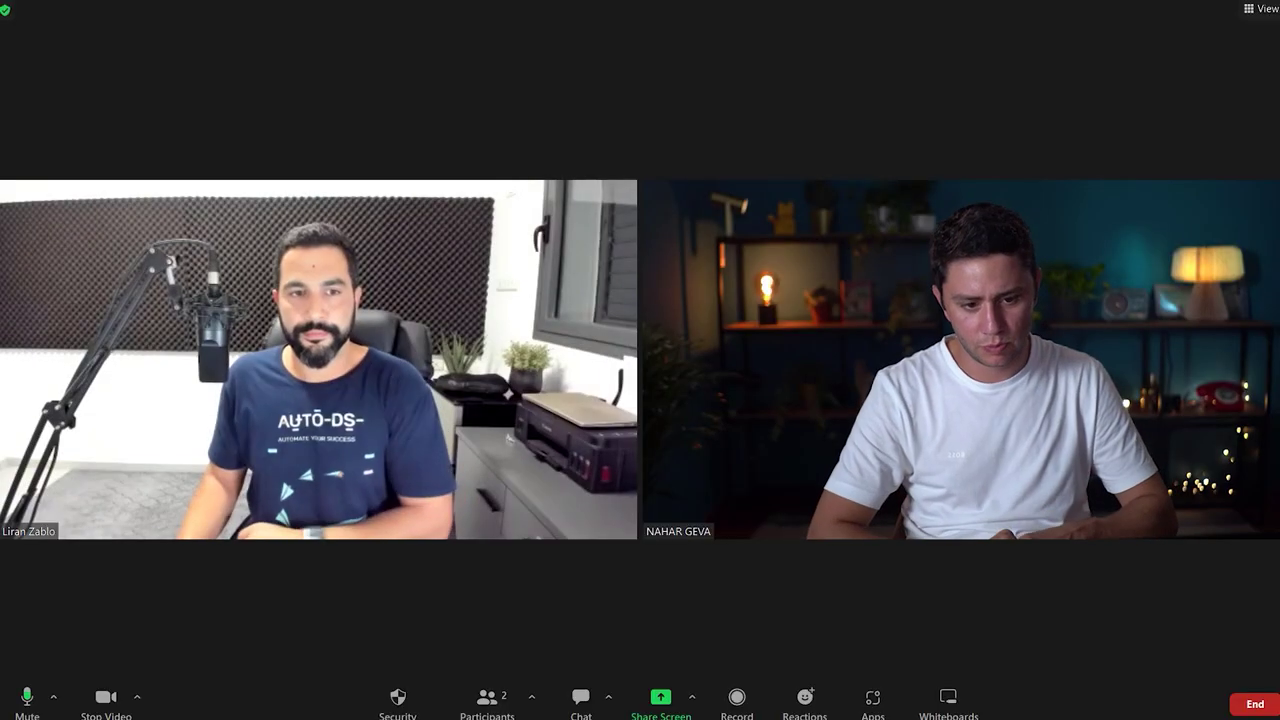